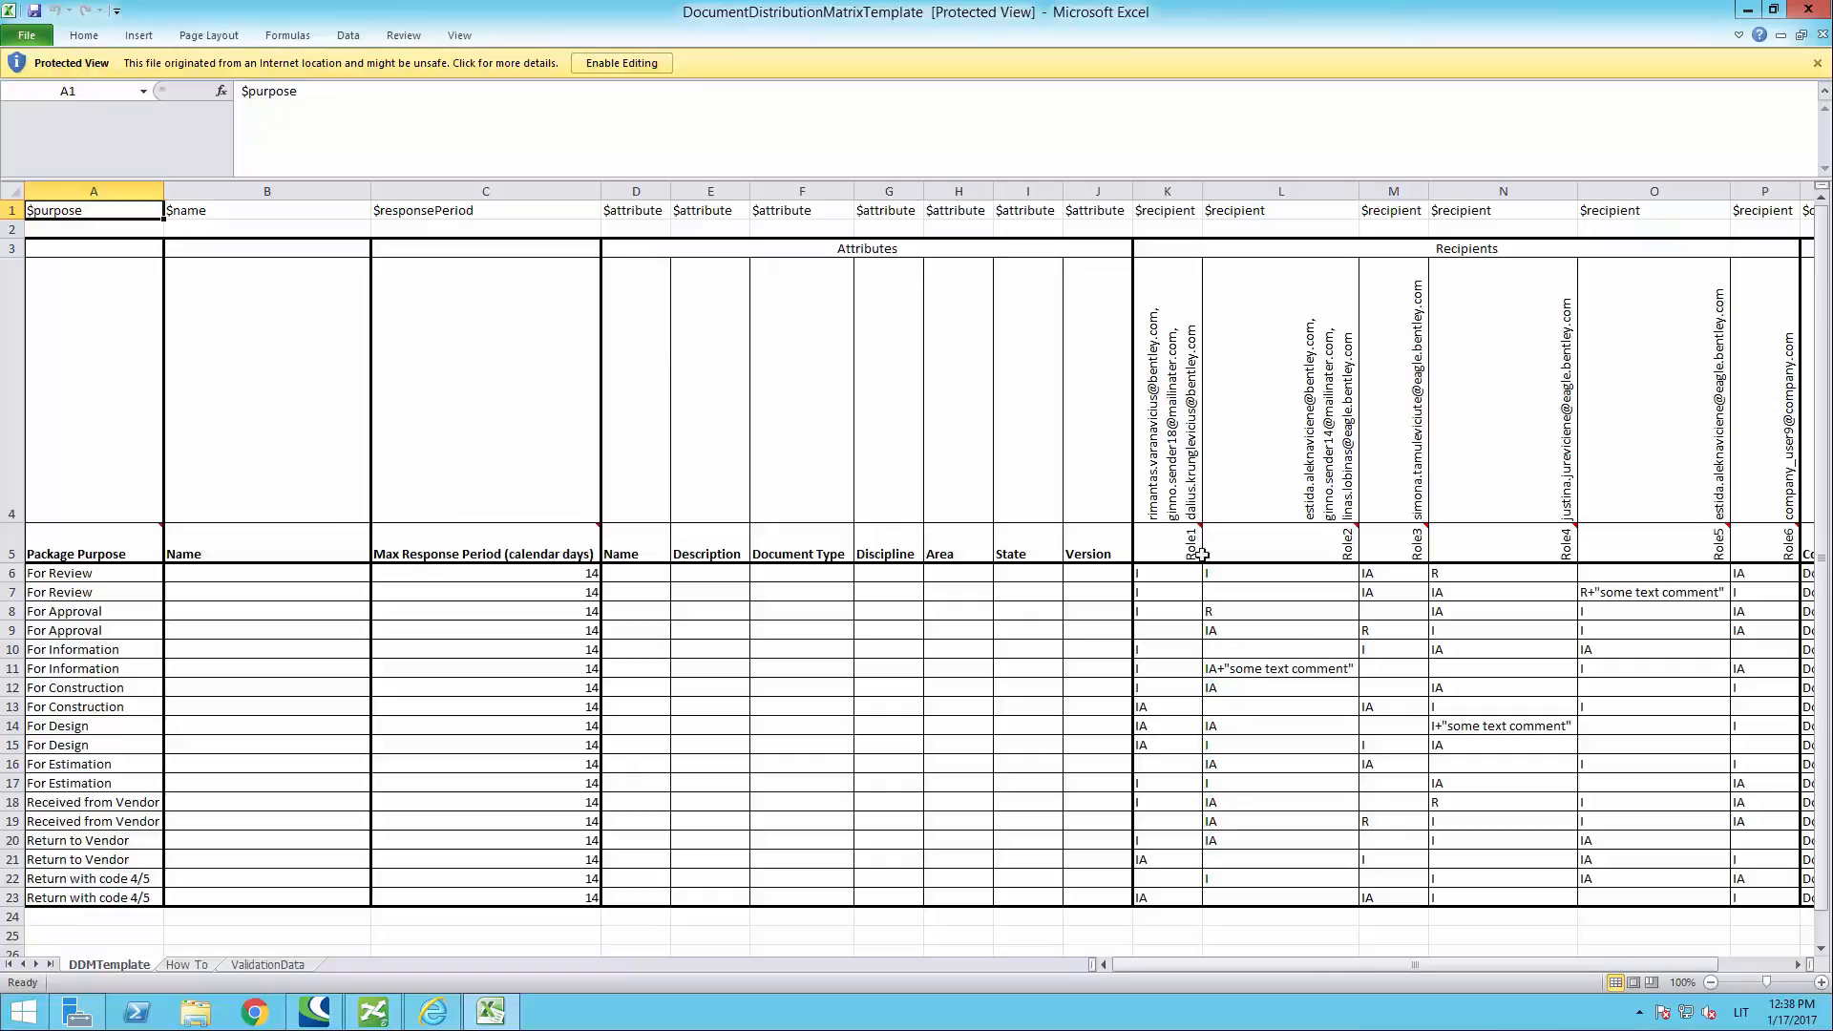
Step: Examine the distribution matrix template's recipient role assignments, package purposes, and attribute columns D through J
{"action": "left_click_drag", "start_coordinate": [1153, 577], "coordinate": [1755, 887]}
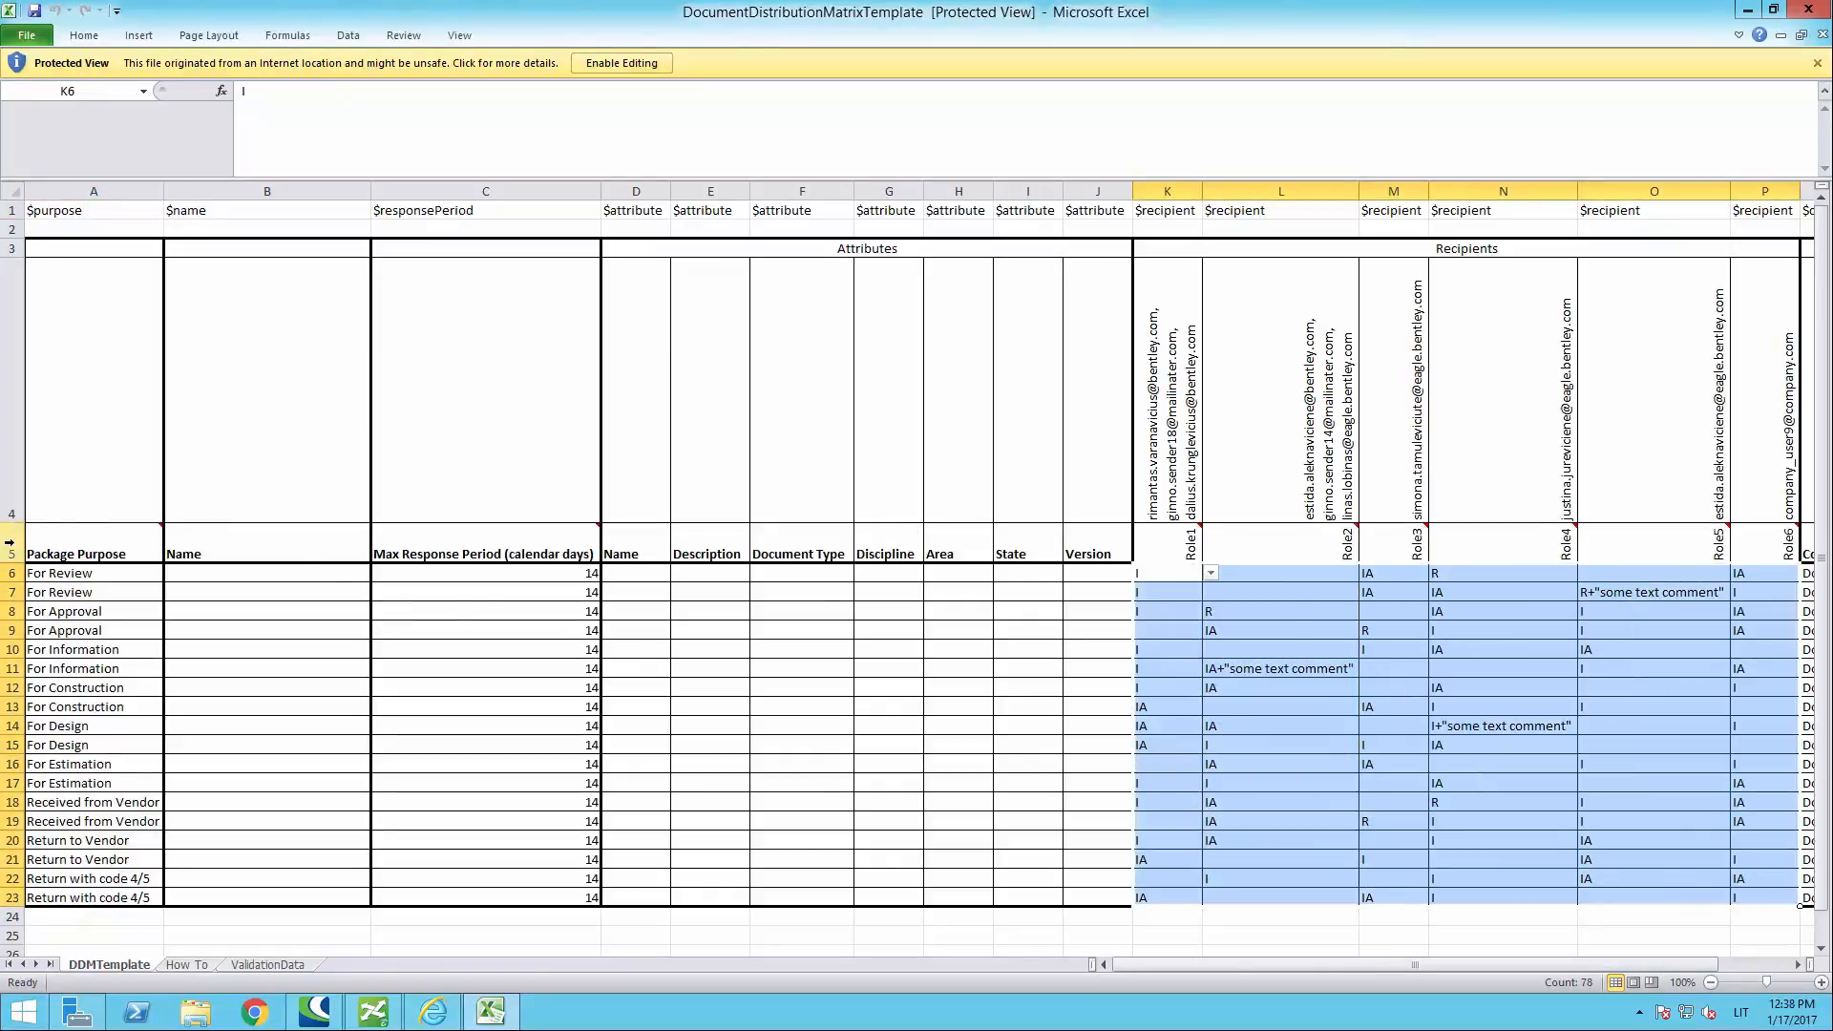
{"action": "left_click_drag", "start_coordinate": [86, 578], "coordinate": [91, 898]}
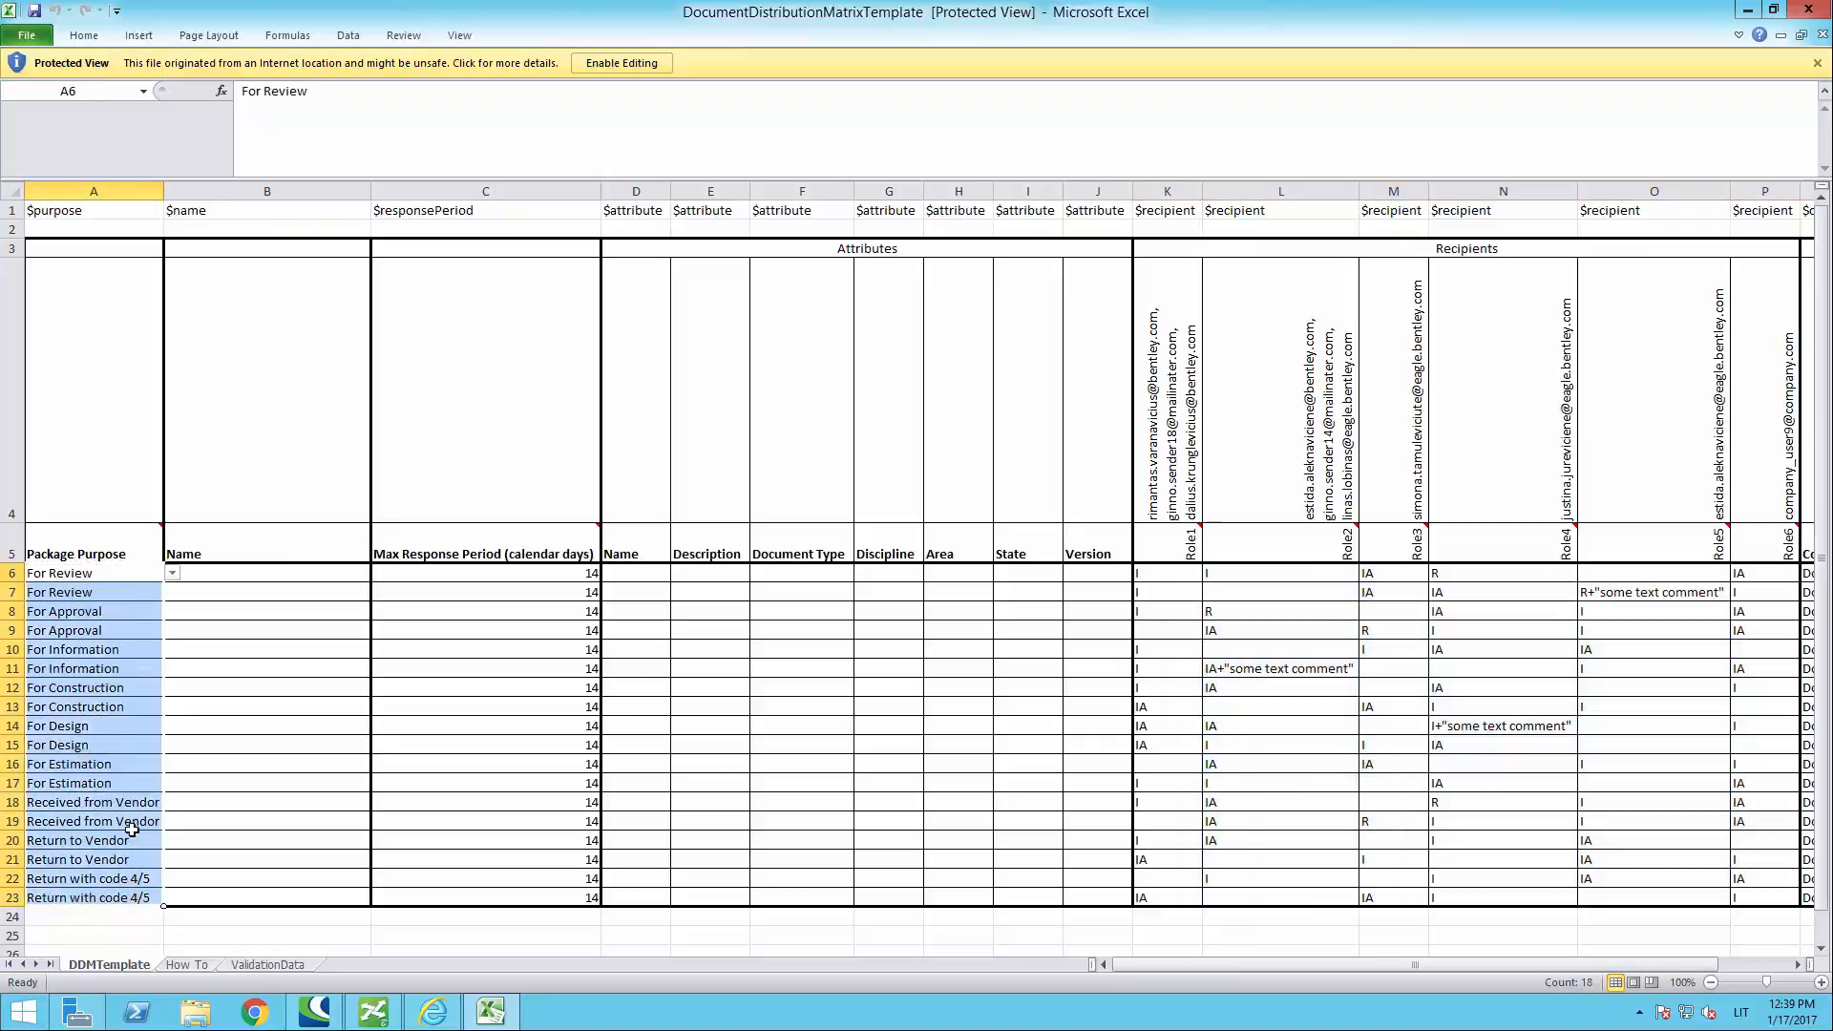
{"action": "left_click", "coordinate": [96, 630]}
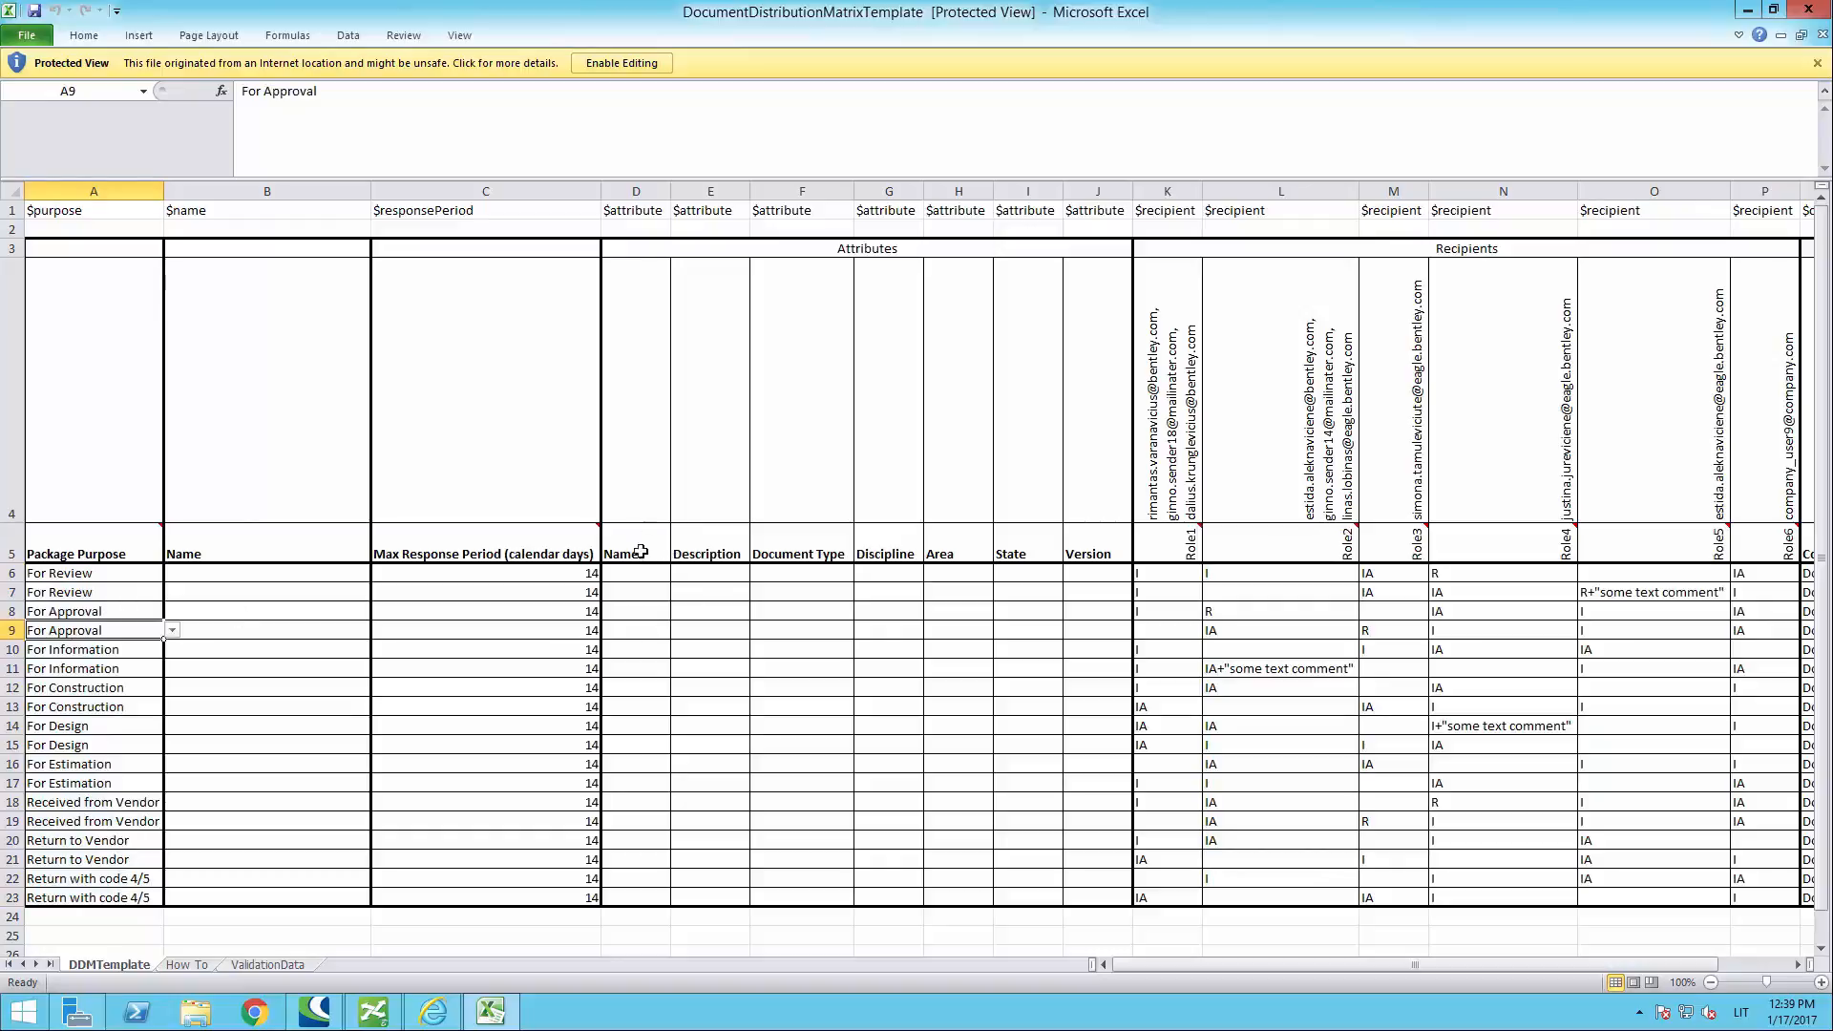
{"action": "left_click_drag", "start_coordinate": [644, 189], "coordinate": [1110, 182]}
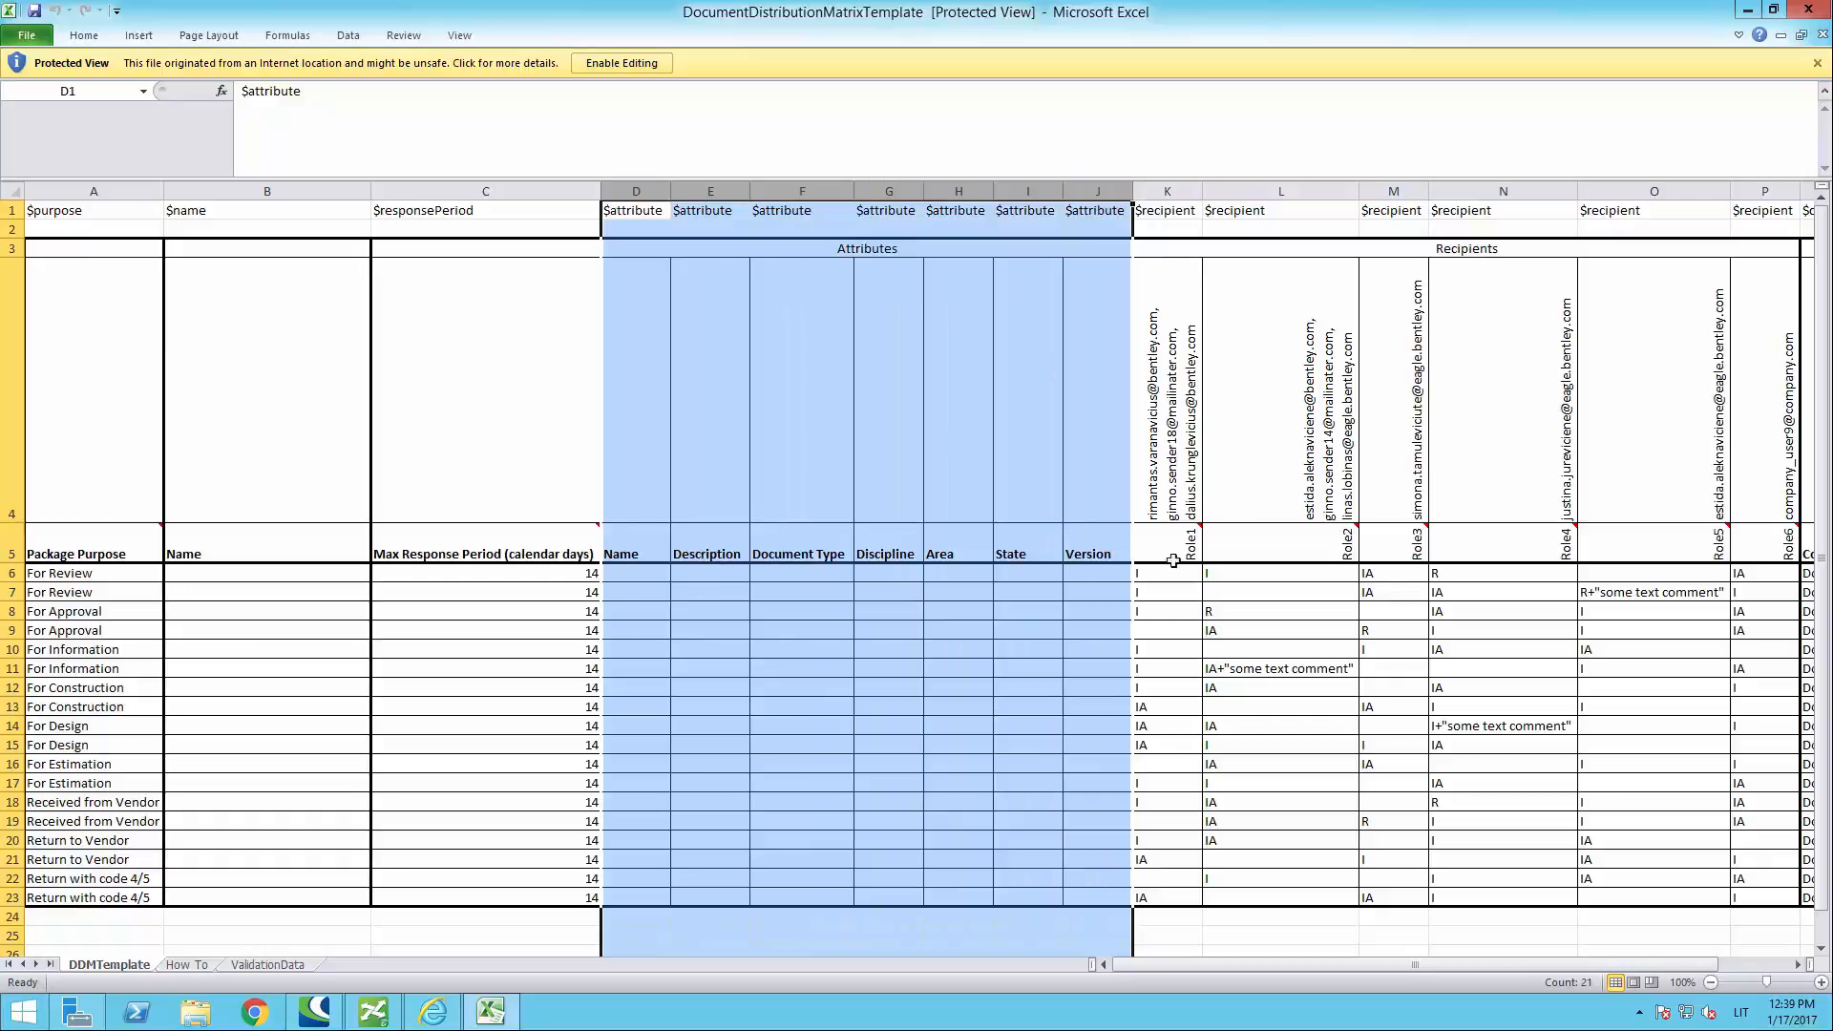
Step: Switch to the project's web portal settings and review the purposes and transmittal attributes that the matrix refers to
{"action": "key", "text": "alt"}
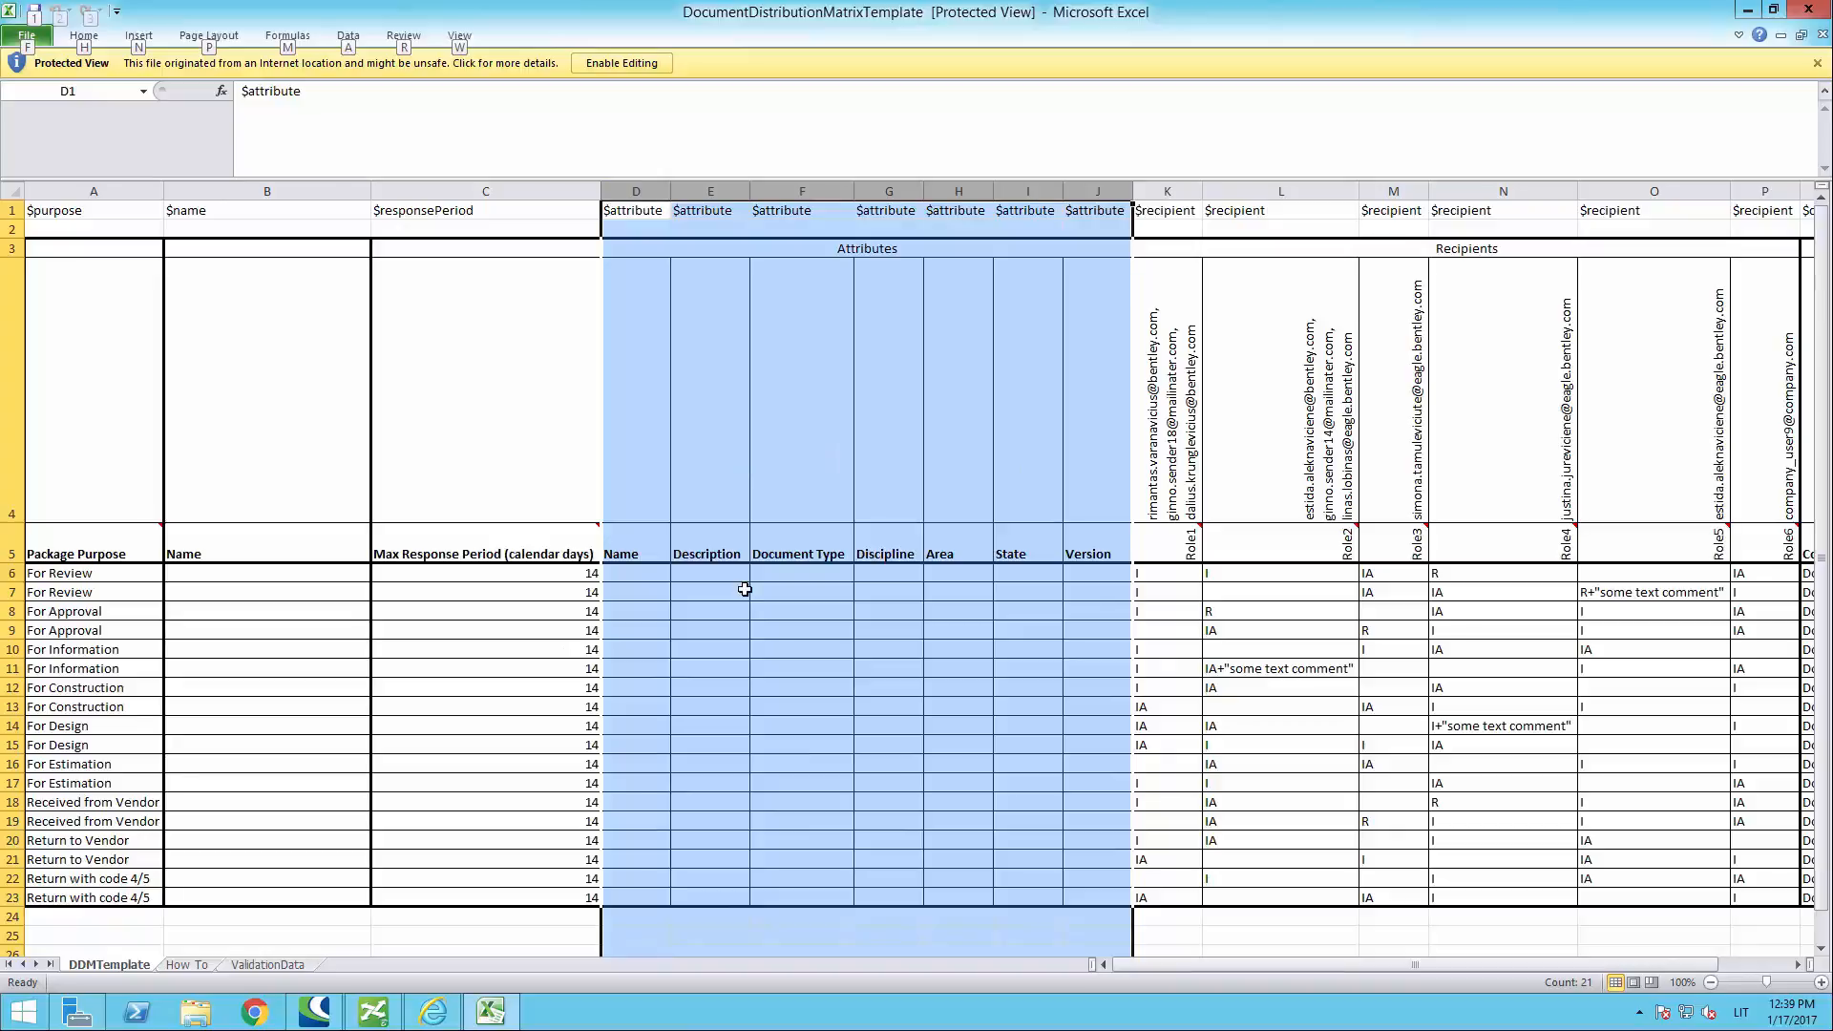
{"action": "key", "text": "alt+Tab"}
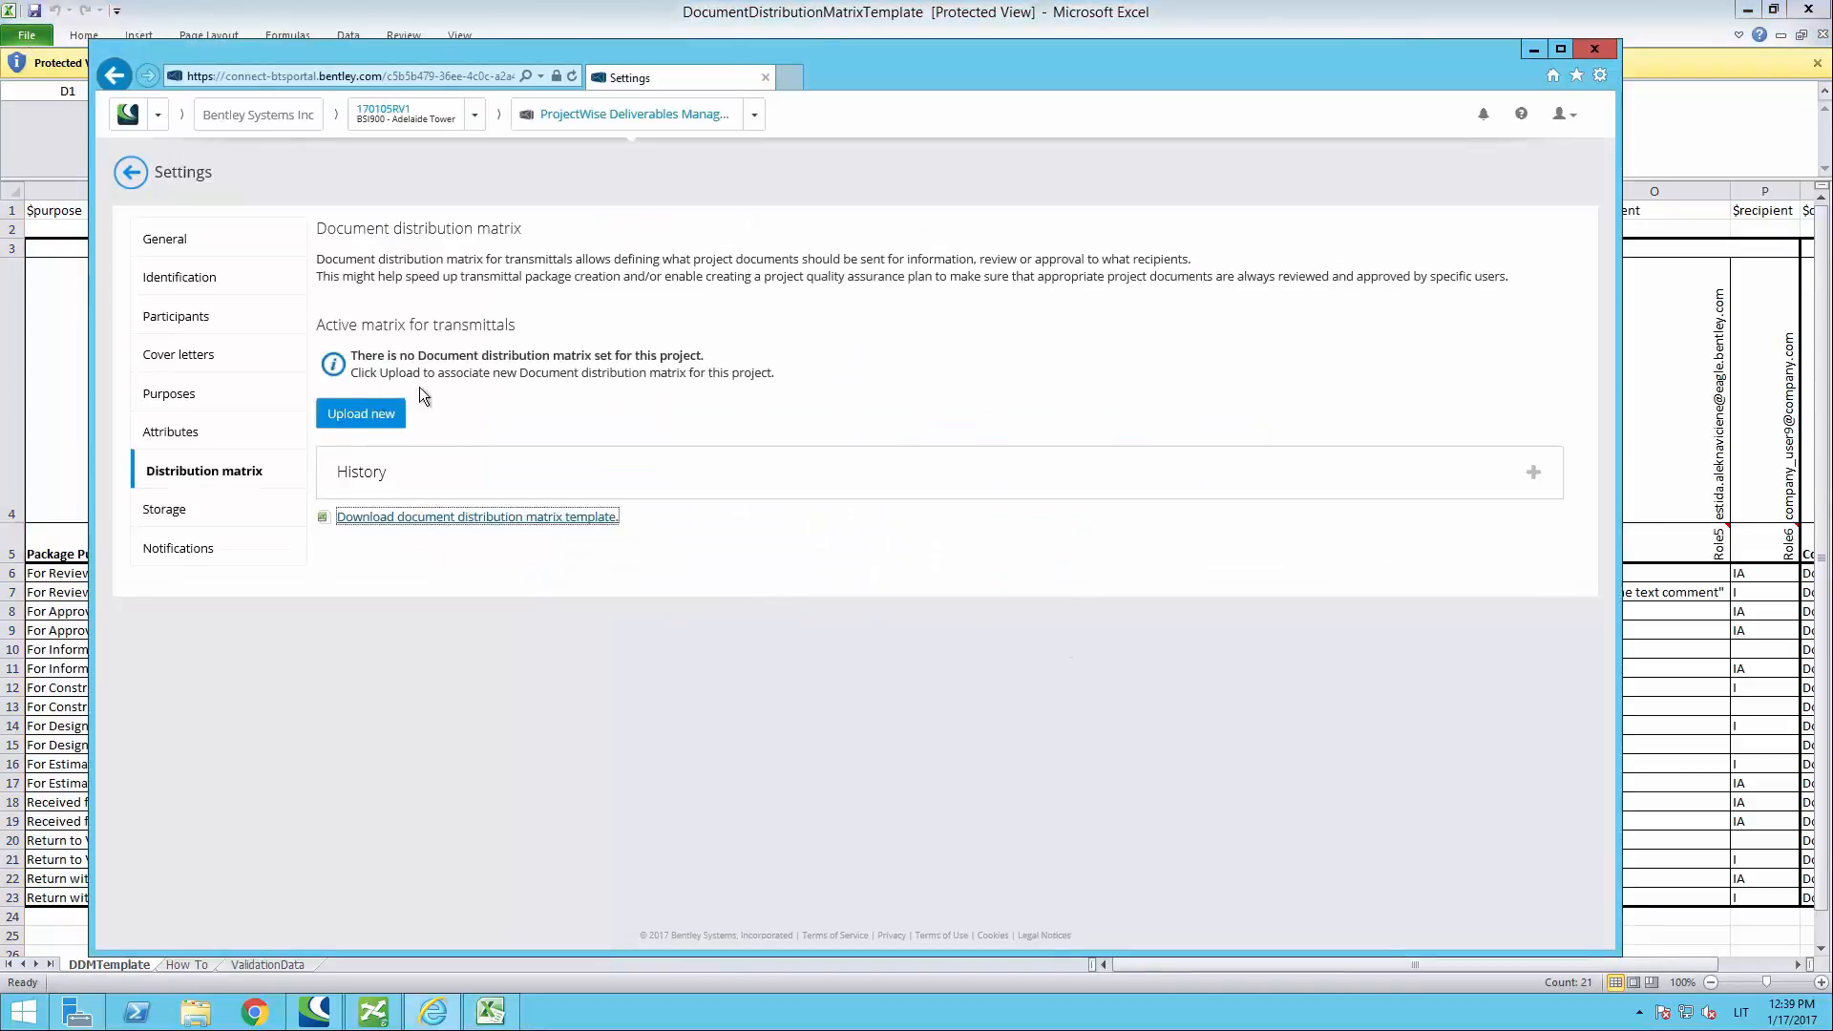
{"action": "left_click", "coordinate": [182, 393]}
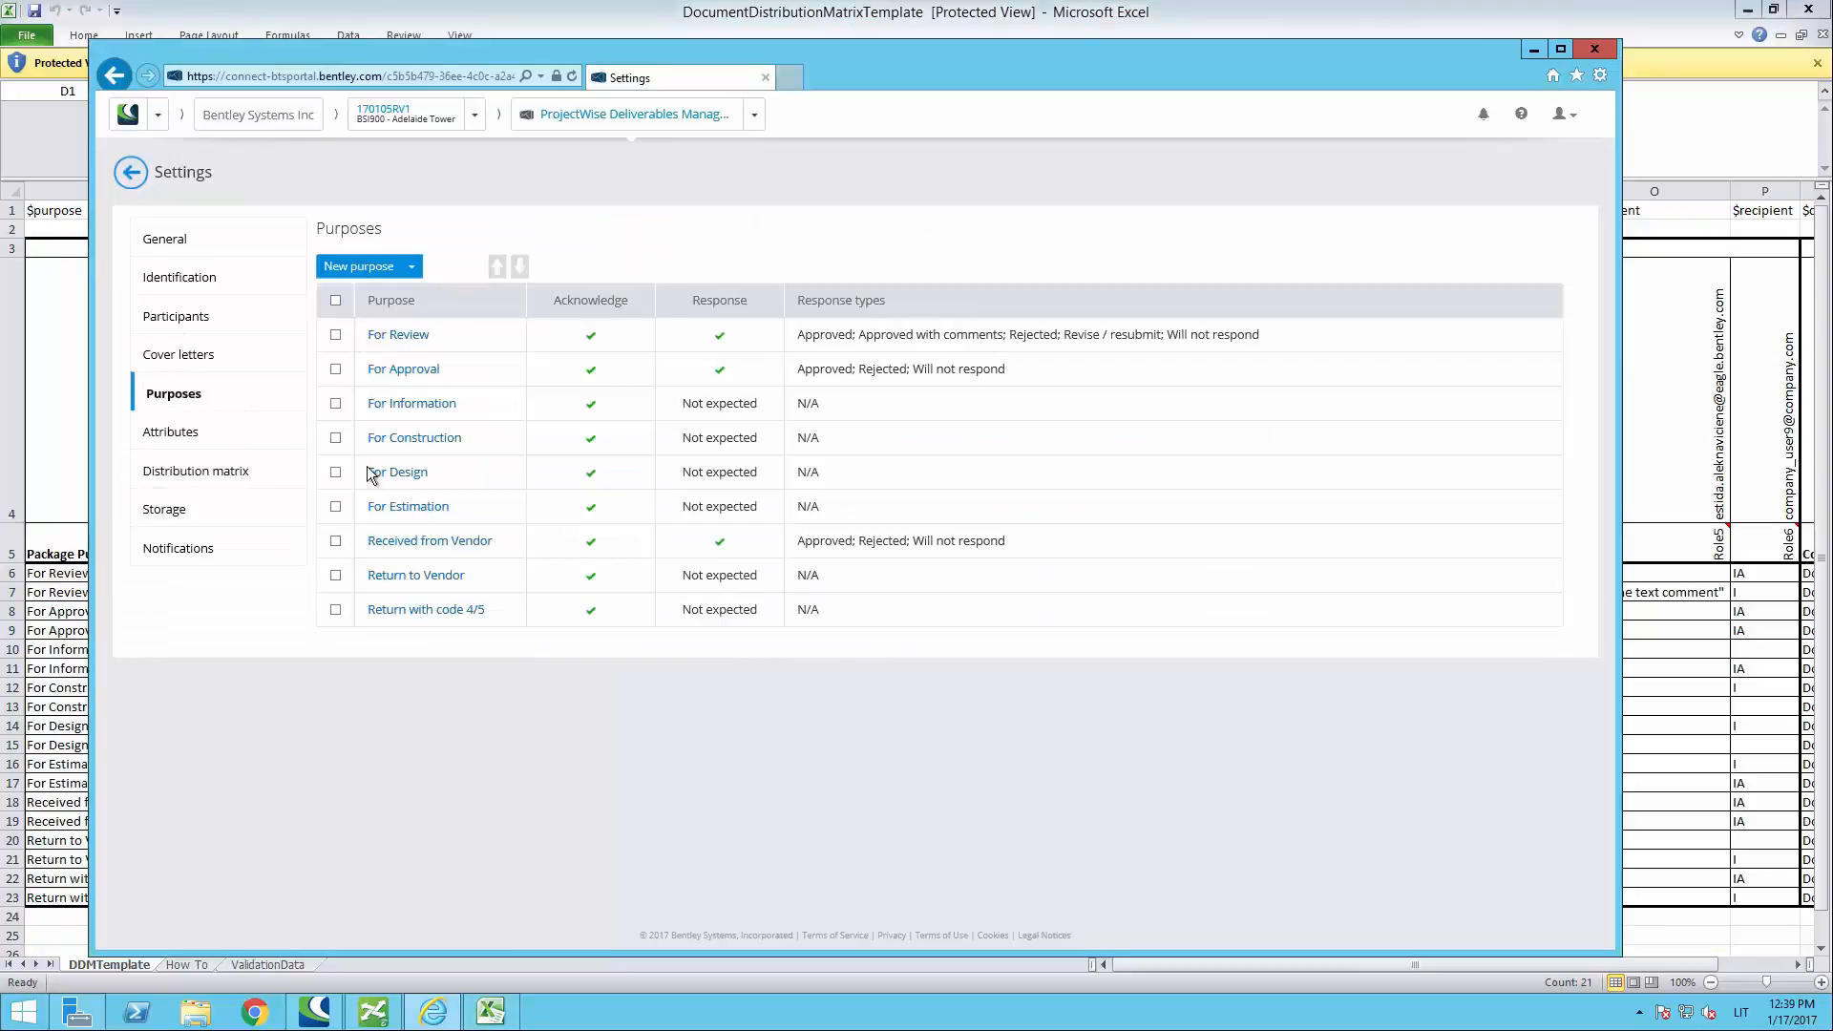
{"action": "left_click", "coordinate": [157, 439]}
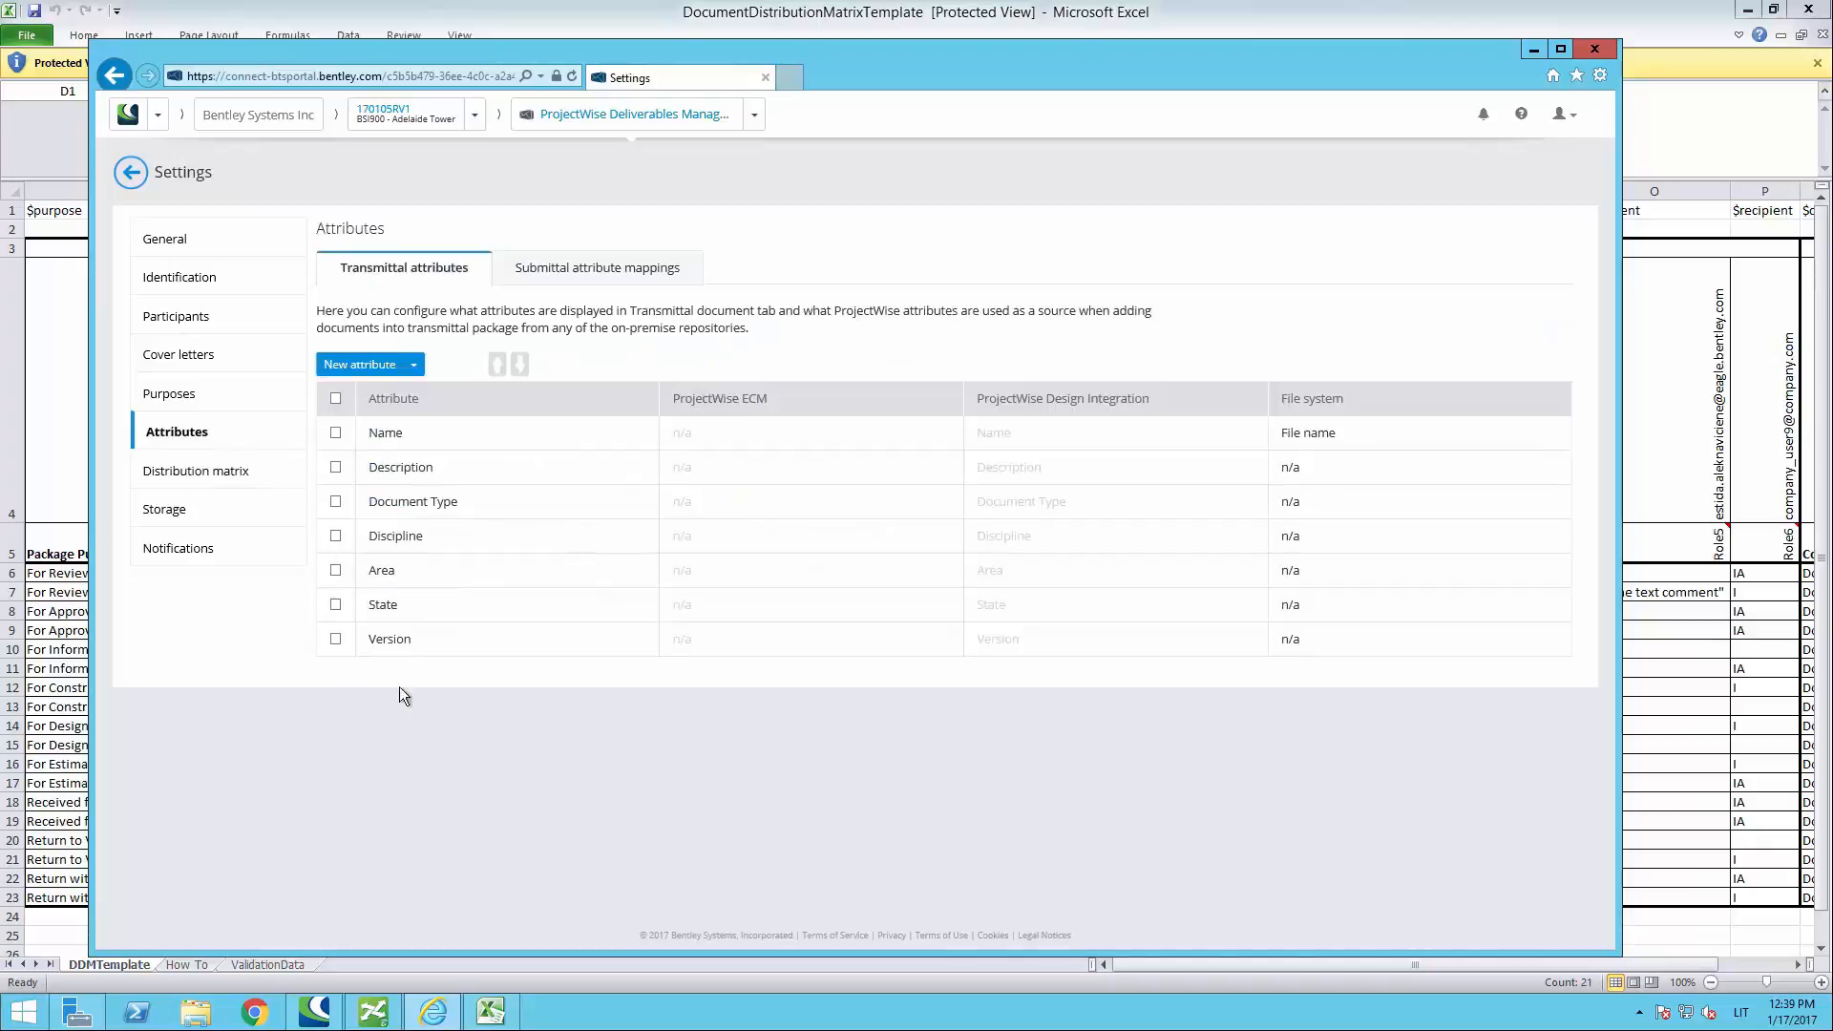
Step: Try to upload "DDM example based on real life data - with errors" as the project's document distribution matrix
{"action": "left_click", "coordinate": [186, 477]}
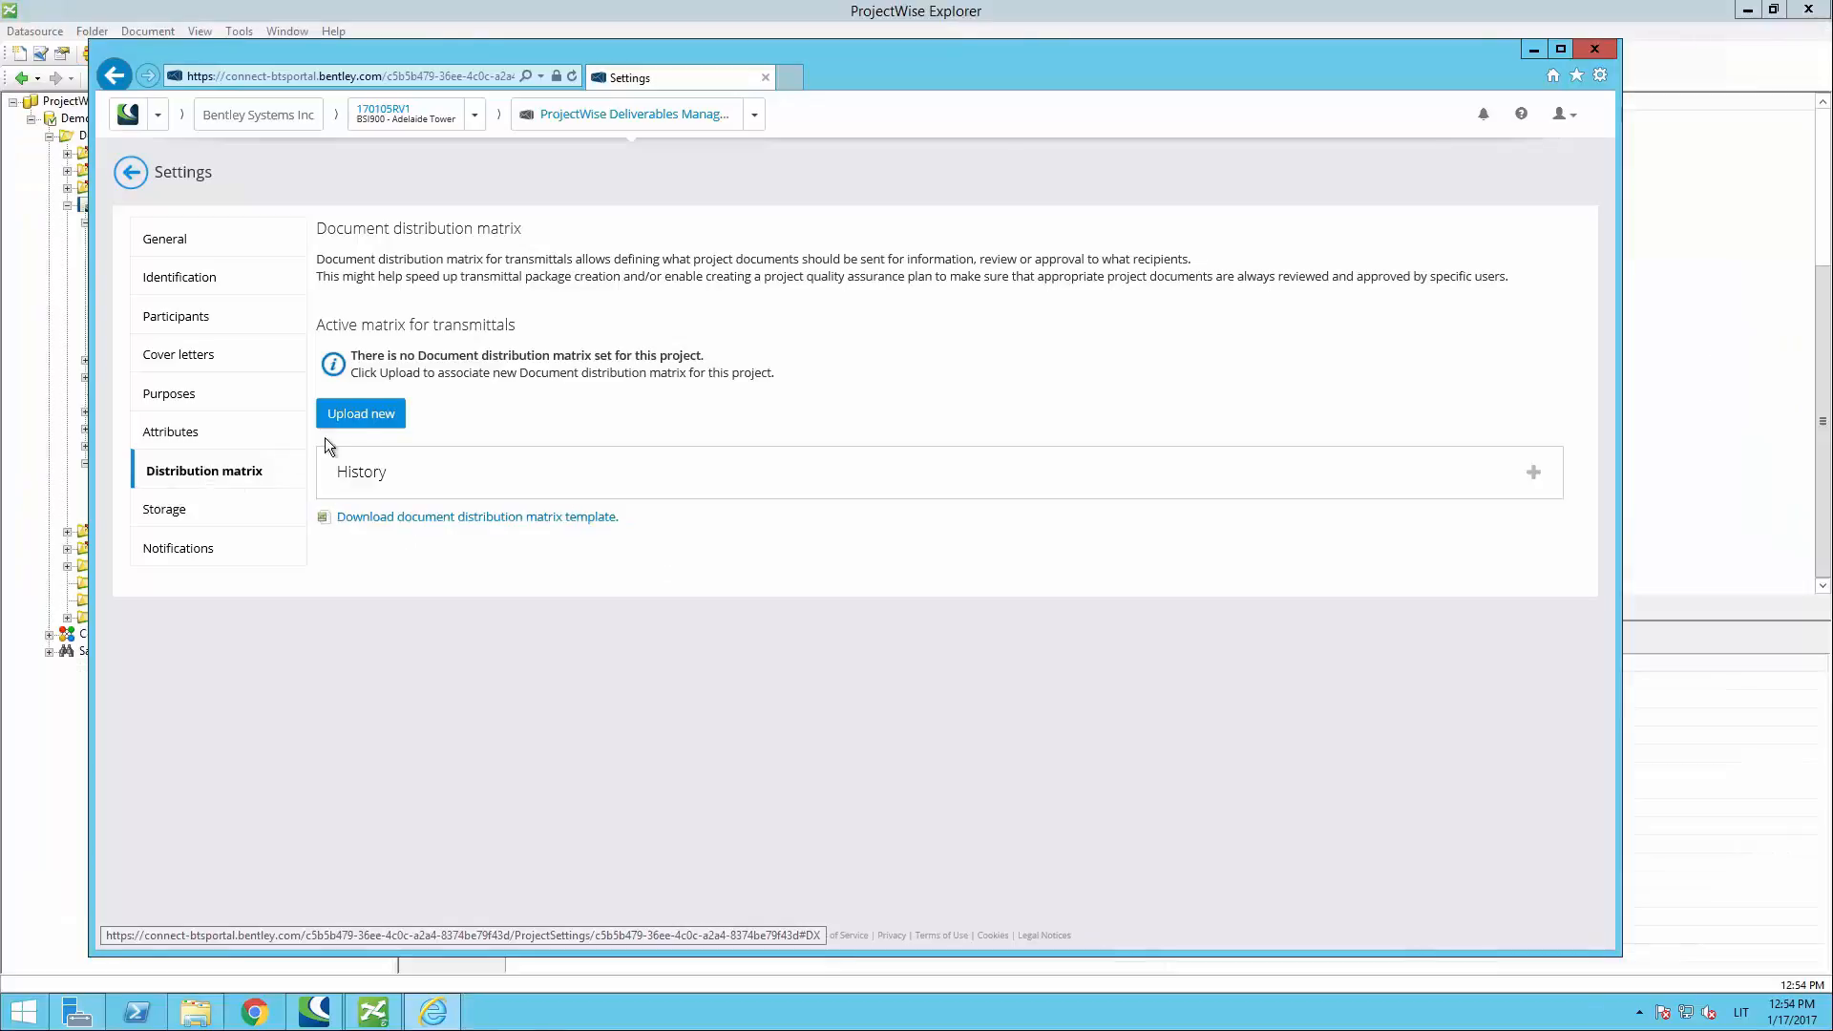
{"action": "left_click", "coordinate": [370, 414]}
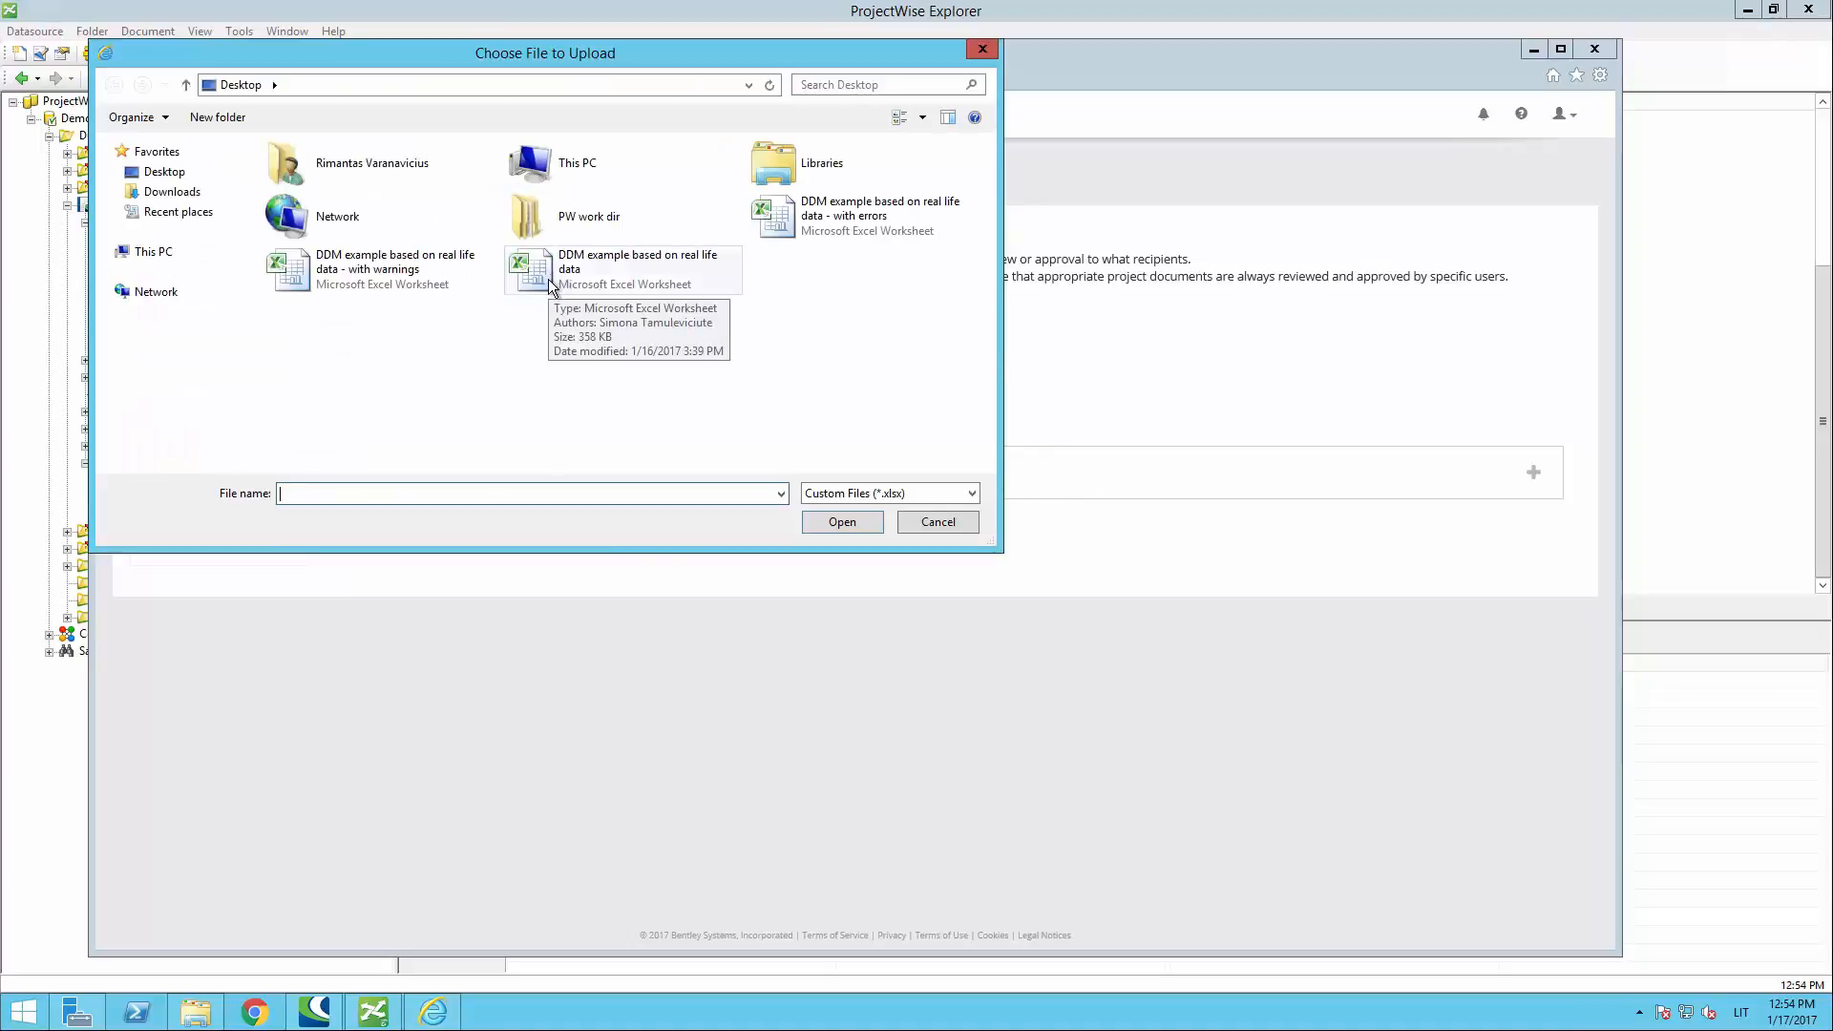
{"action": "double_click", "coordinate": [874, 224]}
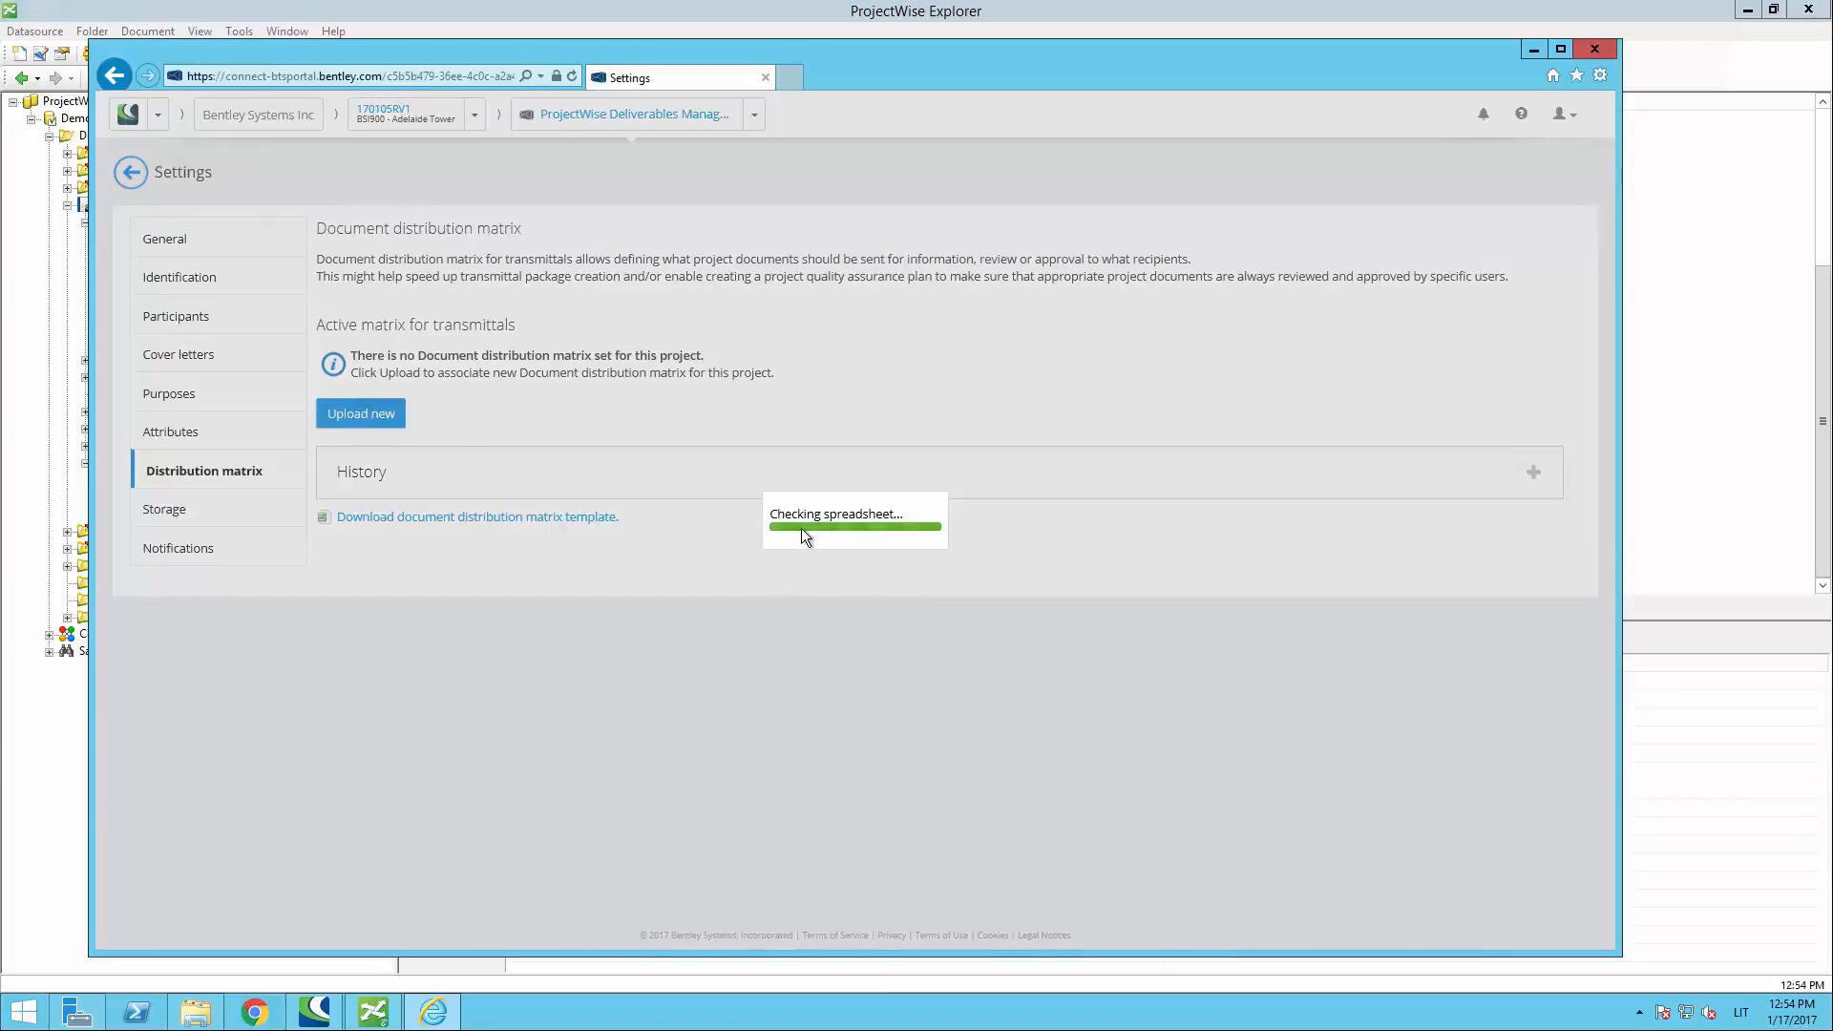
Step: Review the missing purposes and project participants in the validation report, and close the report
{"action": "left_click_drag", "start_coordinate": [639, 531], "coordinate": [878, 745]}
{"action": "left_click", "coordinate": [702, 547]}
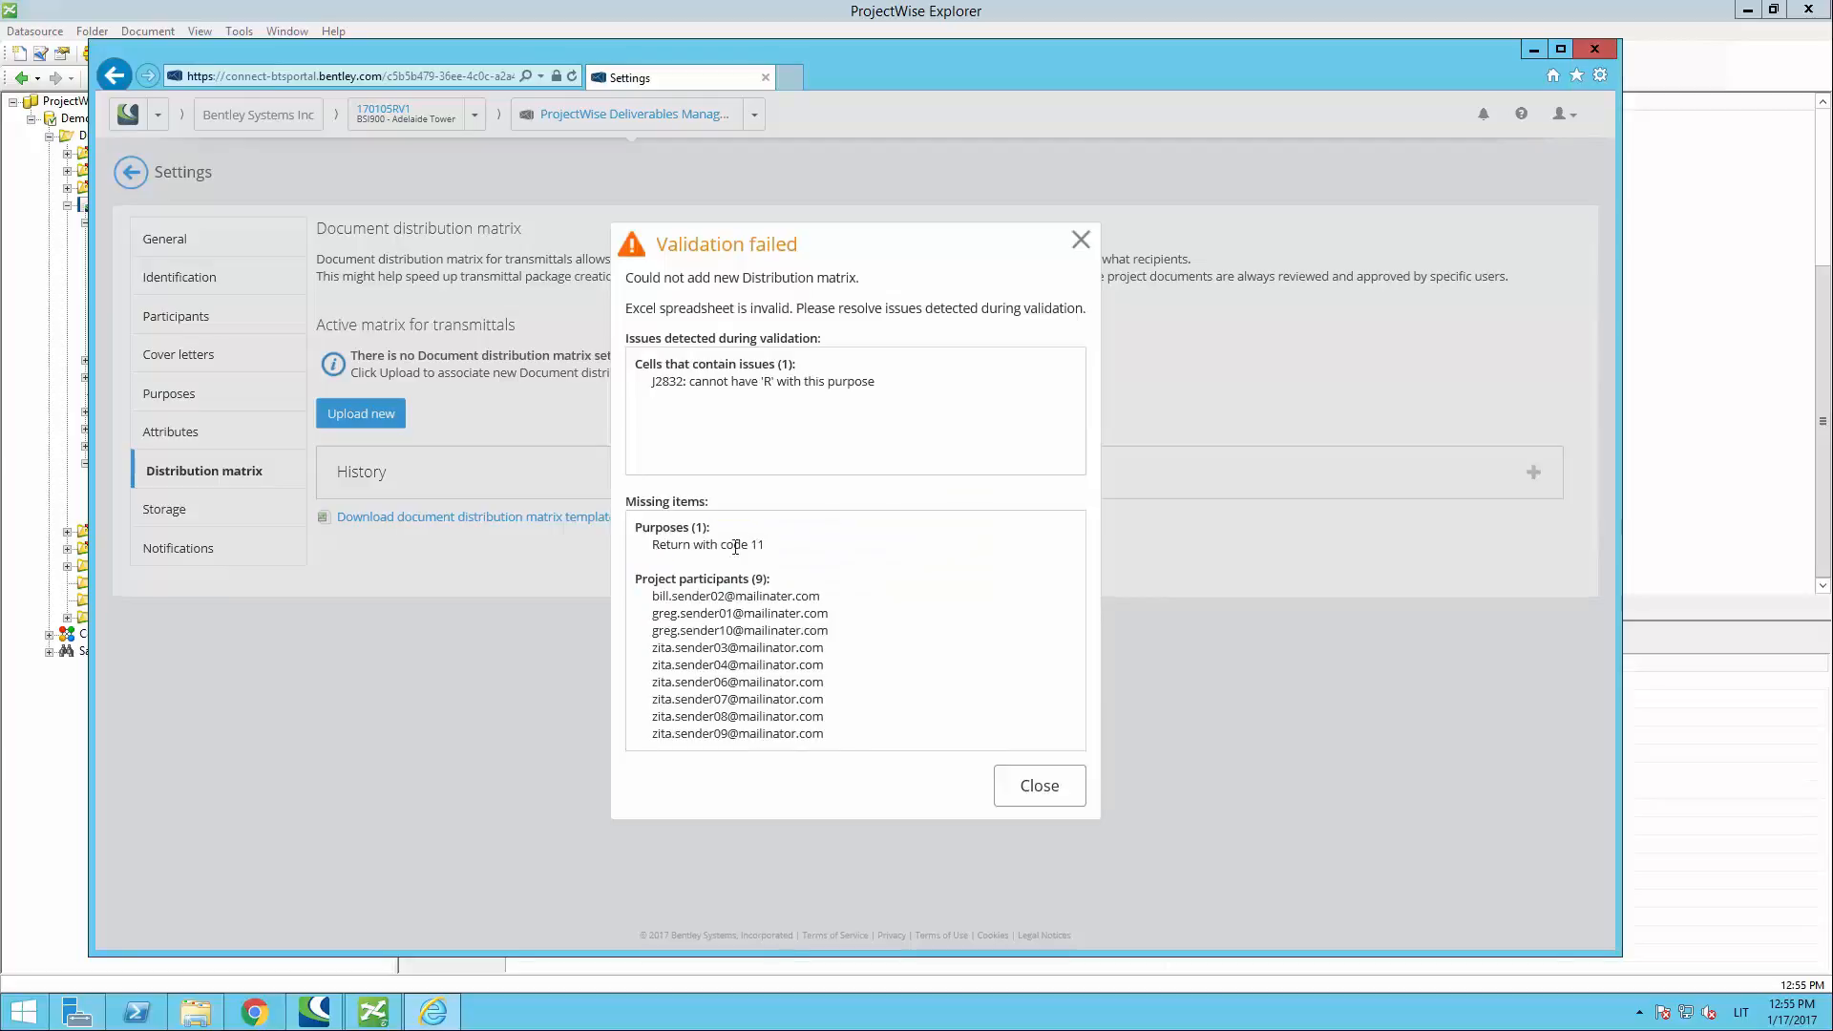
{"action": "left_click_drag", "start_coordinate": [767, 547], "coordinate": [638, 578]}
{"action": "left_click", "coordinate": [698, 597]}
{"action": "left_click", "coordinate": [780, 619]}
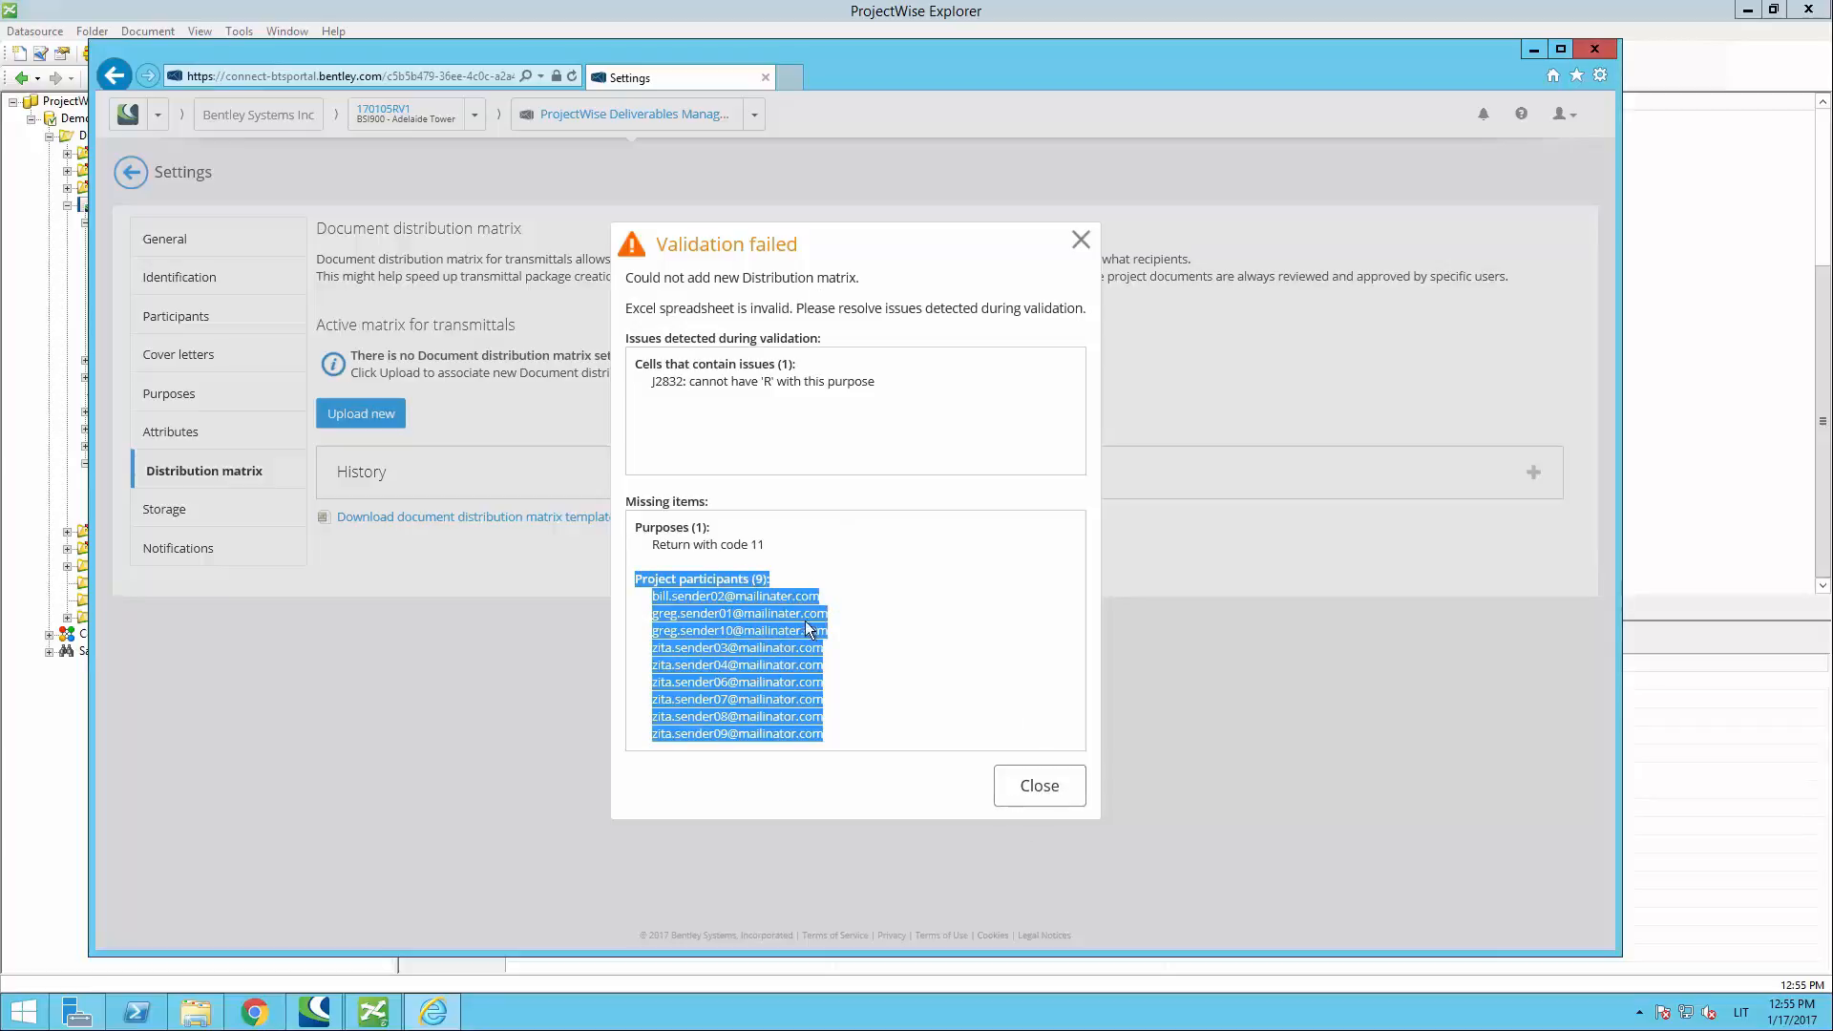
{"action": "left_click", "coordinate": [1047, 797]}
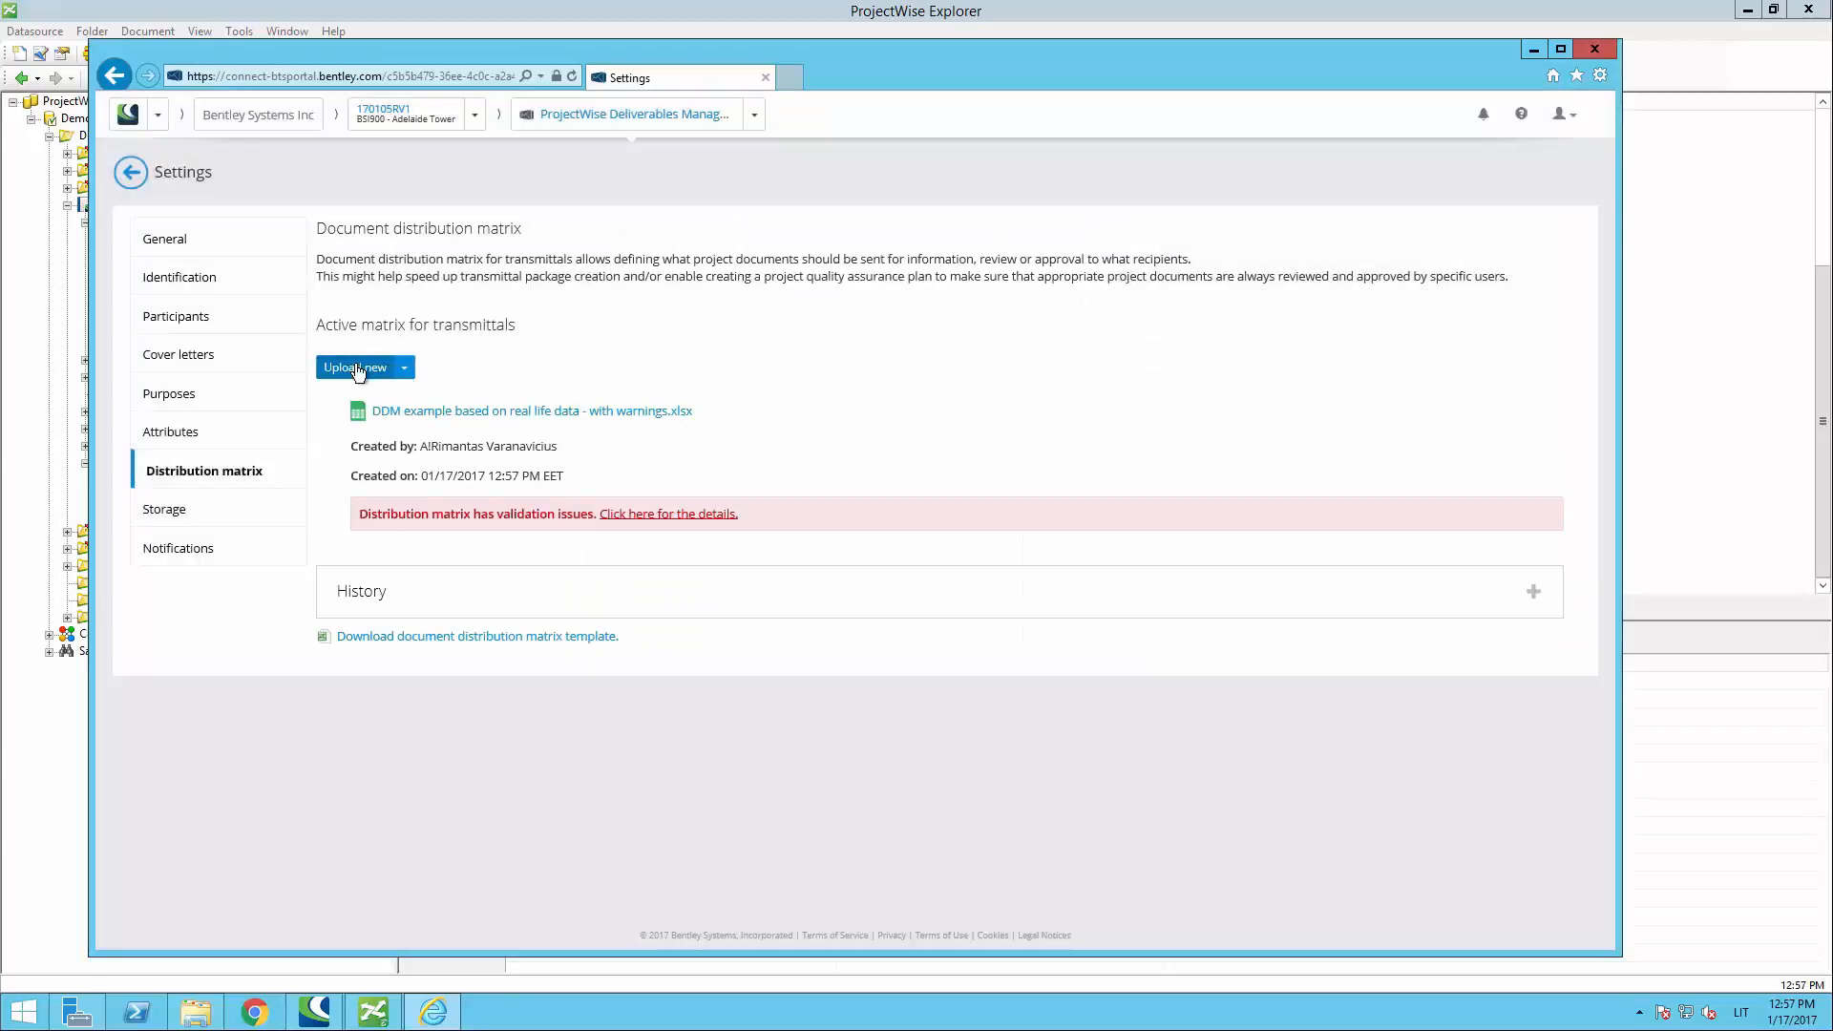
Step: Upload "DDM example based on real life data" as the new active distribution matrix and inspect its entry in the matrix history
{"action": "left_click", "coordinate": [361, 371]}
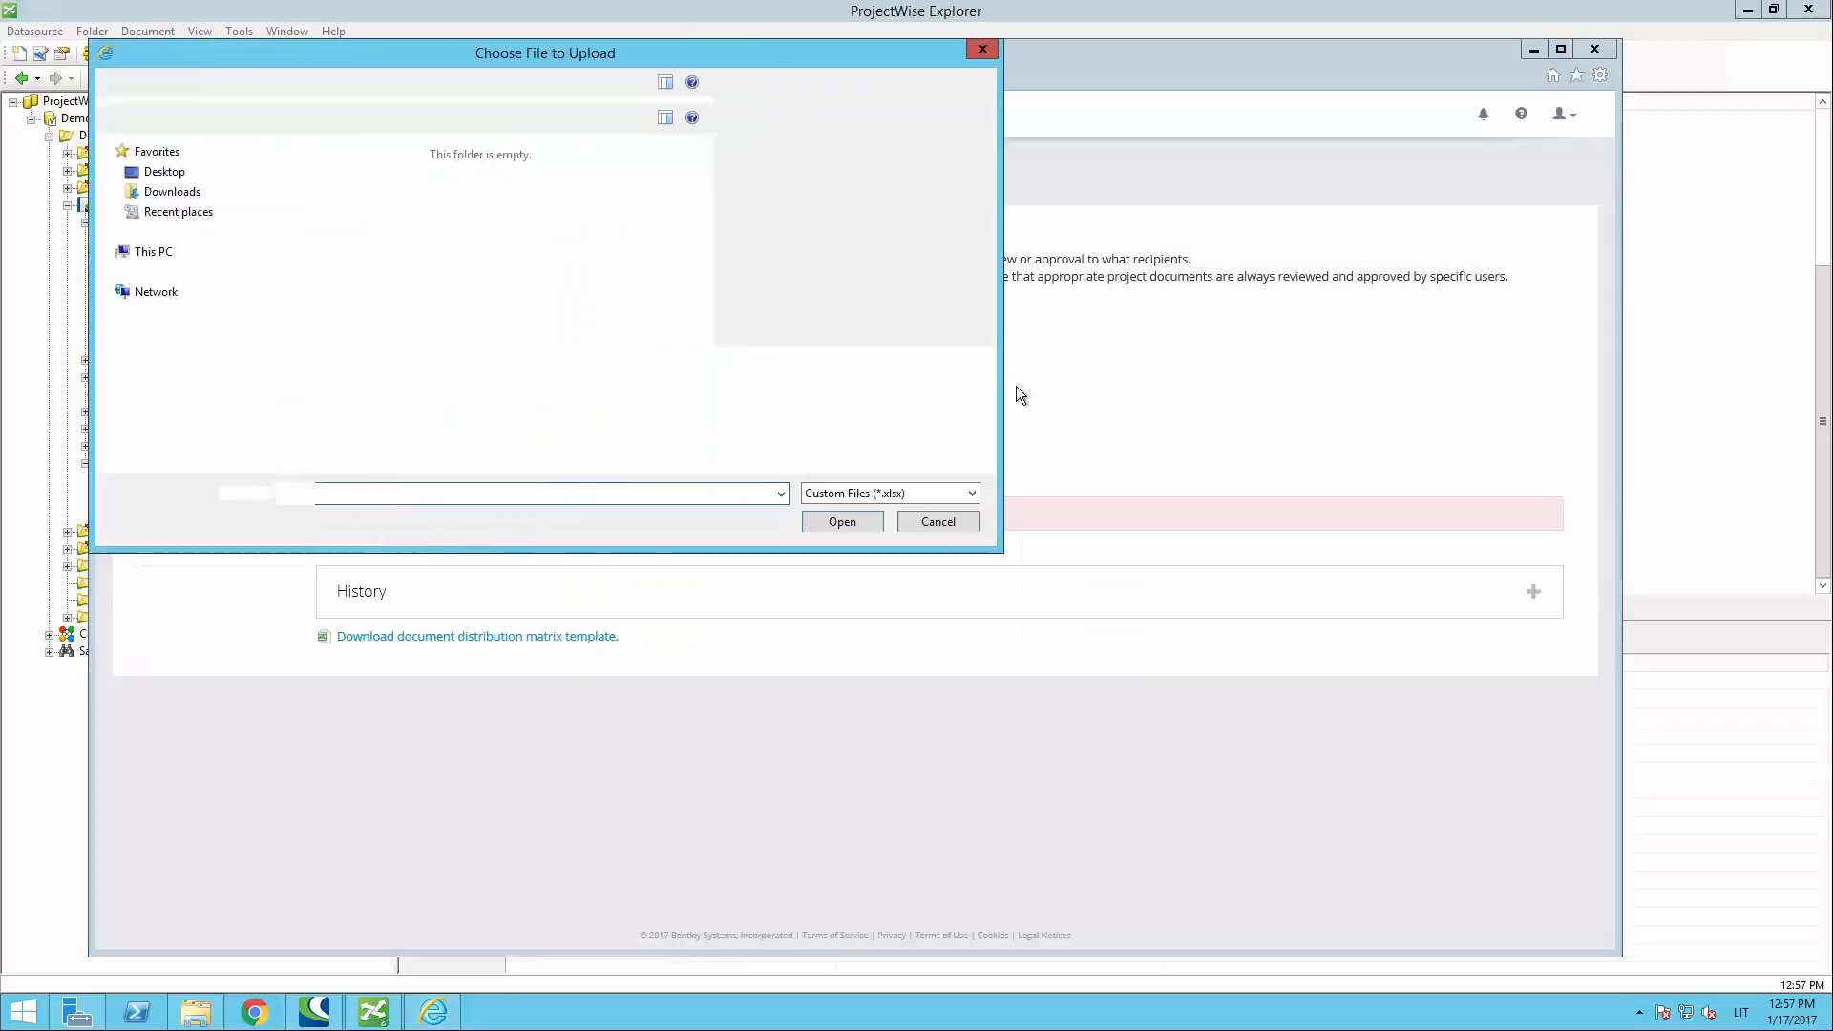
{"action": "double_click", "coordinate": [535, 268]}
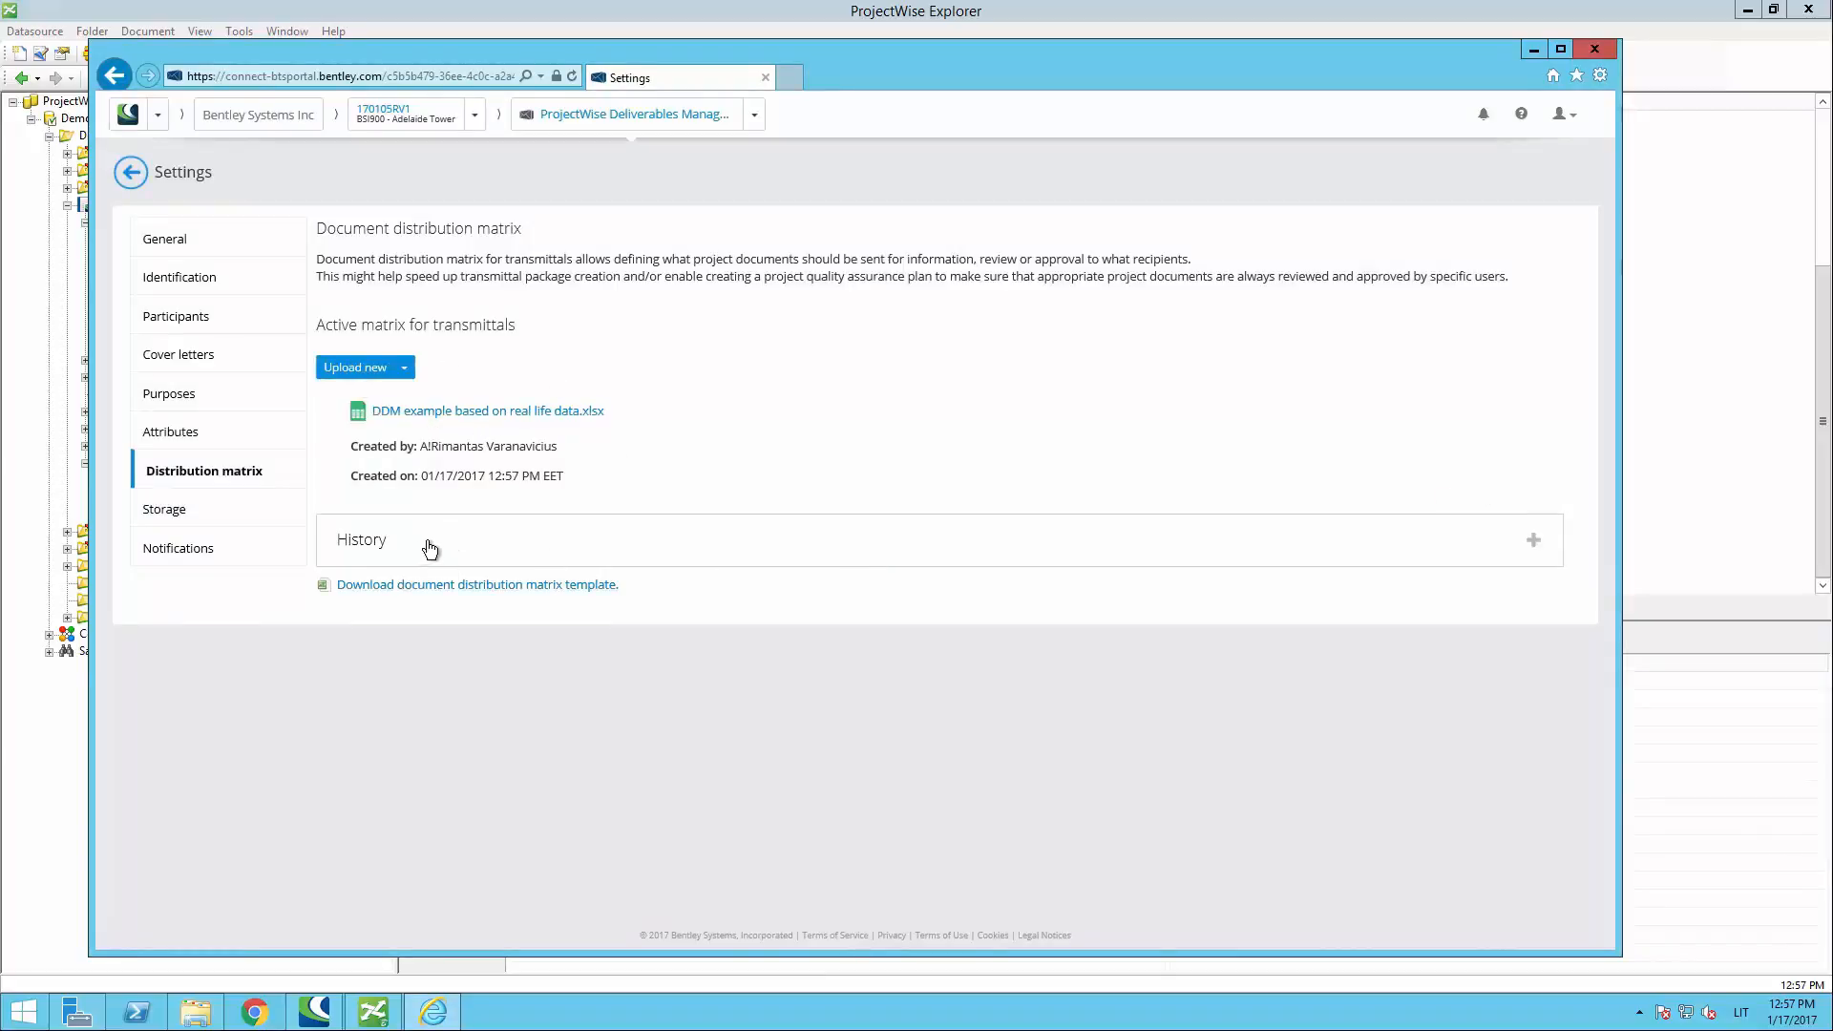
{"action": "left_click", "coordinate": [1100, 554]}
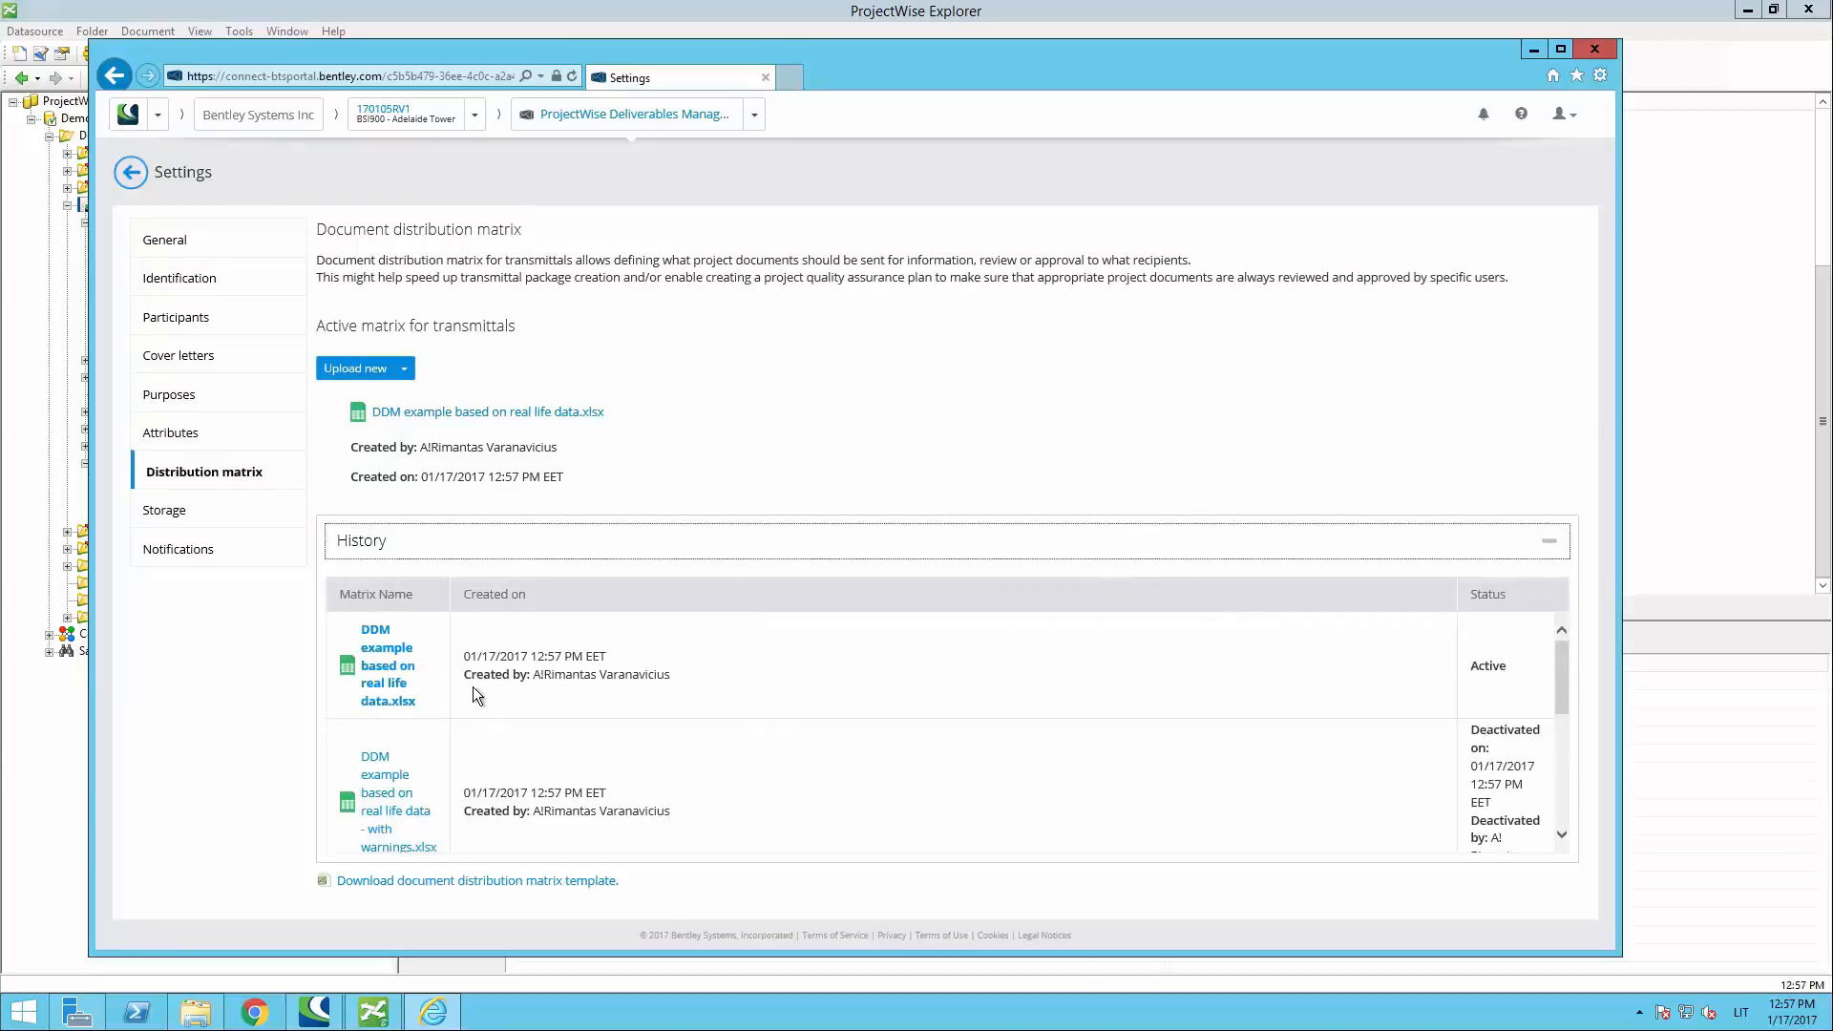
{"action": "left_click_drag", "start_coordinate": [688, 669], "coordinate": [463, 650]}
{"action": "left_click", "coordinate": [689, 645]}
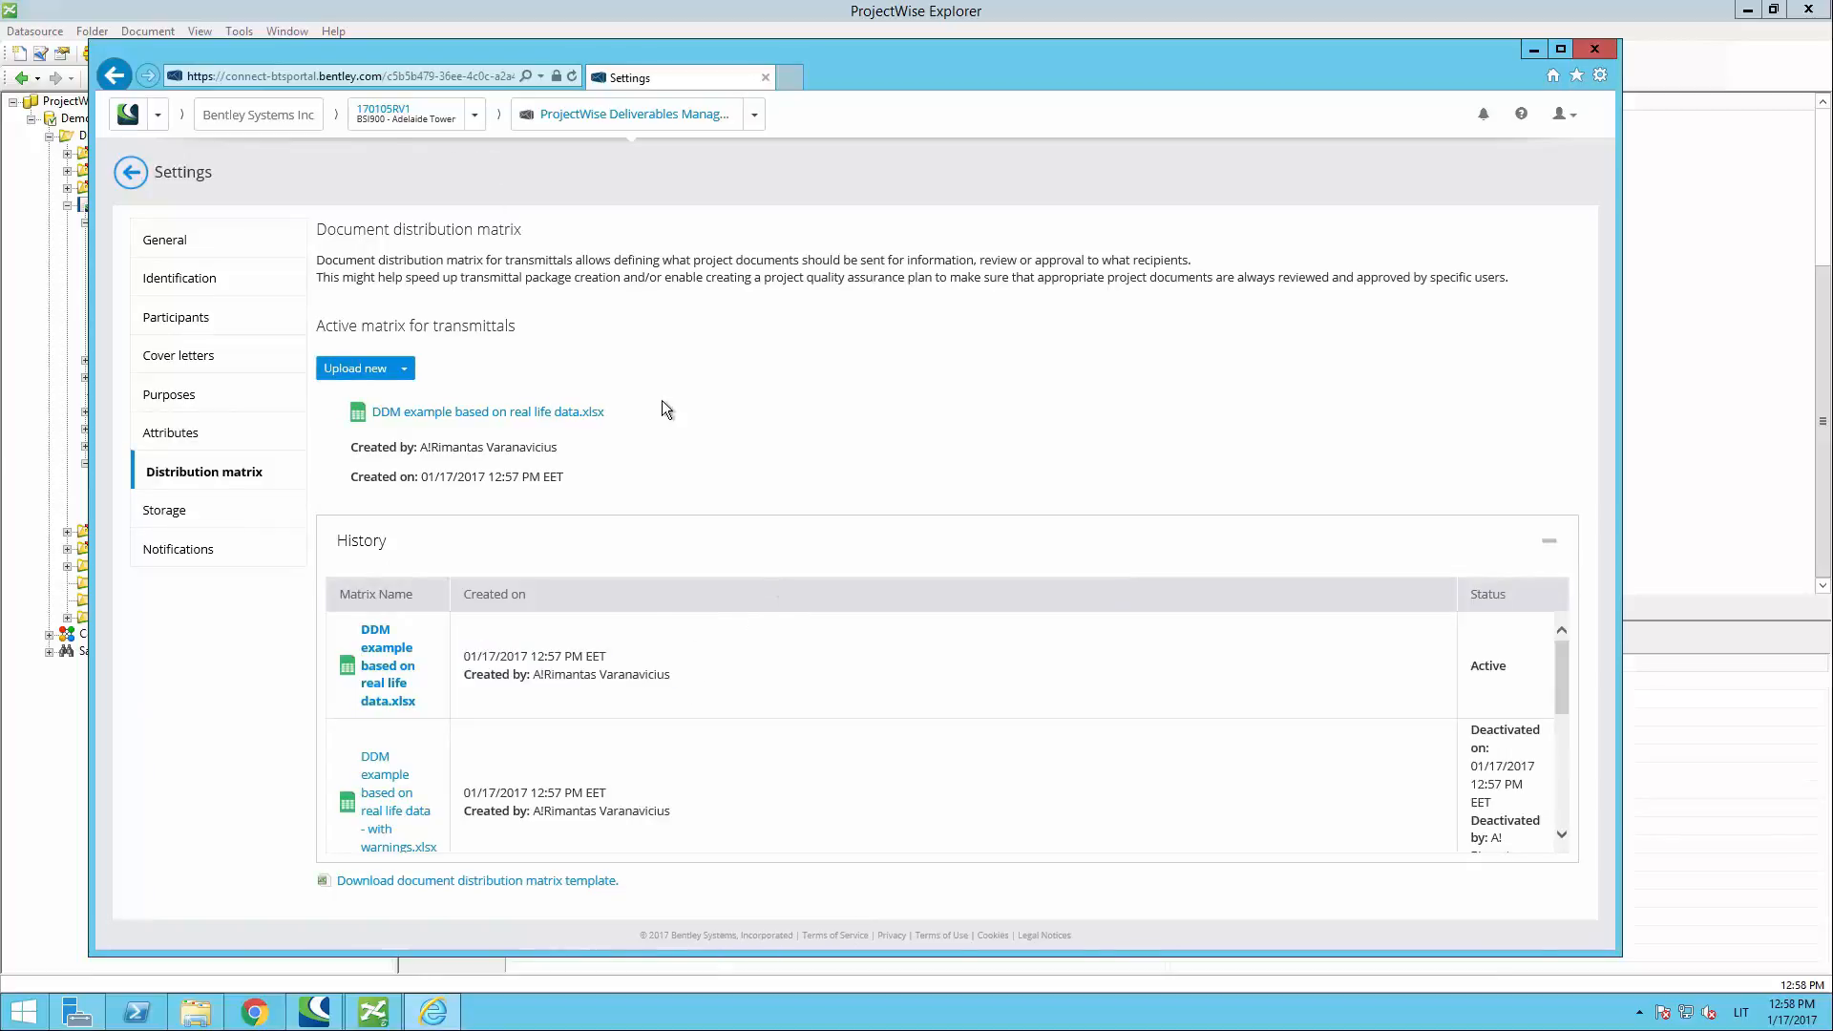
Step: In ProjectWise Explorer, send the CAD_Data documents from 03200ST down plus A924-View-1 and the A924 Level24 drawing to Deliverables Management, accepting non-versioned documents
{"action": "left_click", "coordinate": [1532, 49]}
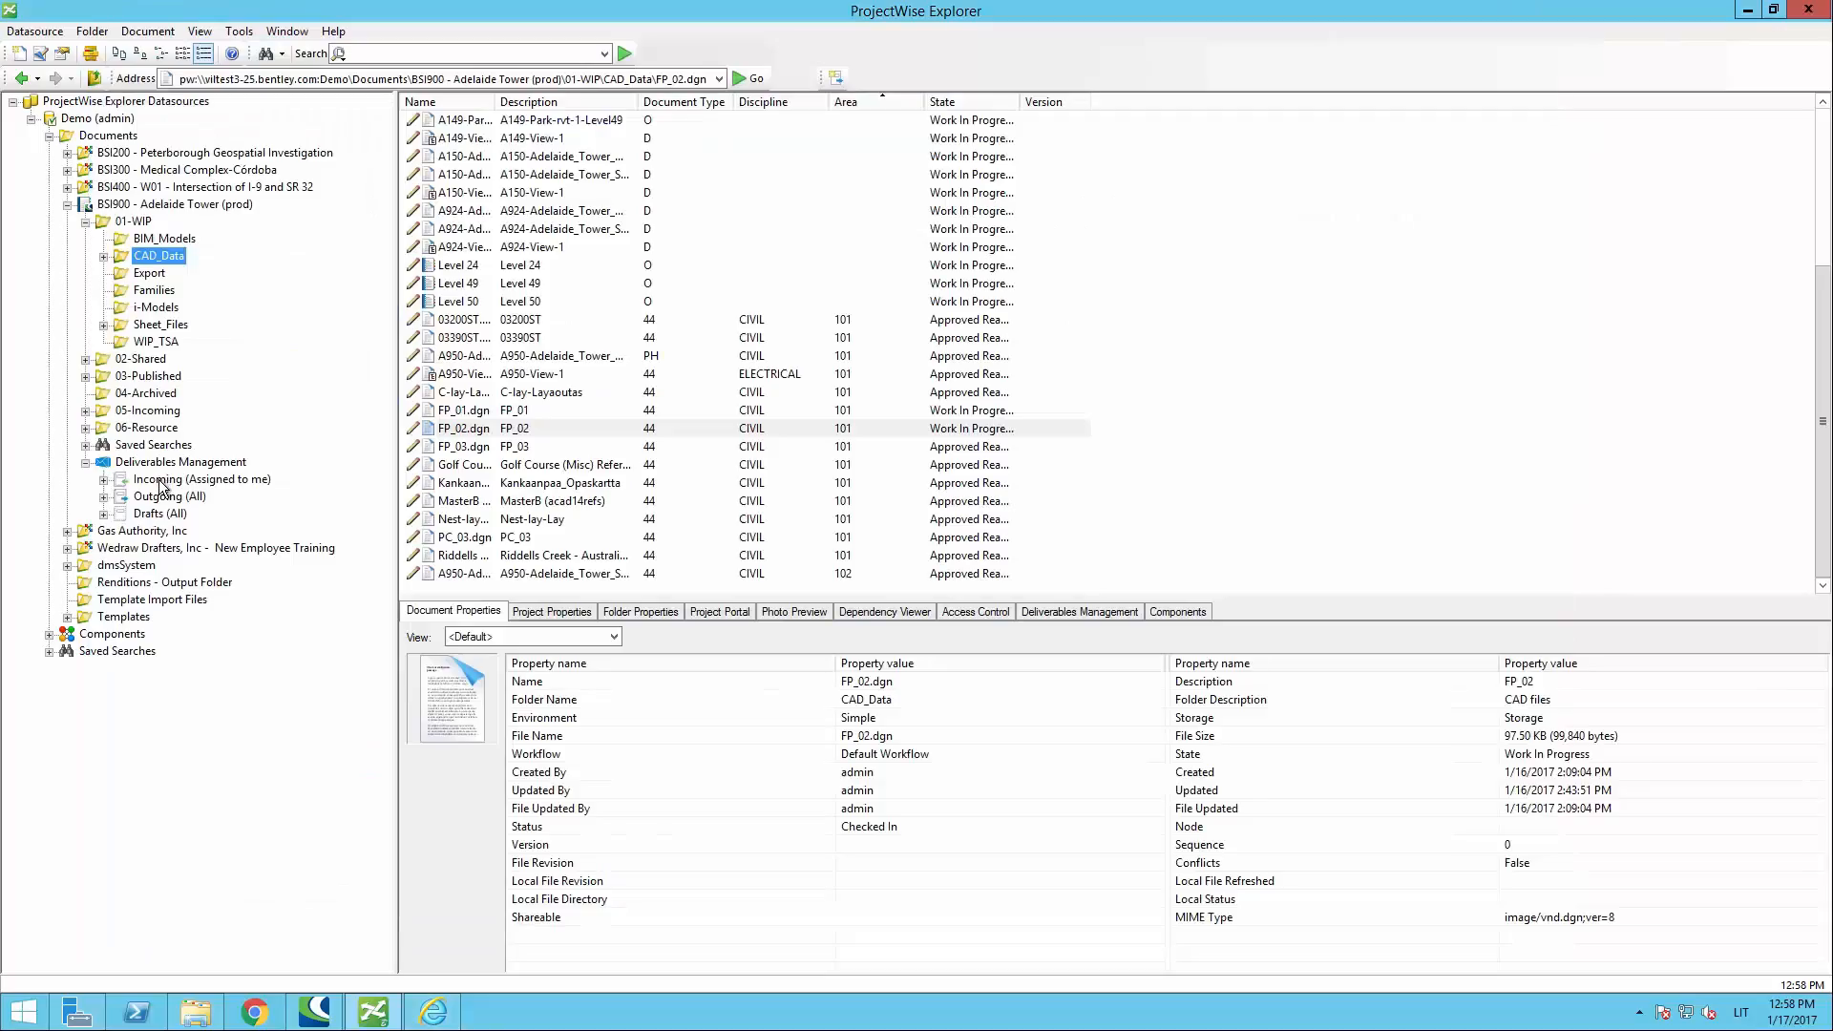
{"action": "left_click", "coordinate": [492, 325]}
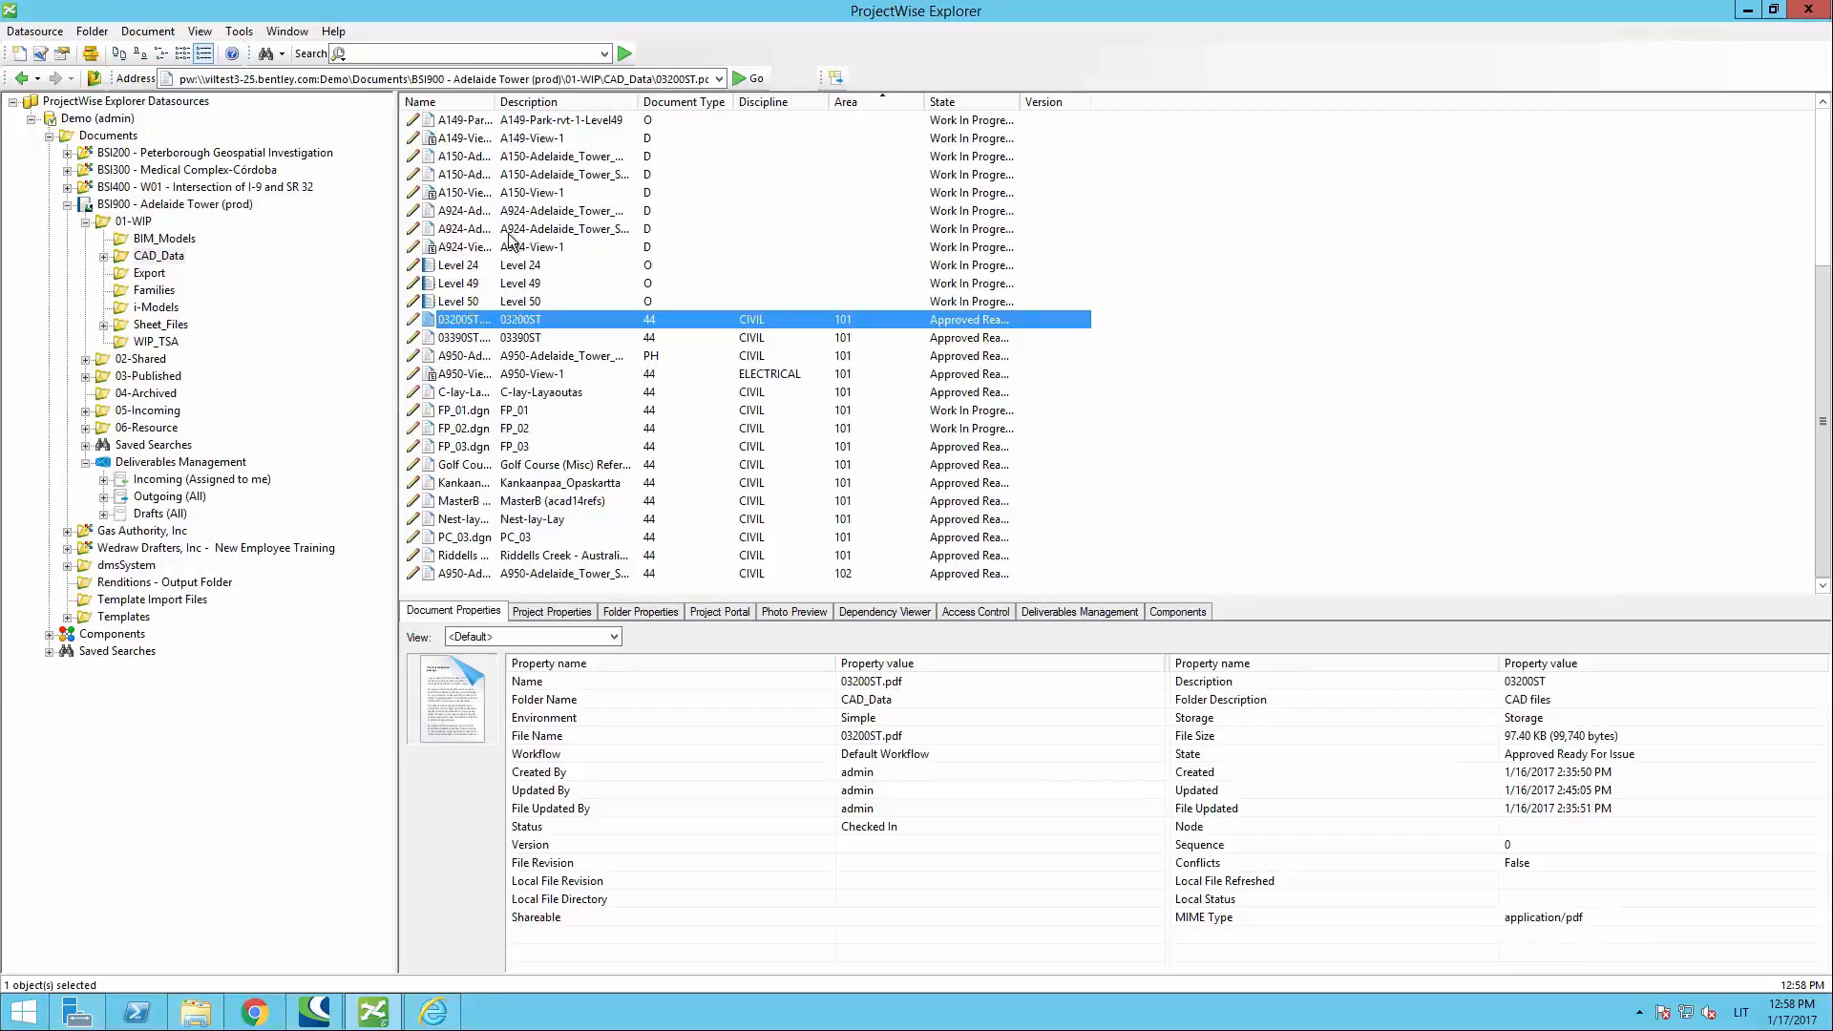
{"action": "left_click", "coordinate": [560, 573], "text": "shift"}
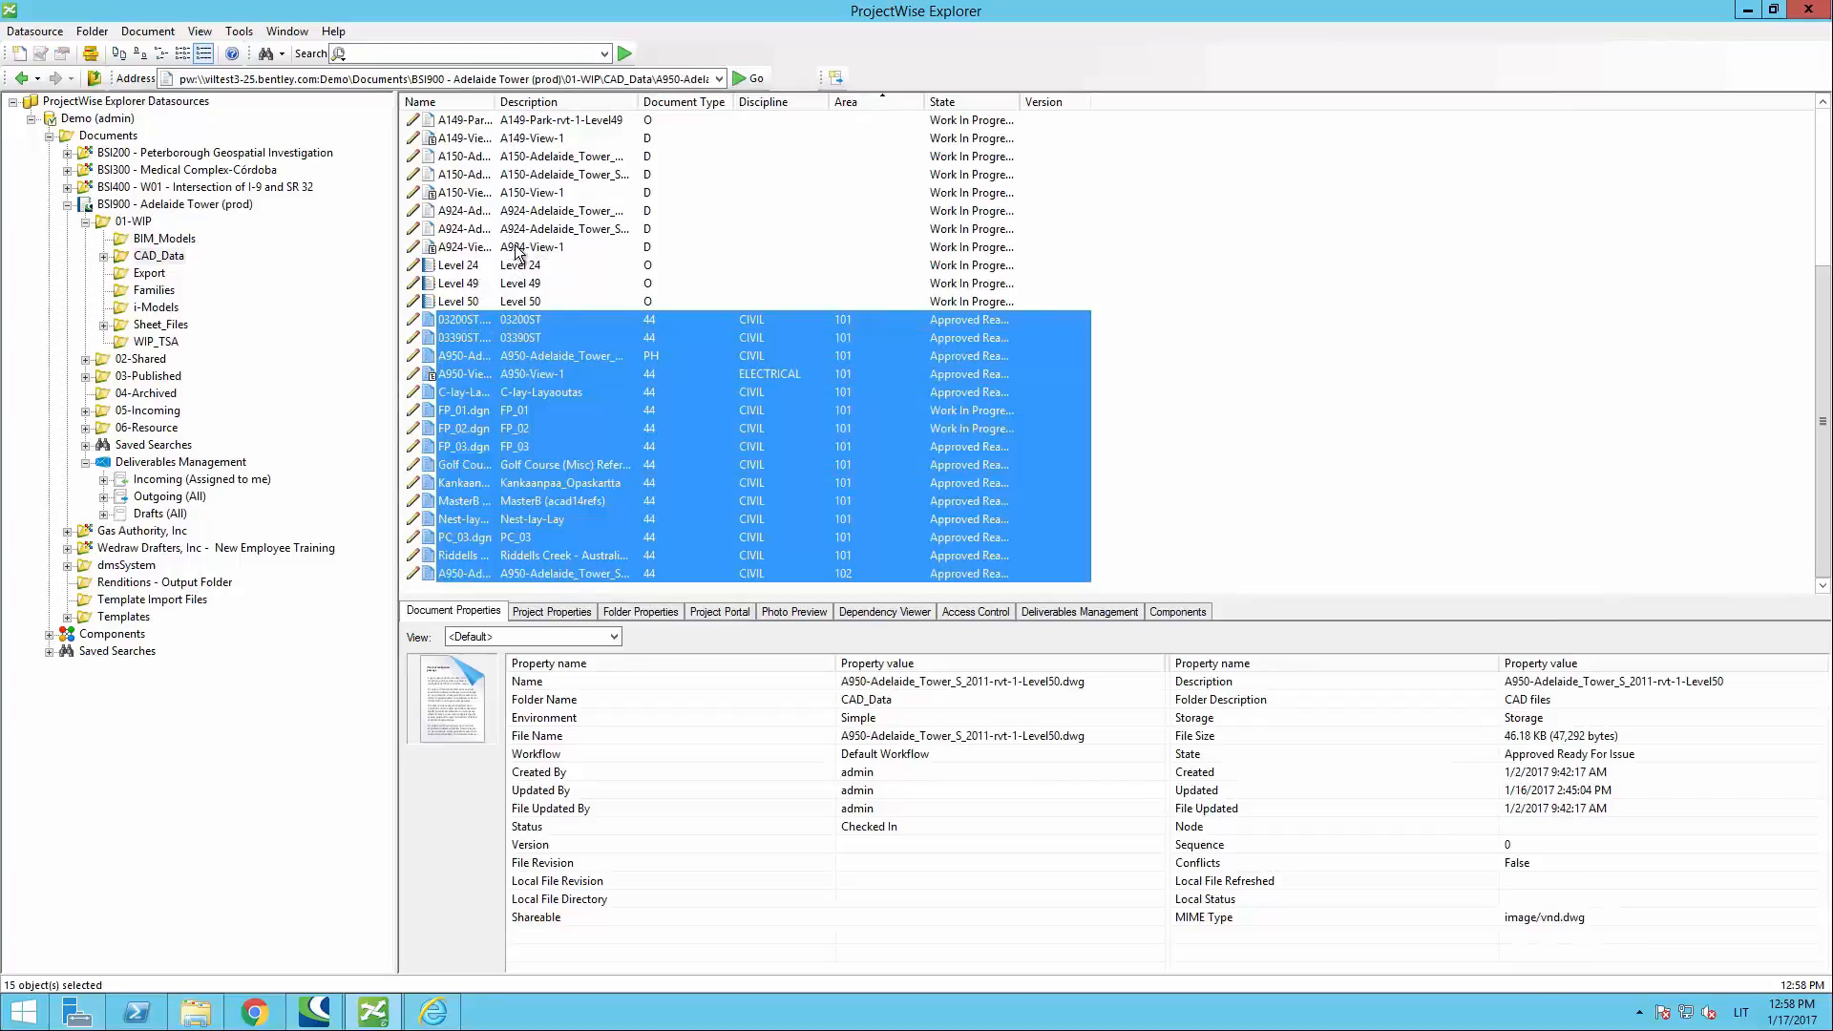
{"action": "left_click", "coordinate": [522, 247], "text": "ctrl"}
{"action": "left_click", "coordinate": [523, 229], "text": "ctrl"}
{"action": "right_click", "coordinate": [523, 229]}
{"action": "mouse_move", "coordinate": [637, 870]}
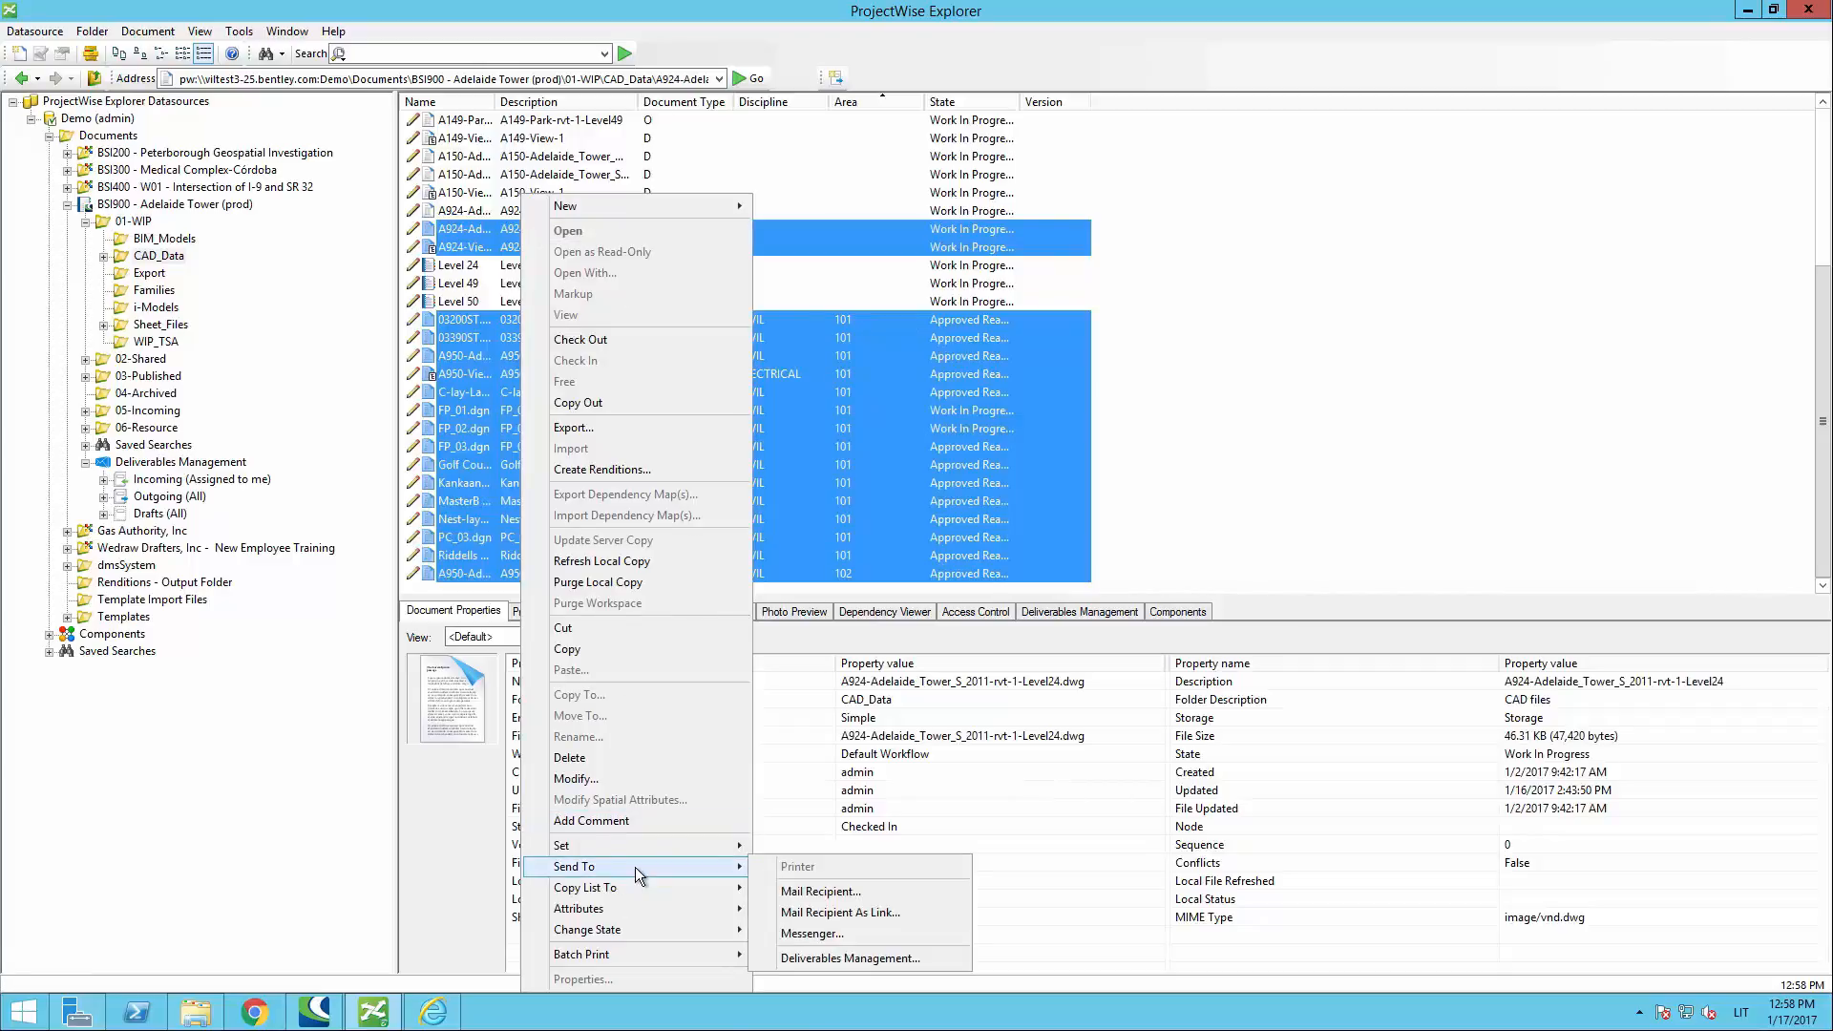
{"action": "left_click", "coordinate": [835, 958]}
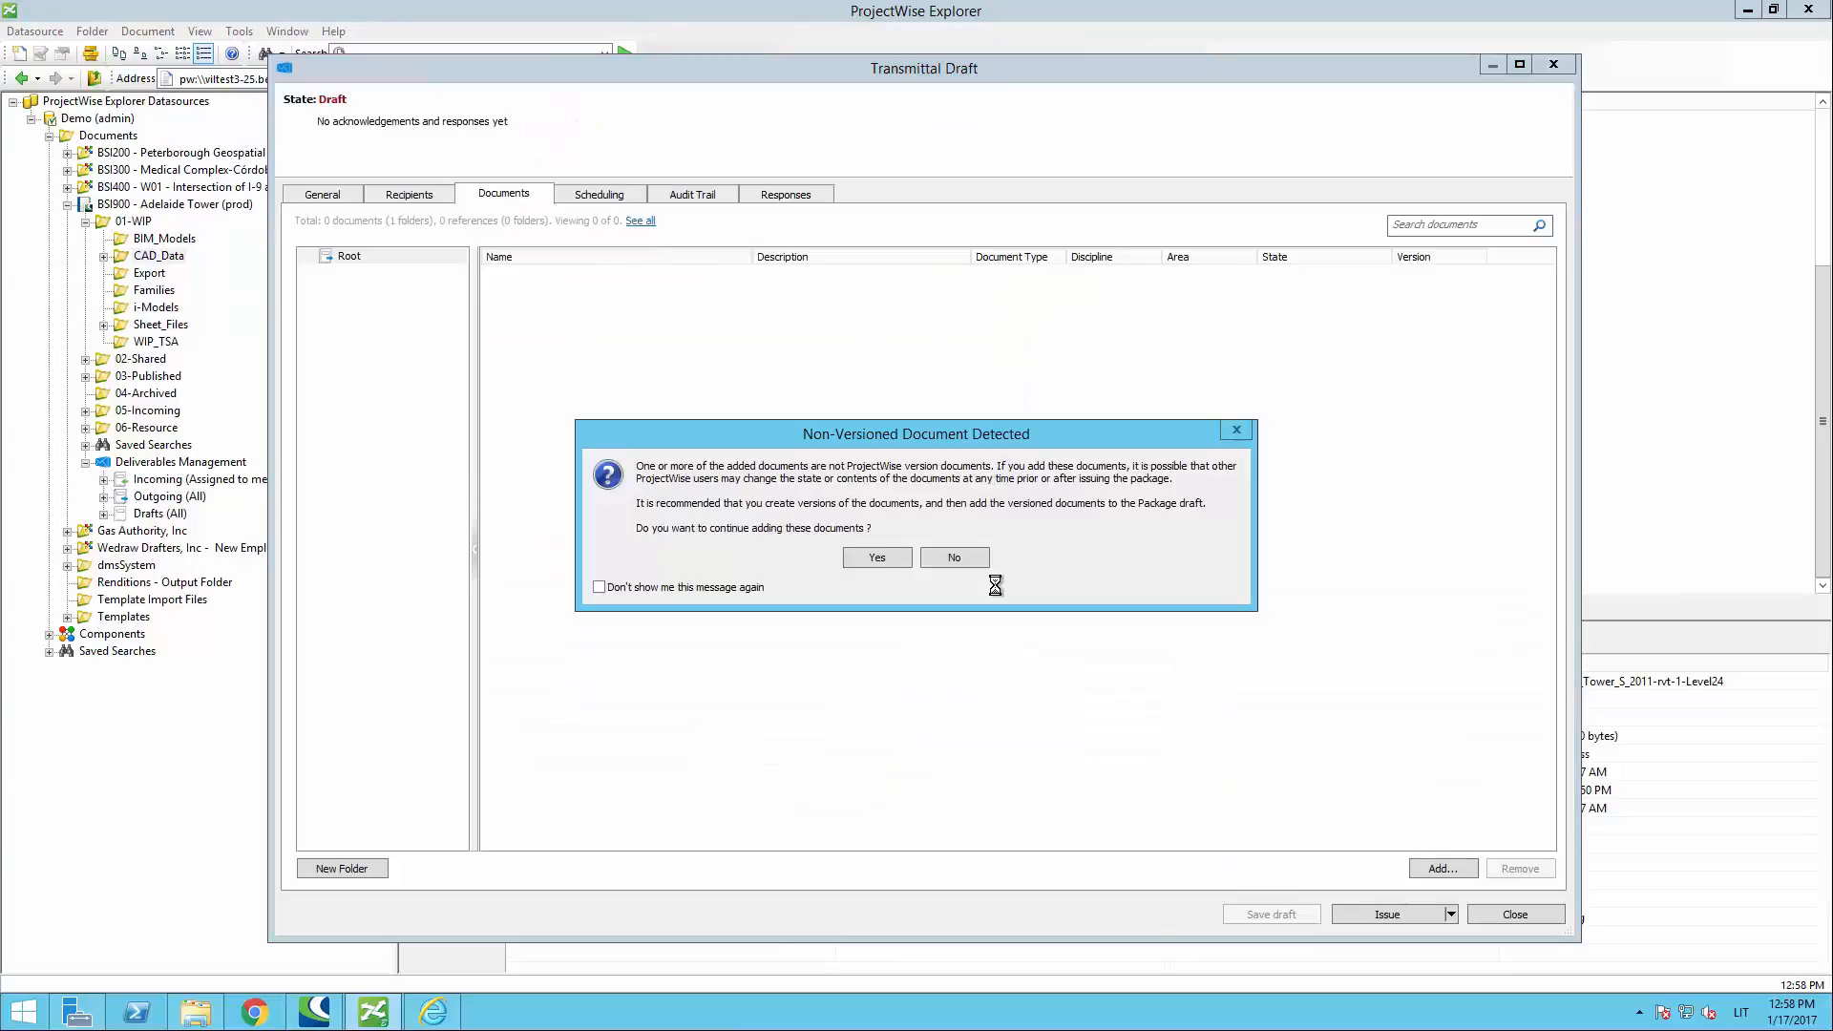
{"action": "left_click", "coordinate": [876, 559]}
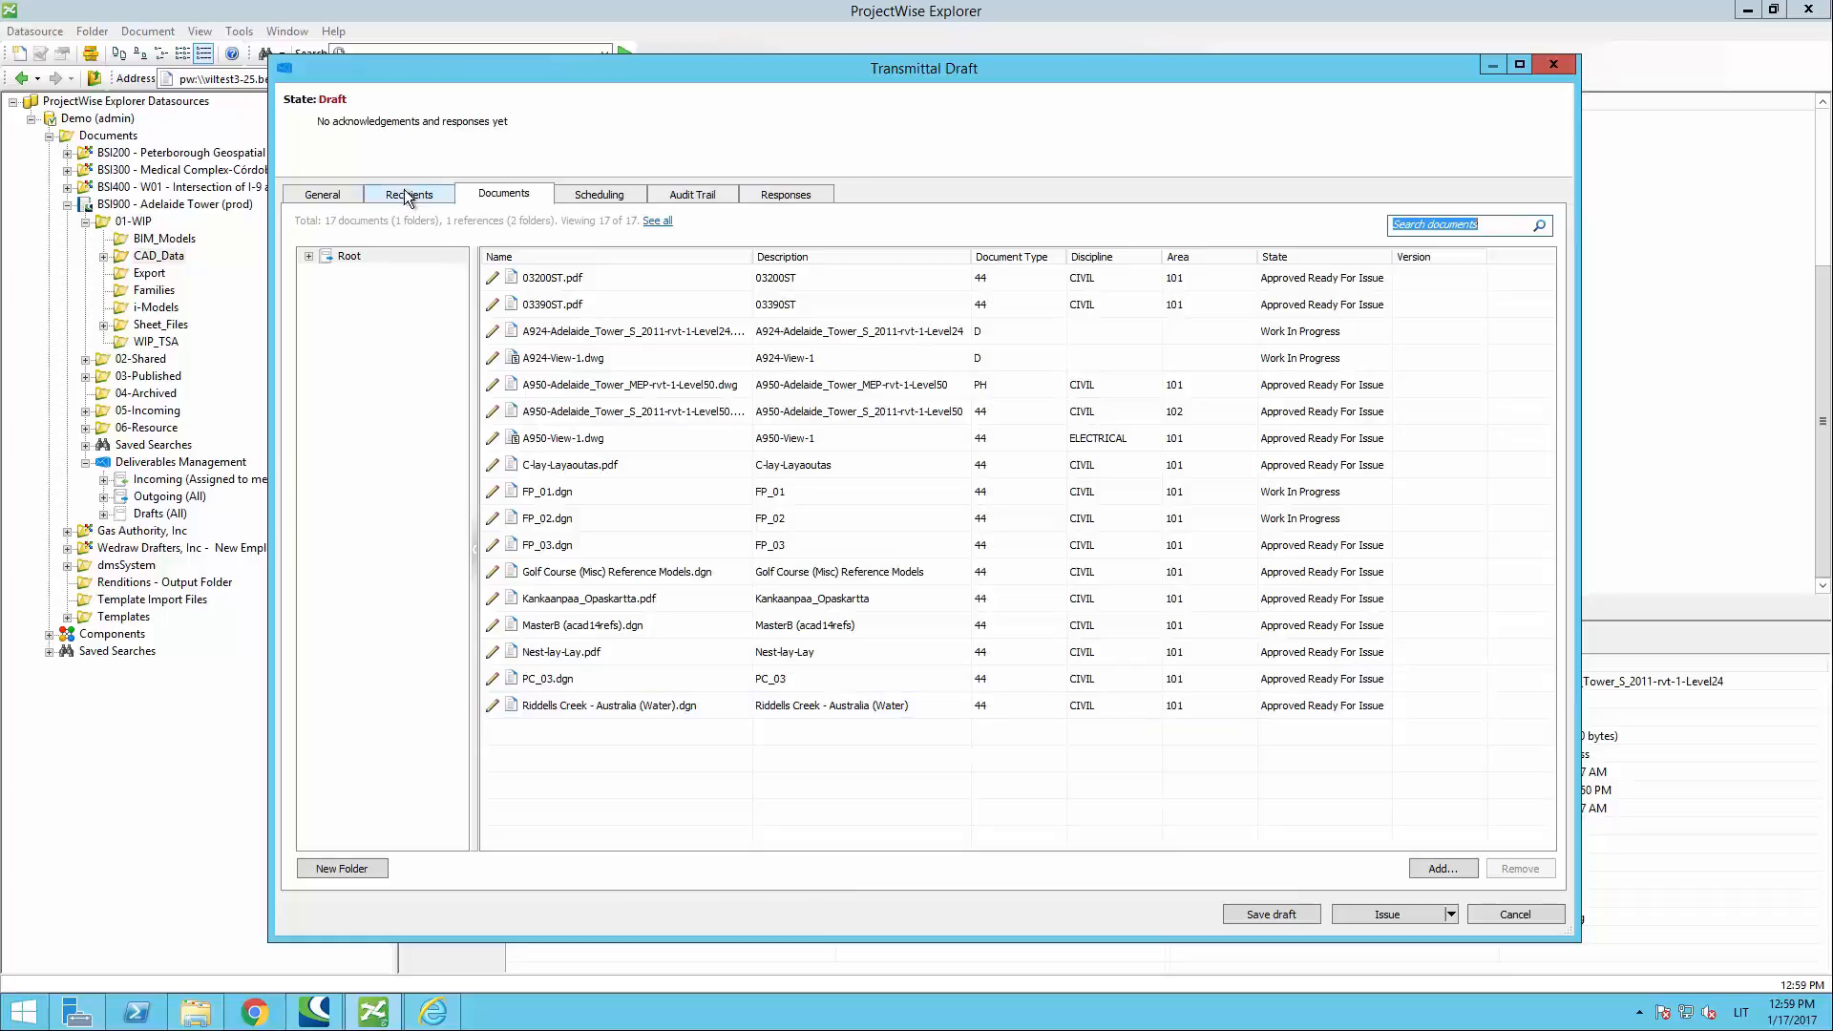
Step: Give the transmittal draft the subject "Documents for review", purpose For Review, and distribution rule CIVIL-101-44-CIVIL/STRUCTURAL DRAWINGS
{"action": "left_click", "coordinate": [323, 196]}
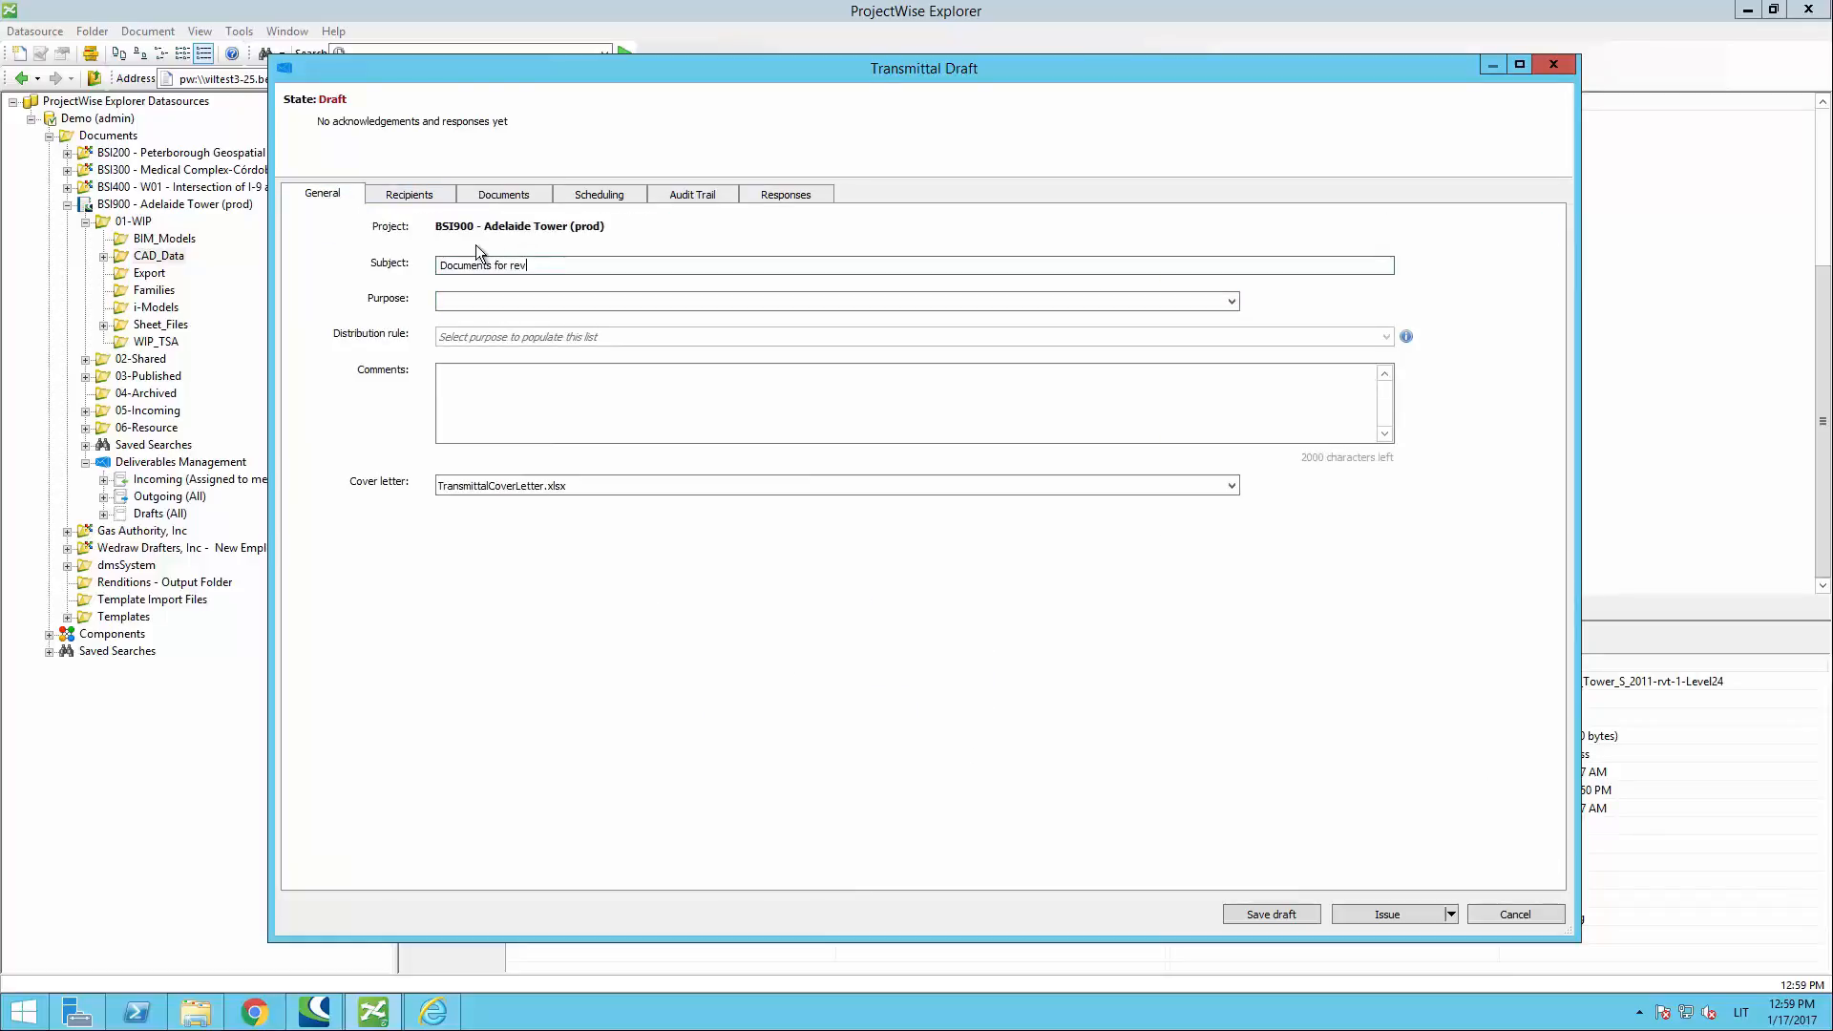
{"action": "type", "text": "w"}
{"action": "left_click", "coordinate": [536, 303]}
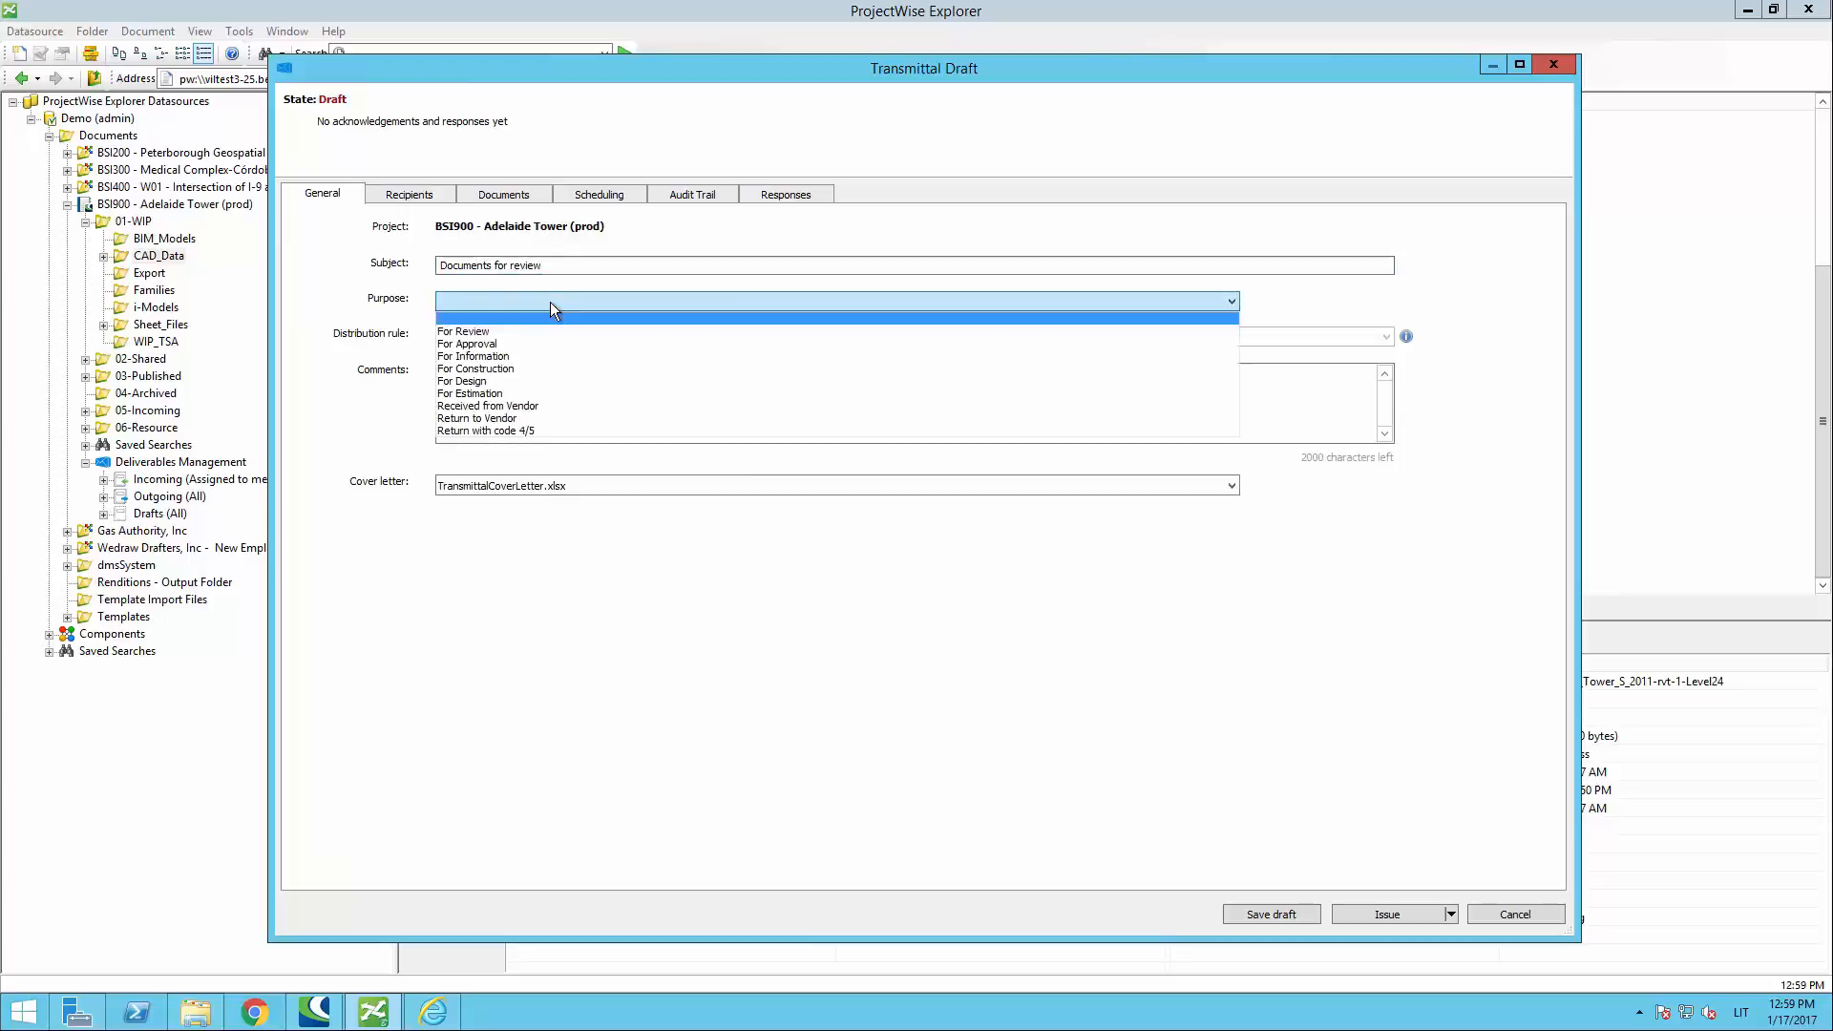
{"action": "left_click", "coordinate": [473, 330]}
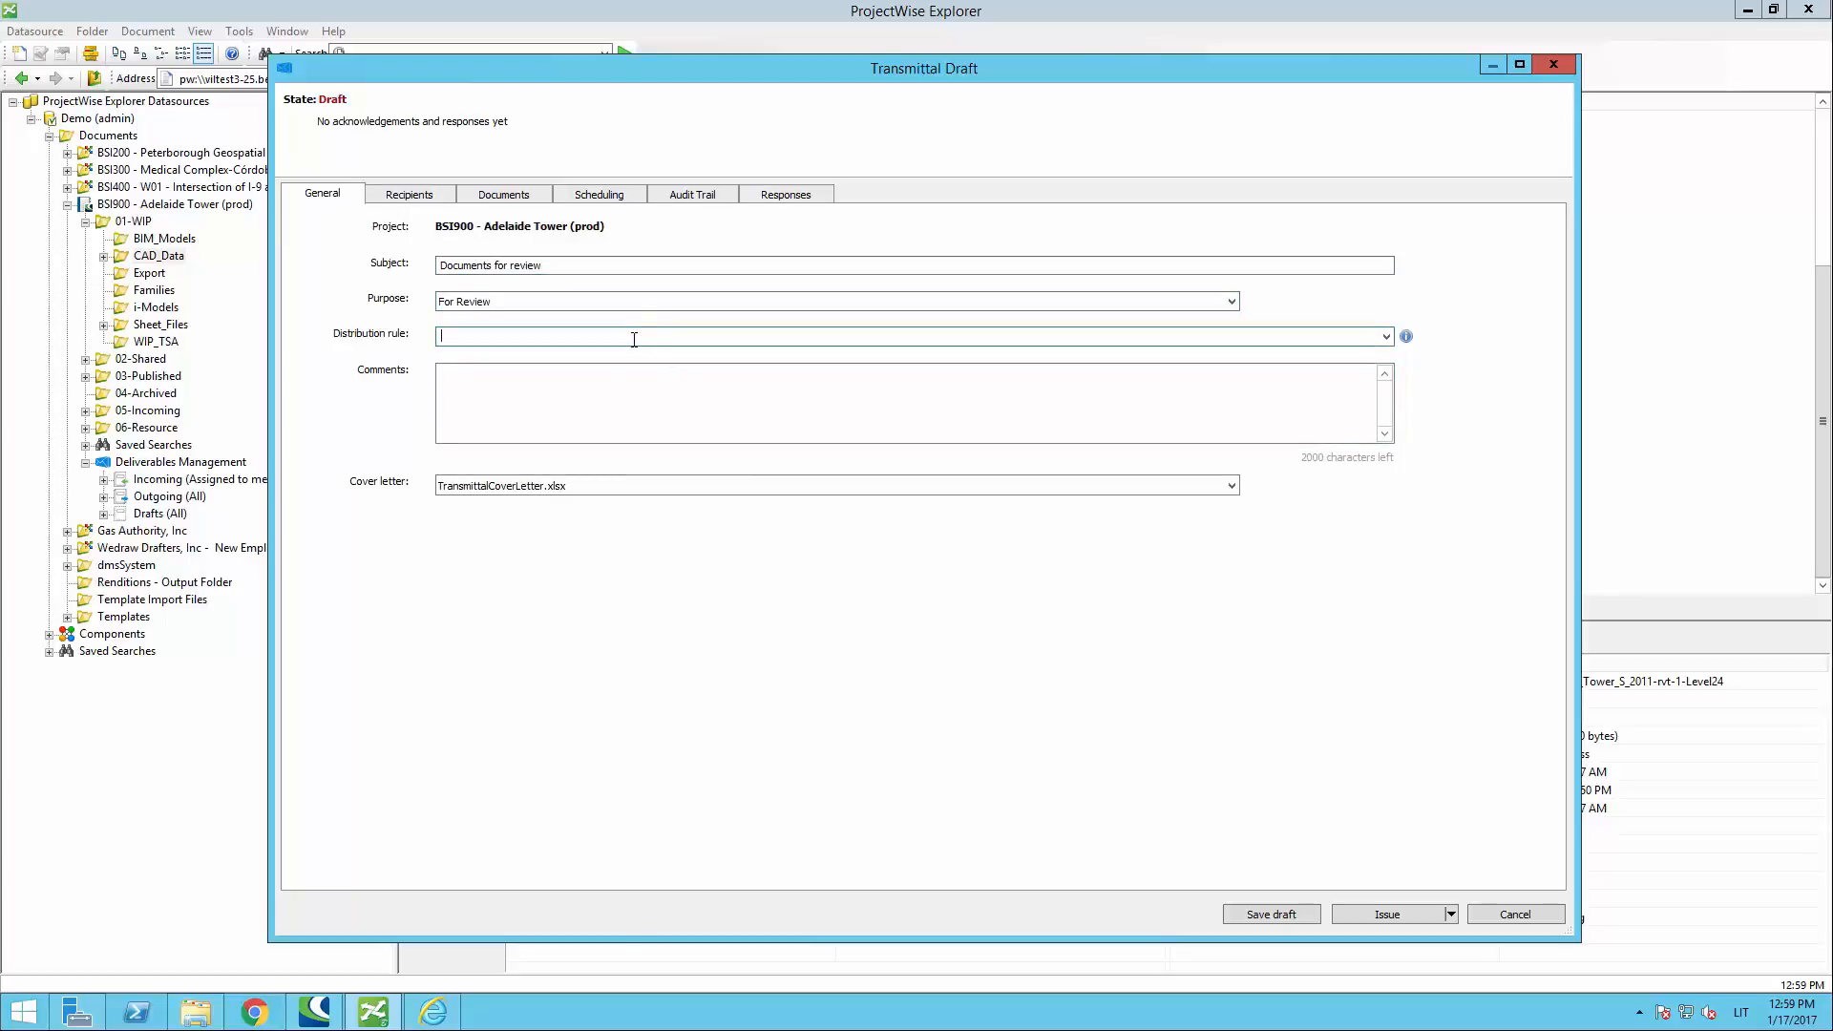
{"action": "left_click", "coordinate": [1386, 336]}
{"action": "mouse_move", "coordinate": [1387, 380]}
{"action": "left_mouse_down"}
{"action": "mouse_move", "coordinate": [1386, 518]}
{"action": "mouse_move", "coordinate": [1386, 401]}
{"action": "left_mouse_up"}
{"action": "left_click", "coordinate": [493, 474]}
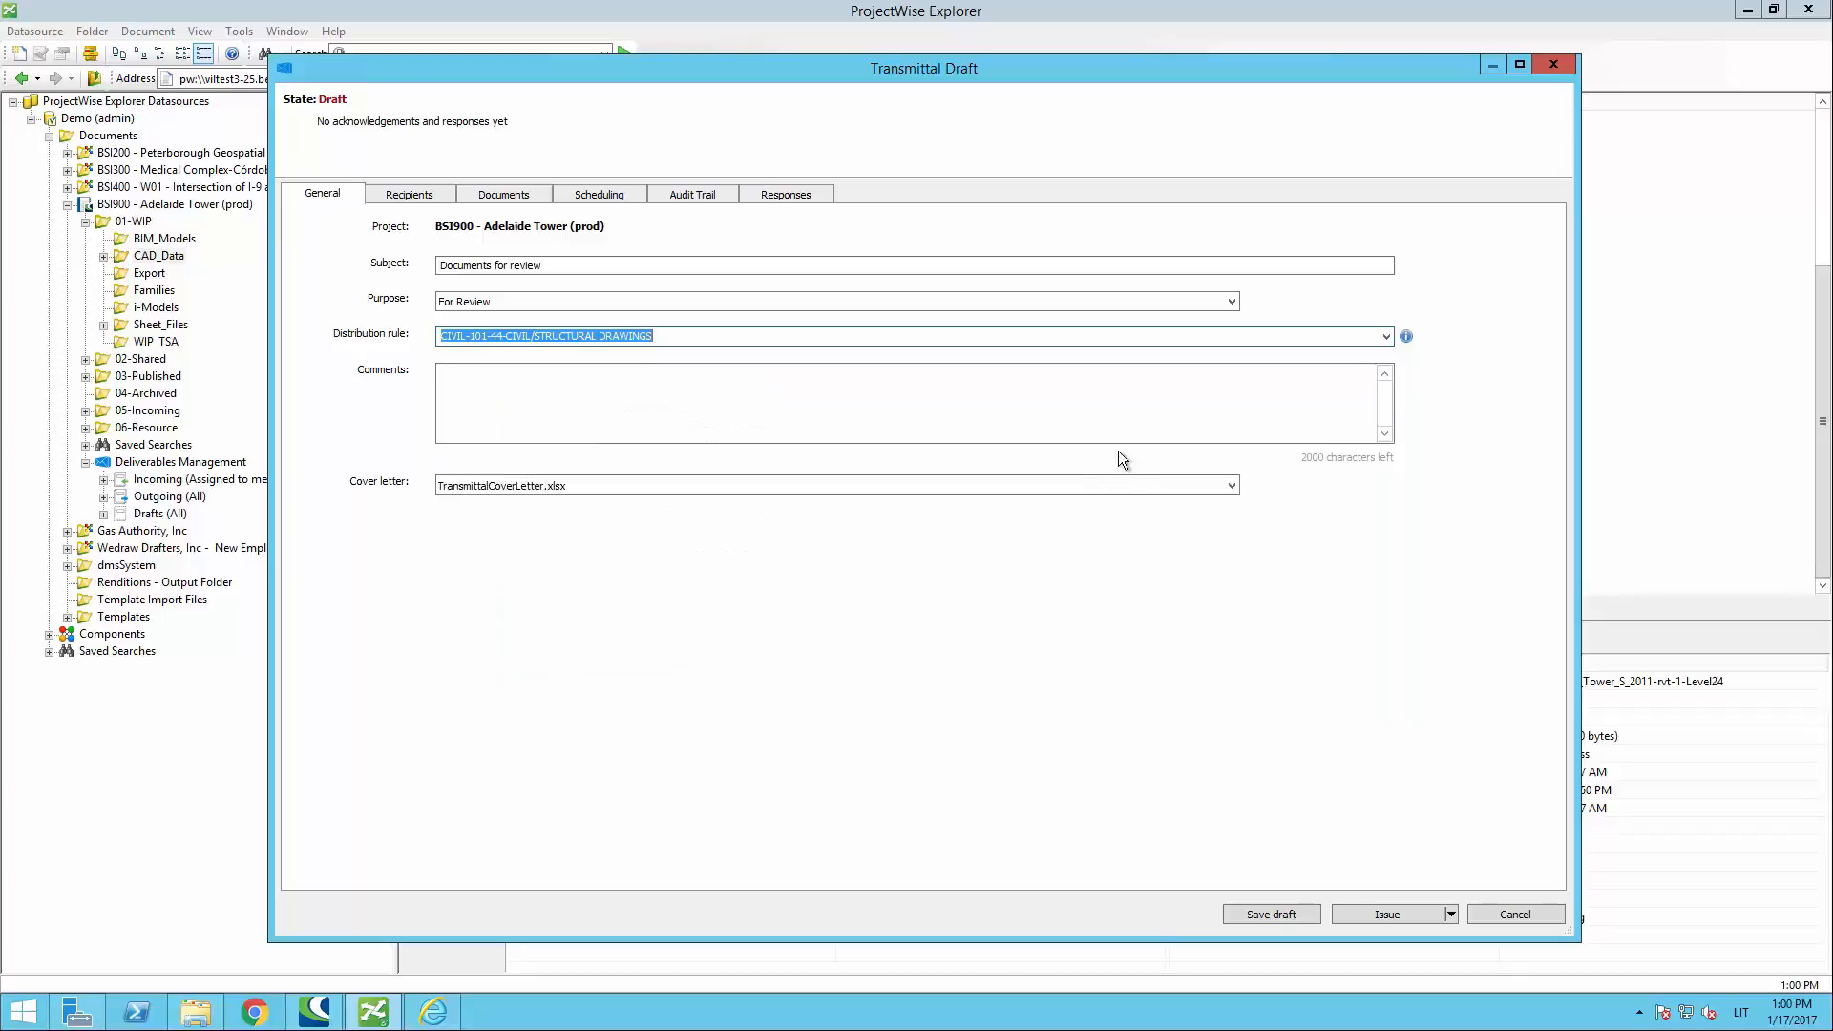
Step: Set the response due date to 13 days after issue, and check the draft's audit trail and response storage location
{"action": "left_click", "coordinate": [616, 196]}
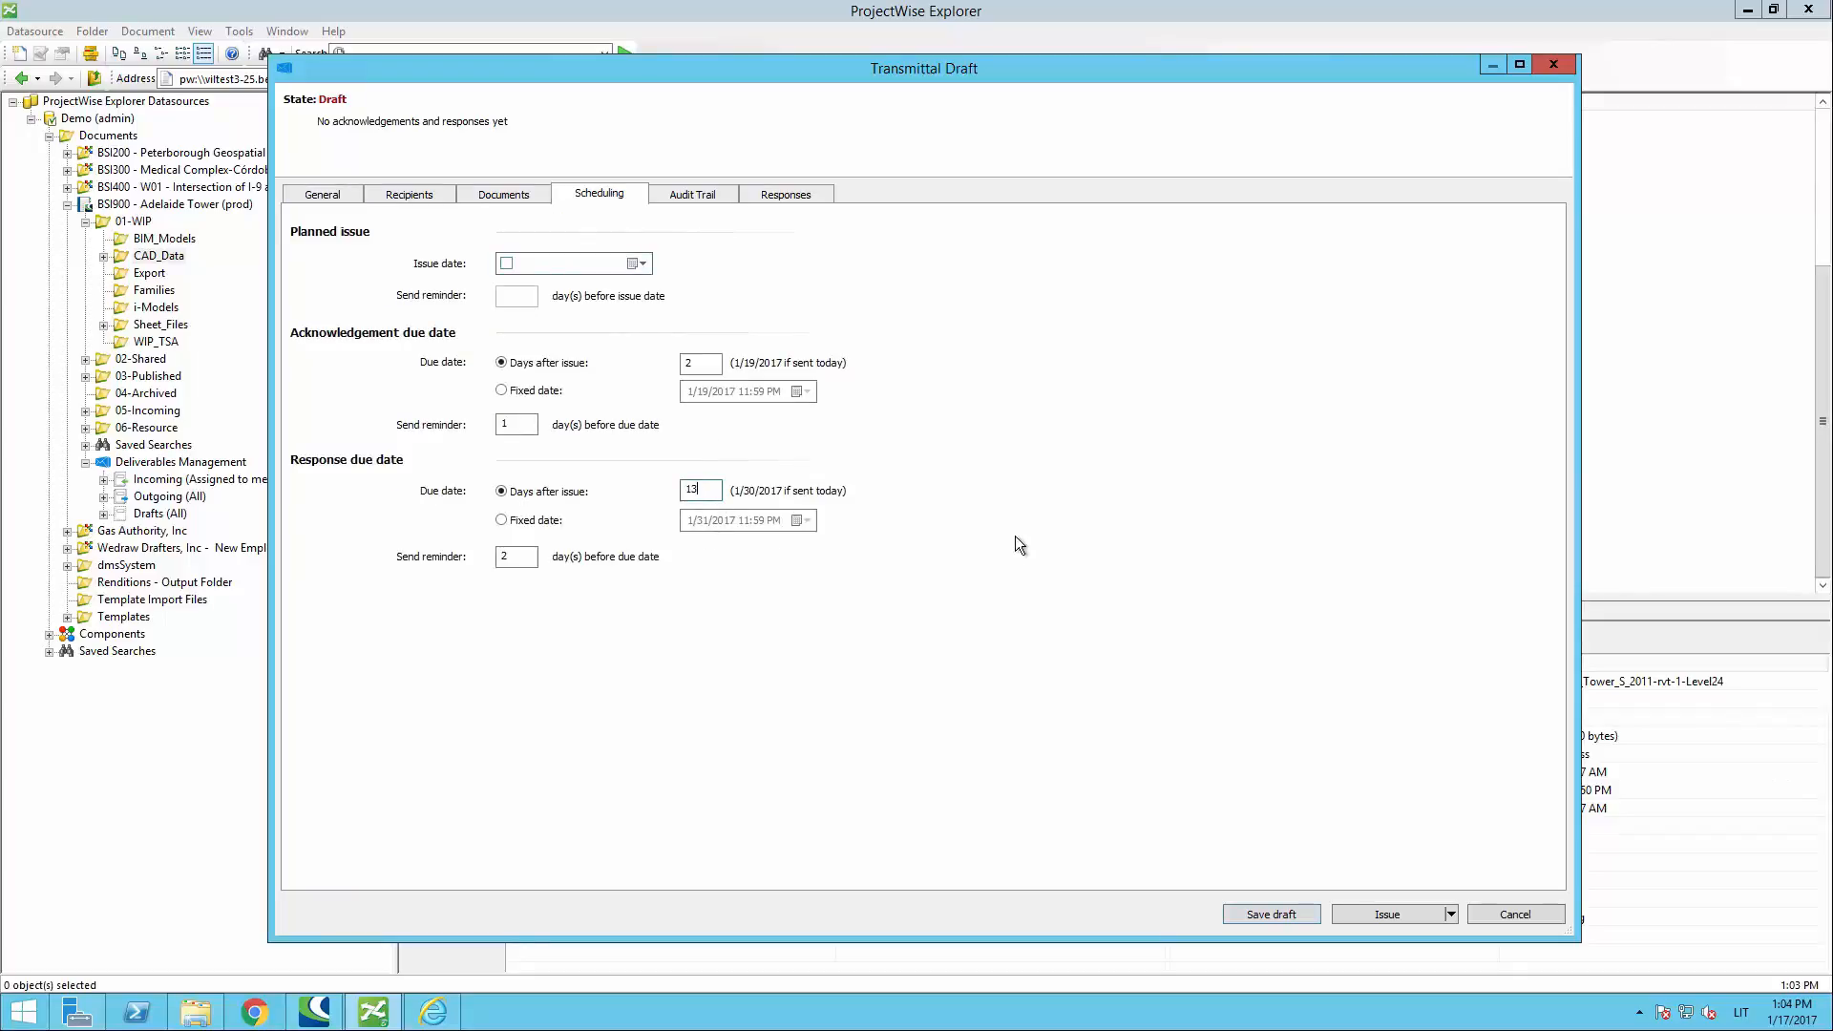
{"action": "left_click", "coordinate": [686, 194]}
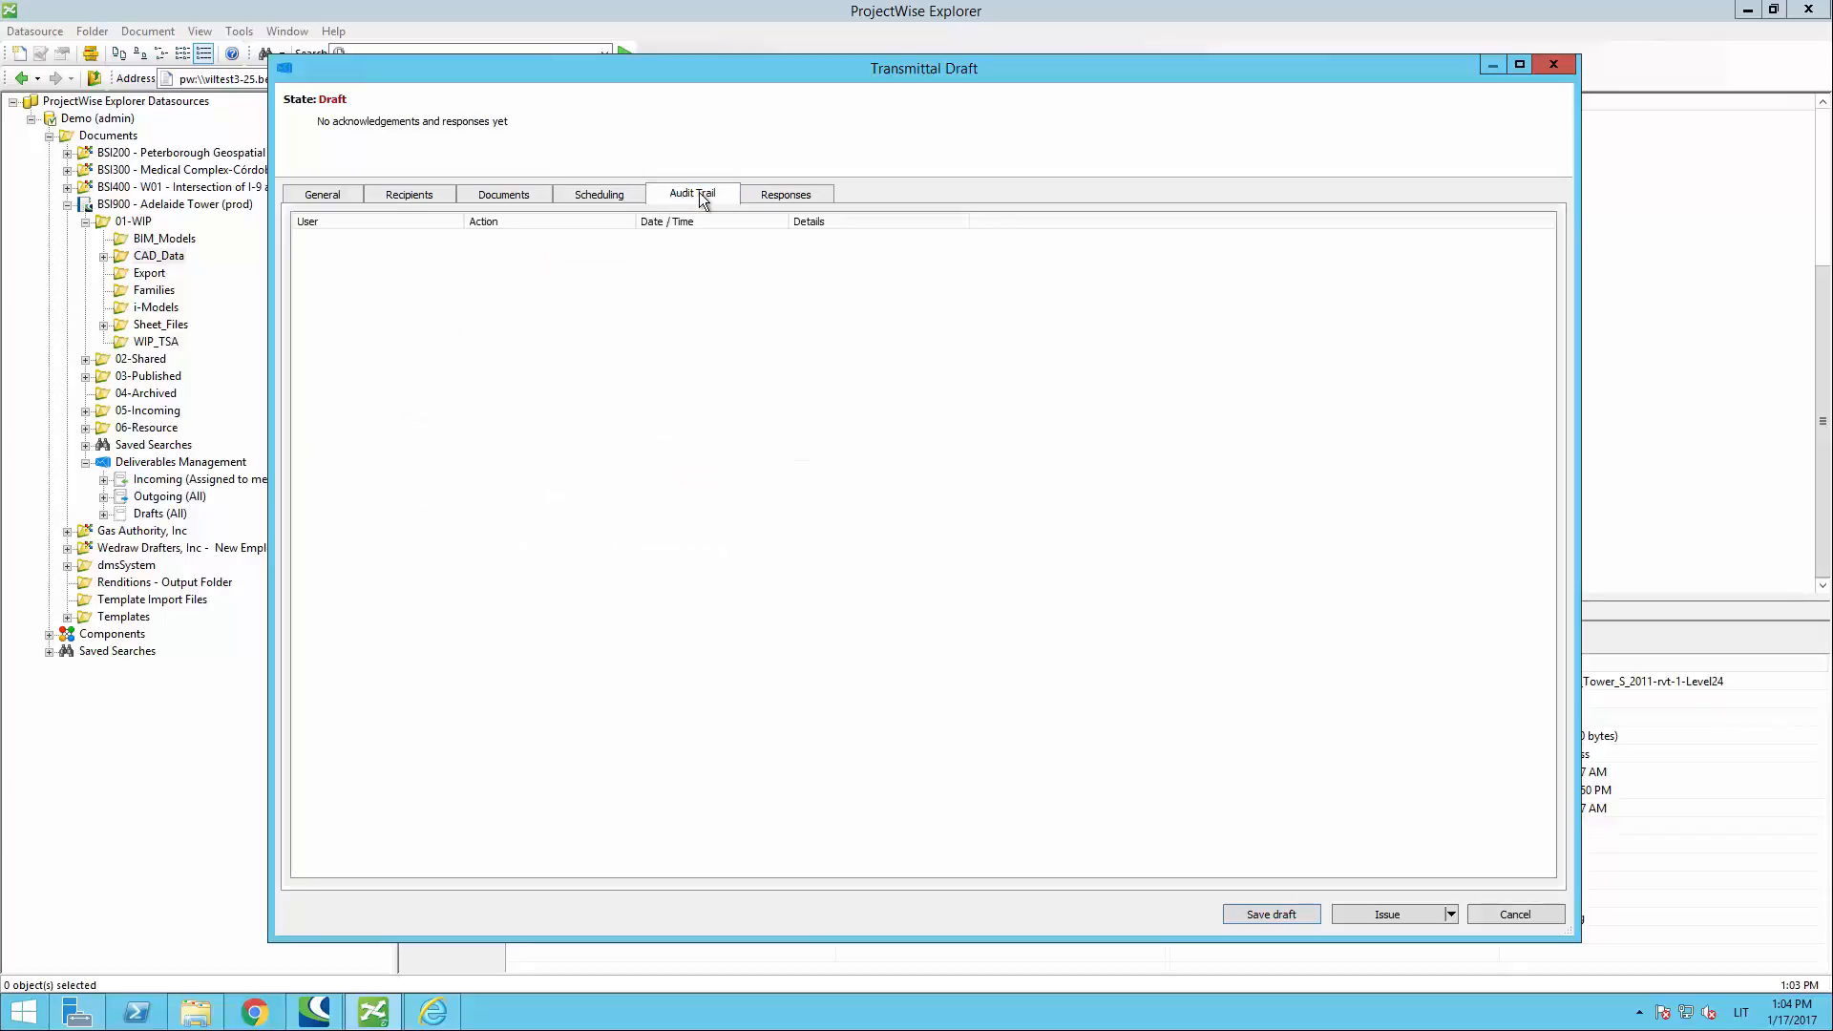
{"action": "left_click", "coordinate": [763, 196]}
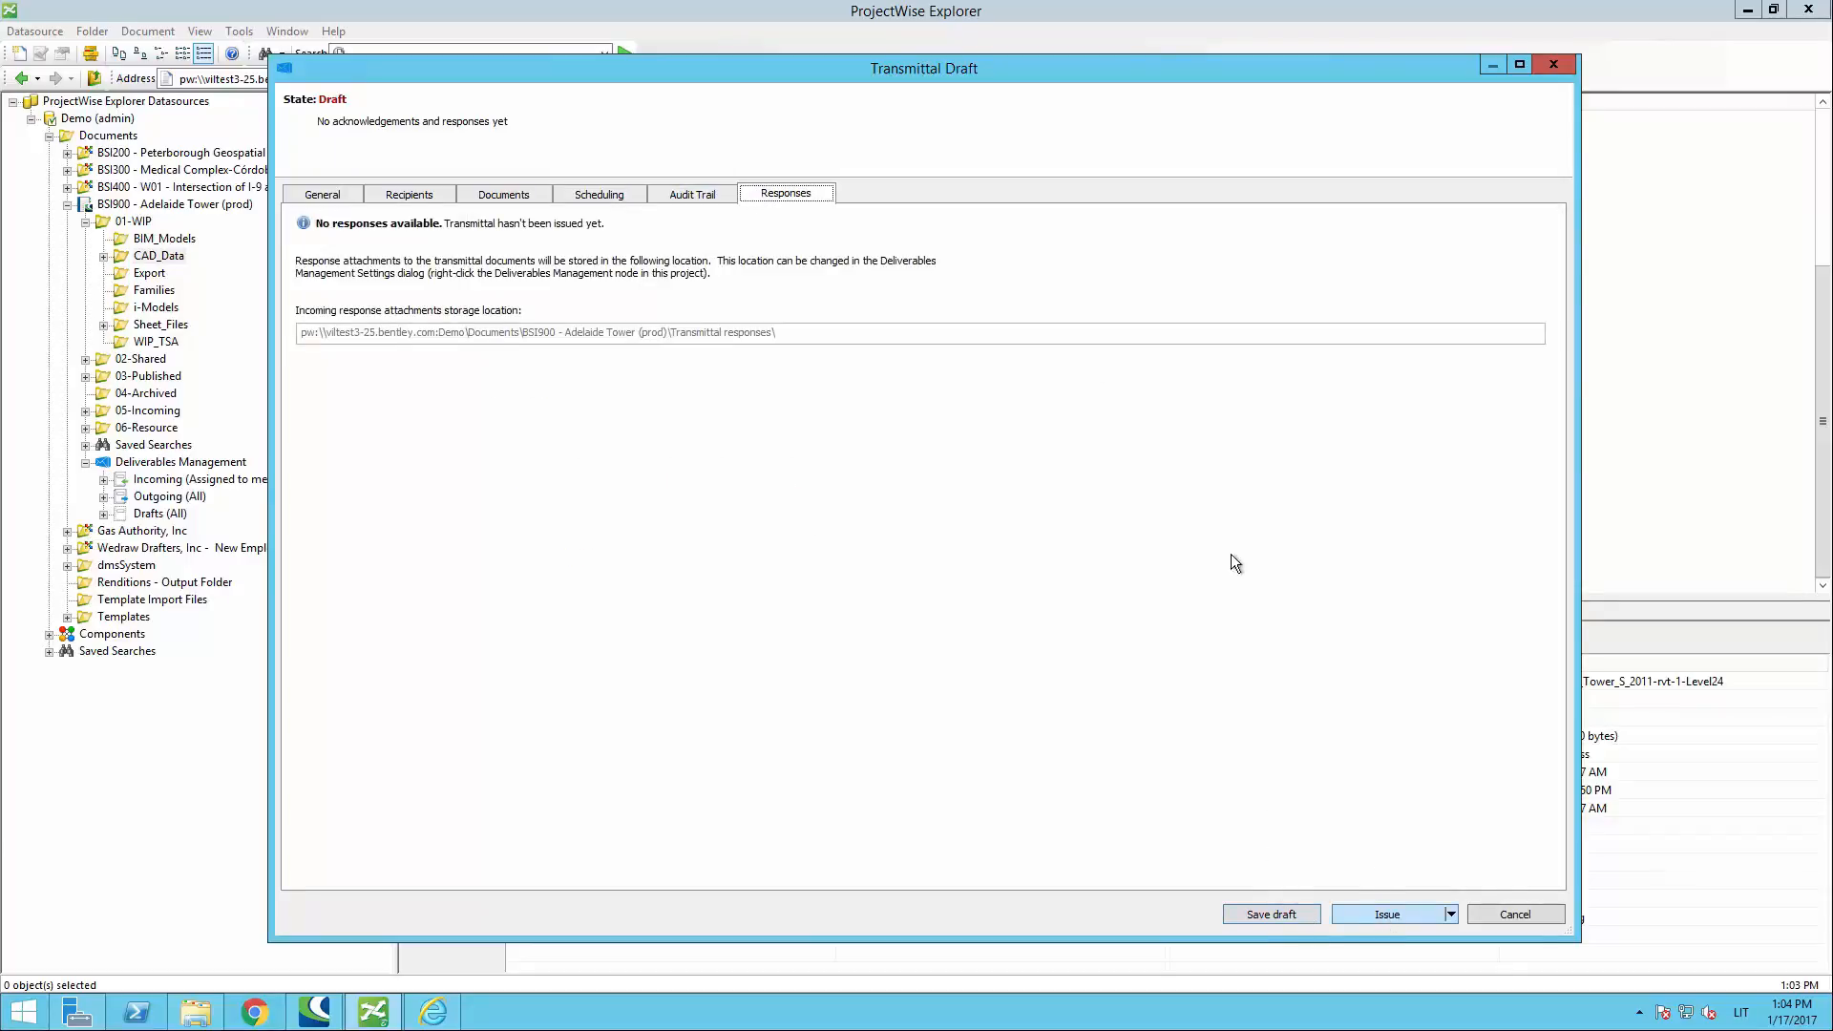
Step: Issue the transmittal with its non-versioned documents and open it from the project's outgoing transmittals
{"action": "left_click", "coordinate": [1387, 915]}
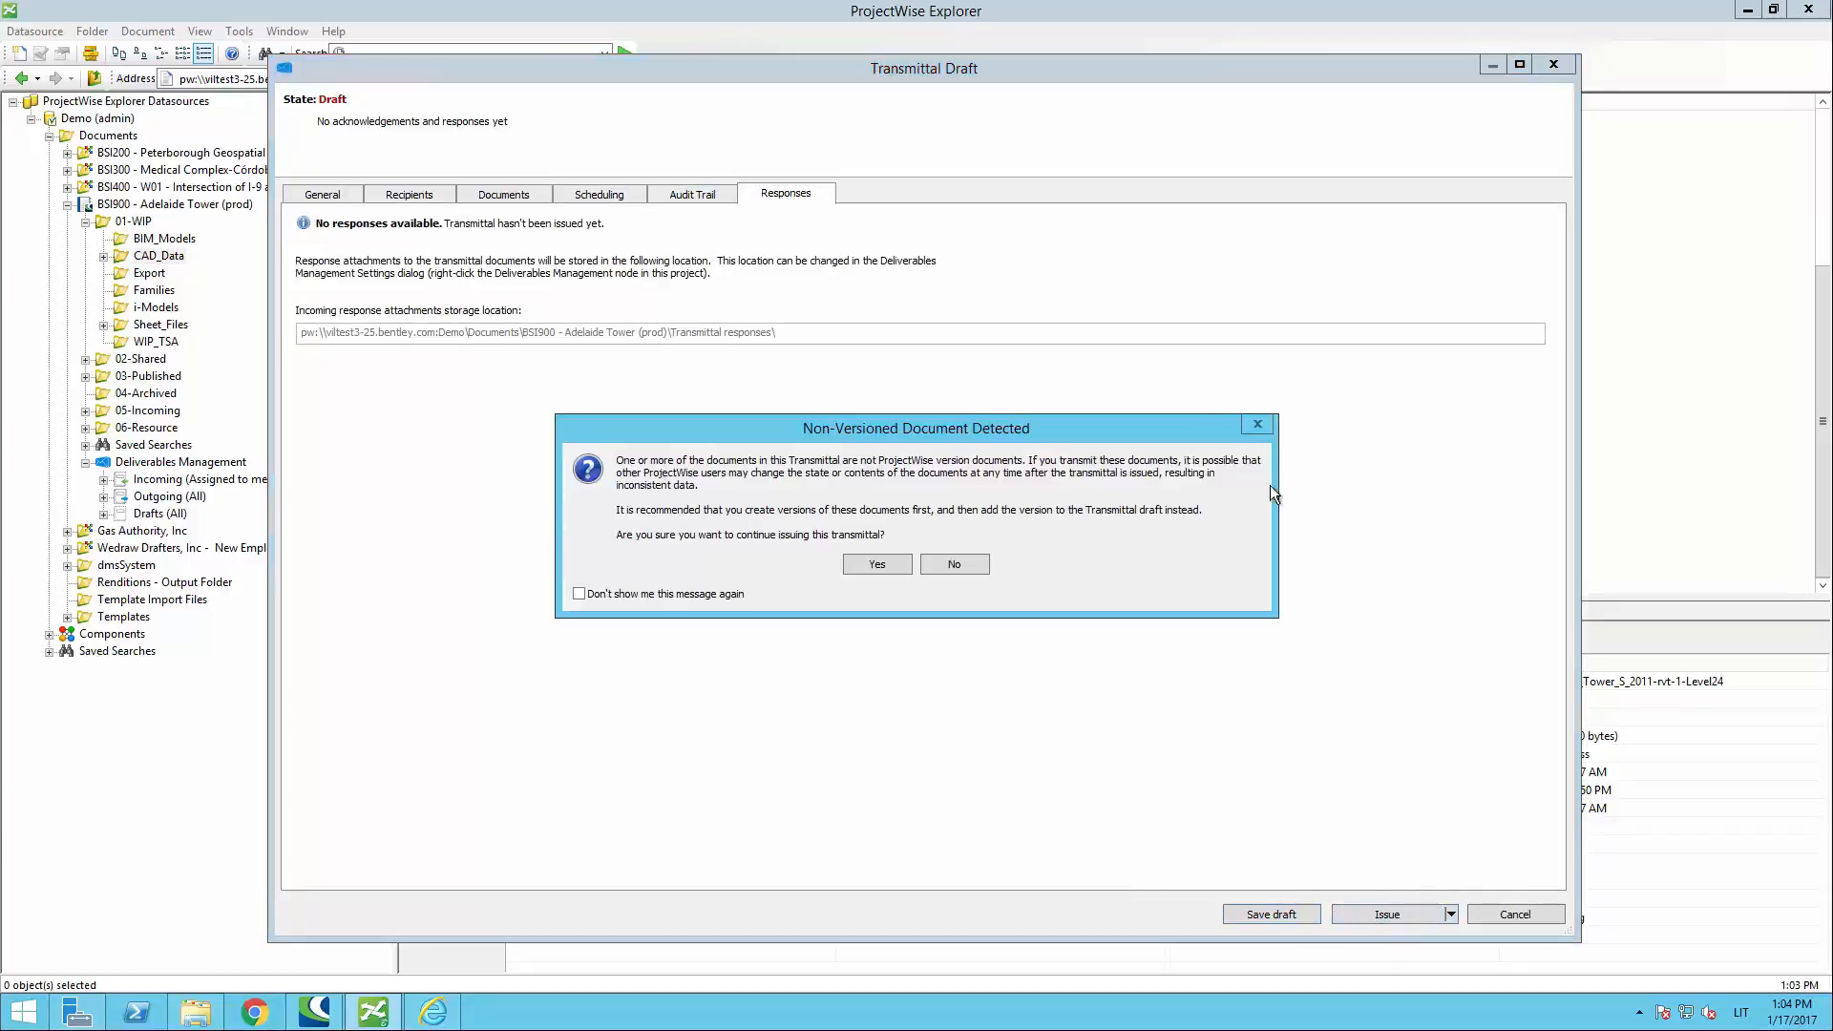
{"action": "left_click", "coordinate": [852, 564]}
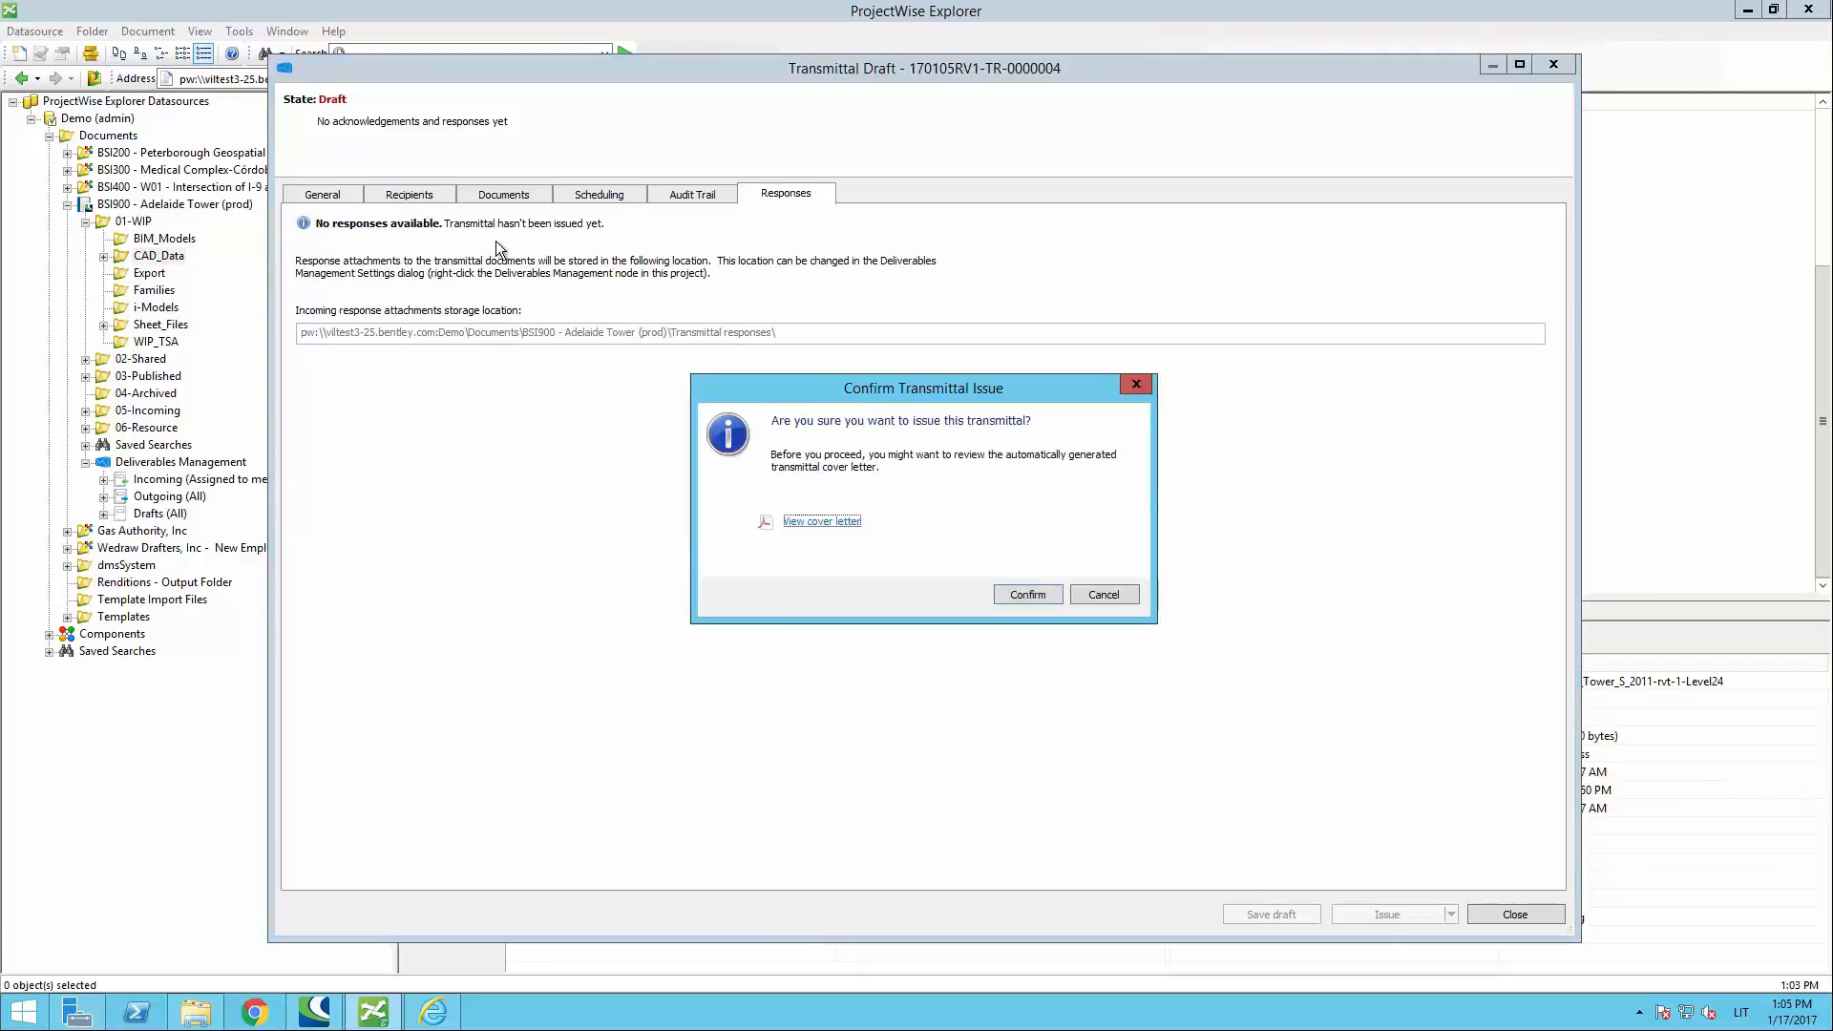
{"action": "left_click", "coordinate": [1027, 594]}
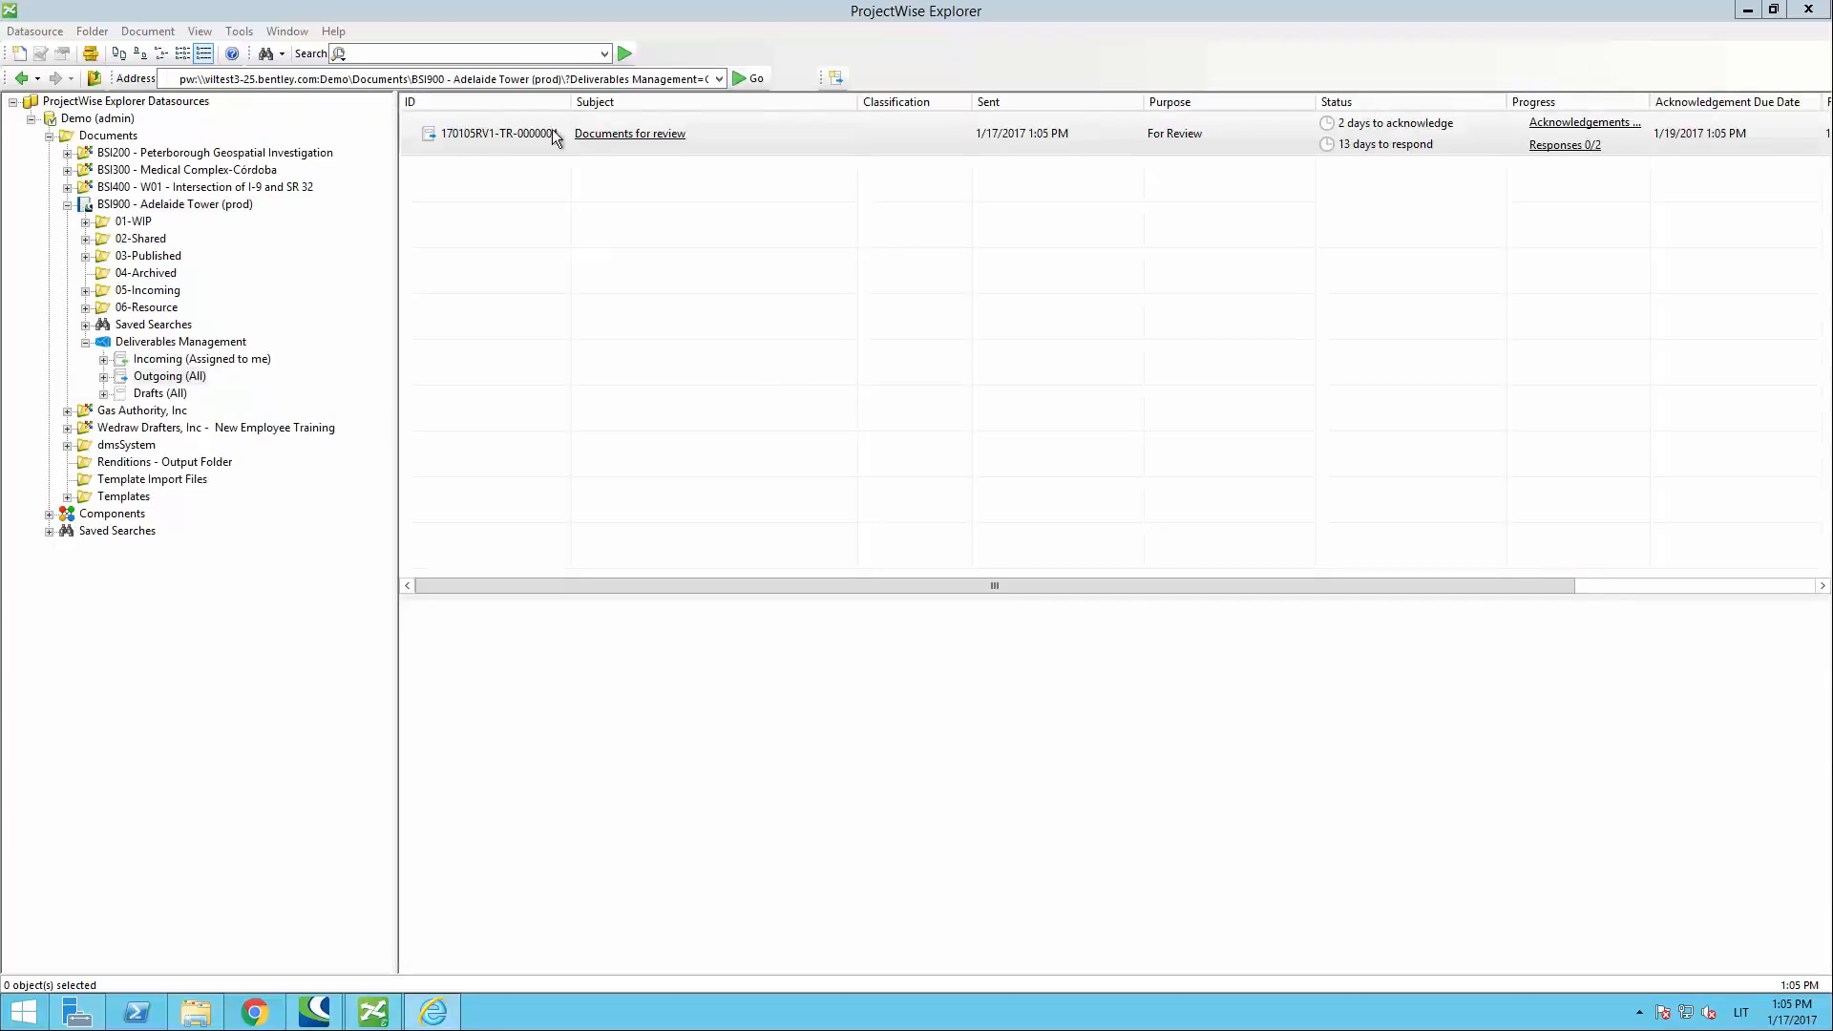
{"action": "left_click", "coordinate": [643, 137]}
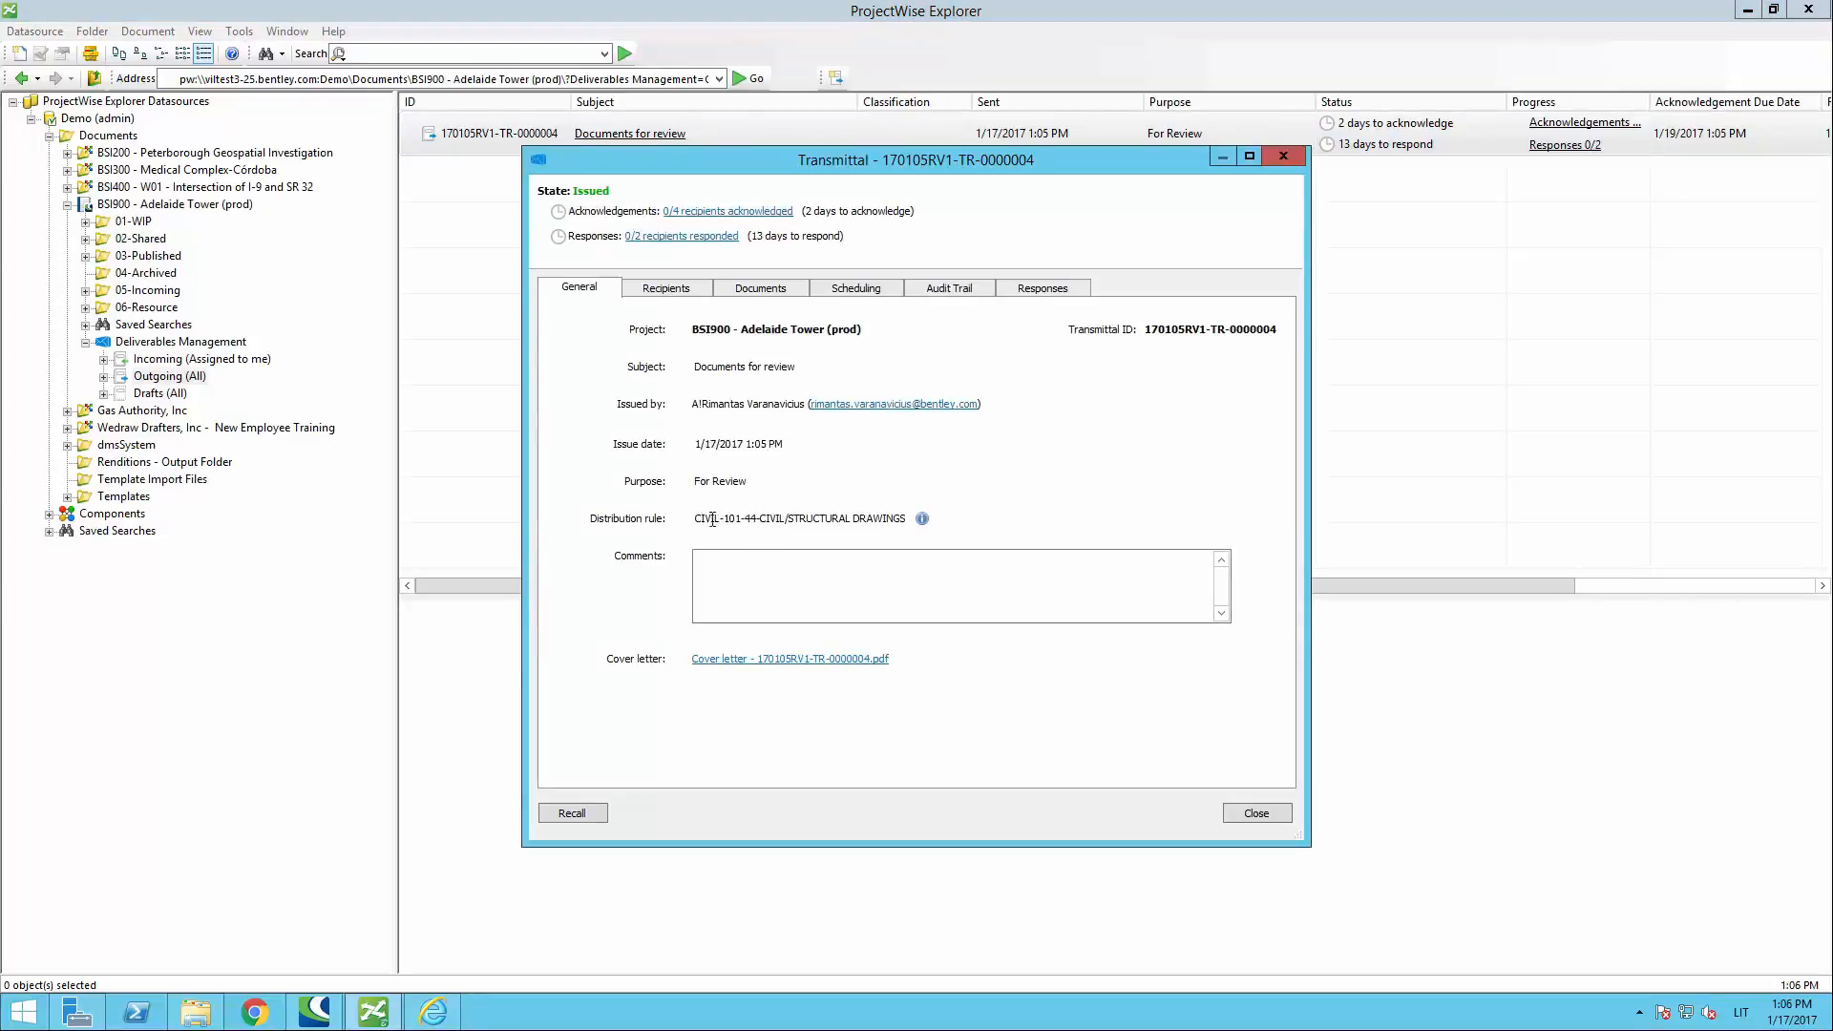
Step: Check the issued transmittal's distribution rule, and return from the distribution matrix settings to Deliverables Management in the web portal
{"action": "left_click_drag", "start_coordinate": [701, 519], "coordinate": [915, 526]}
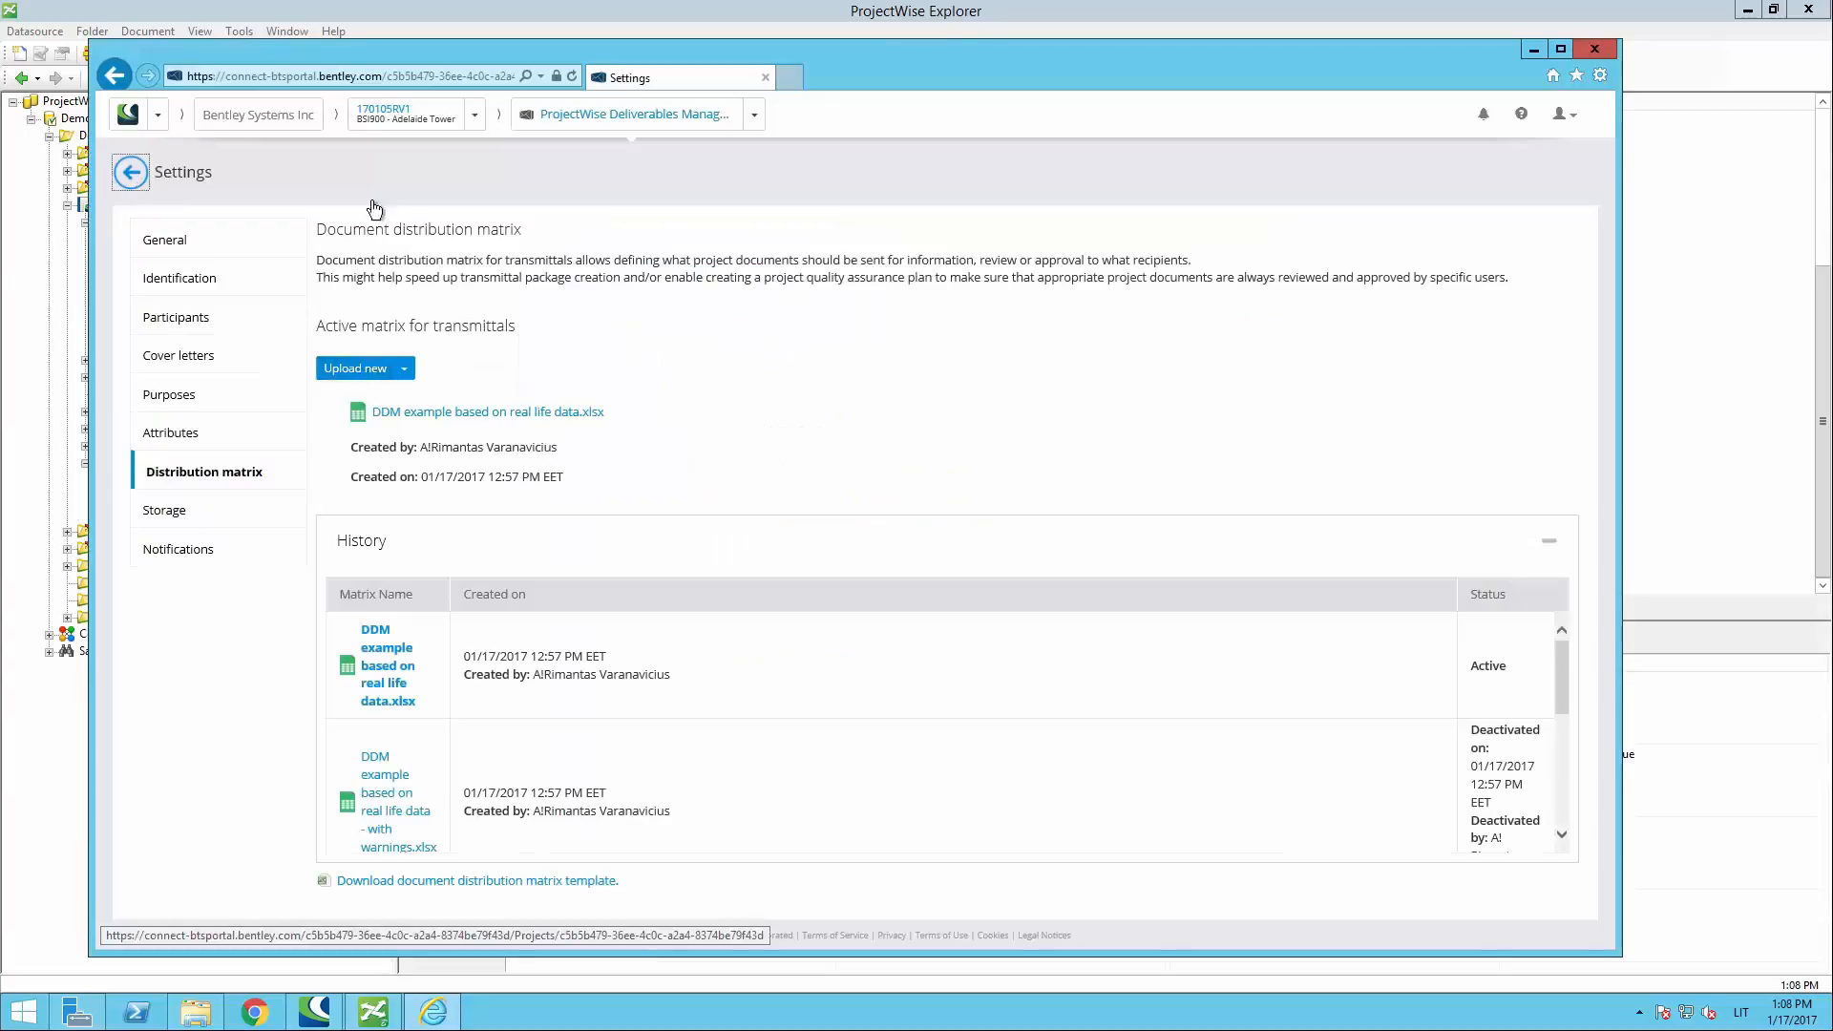
{"action": "left_click", "coordinate": [256, 198]}
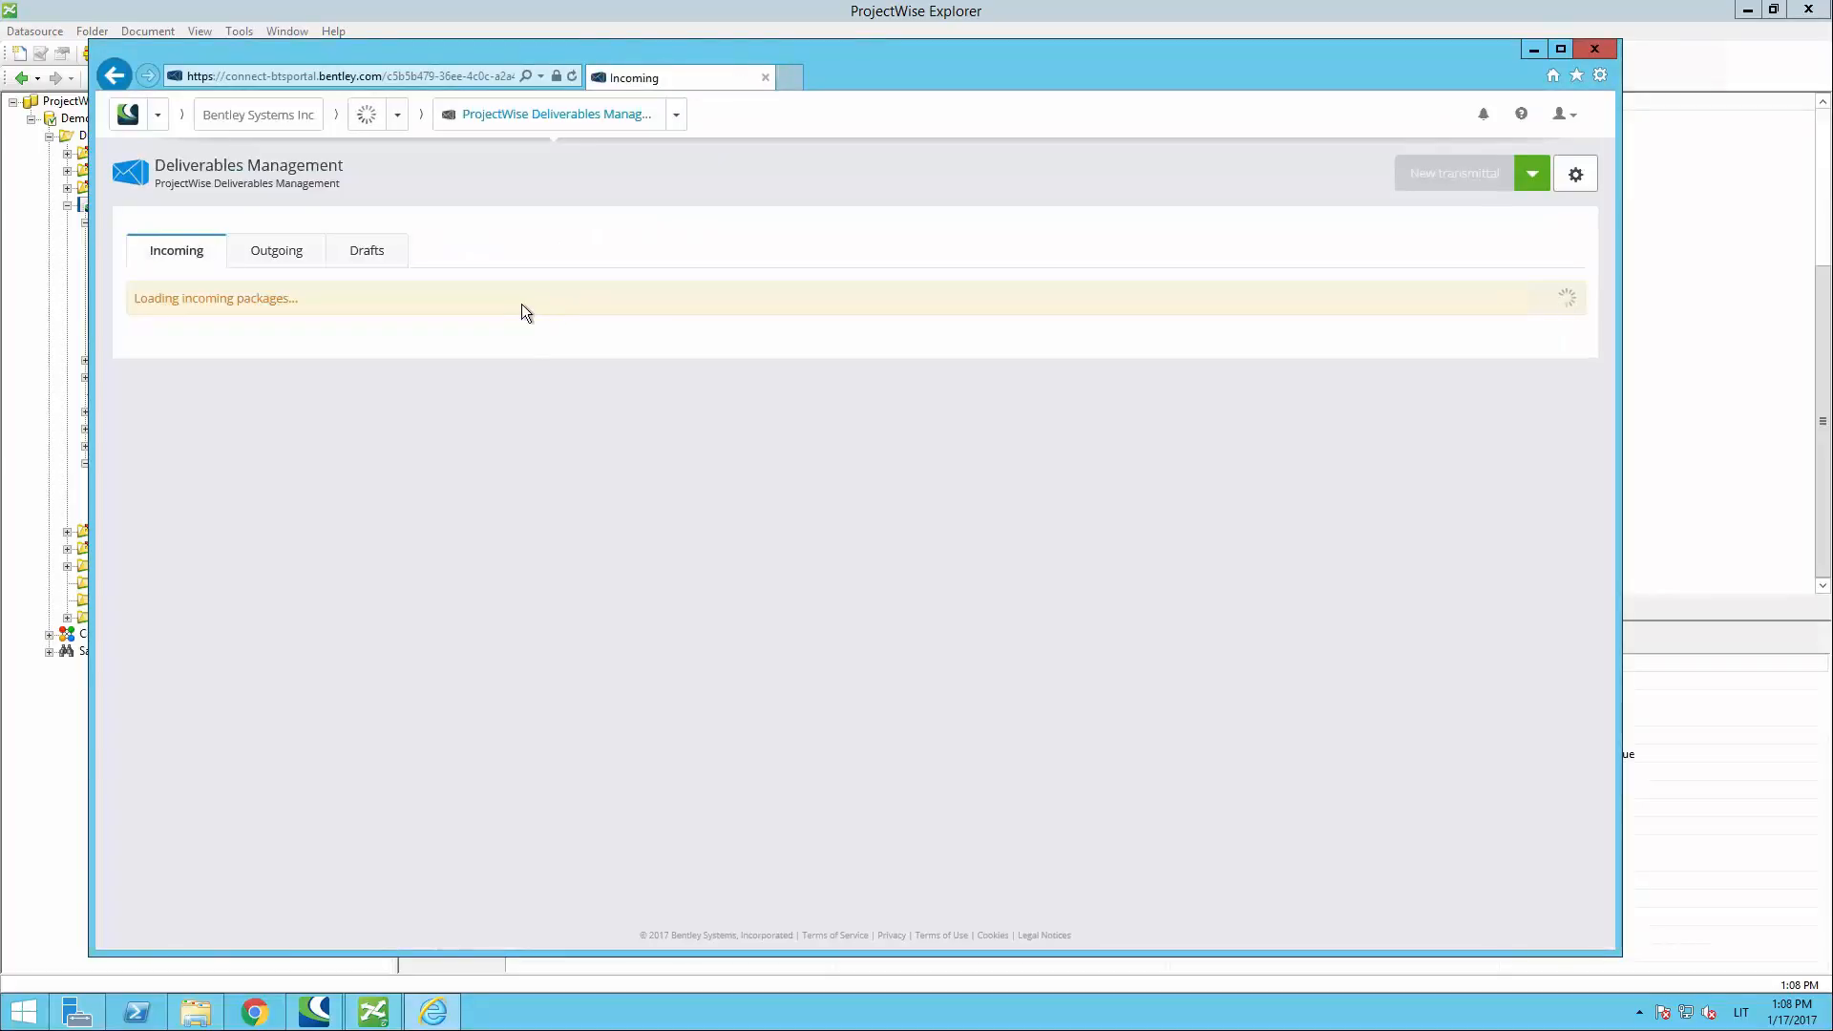
{"action": "left_click_drag", "start_coordinate": [436, 49], "coordinate": [656, 42]}
{"action": "left_click_drag", "start_coordinate": [767, 48], "coordinate": [639, 29]}
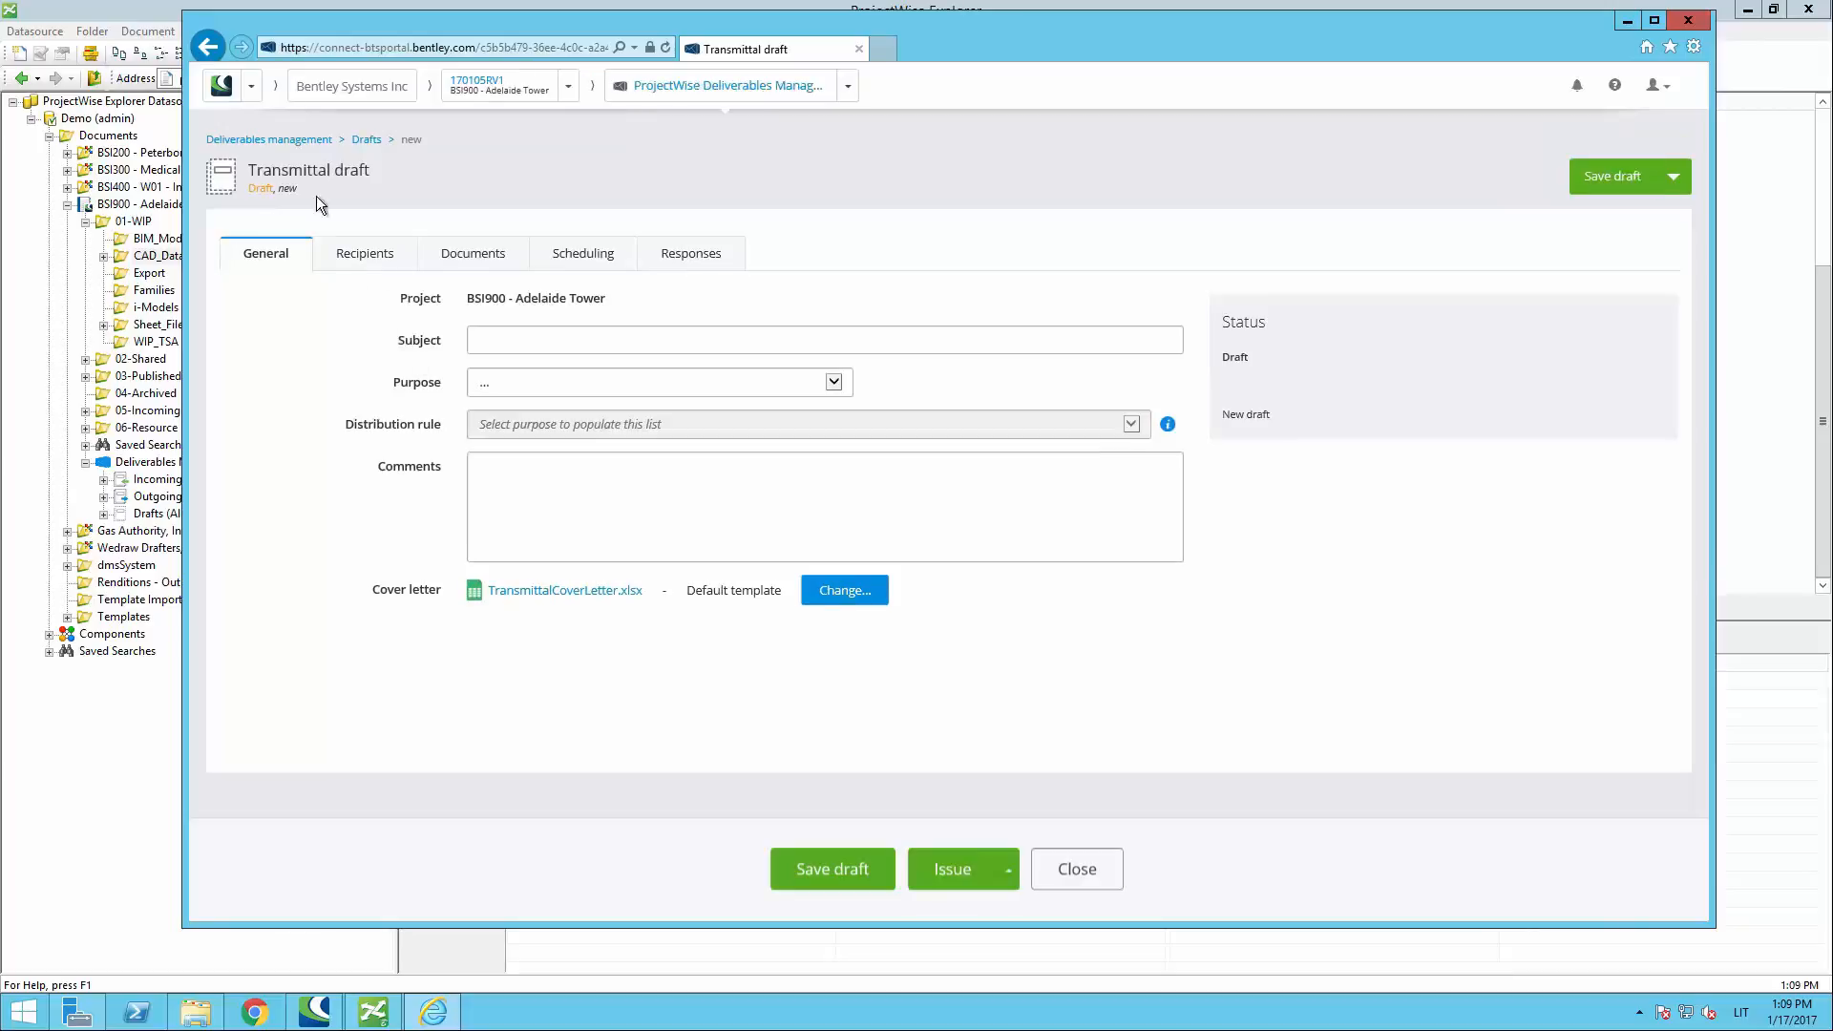
Step: Give the new web draft the subject "Docs for review", purpose For Review and distribution rule CIVIL-101-43-TANK FARM LAYOUT, and view its recipients
{"action": "left_click", "coordinate": [496, 344]}
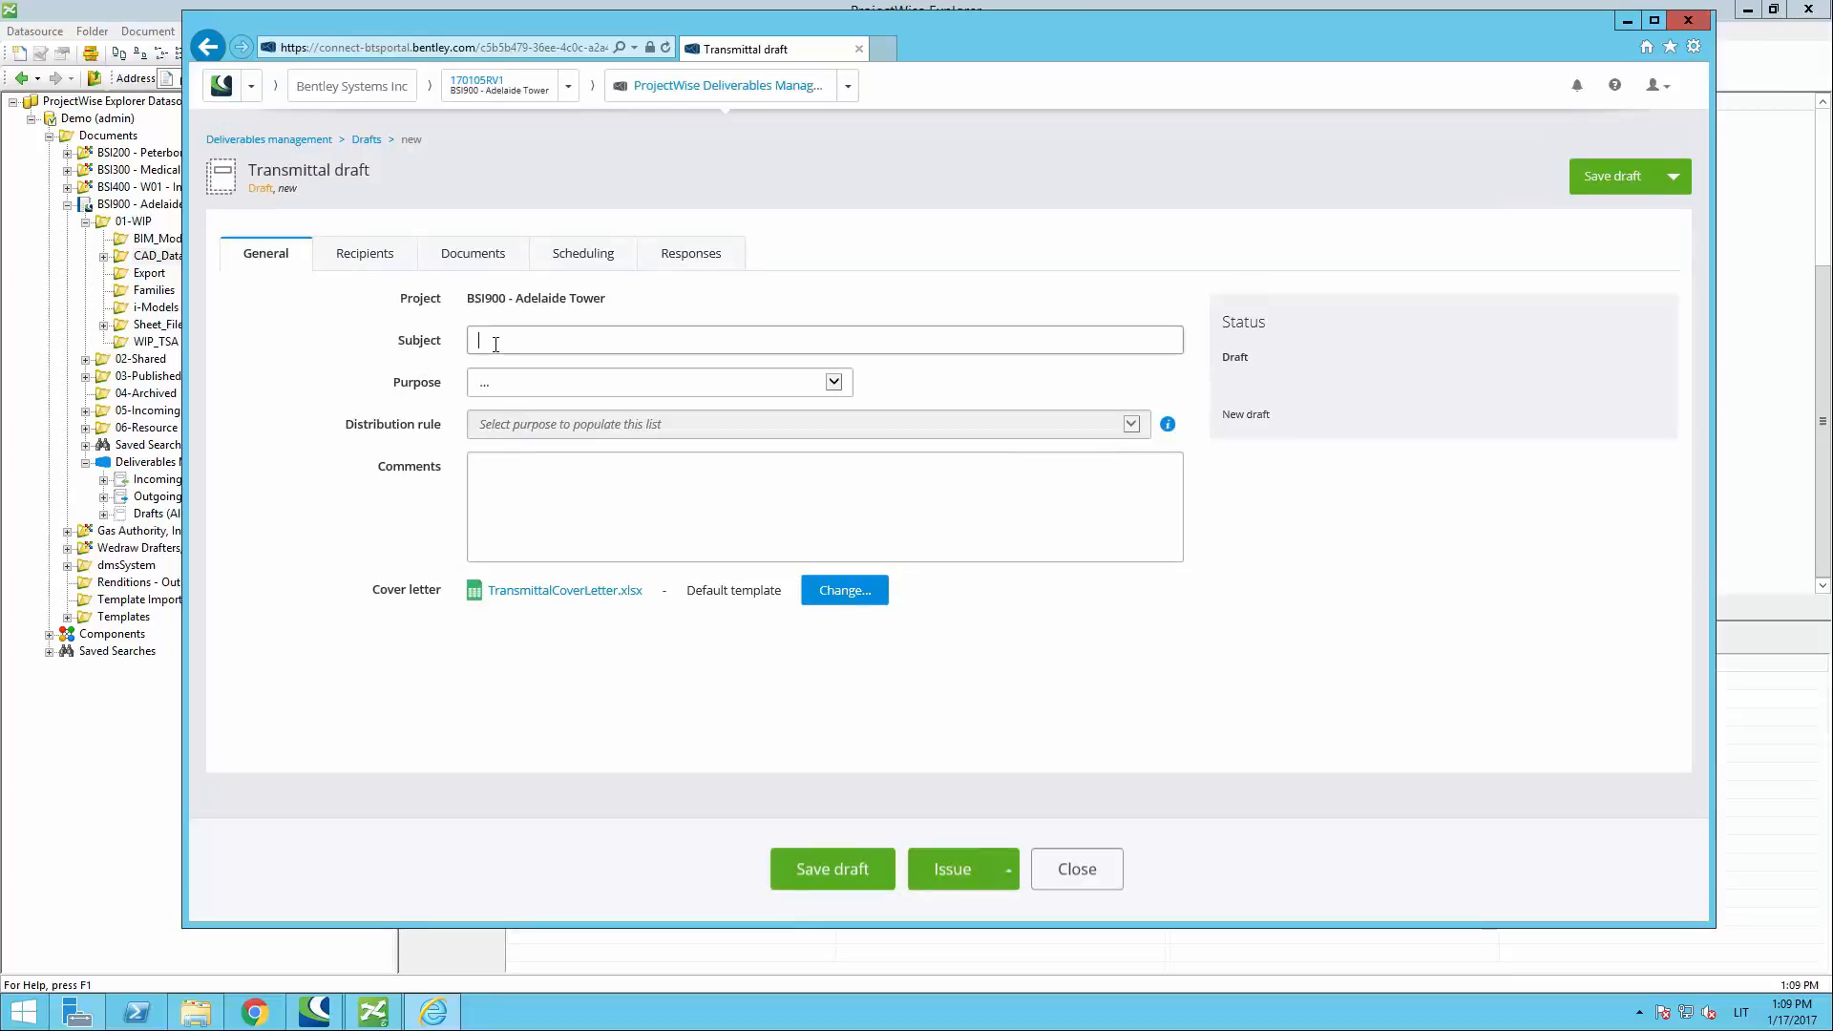
{"action": "type", "text": "Docs for review"}
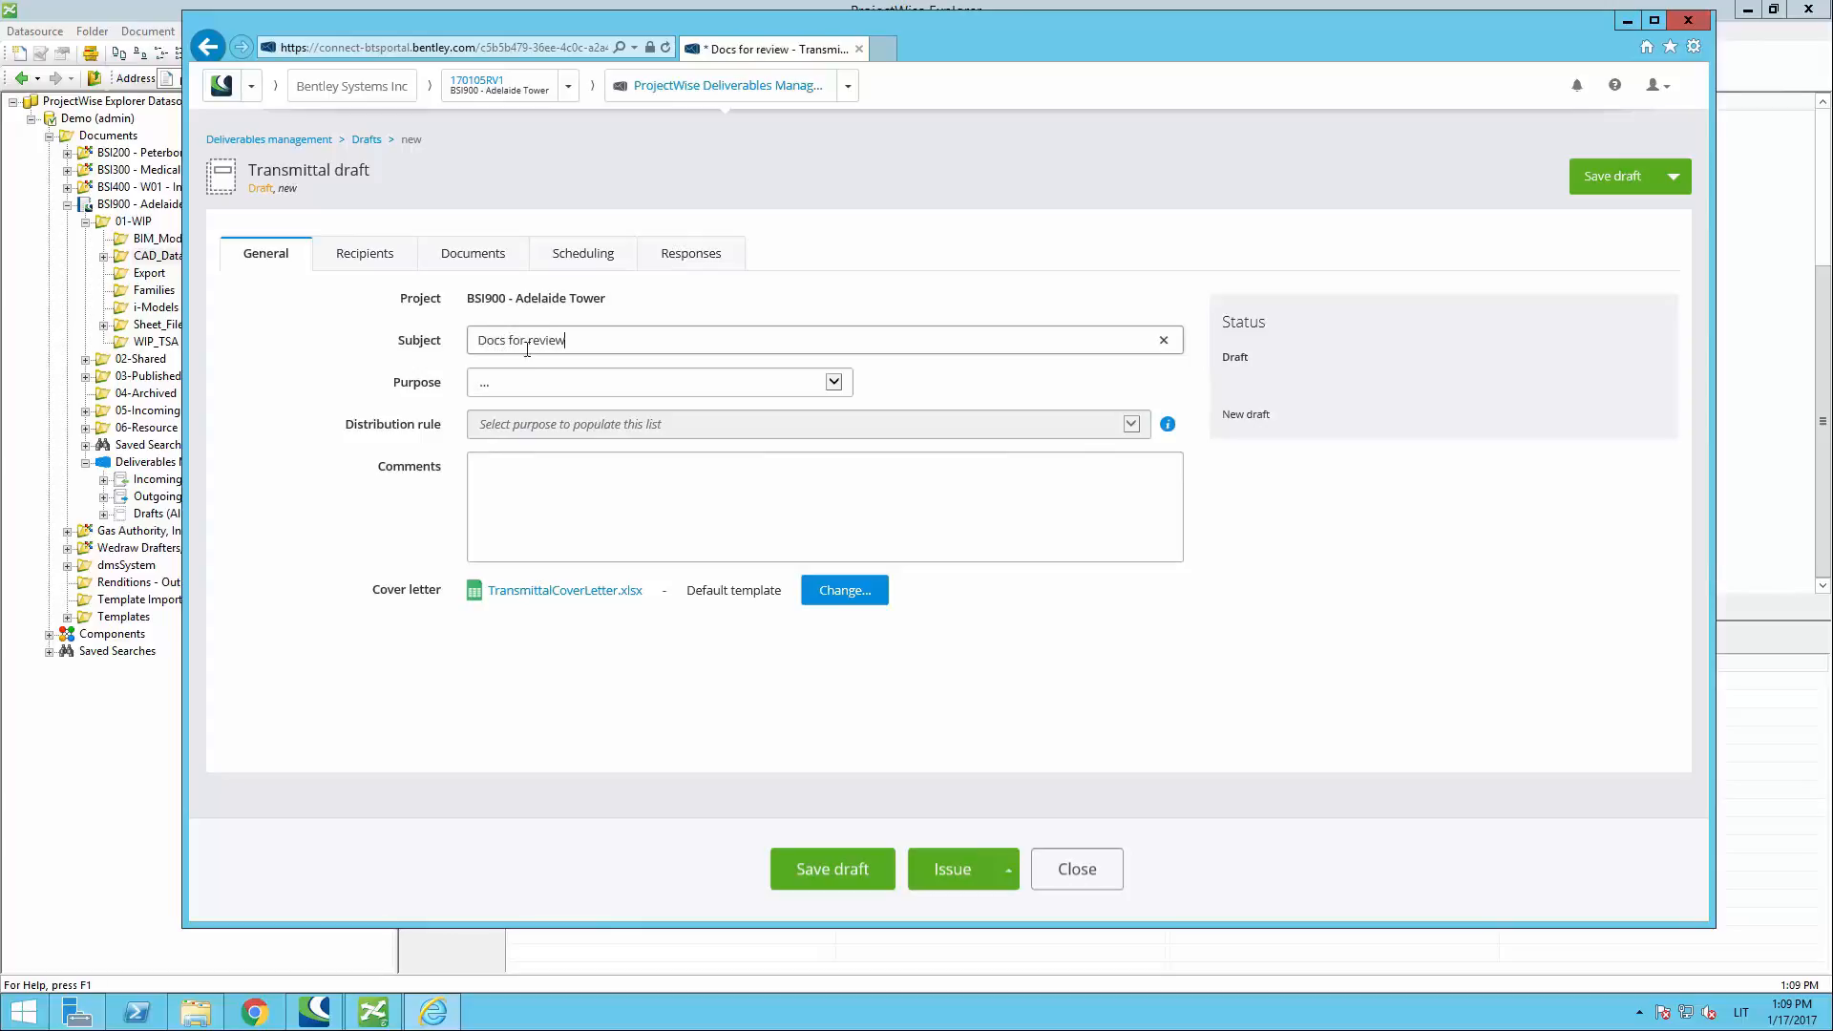
{"action": "left_click", "coordinate": [550, 384]}
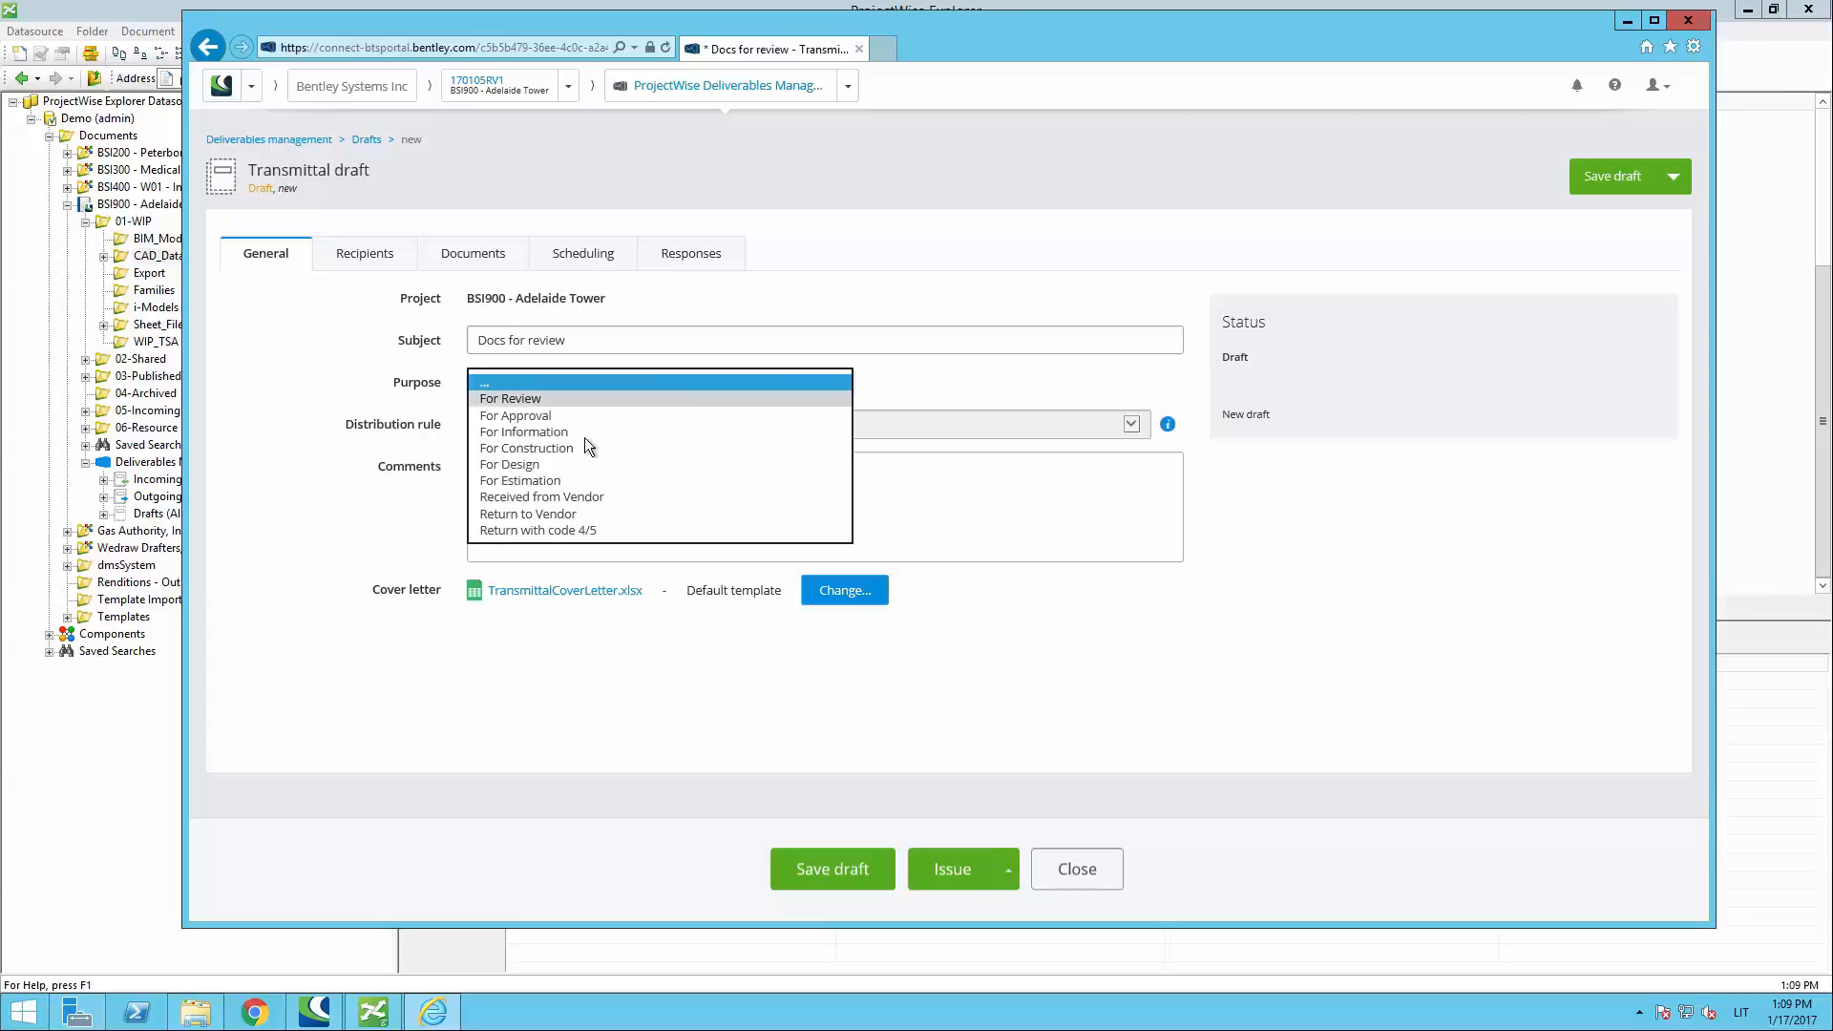
{"action": "left_click", "coordinate": [538, 400]}
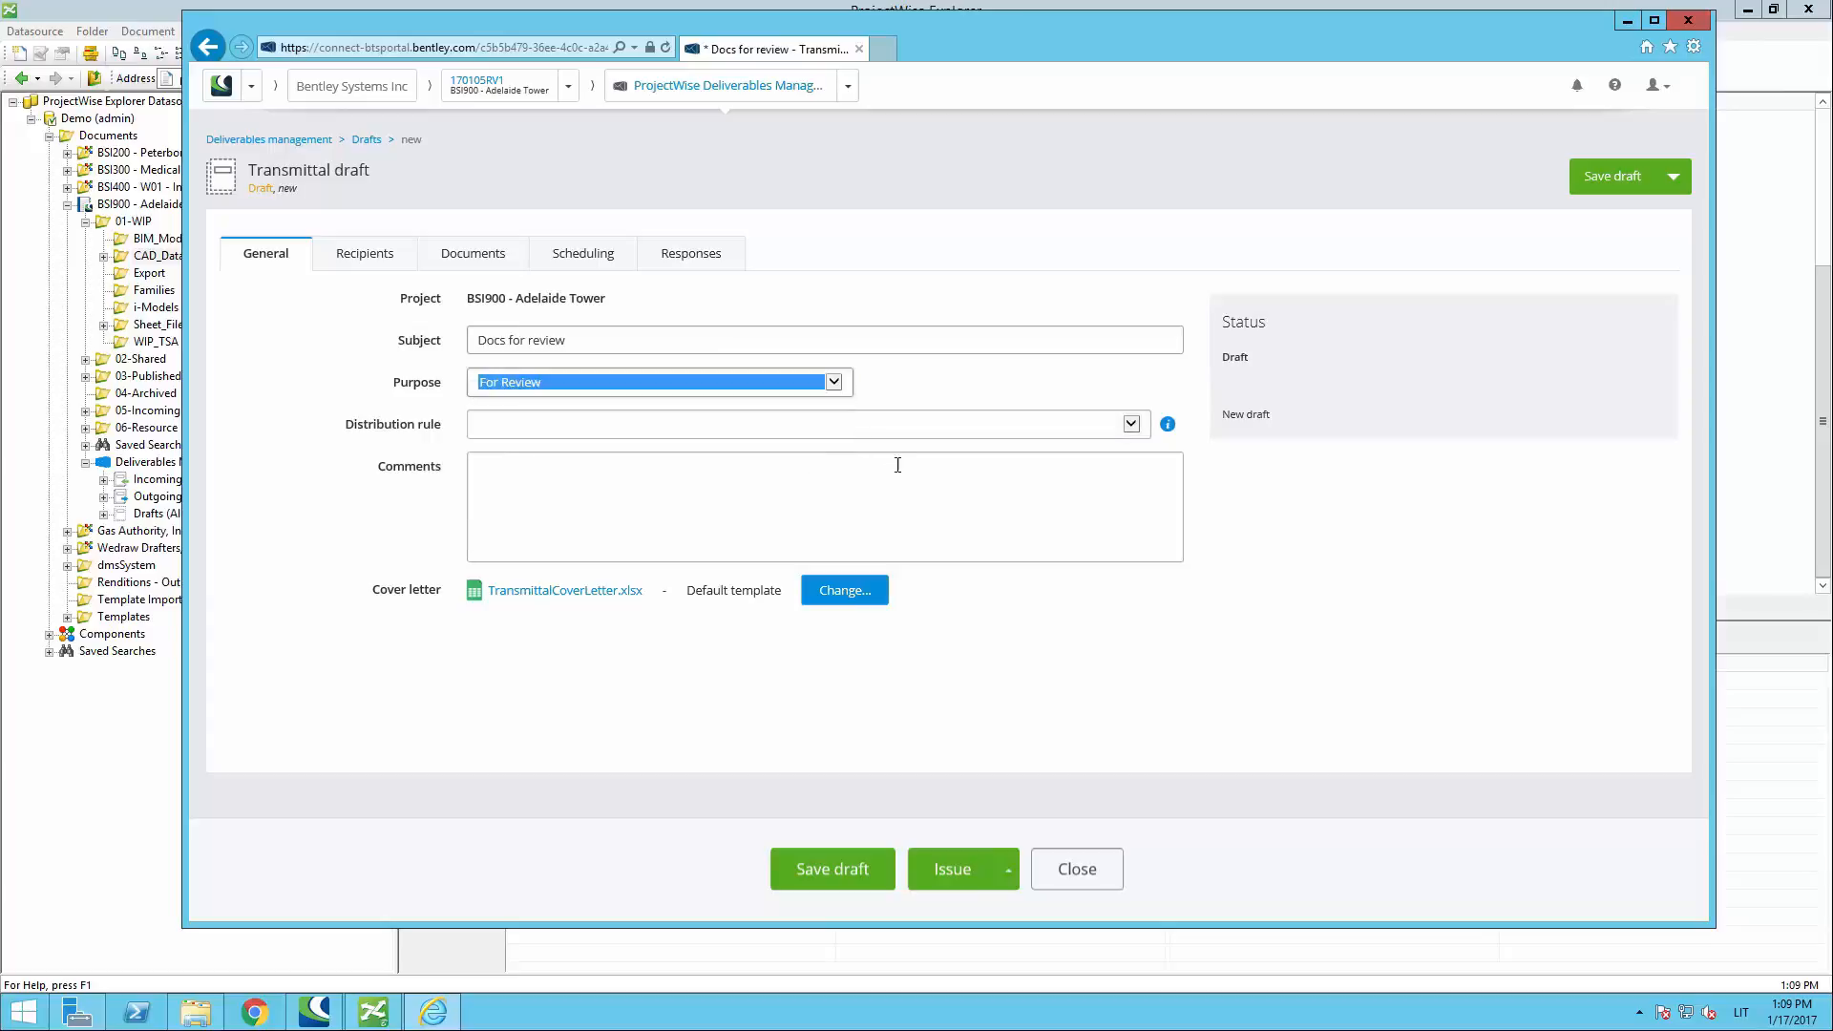
{"action": "left_click", "coordinate": [616, 423]}
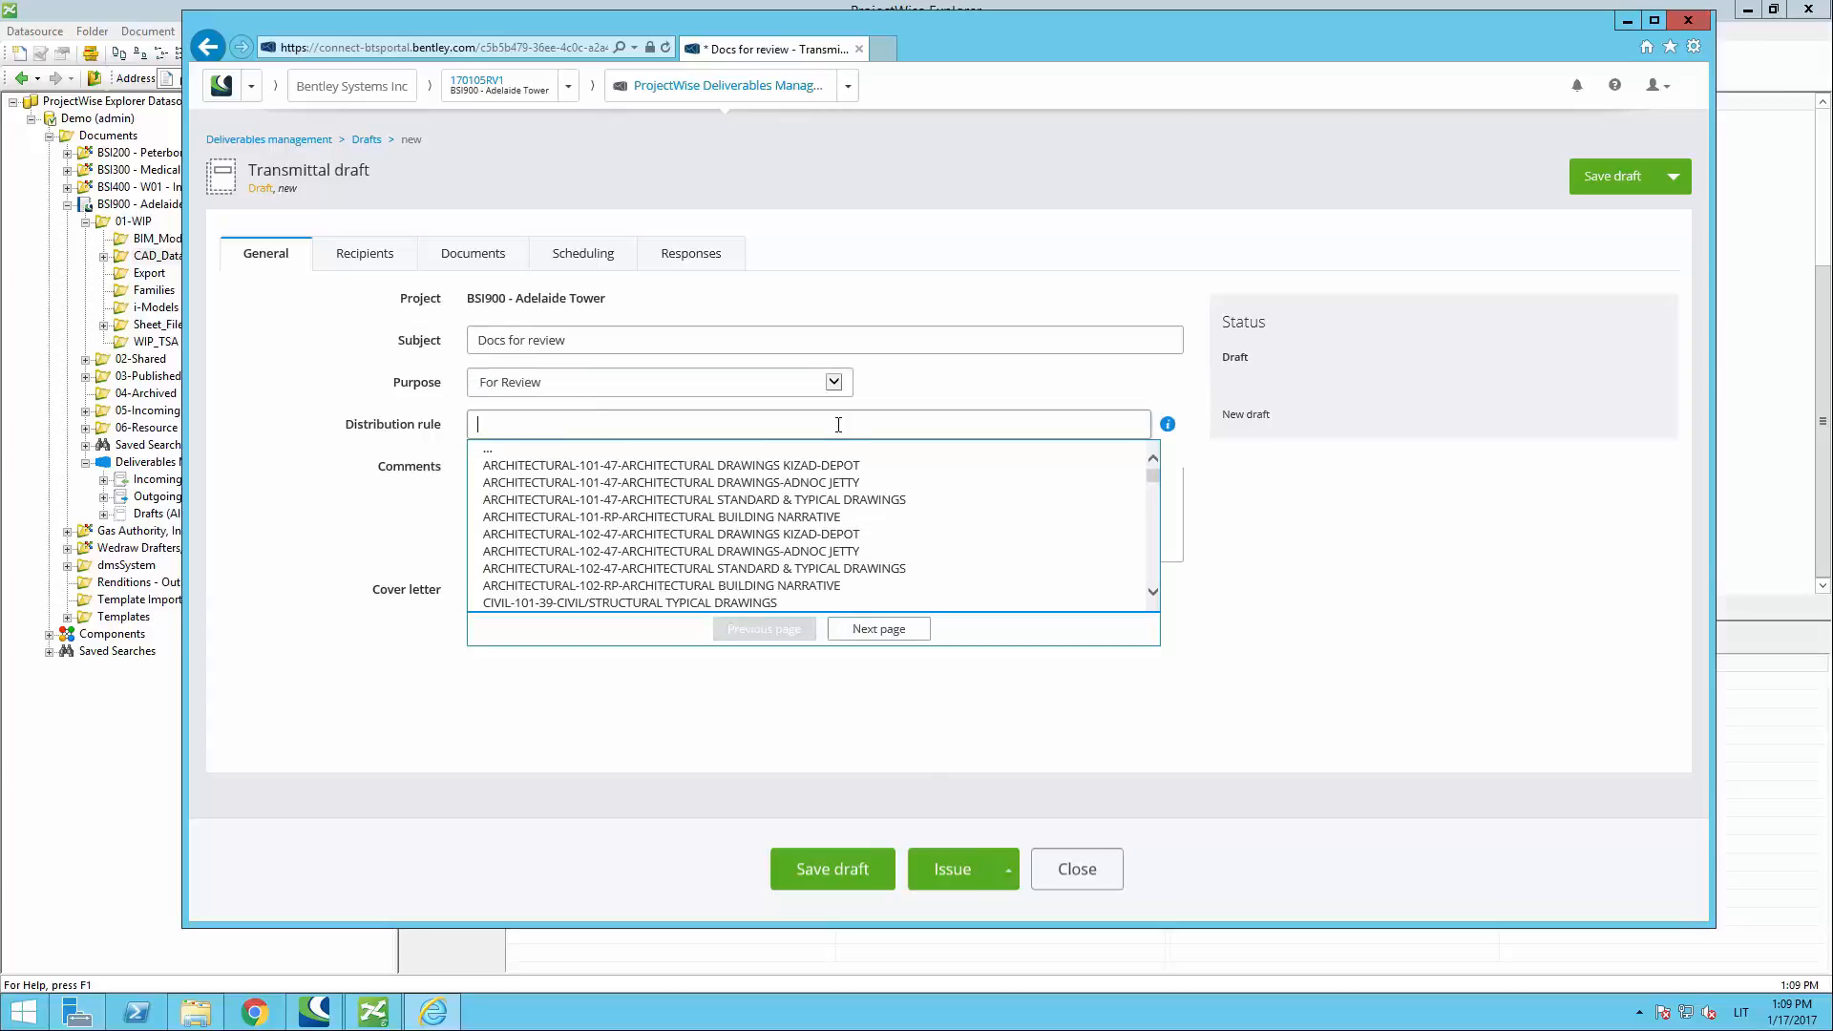
{"action": "type", "text": "Civil"}
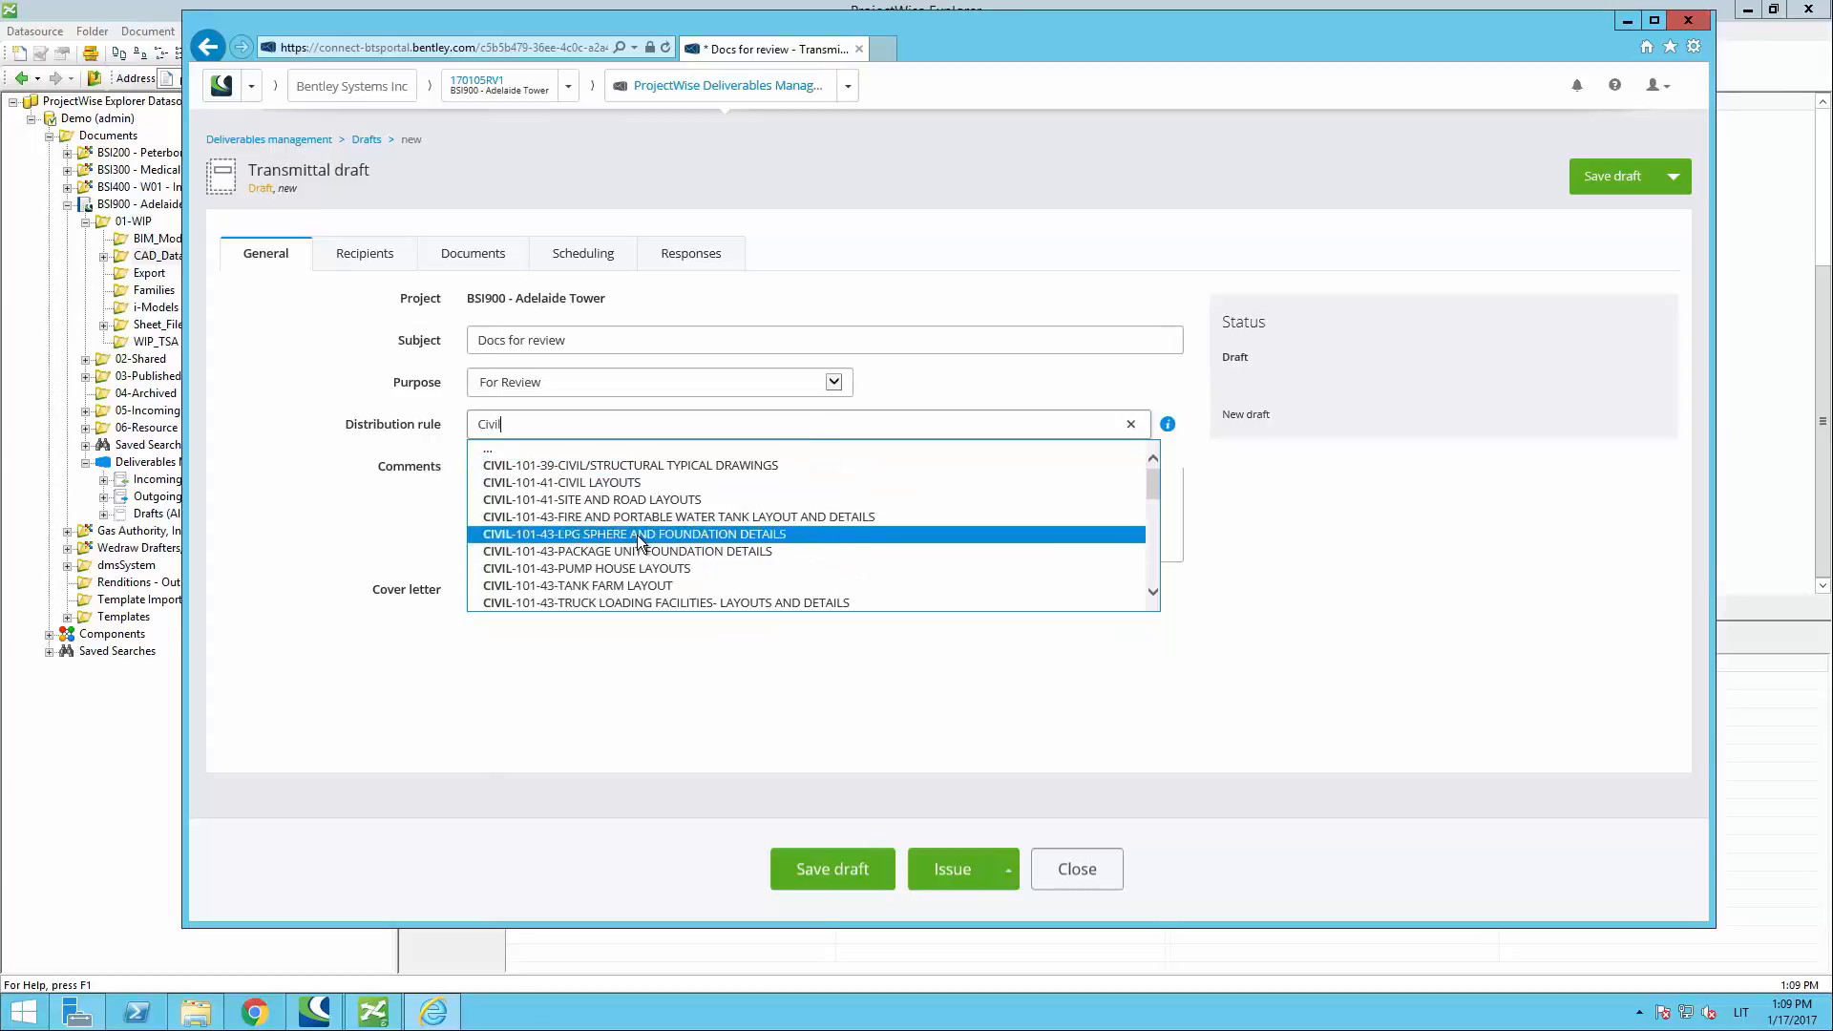
{"action": "left_click", "coordinate": [645, 585]}
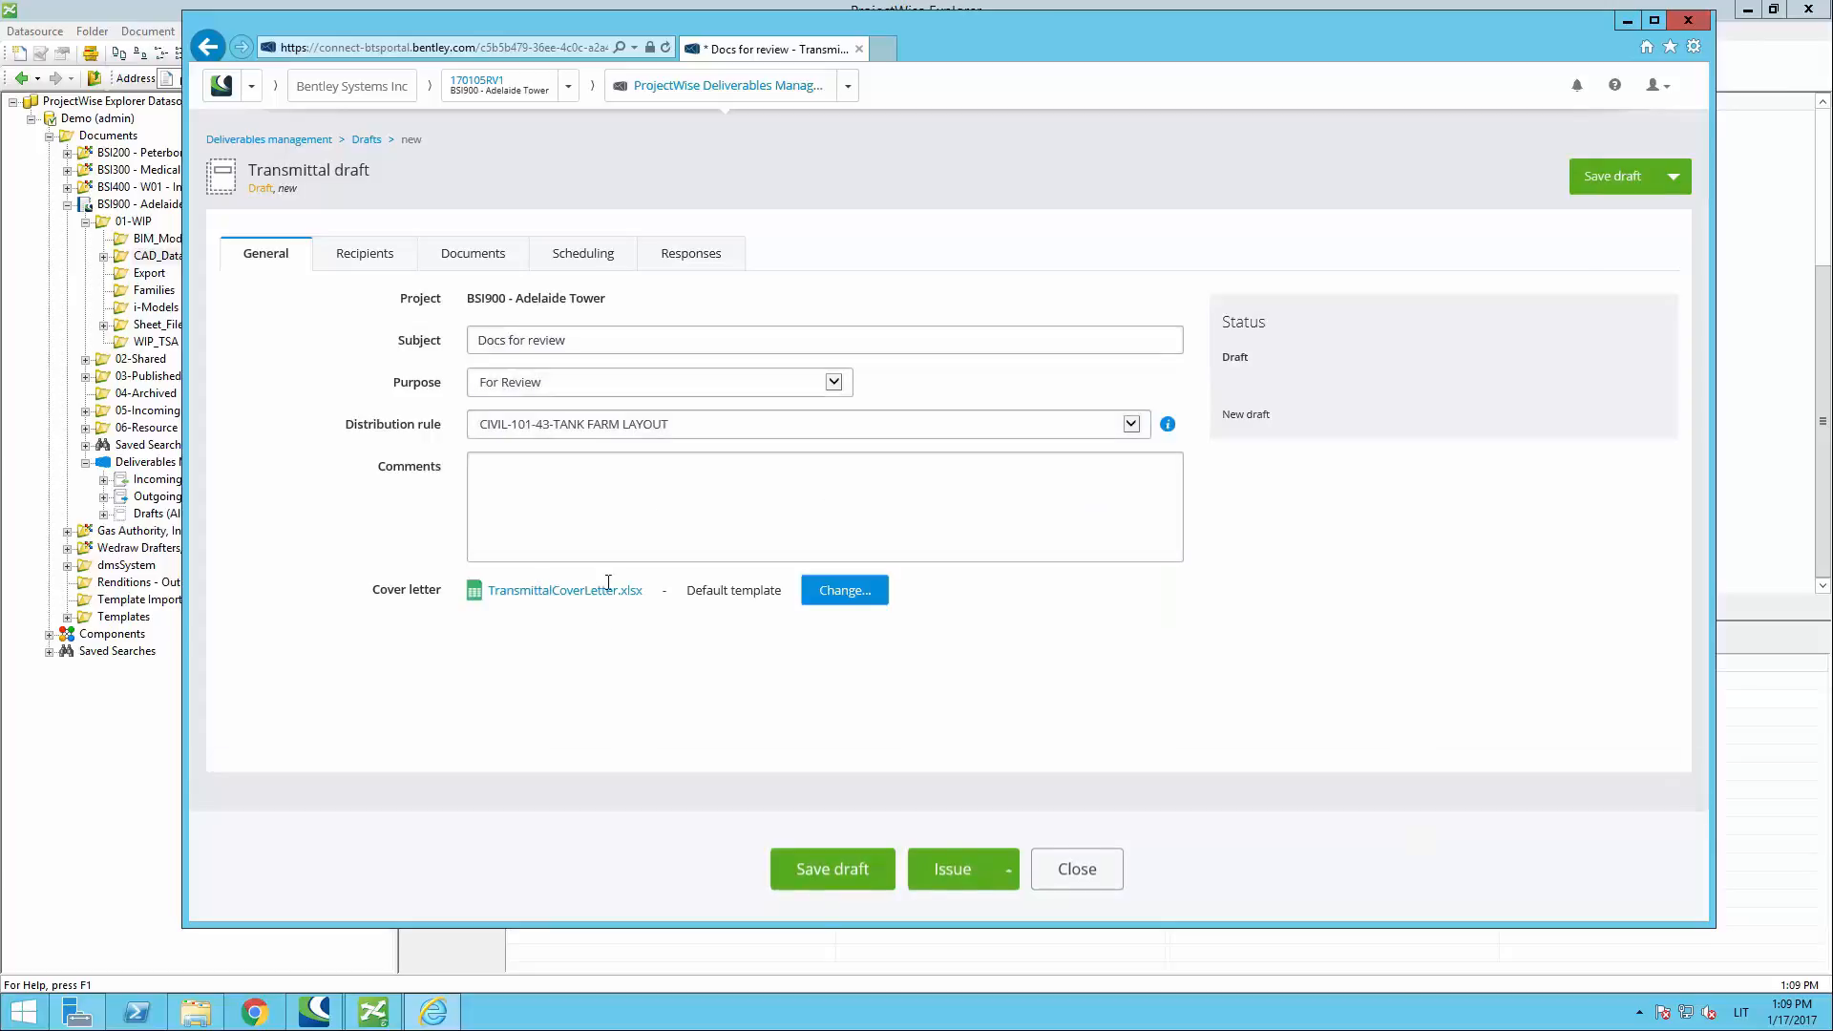
{"action": "left_click", "coordinate": [362, 253]}
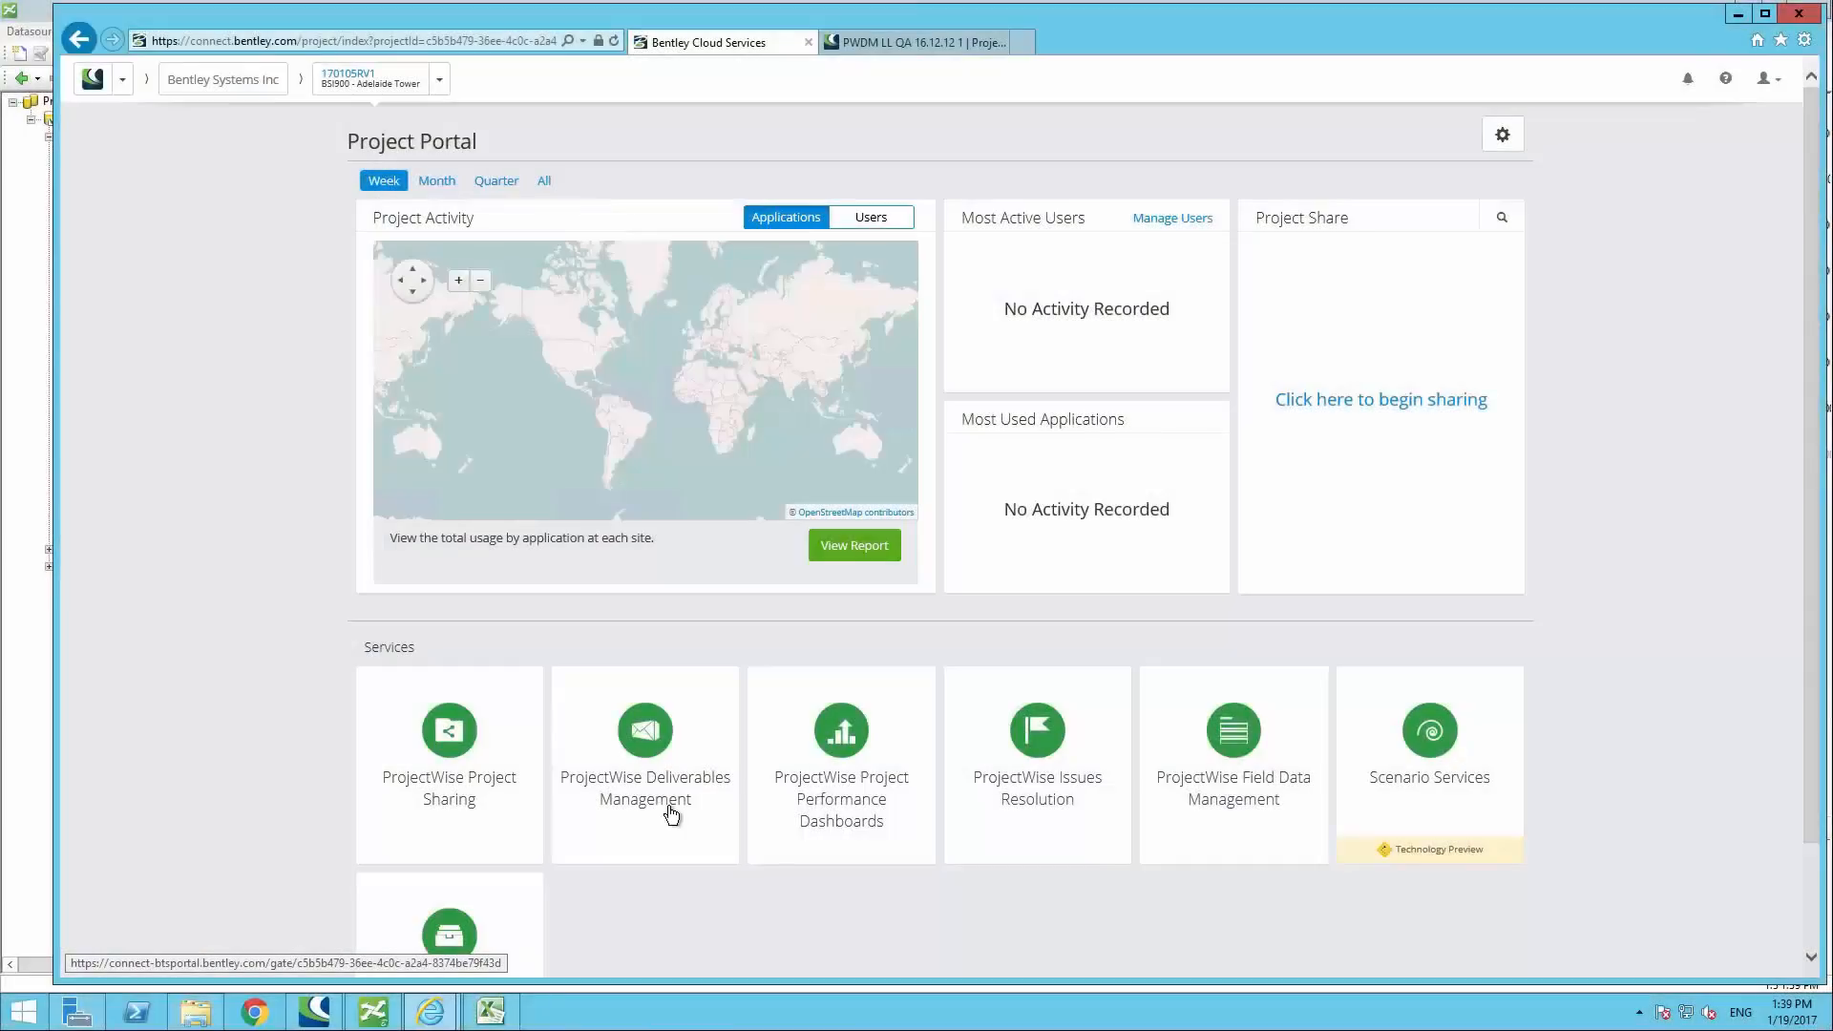
Step: Turn on ProjectWise Project Performance Dashboards for the BSI900 - Adelaide Tower project
{"action": "left_click", "coordinate": [845, 810]}
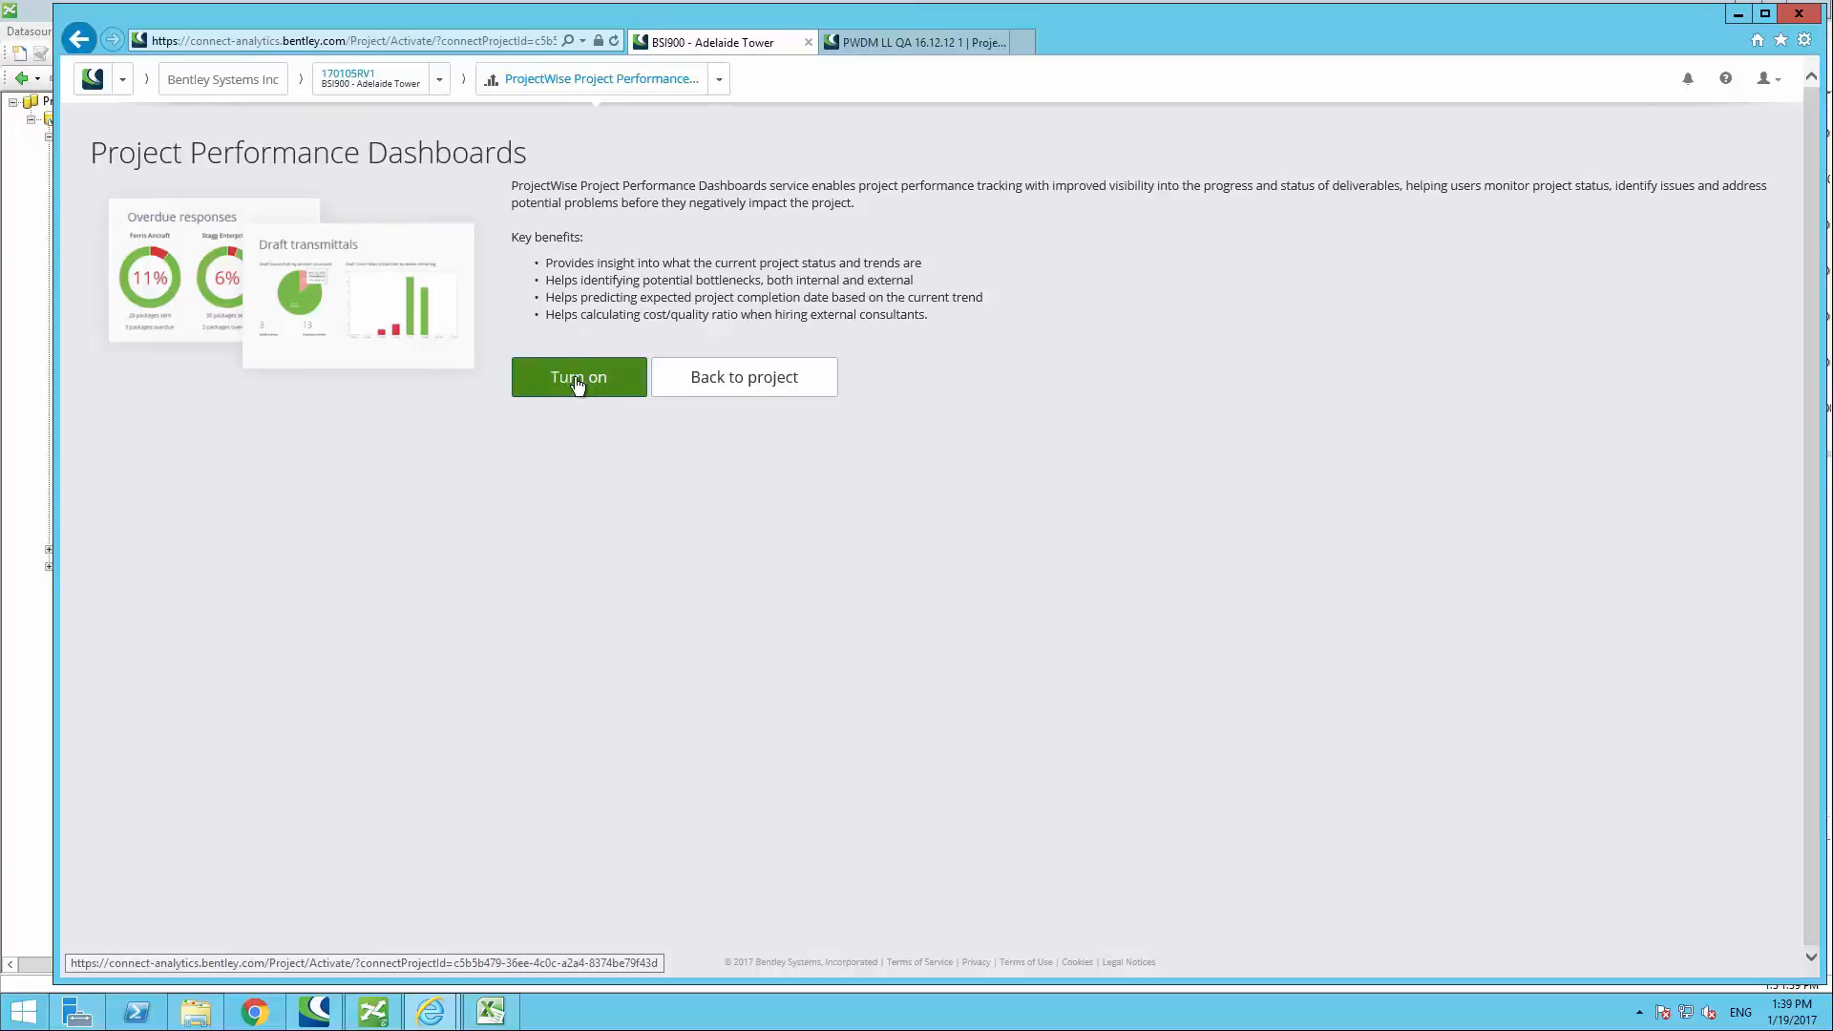
{"action": "left_click", "coordinate": [585, 384]}
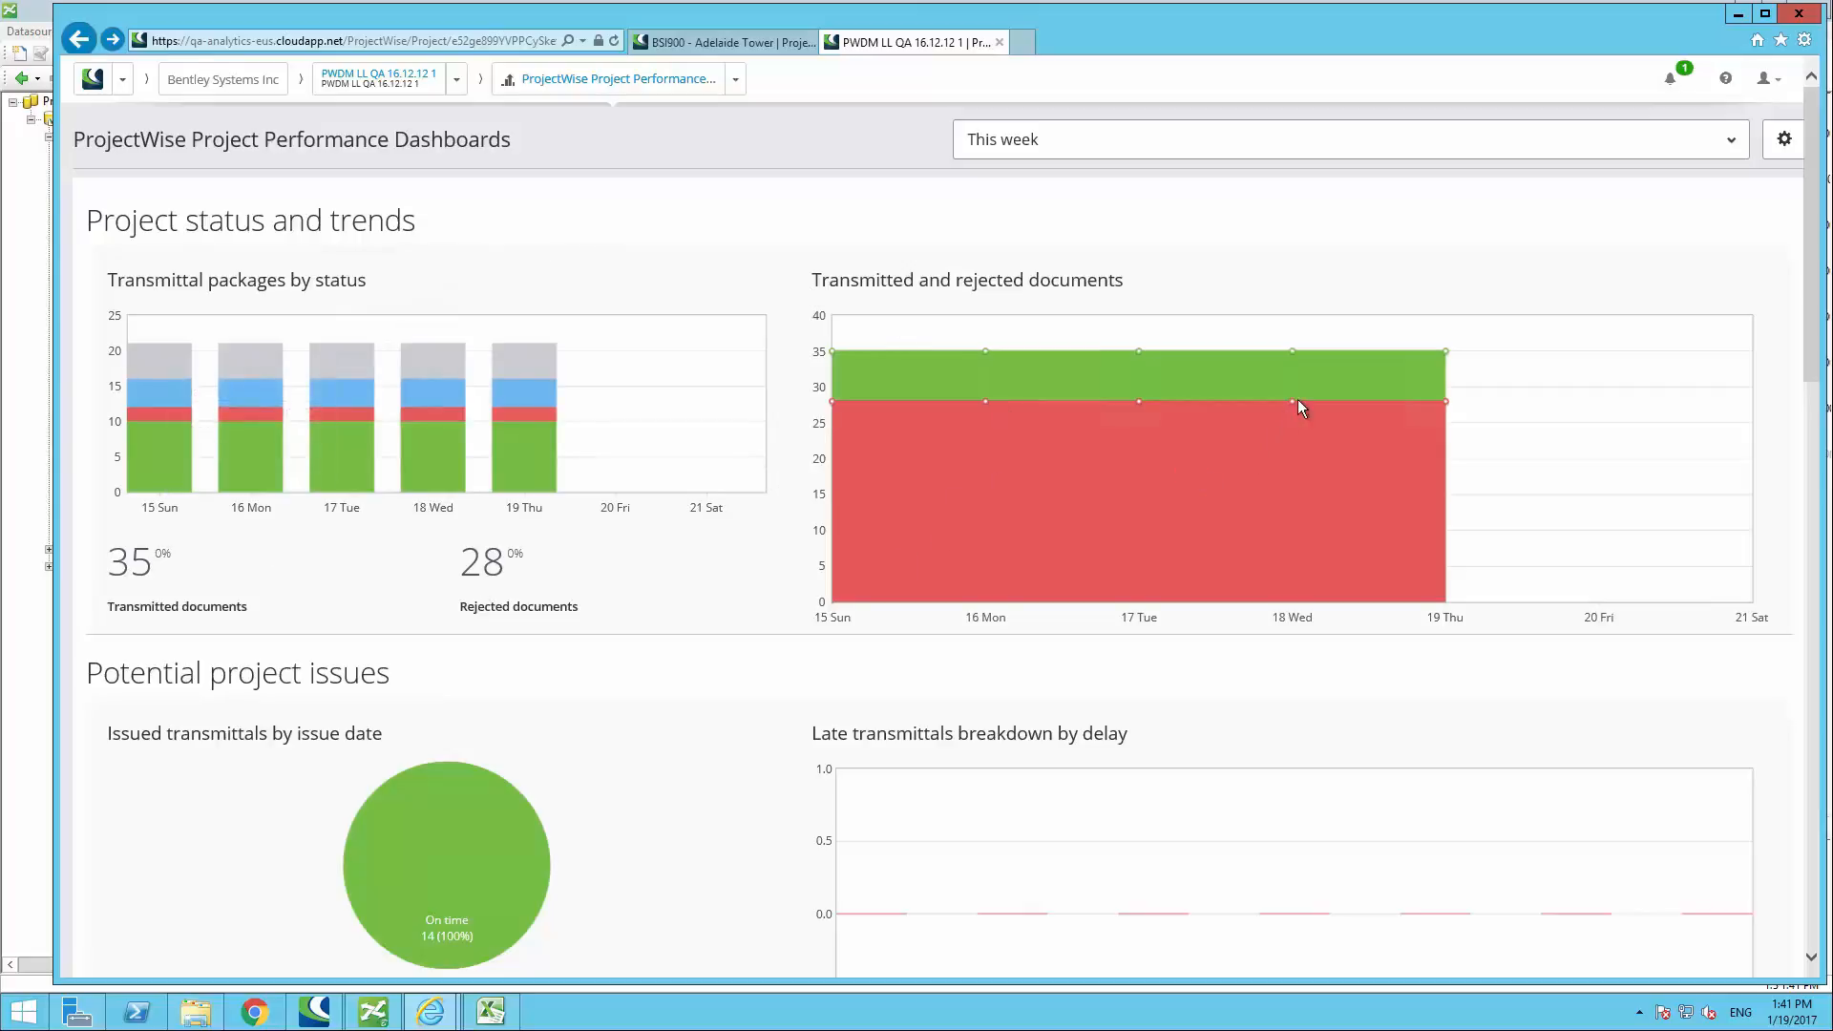
Step: Examine the PWDM LL QA 16.12.12 1 project's dashboard charts for transmitted and rejected documents, issued transmittals, drafts and overdue responses
{"action": "mouse_move", "coordinate": [1293, 401]}
{"action": "scroll", "coordinate": [666, 341], "scroll_direction": "down", "scroll_amount": 6}
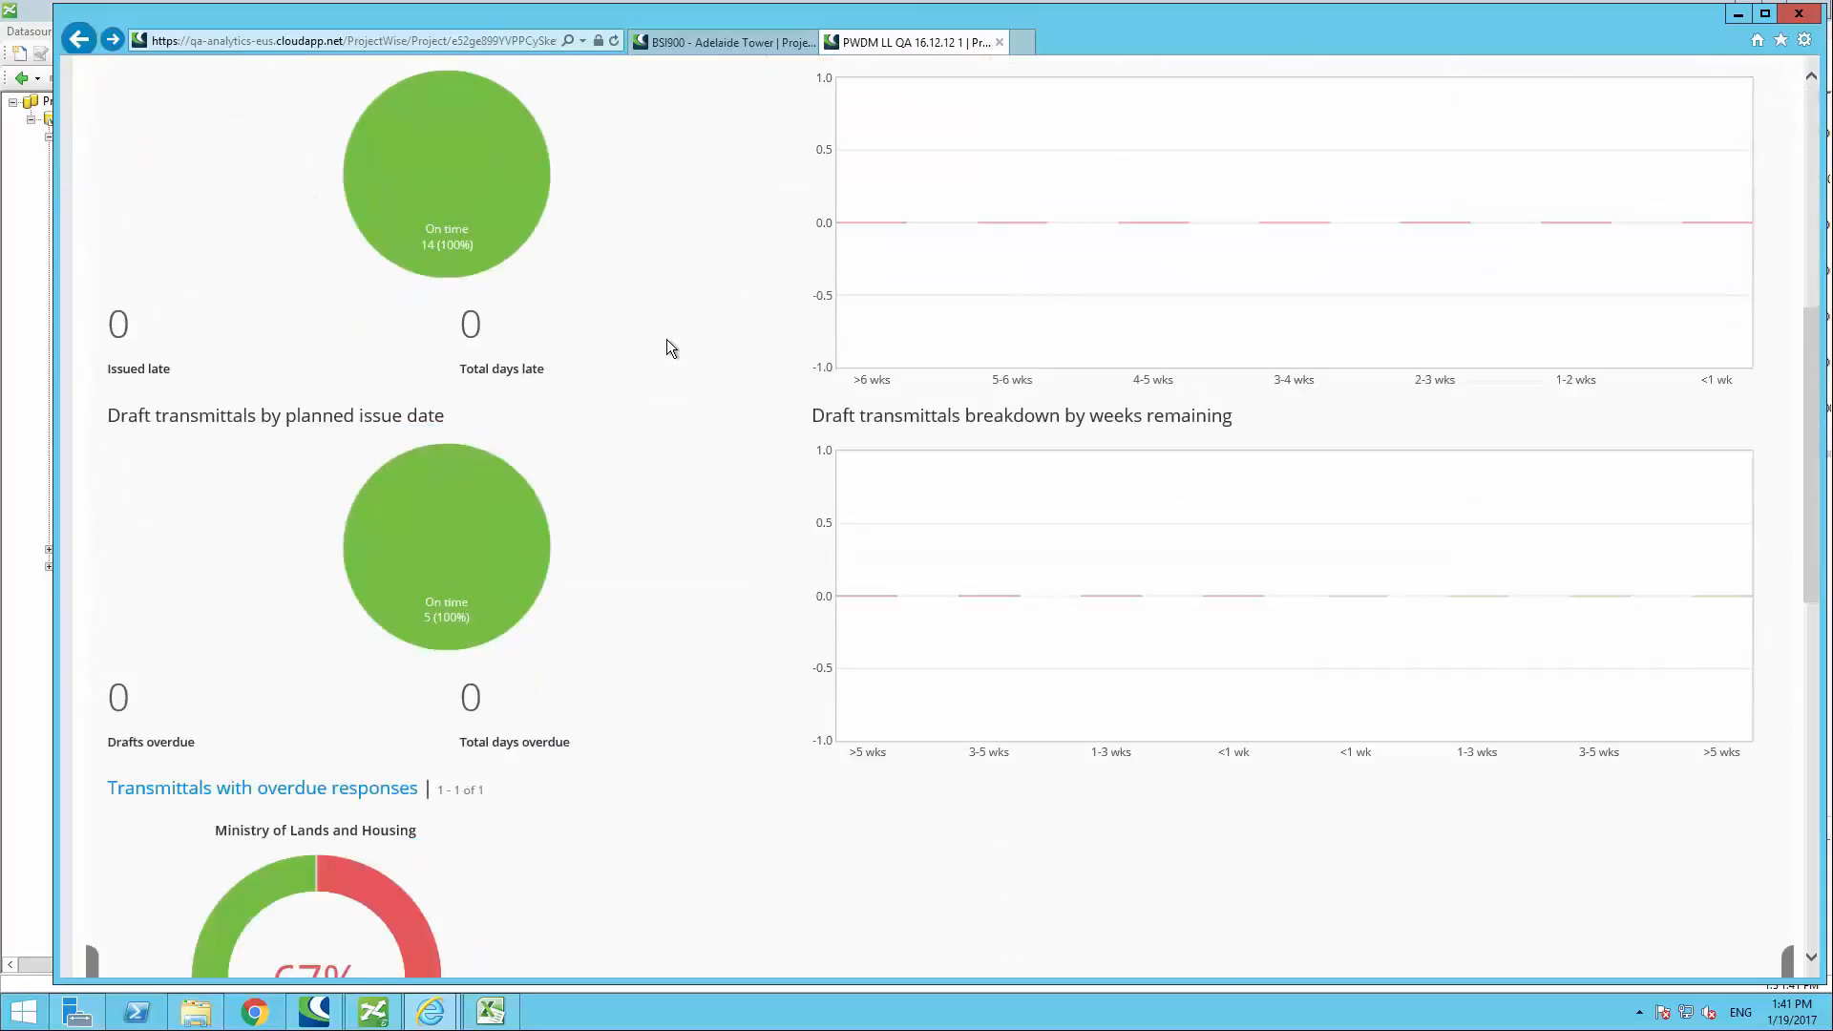
{"action": "scroll", "coordinate": [760, 463], "scroll_direction": "up", "scroll_amount": 3}
{"action": "mouse_move", "coordinate": [531, 466]}
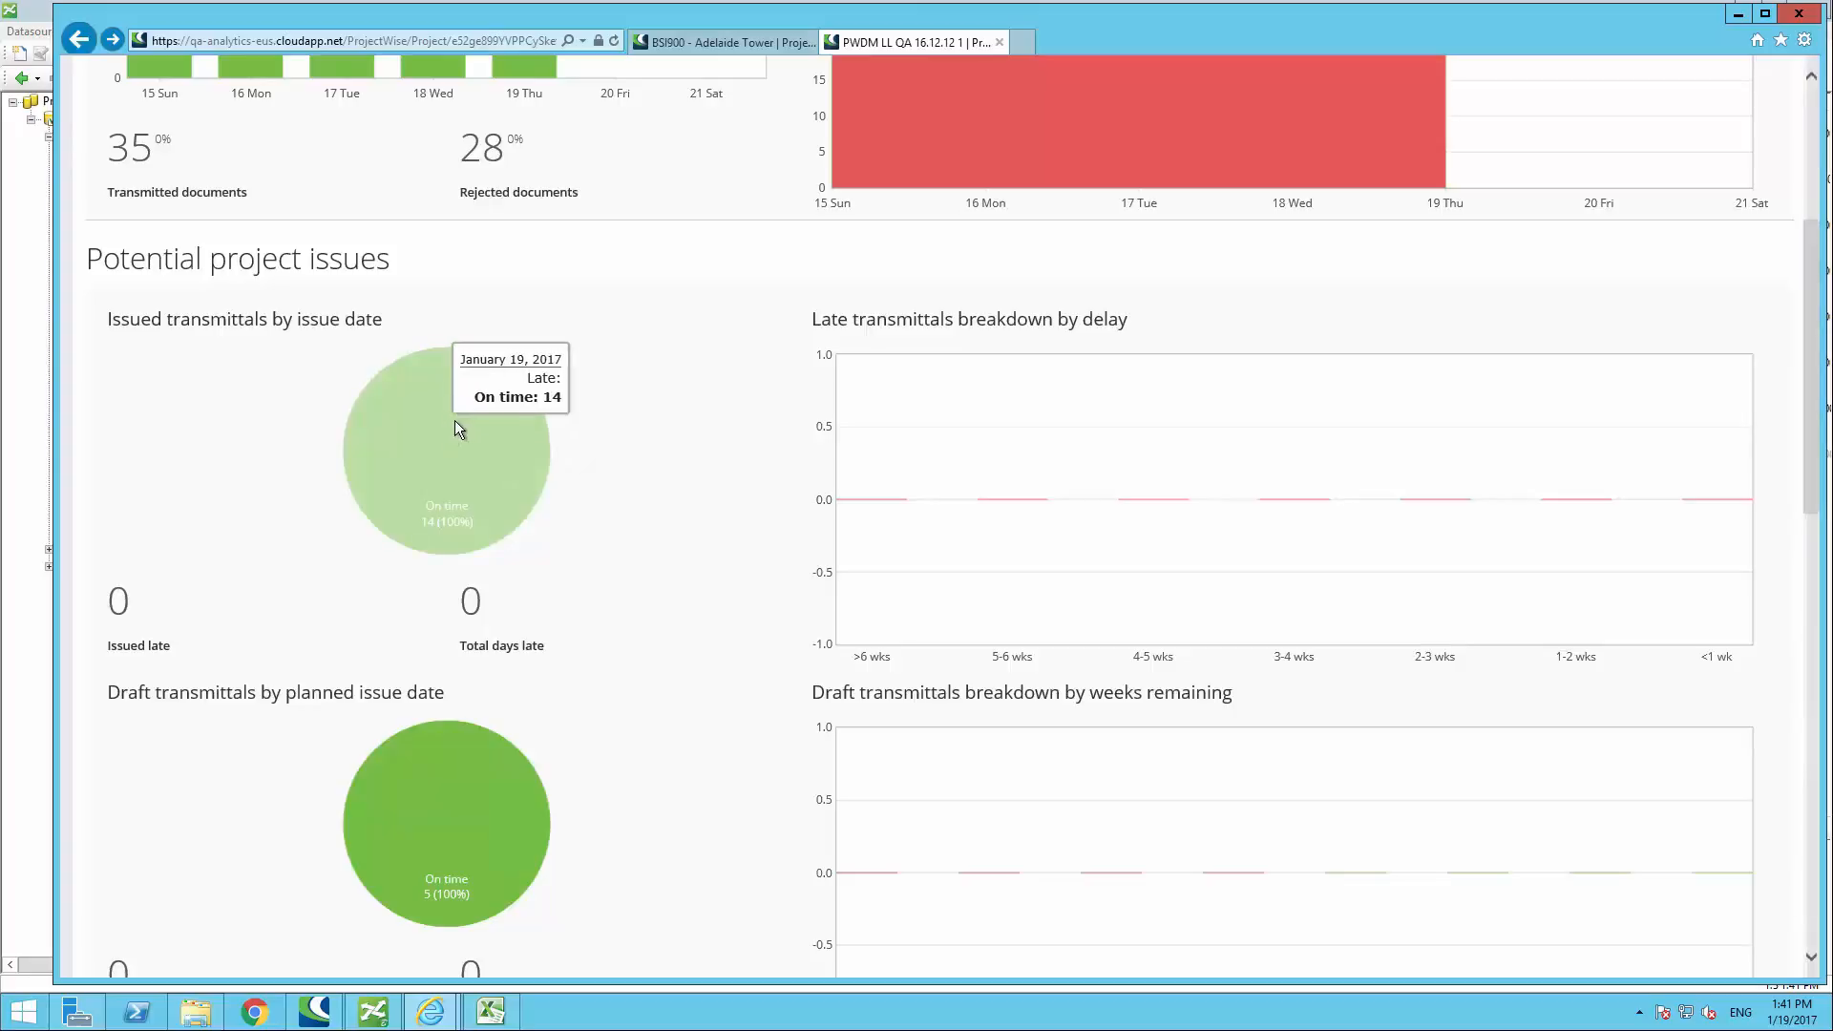
{"action": "scroll", "coordinate": [420, 645], "scroll_direction": "down", "scroll_amount": 3}
{"action": "mouse_move", "coordinate": [507, 508]}
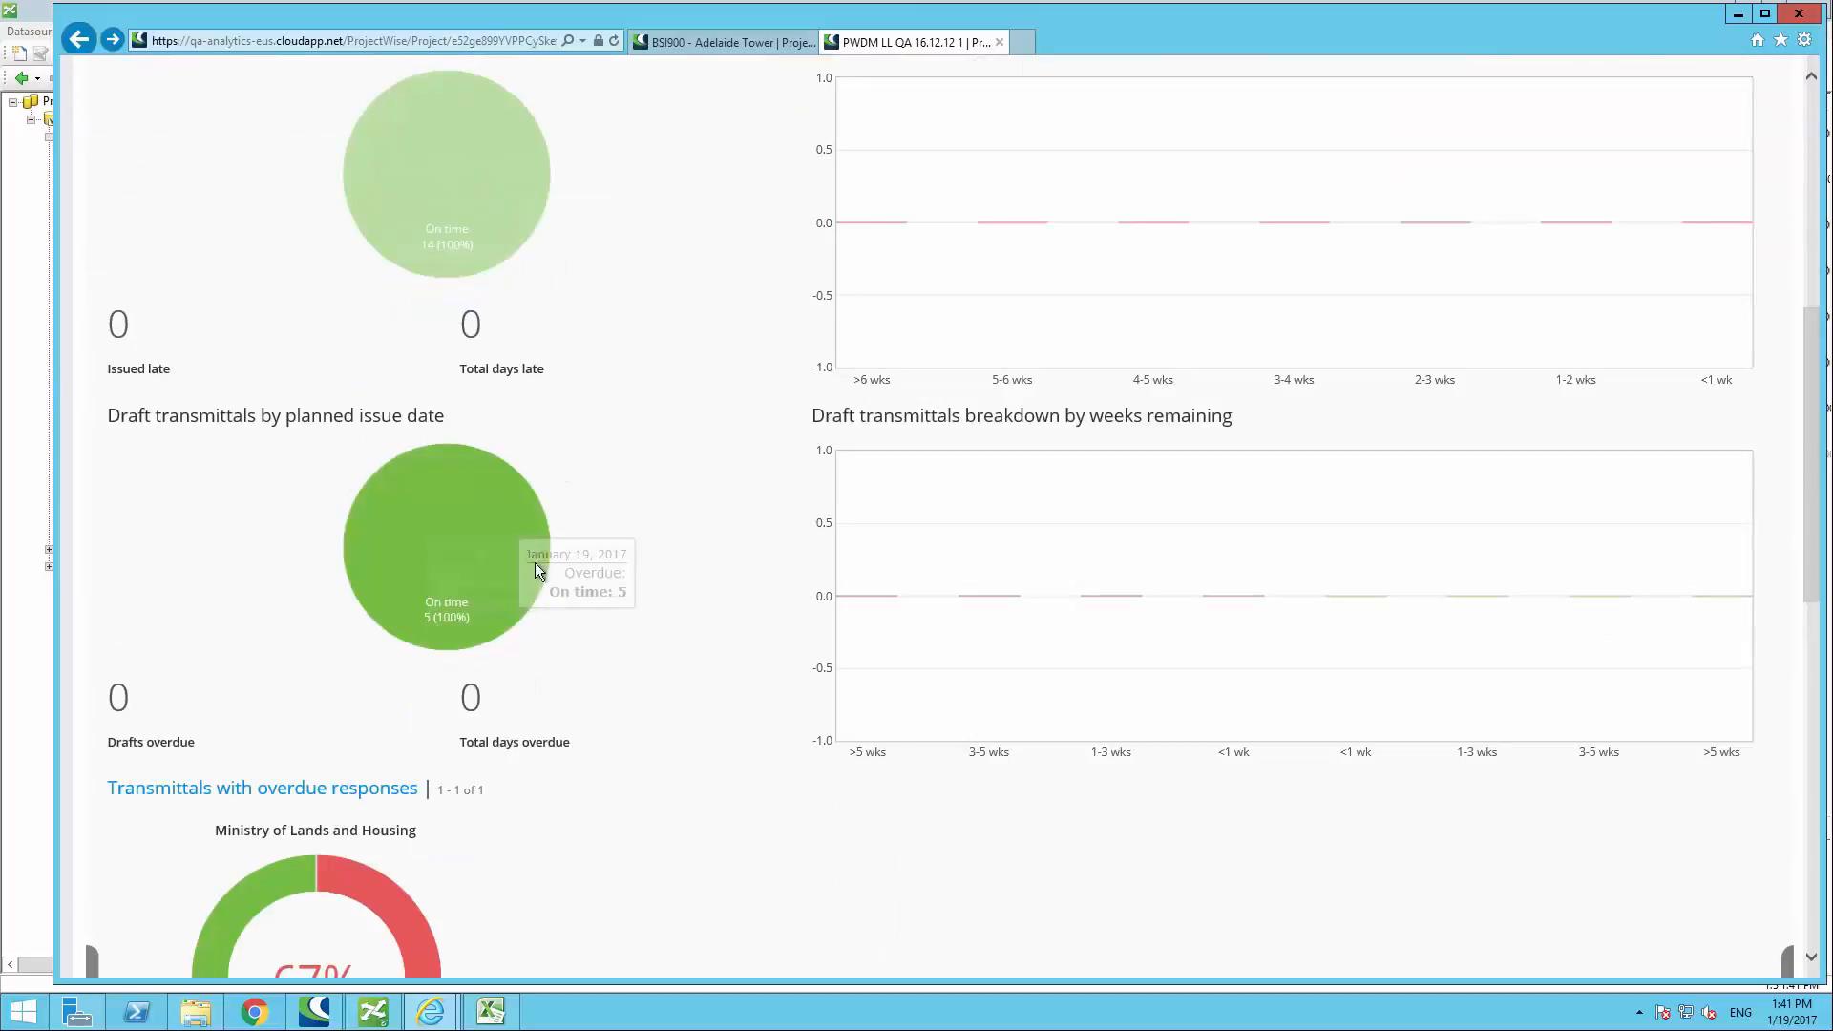
{"action": "scroll", "coordinate": [532, 557], "scroll_direction": "down", "scroll_amount": 4}
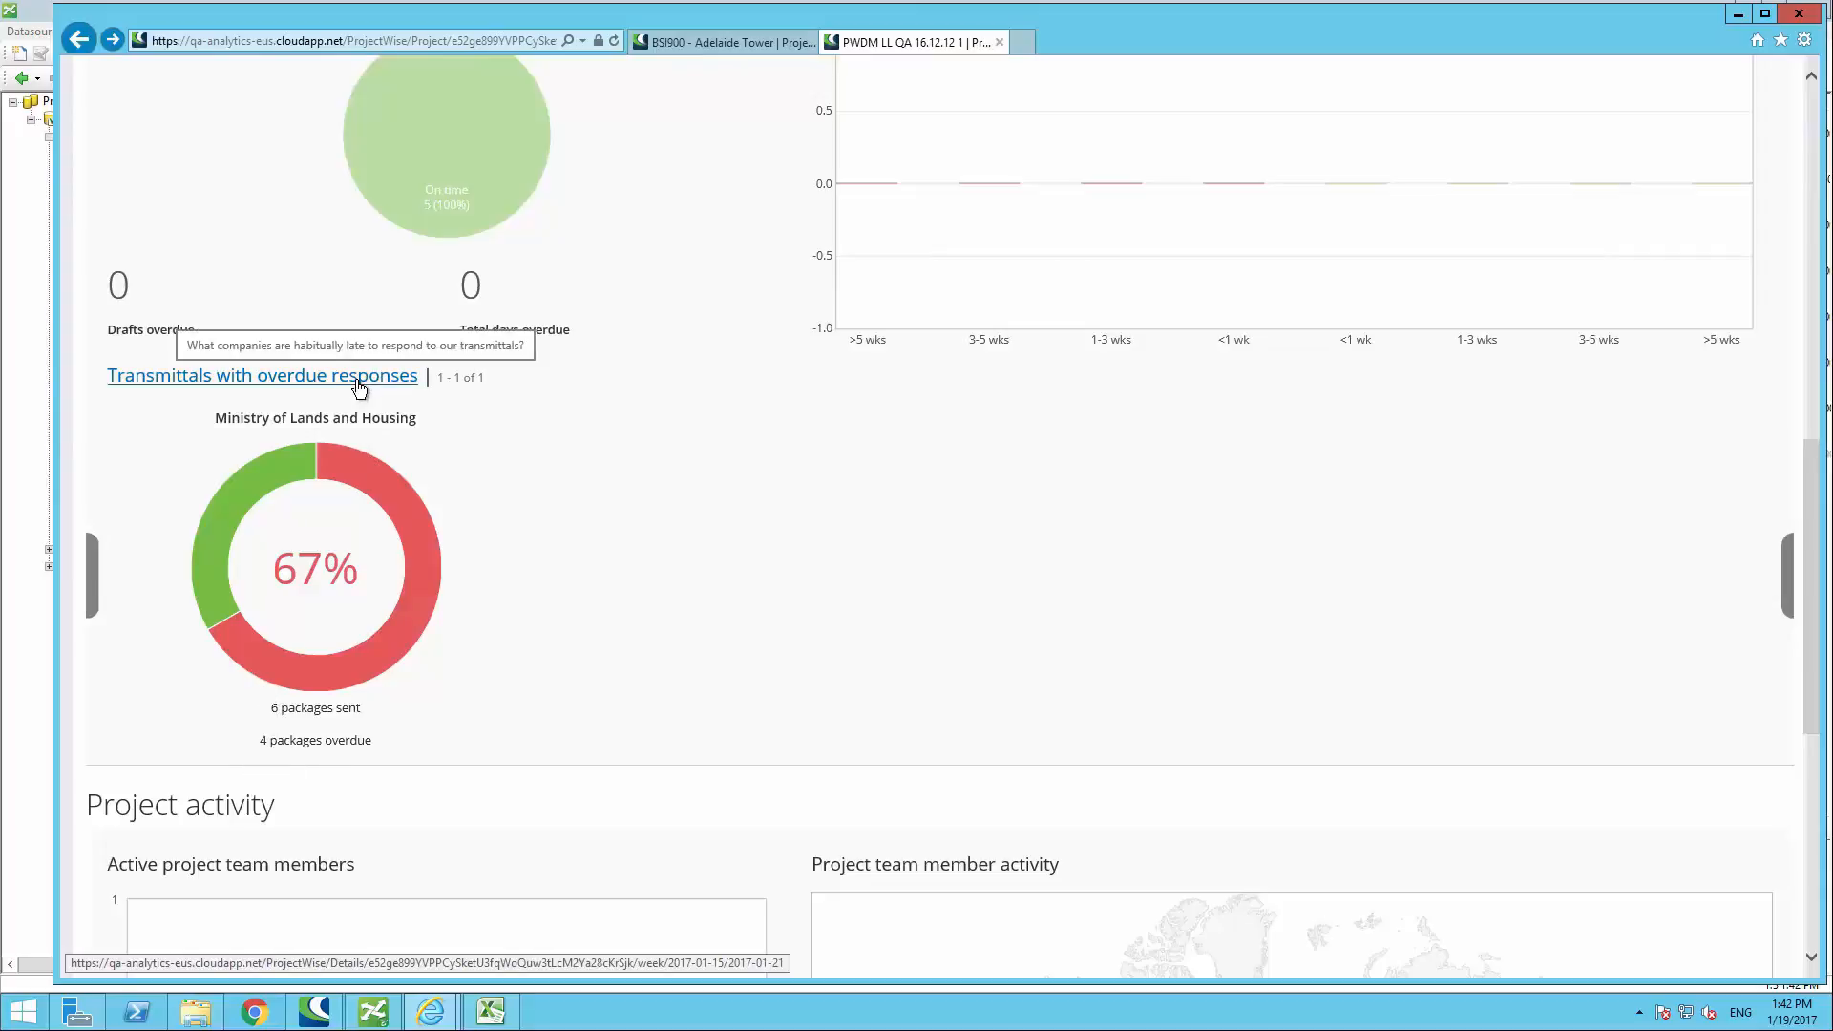
Step: Open the breakdown of transmittals with overdue responses, signing in again, and expand the company's entry
{"action": "left_click", "coordinate": [323, 379]}
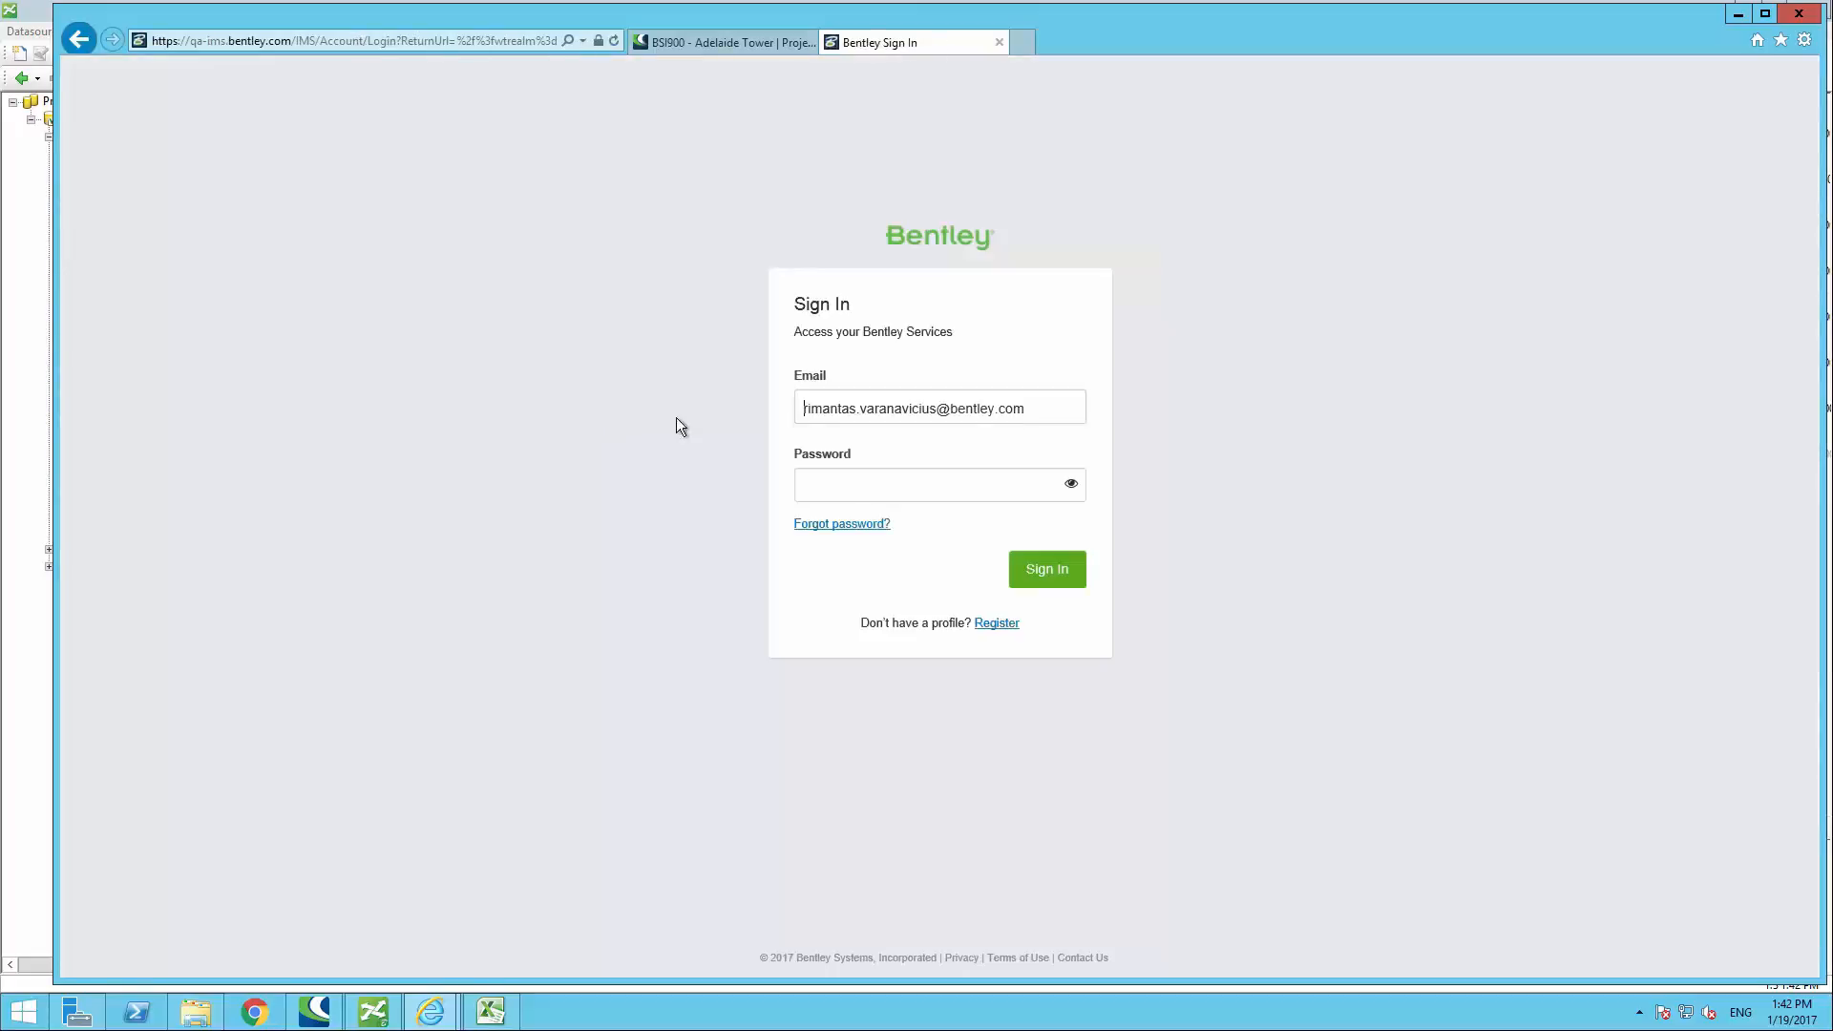
{"action": "left_click", "coordinate": [1048, 572]}
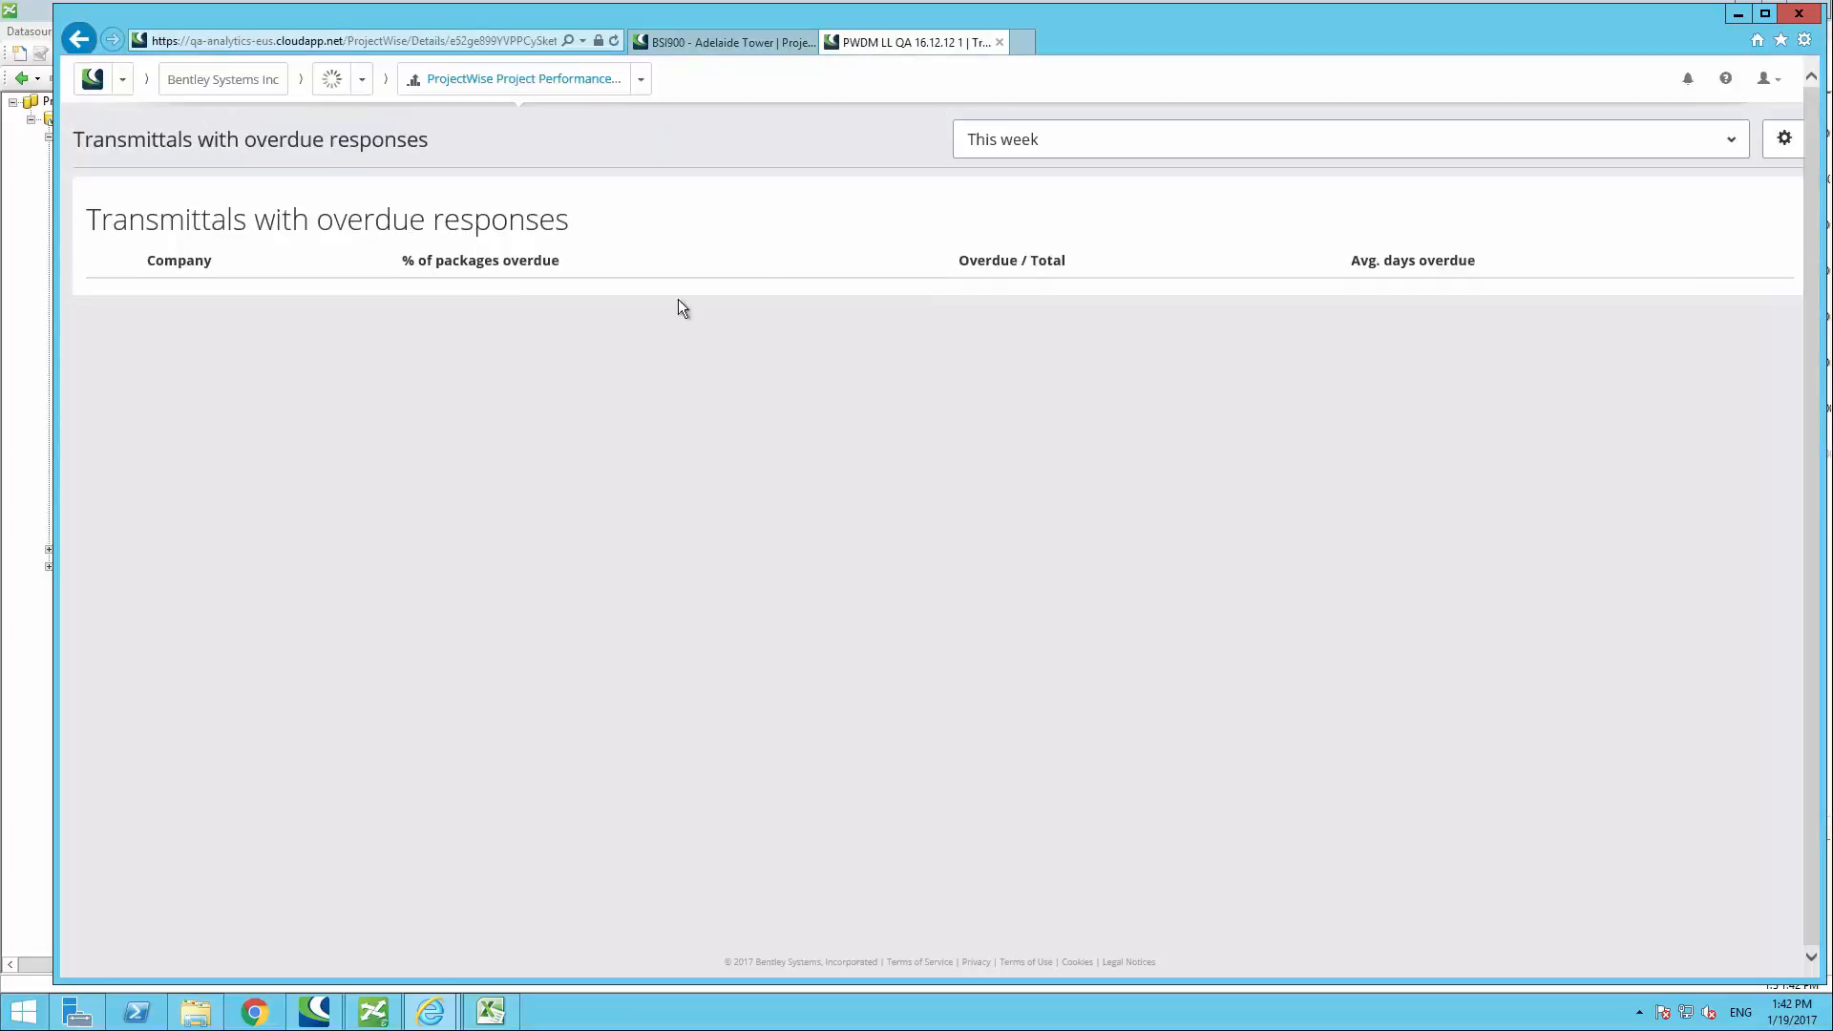
{"action": "left_click", "coordinate": [106, 299]}
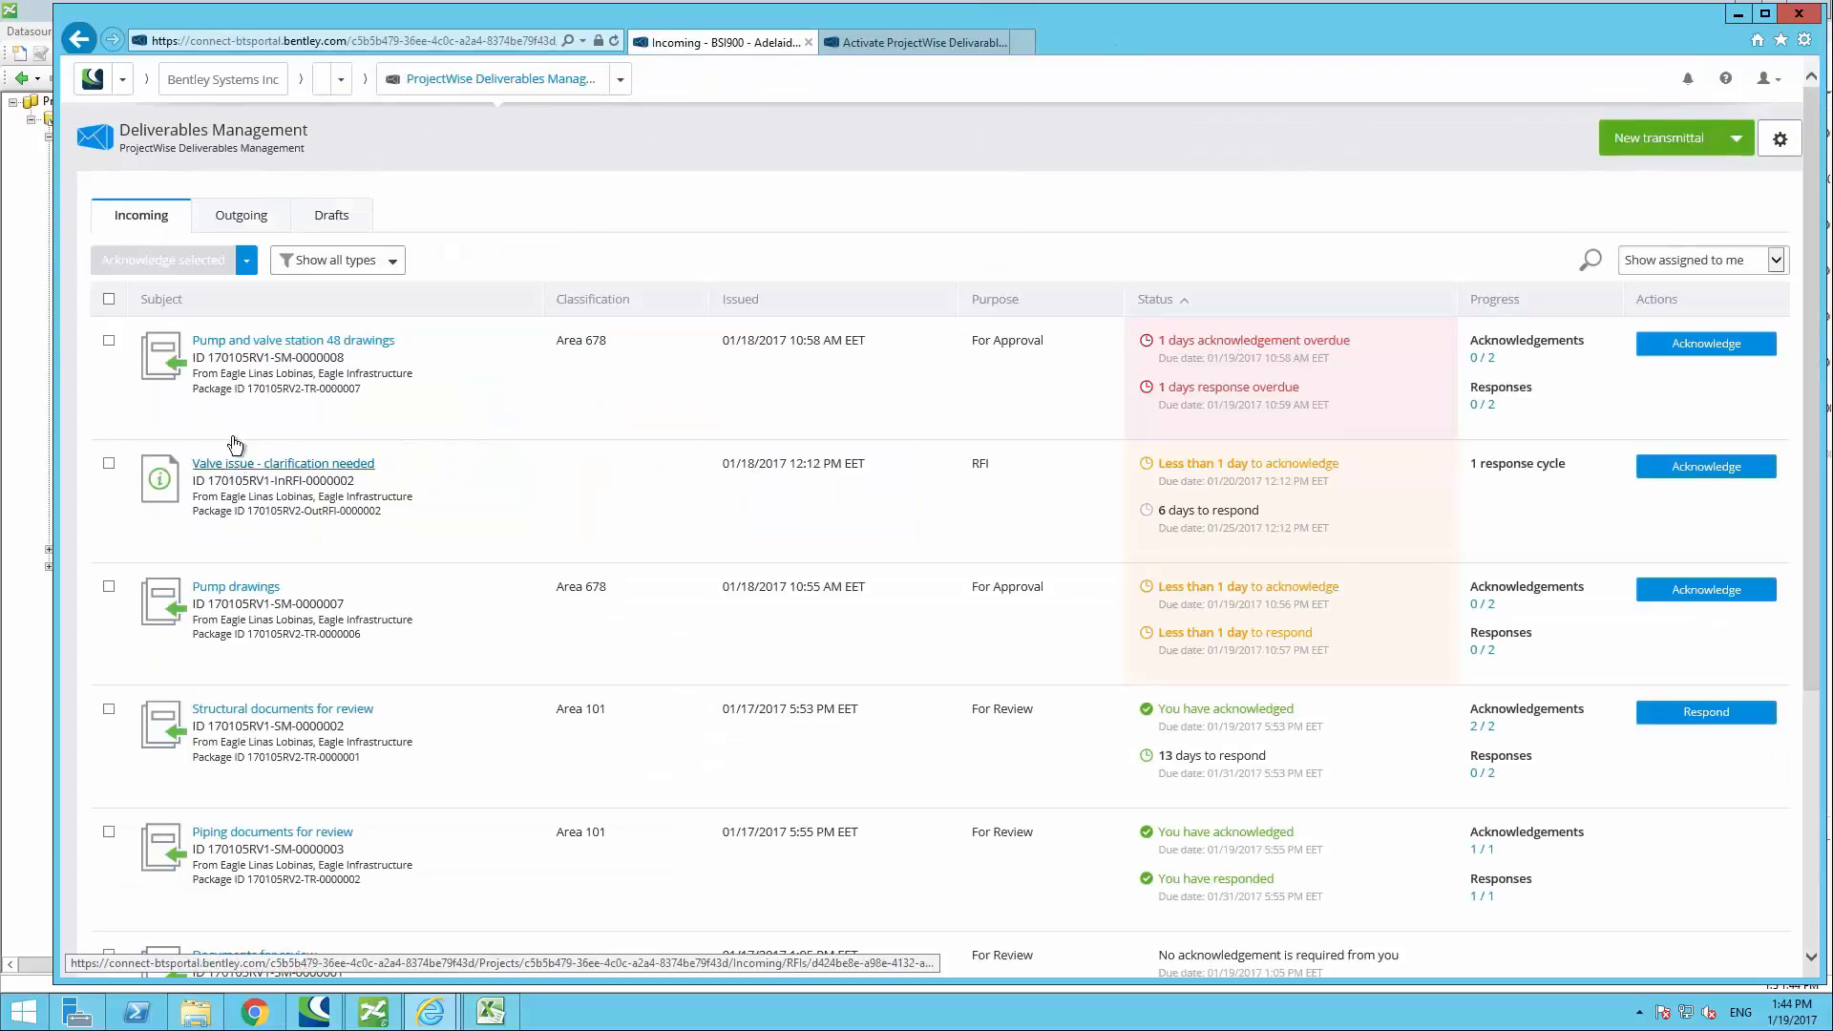
Step: Open the incoming package "Structural documents for review" and examine its recipients and the Project Team Member's partial response
{"action": "left_click", "coordinate": [1482, 775]}
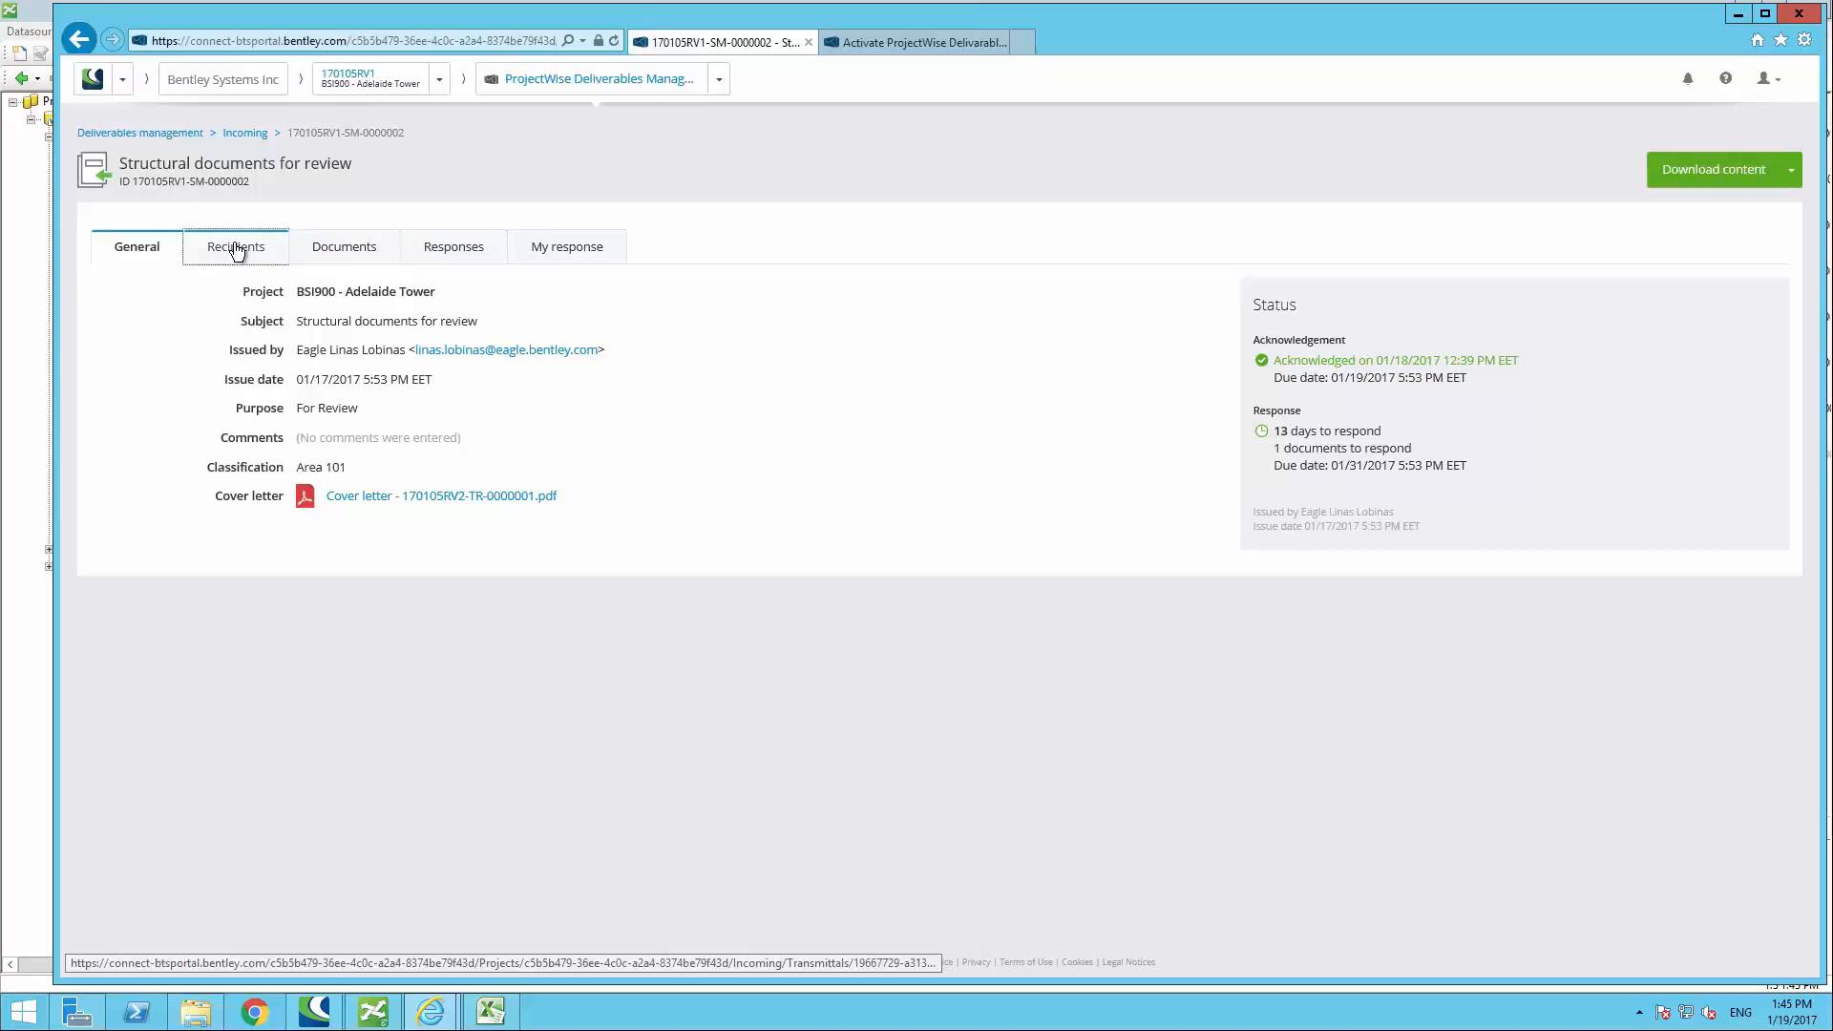
{"action": "left_click", "coordinate": [236, 251]}
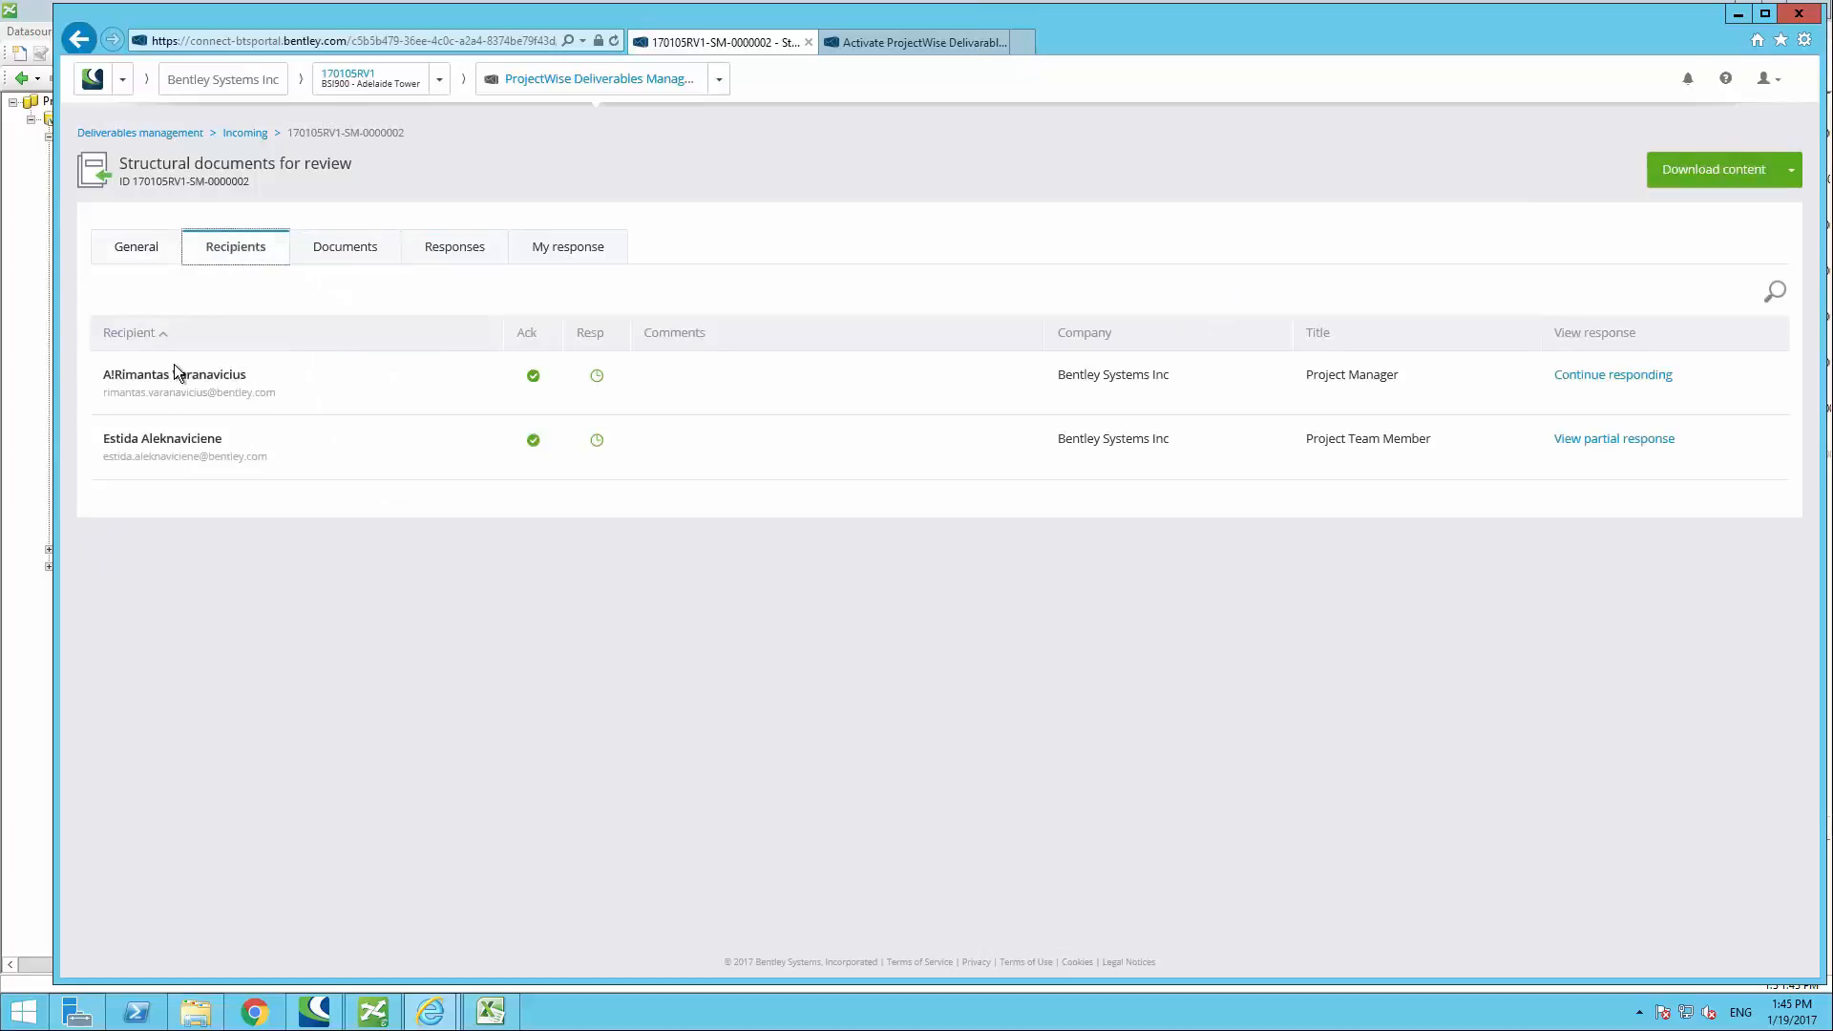
{"action": "left_click", "coordinate": [1626, 449]}
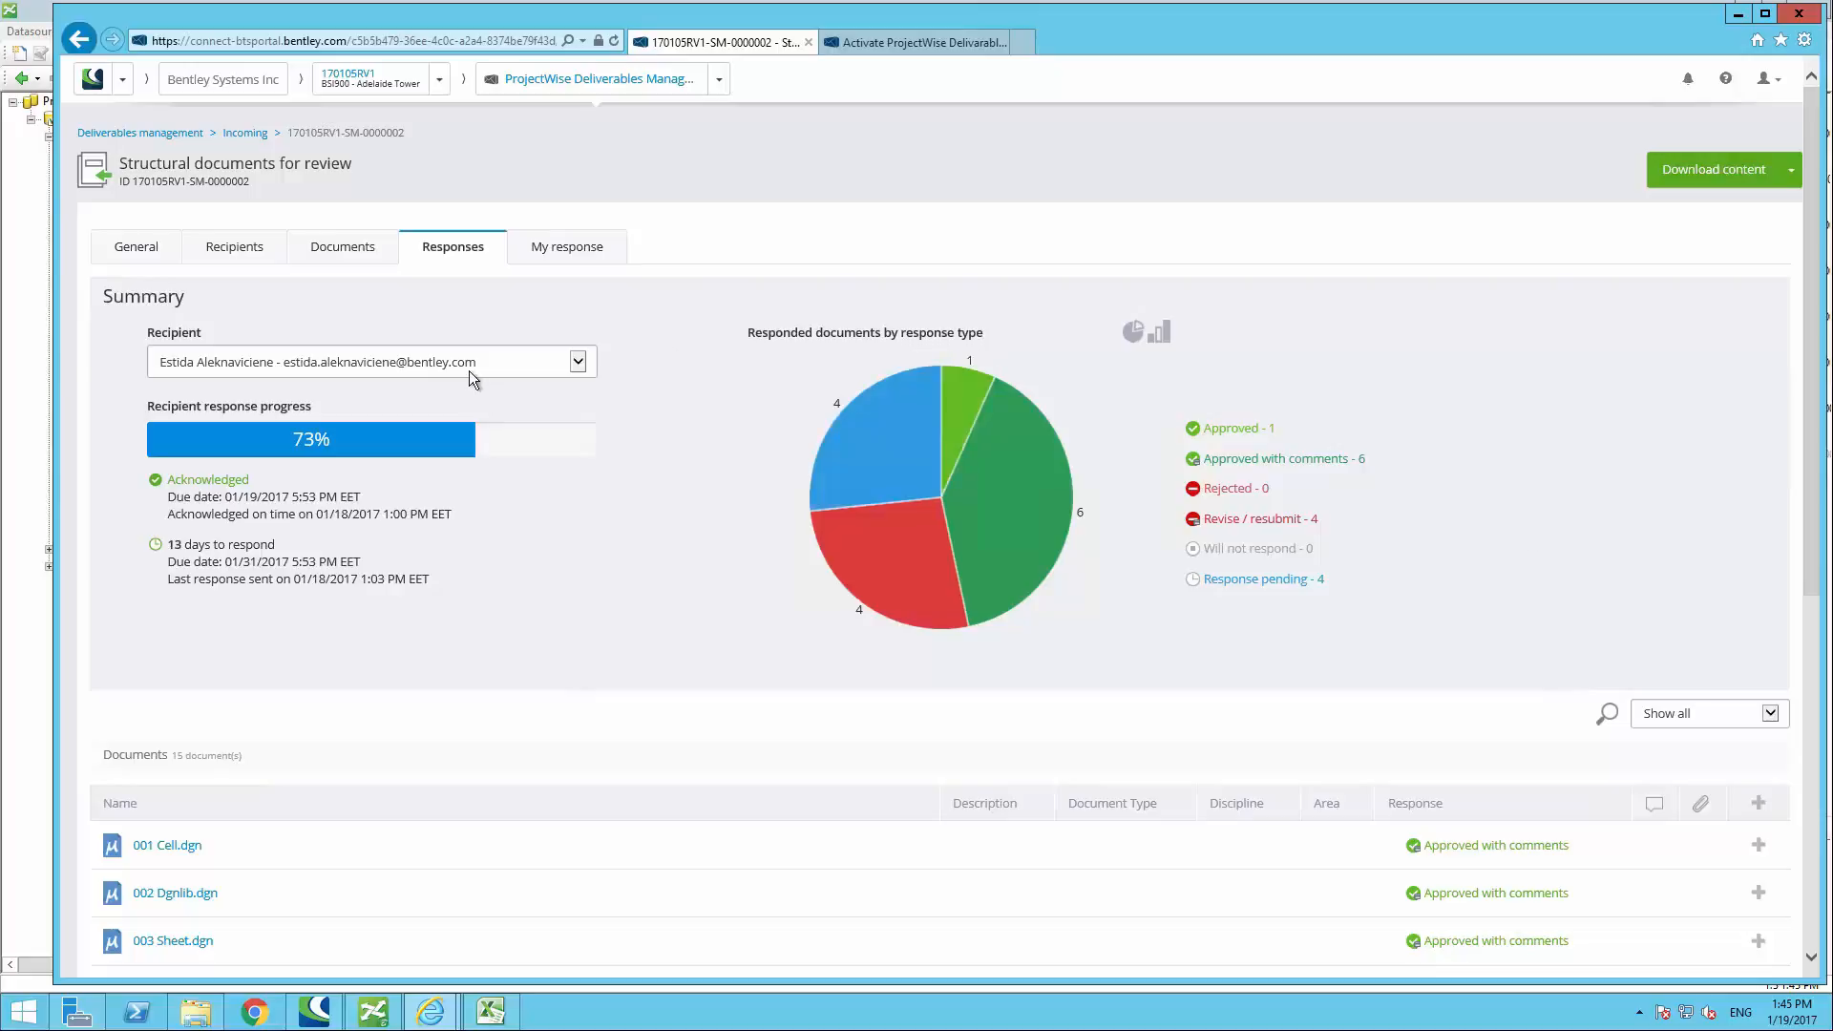
{"action": "scroll", "coordinate": [1461, 465], "scroll_direction": "down", "scroll_amount": 6}
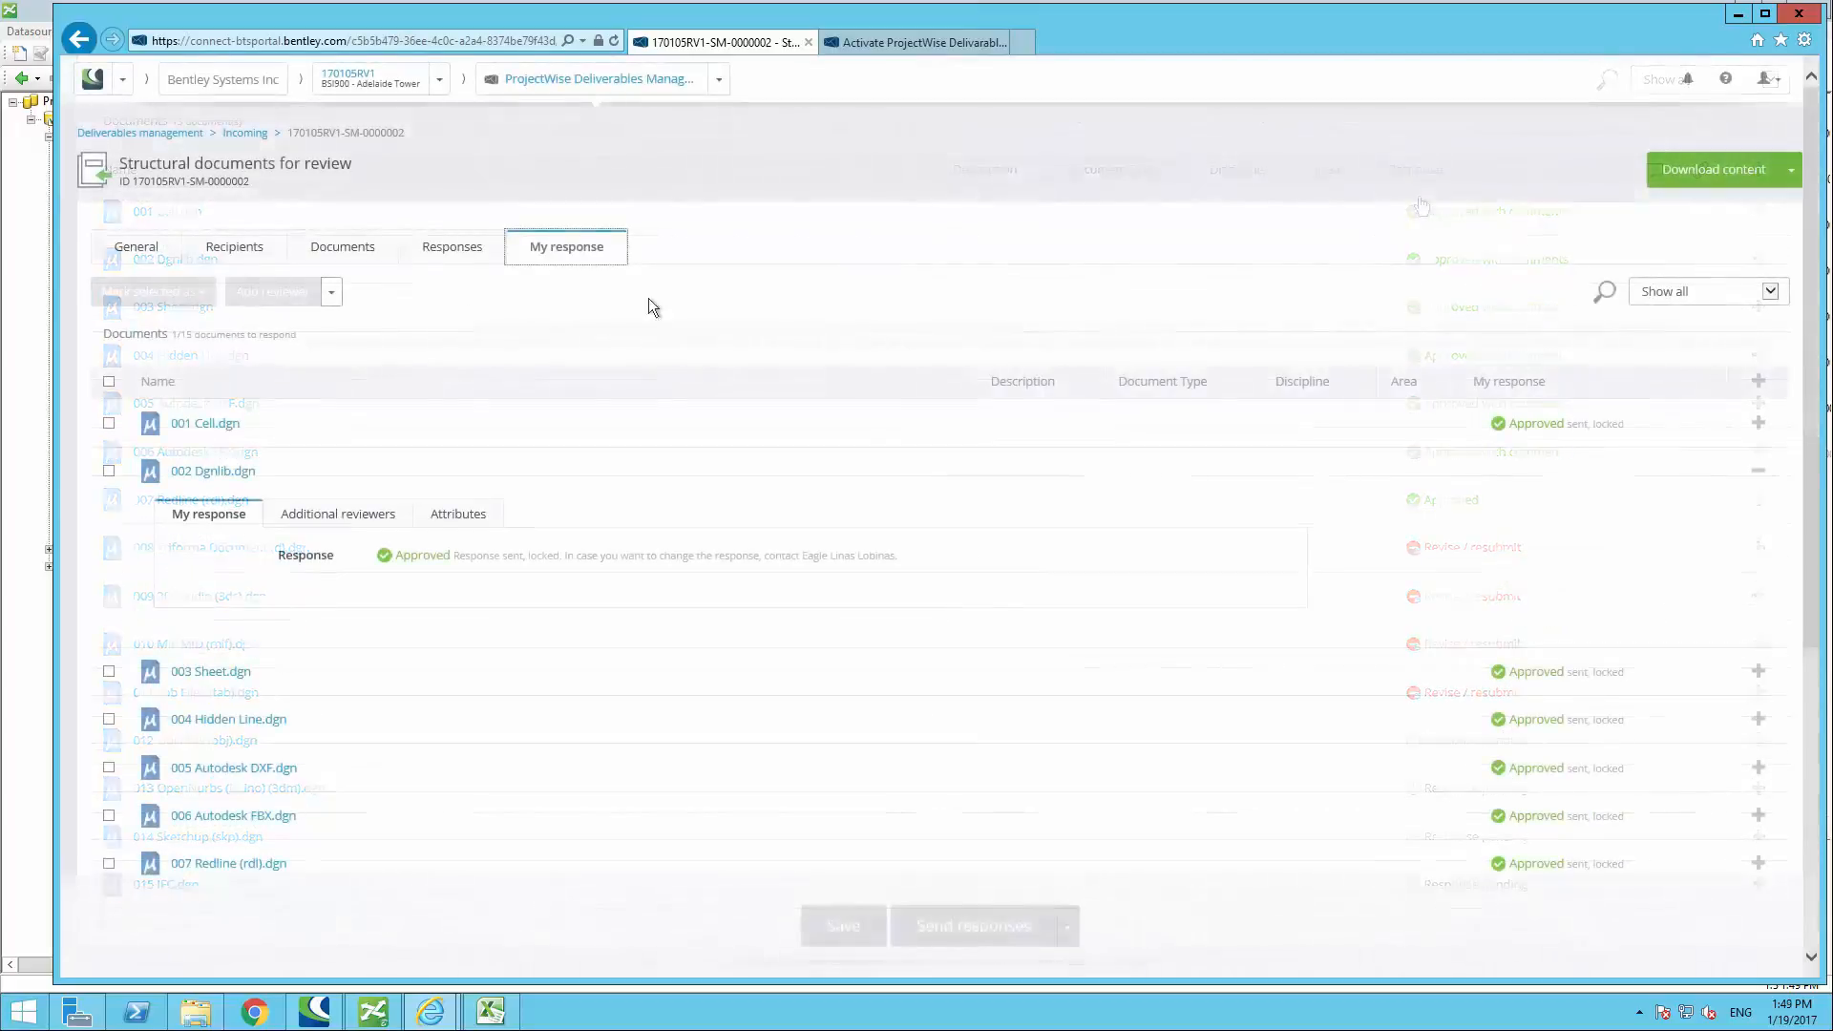
Step: Open the package's response report, filter it to Assigned by me, and export it
{"action": "left_click", "coordinate": [1791, 172]}
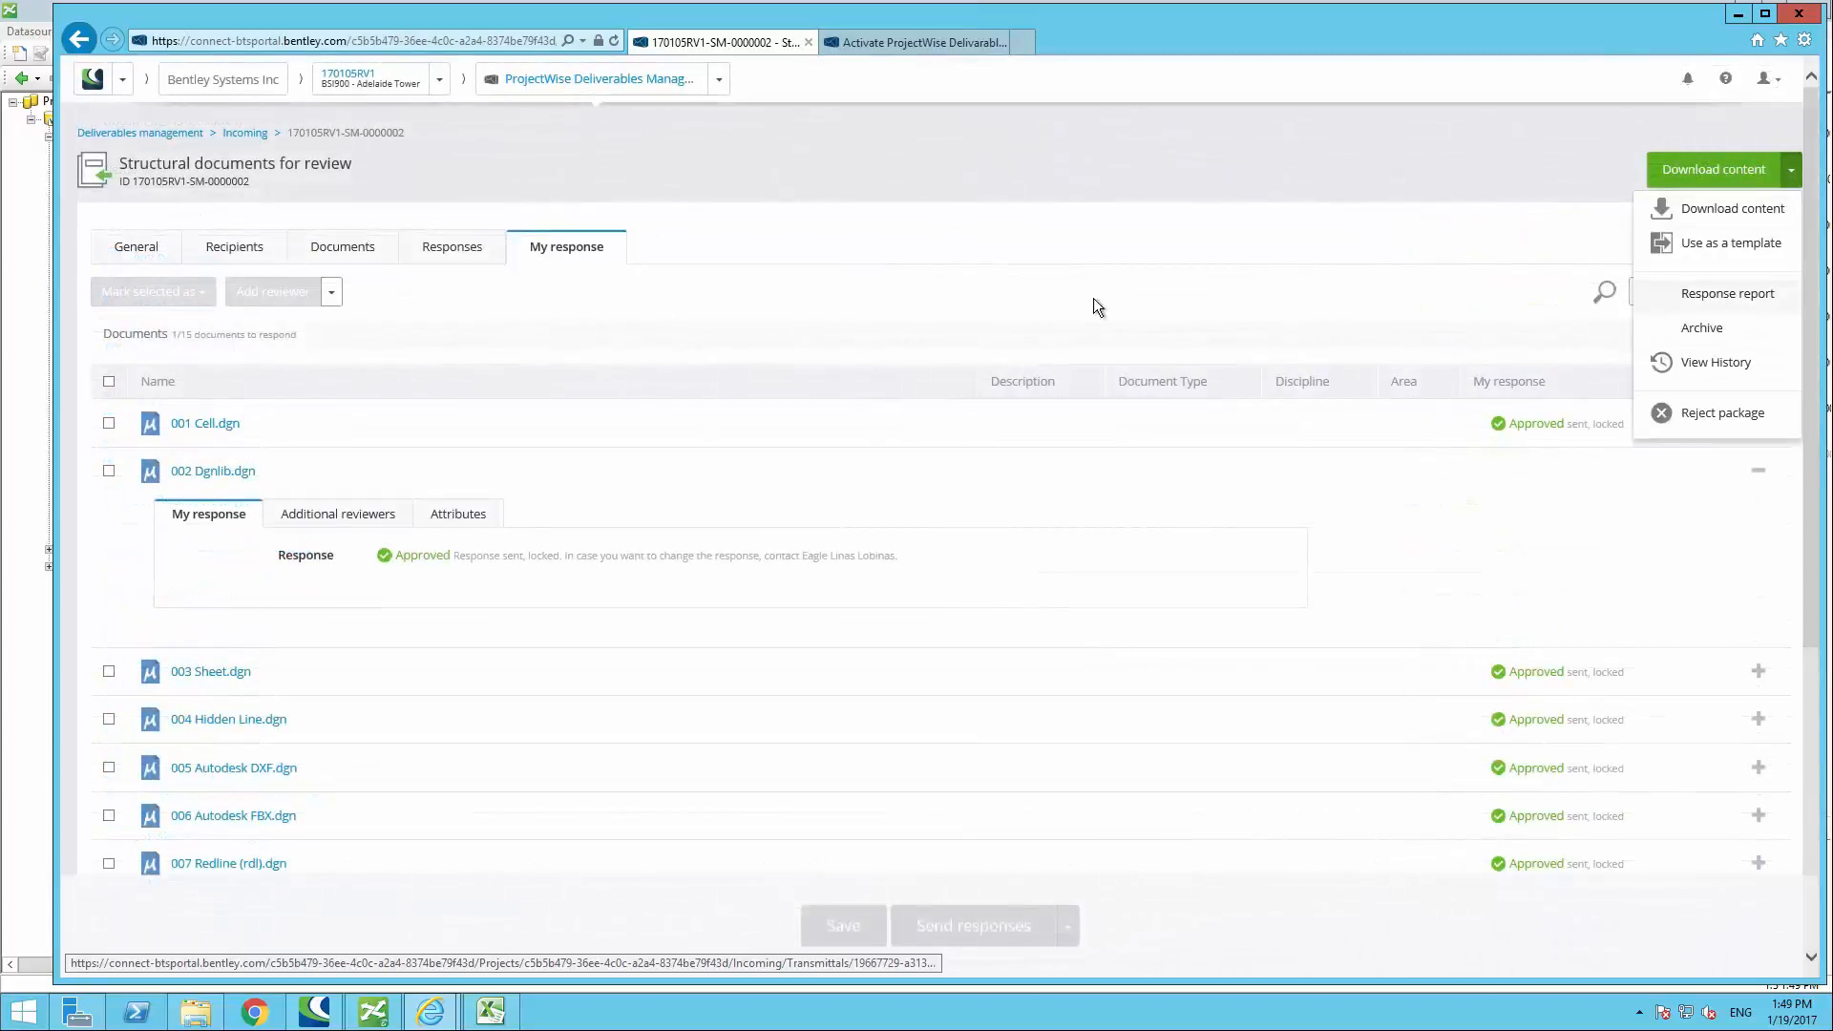
{"action": "left_click", "coordinate": [462, 331]}
{"action": "left_click", "coordinate": [340, 294]}
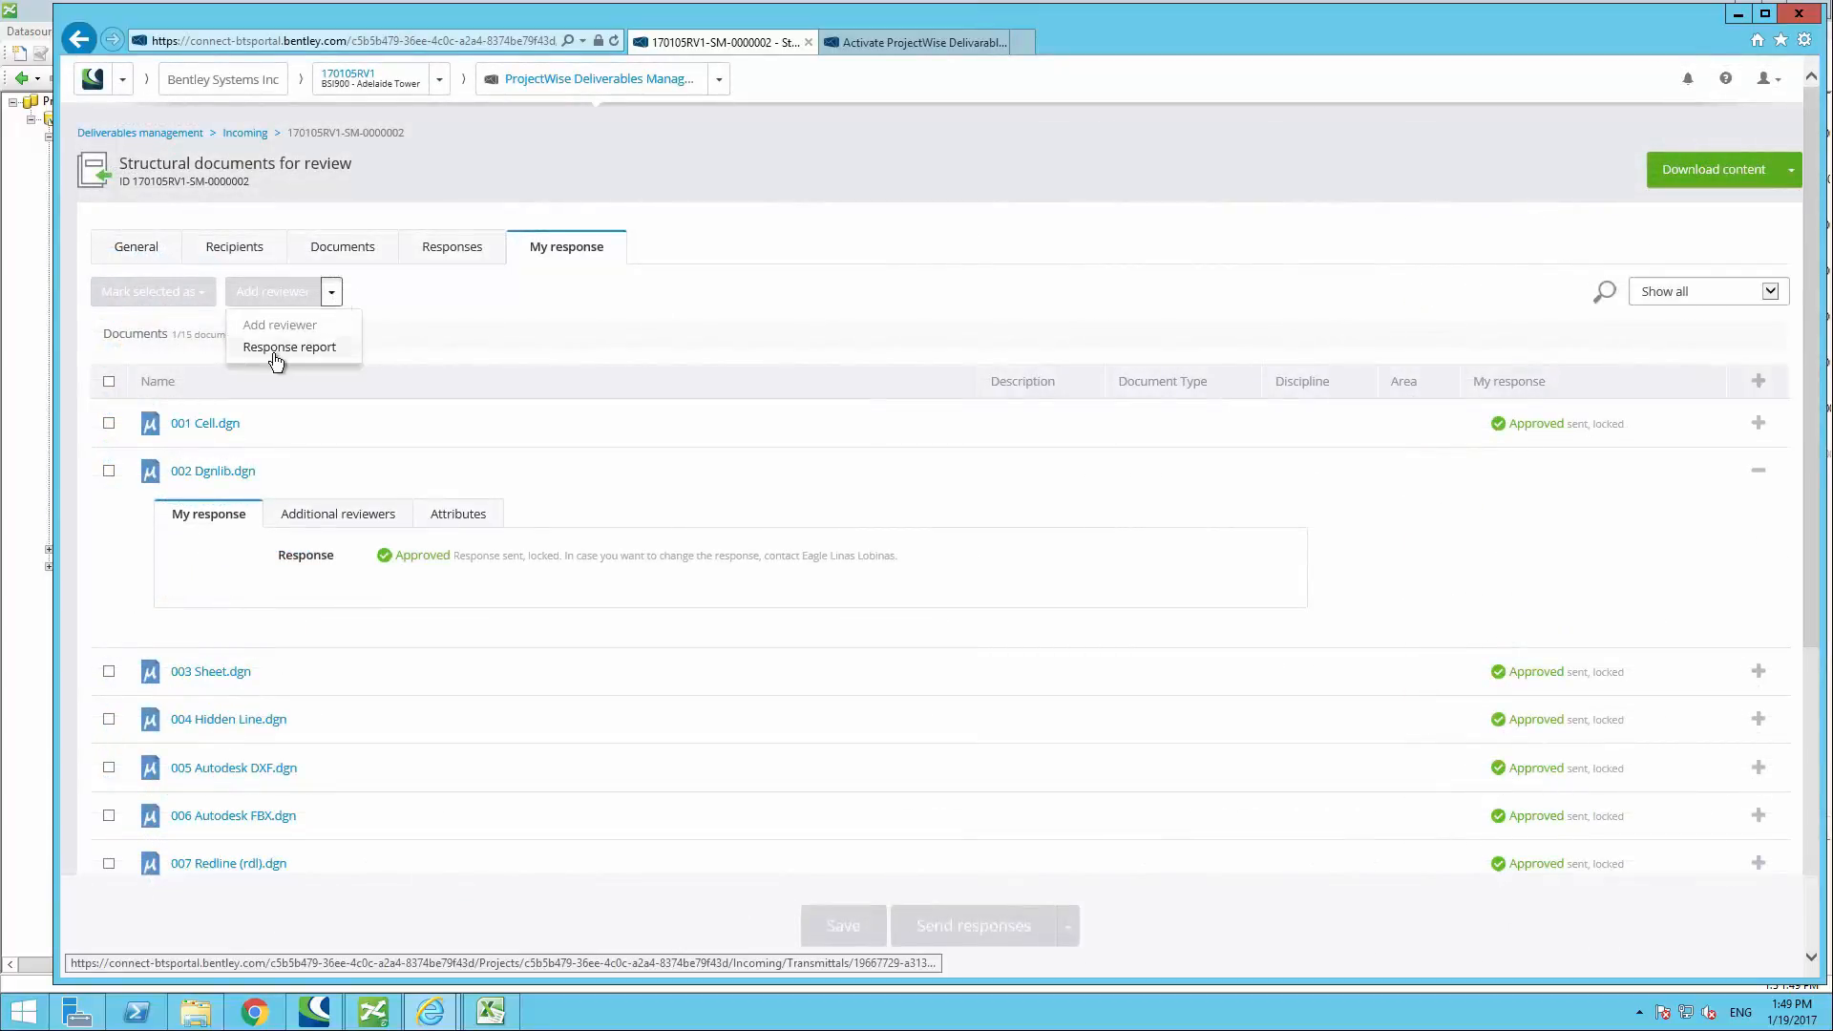
{"action": "left_click", "coordinate": [385, 337]}
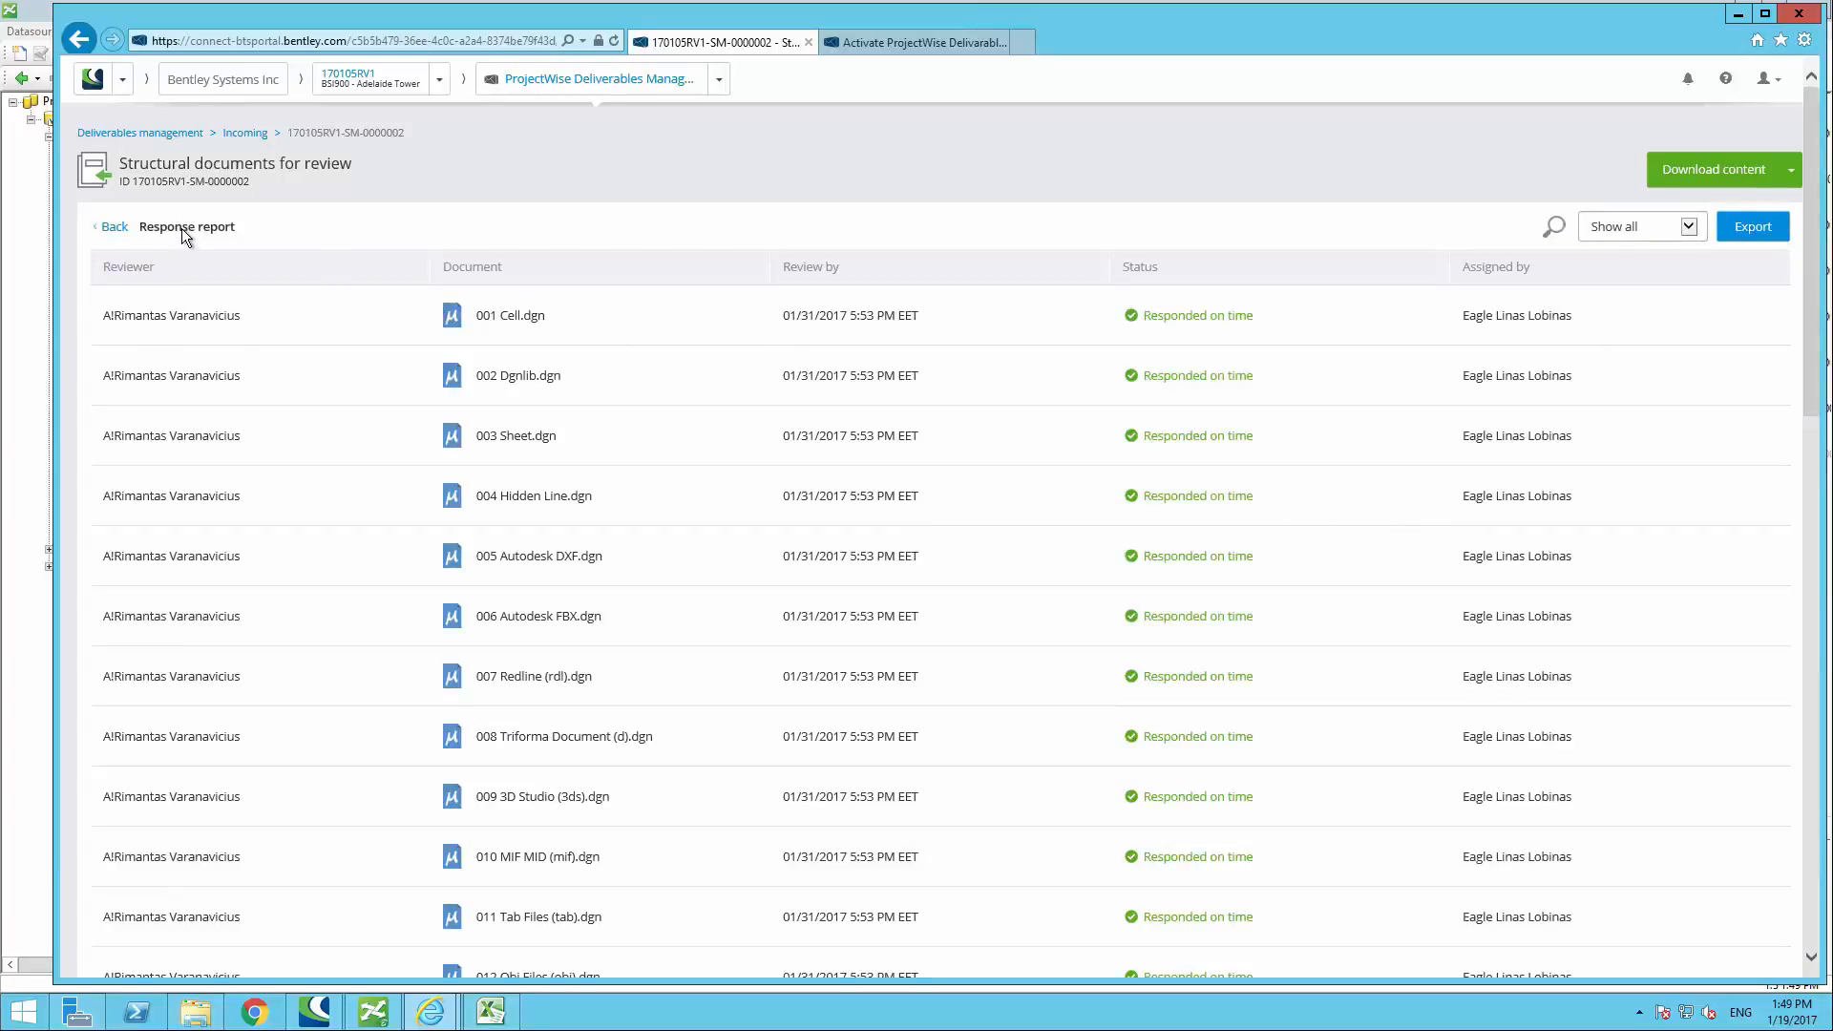
{"action": "left_click", "coordinate": [1644, 228]}
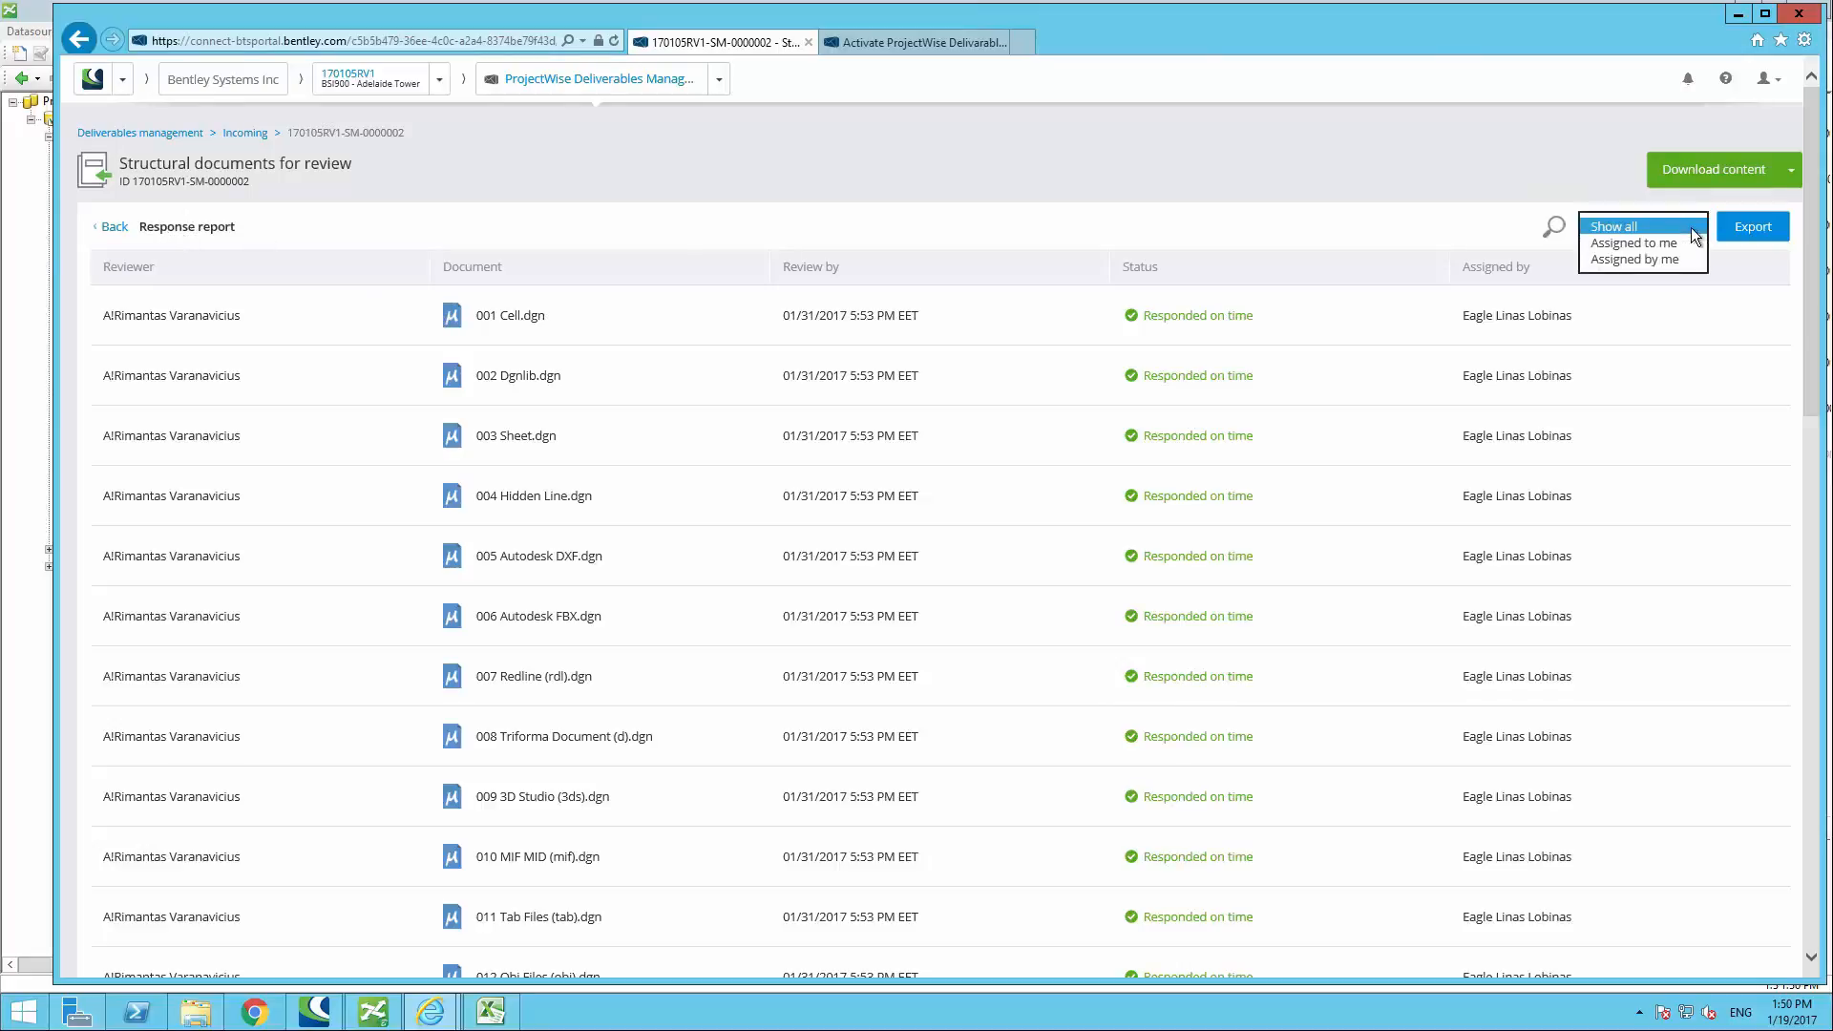
{"action": "left_click", "coordinate": [1628, 257]}
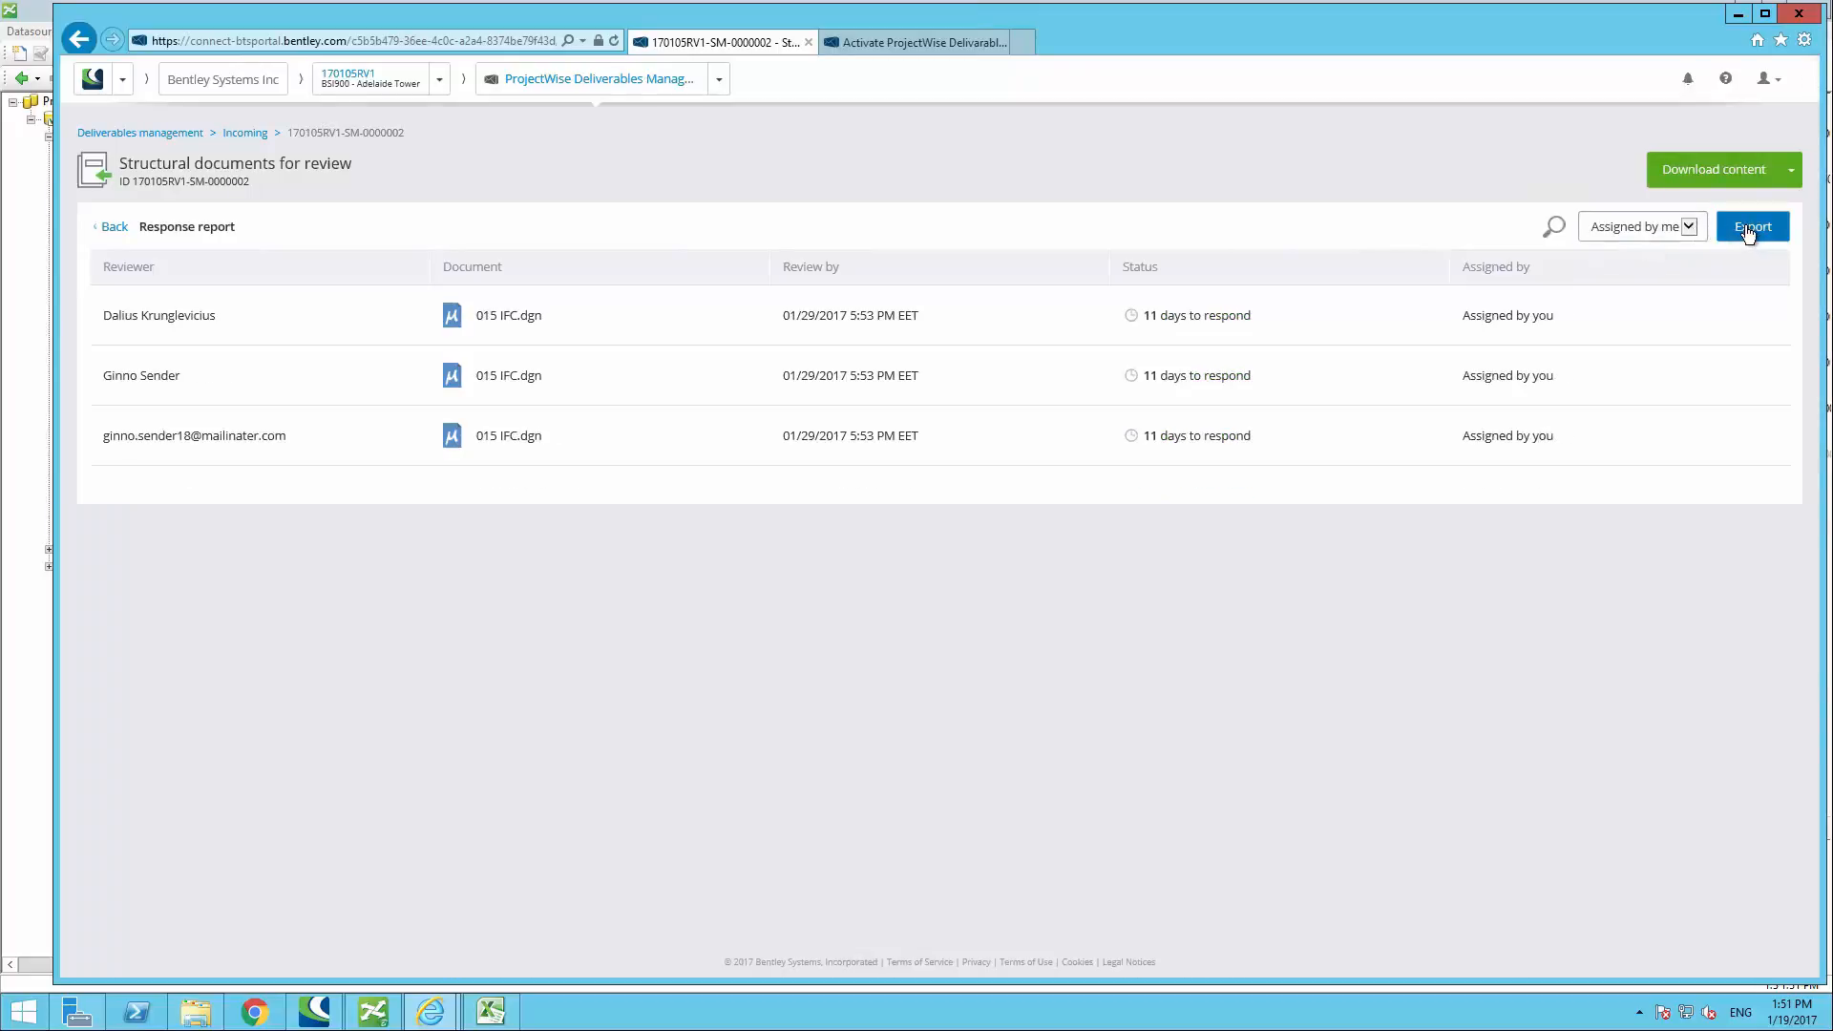
{"action": "left_click", "coordinate": [1734, 227]}
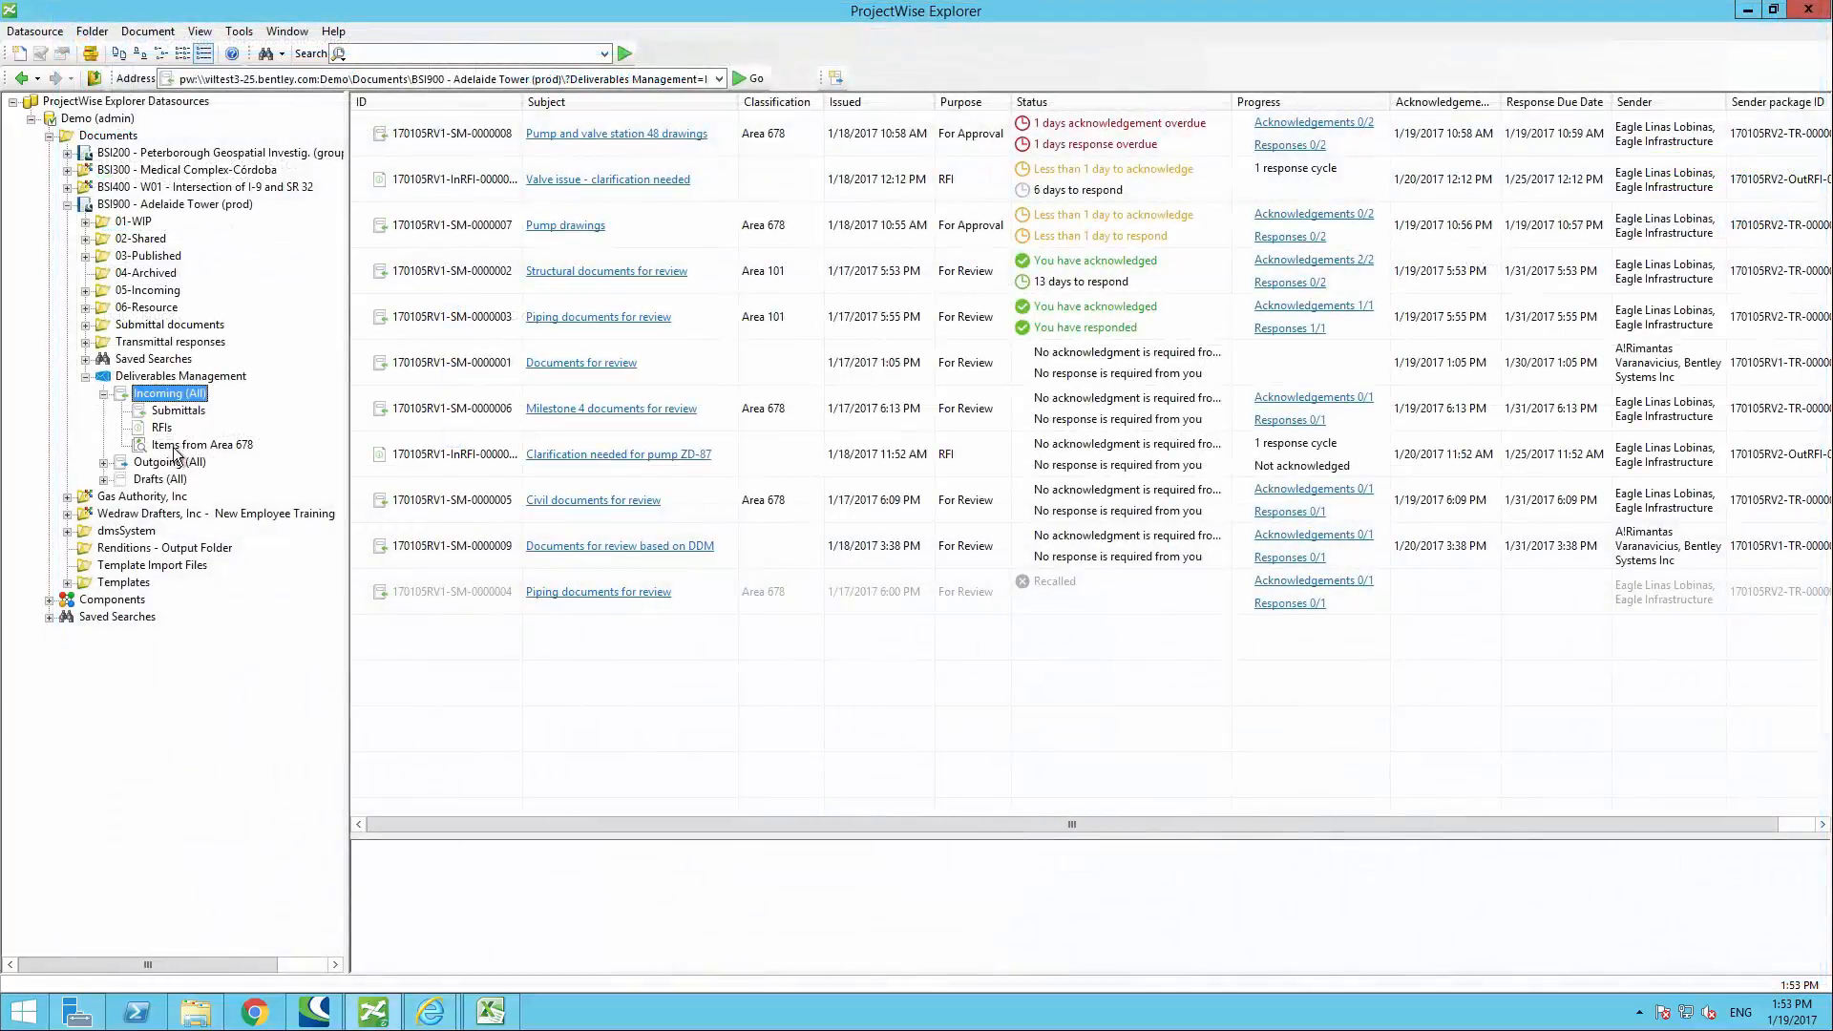
Step: In ProjectWise Explorer, review the incoming packages' due dates and senders and the full recipient list of the outgoing "Documents for review" transmittal
{"action": "right_click", "coordinate": [159, 400]}
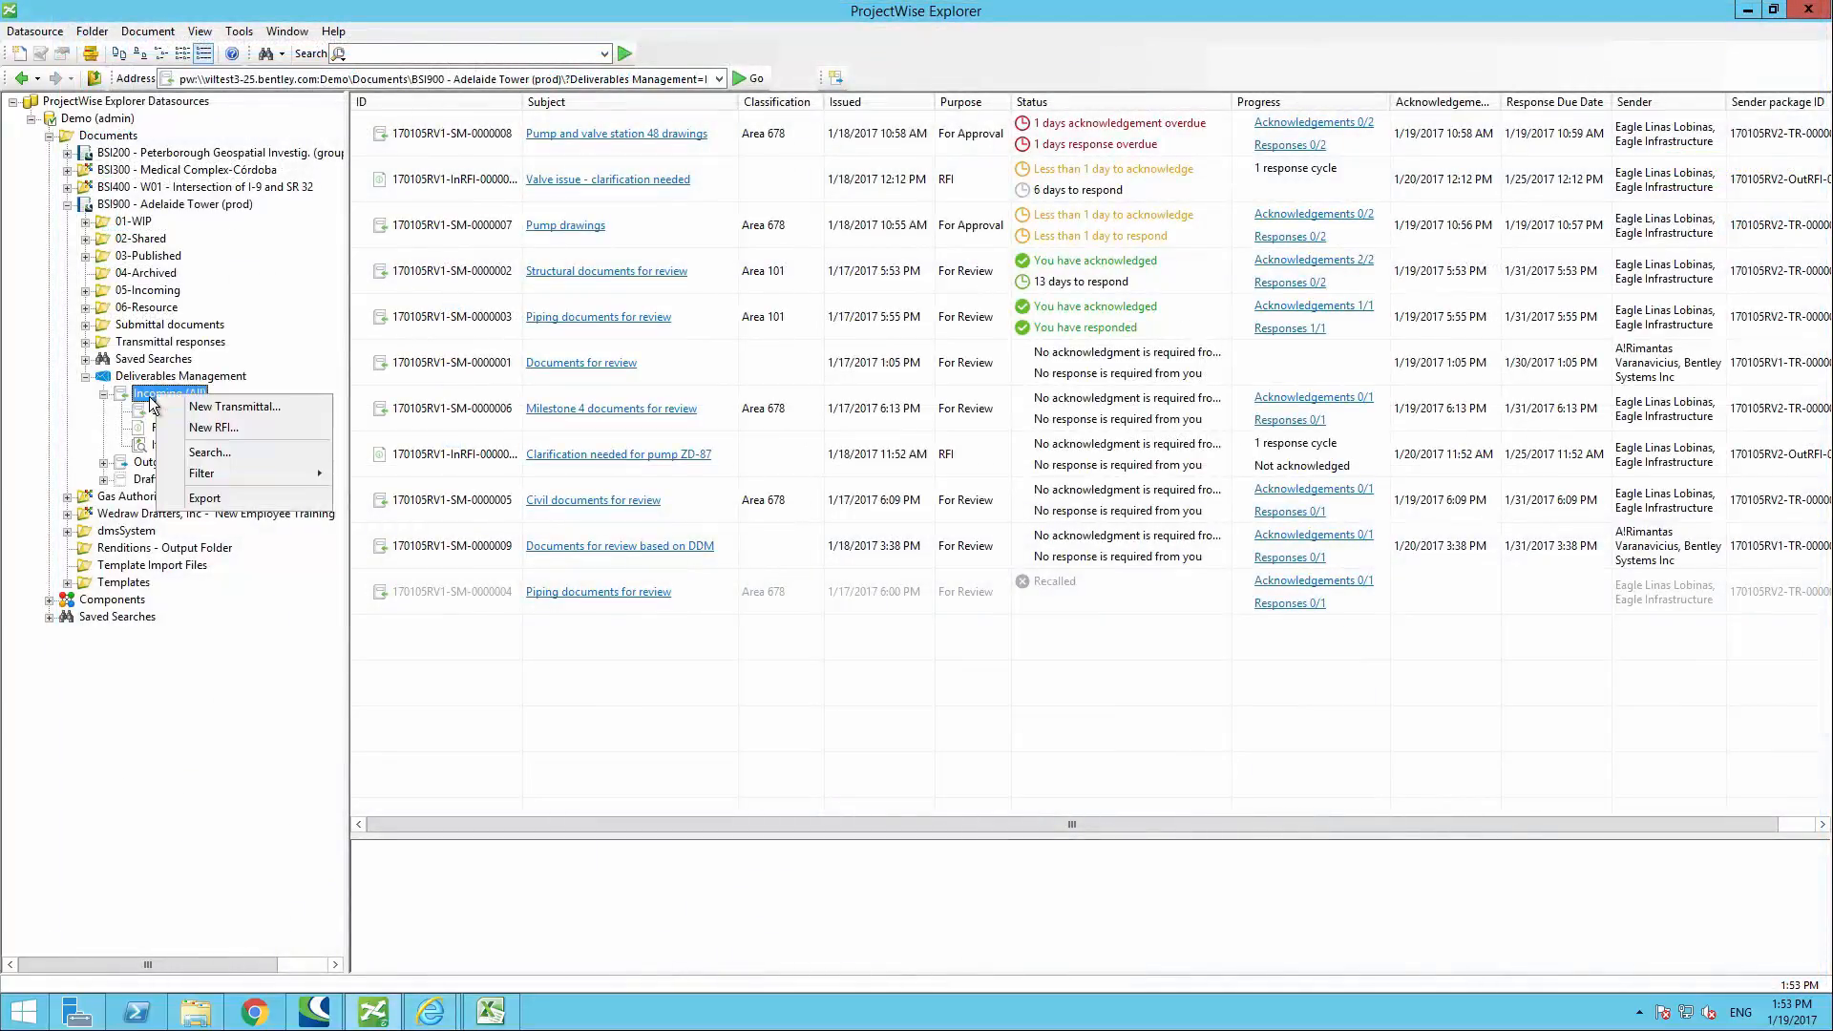
{"action": "left_click", "coordinate": [212, 482]}
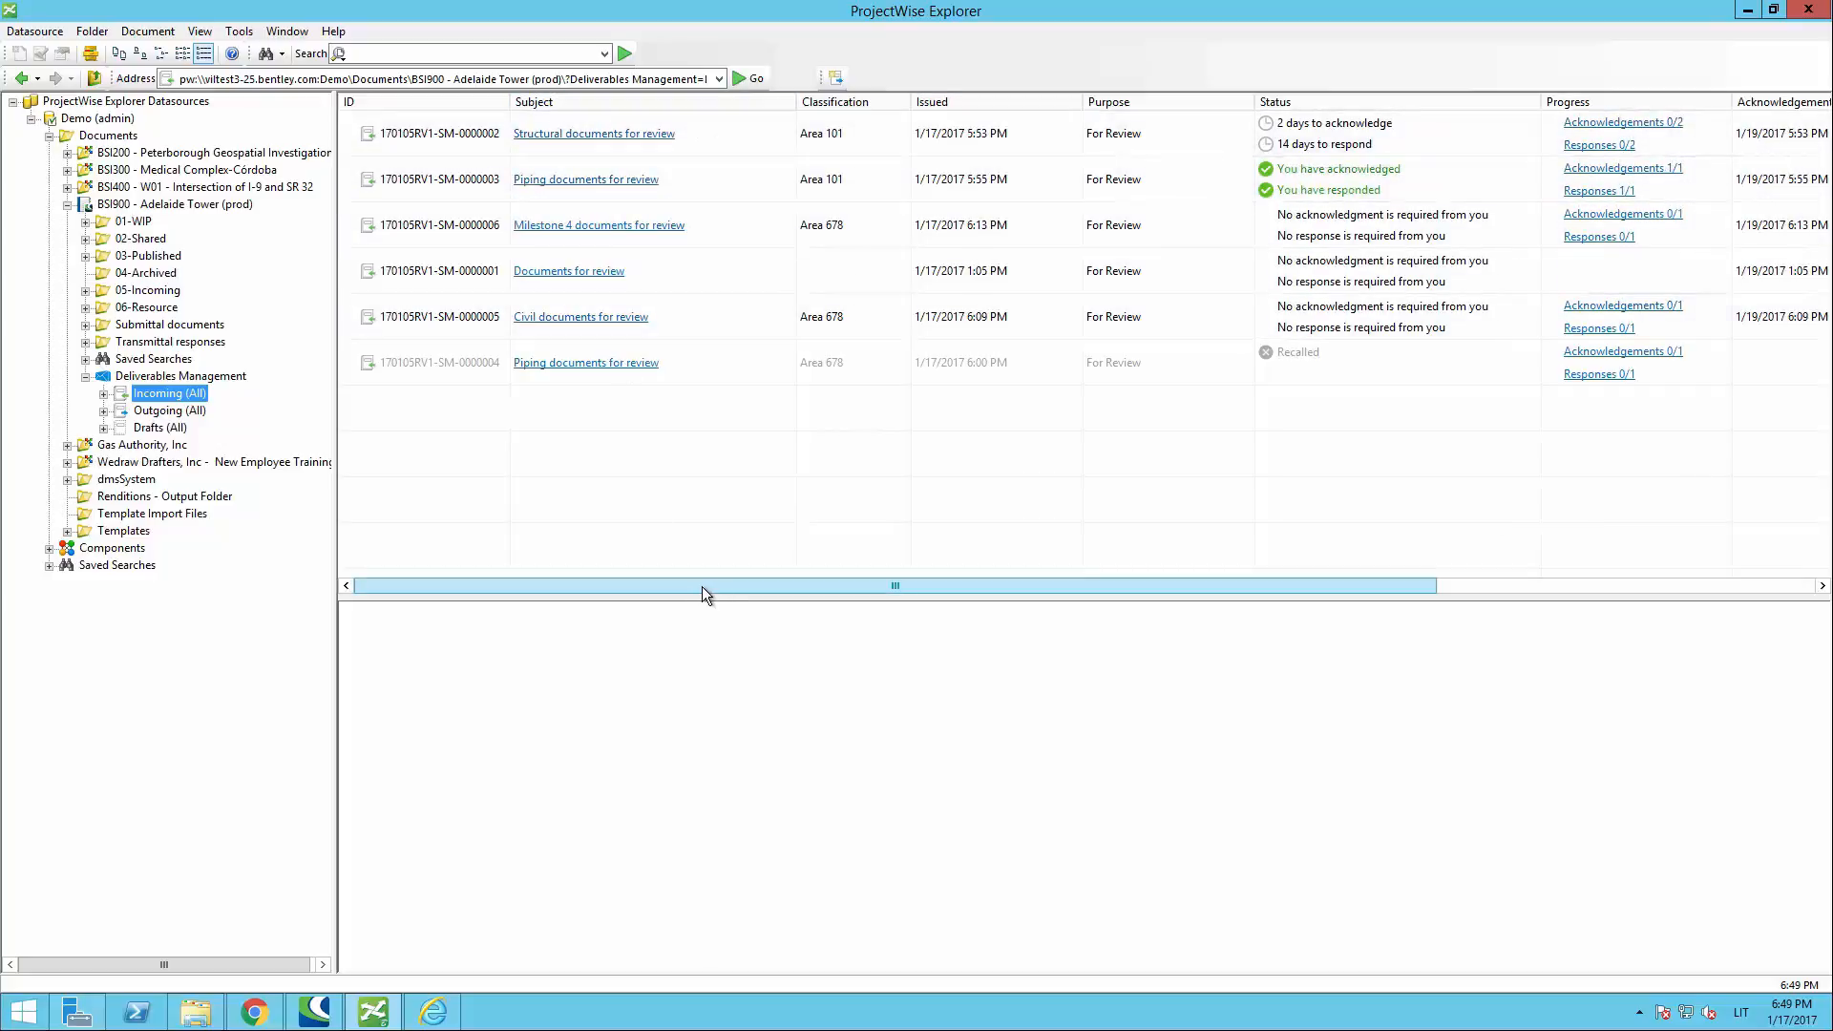
{"action": "left_click_drag", "start_coordinate": [708, 586], "coordinate": [1352, 607]}
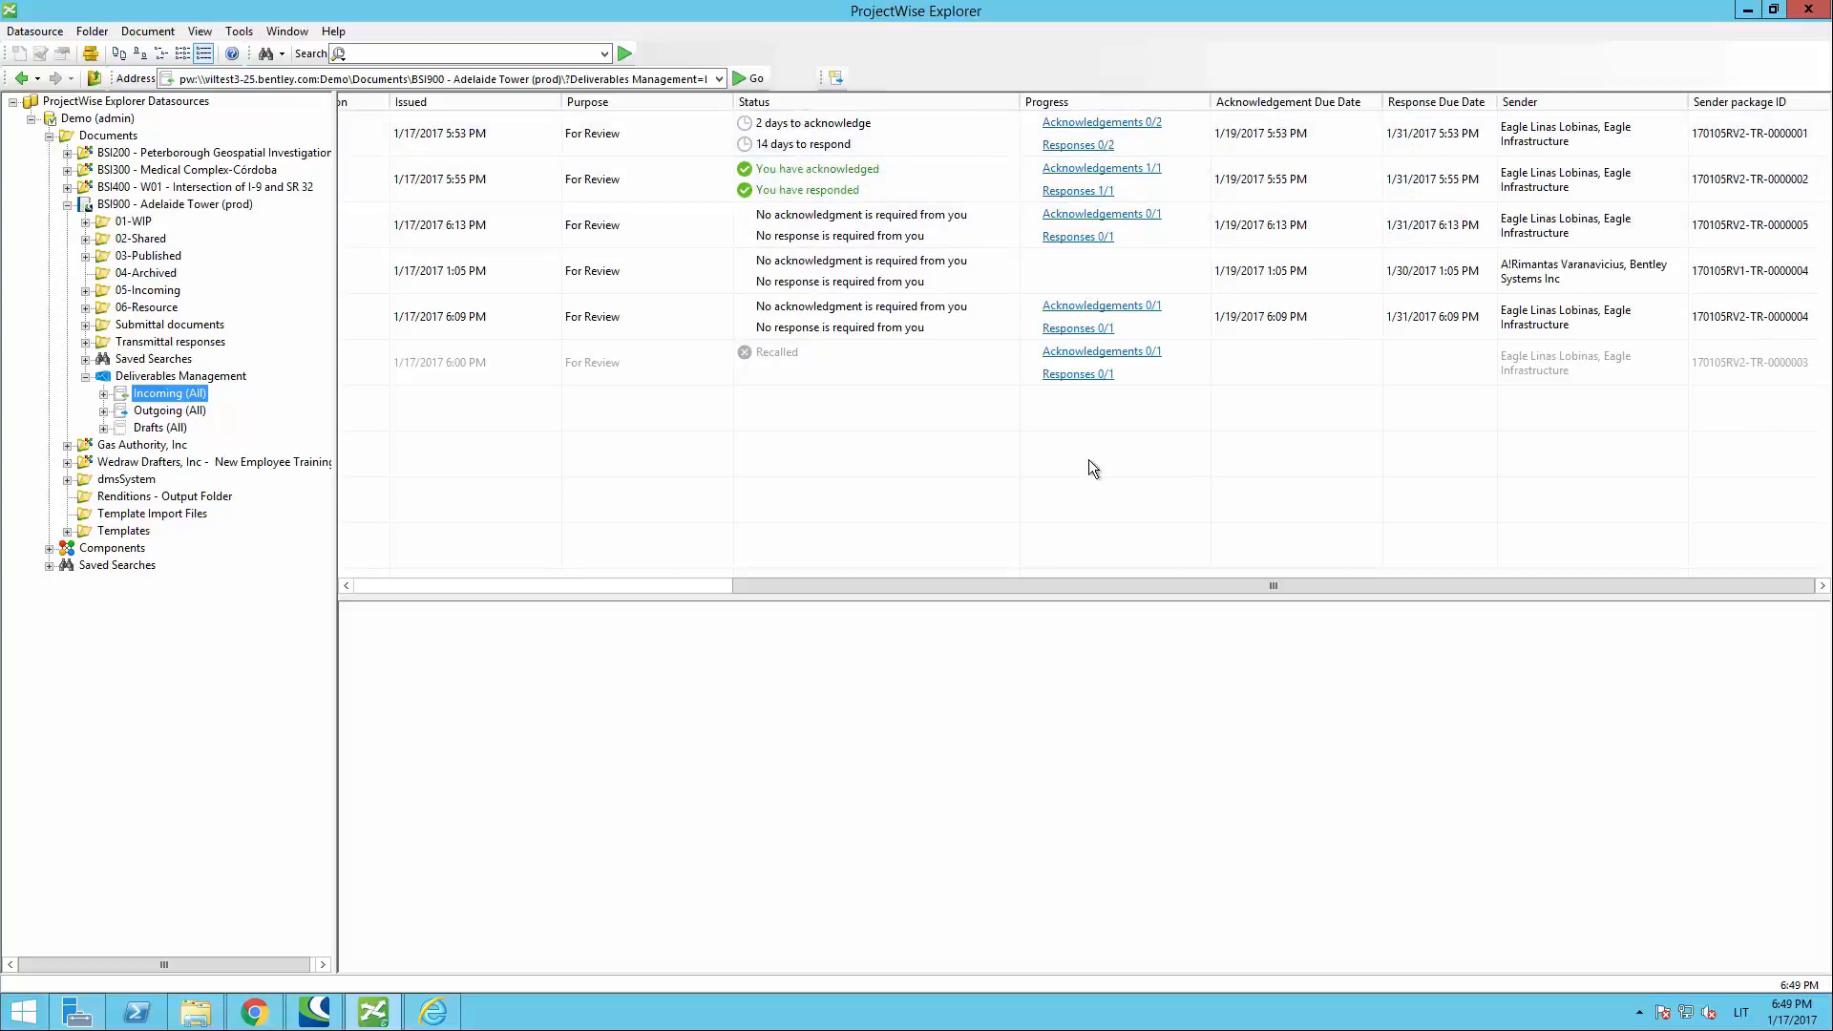
{"action": "left_click", "coordinate": [171, 411]}
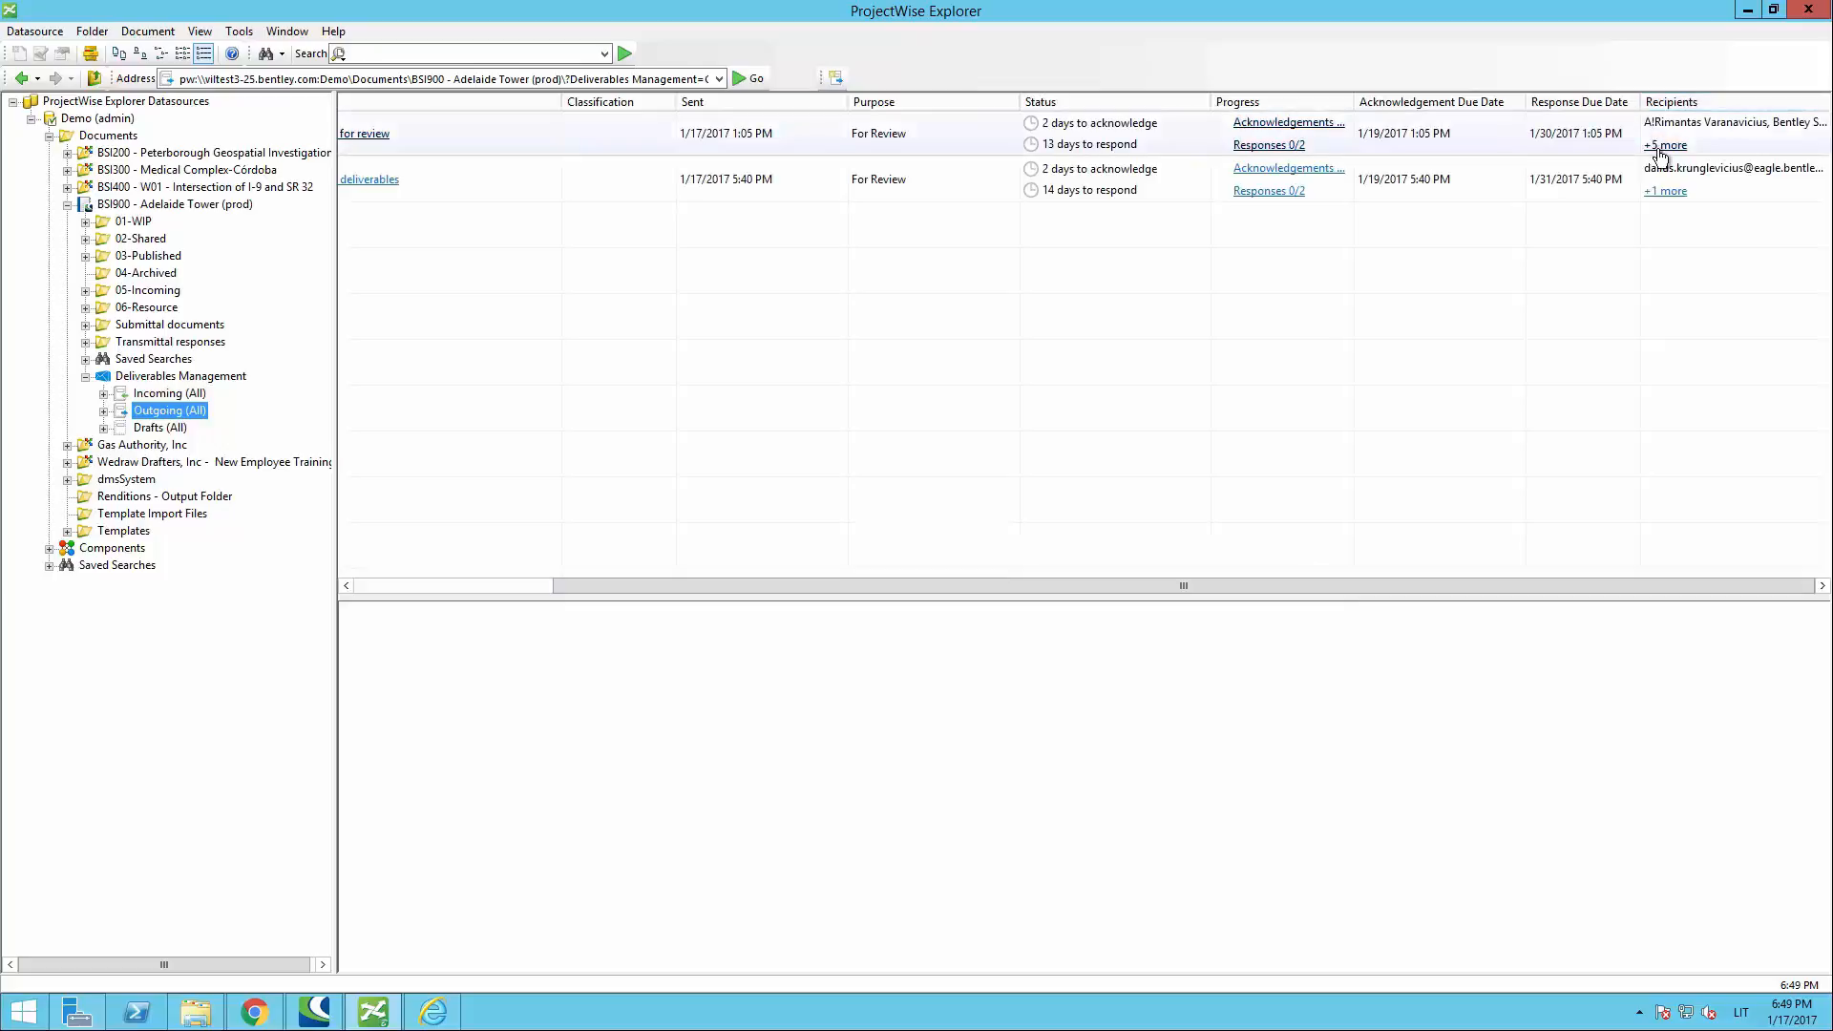
{"action": "mouse_move", "coordinate": [1671, 155]}
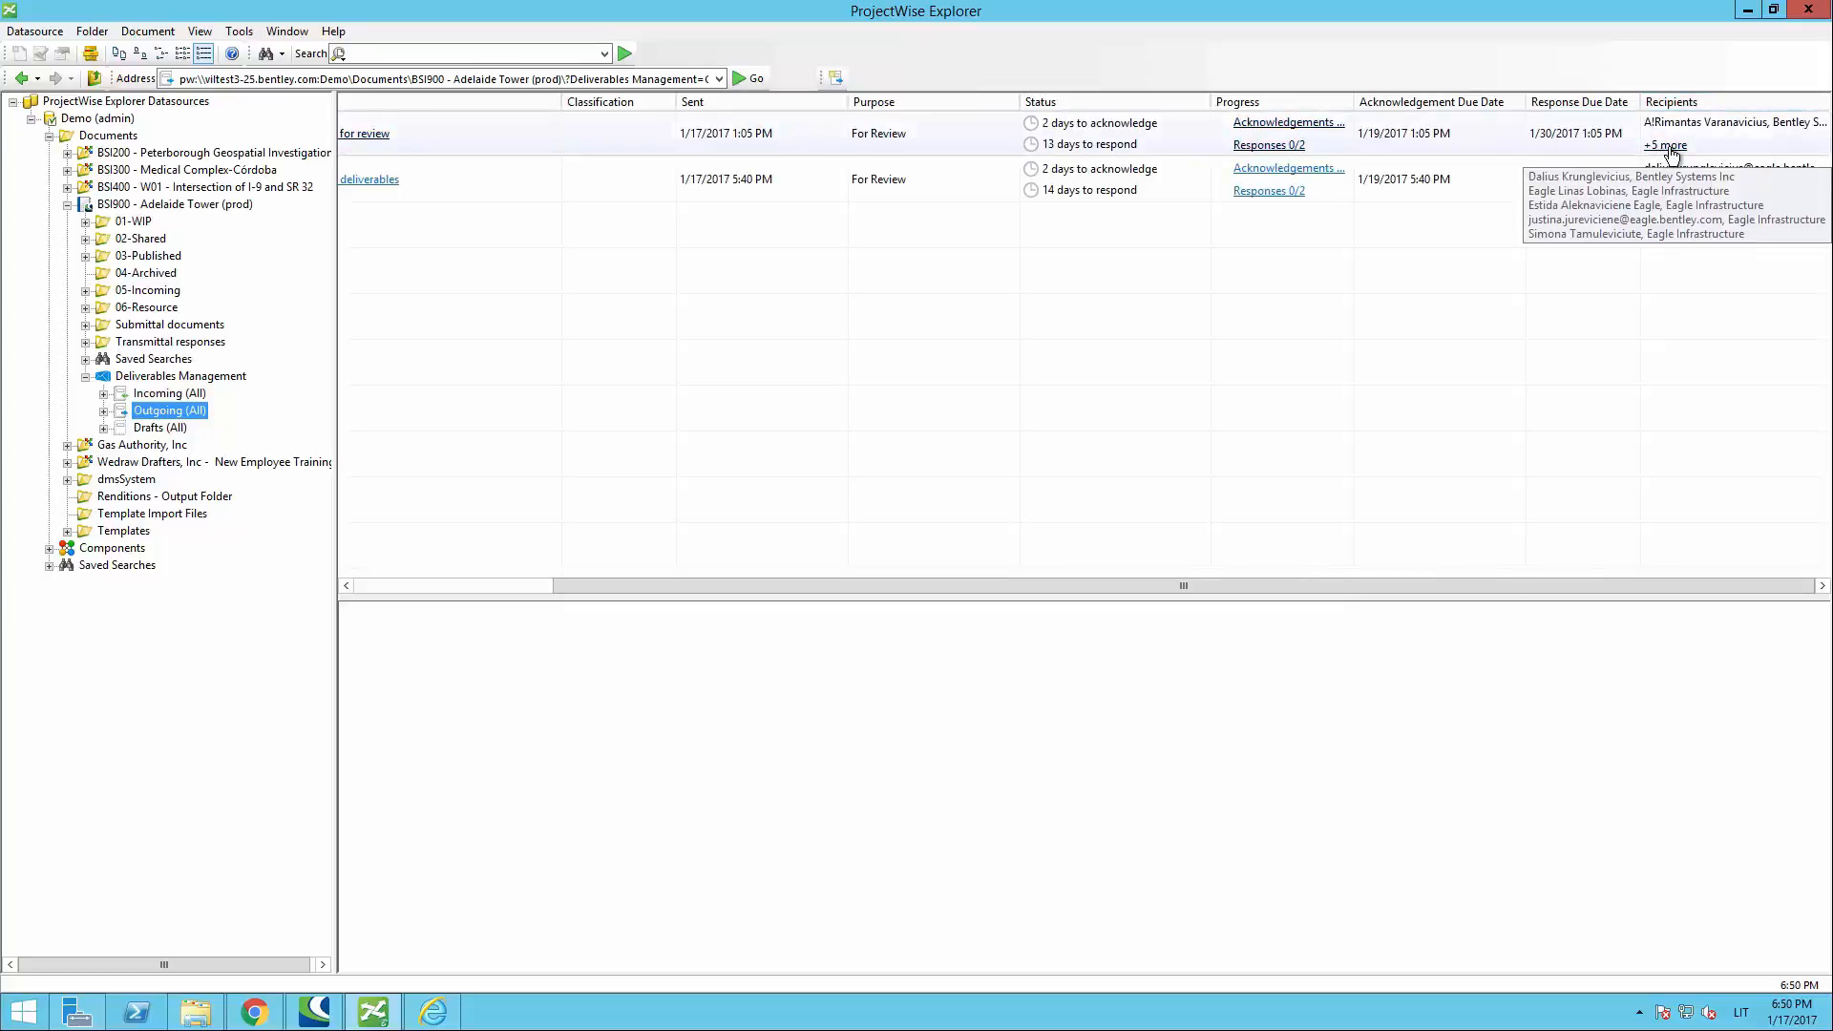
Step: Search all outgoing packages for a recipient's first name and narrow the Subject column to review the matching package's dates and status
{"action": "right_click", "coordinate": [151, 416]}
{"action": "left_click", "coordinate": [202, 473]}
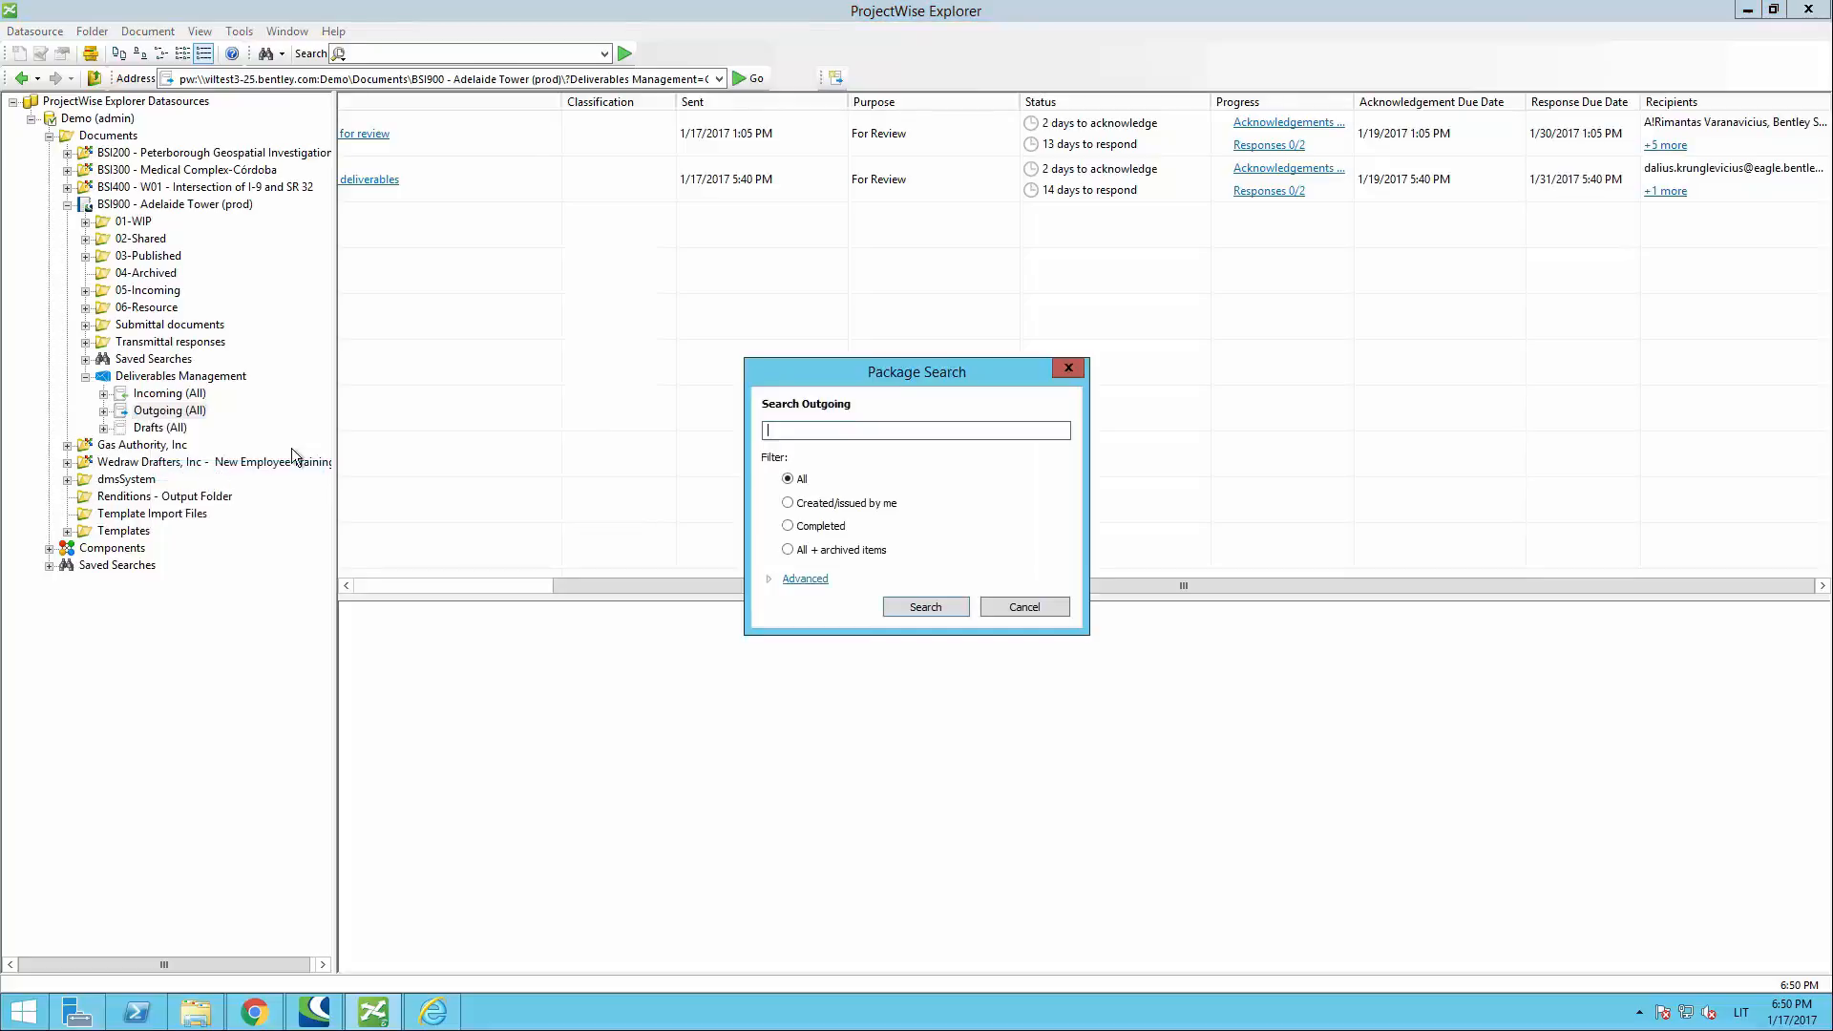
{"action": "type", "text": "justina"}
{"action": "key", "text": "Return"}
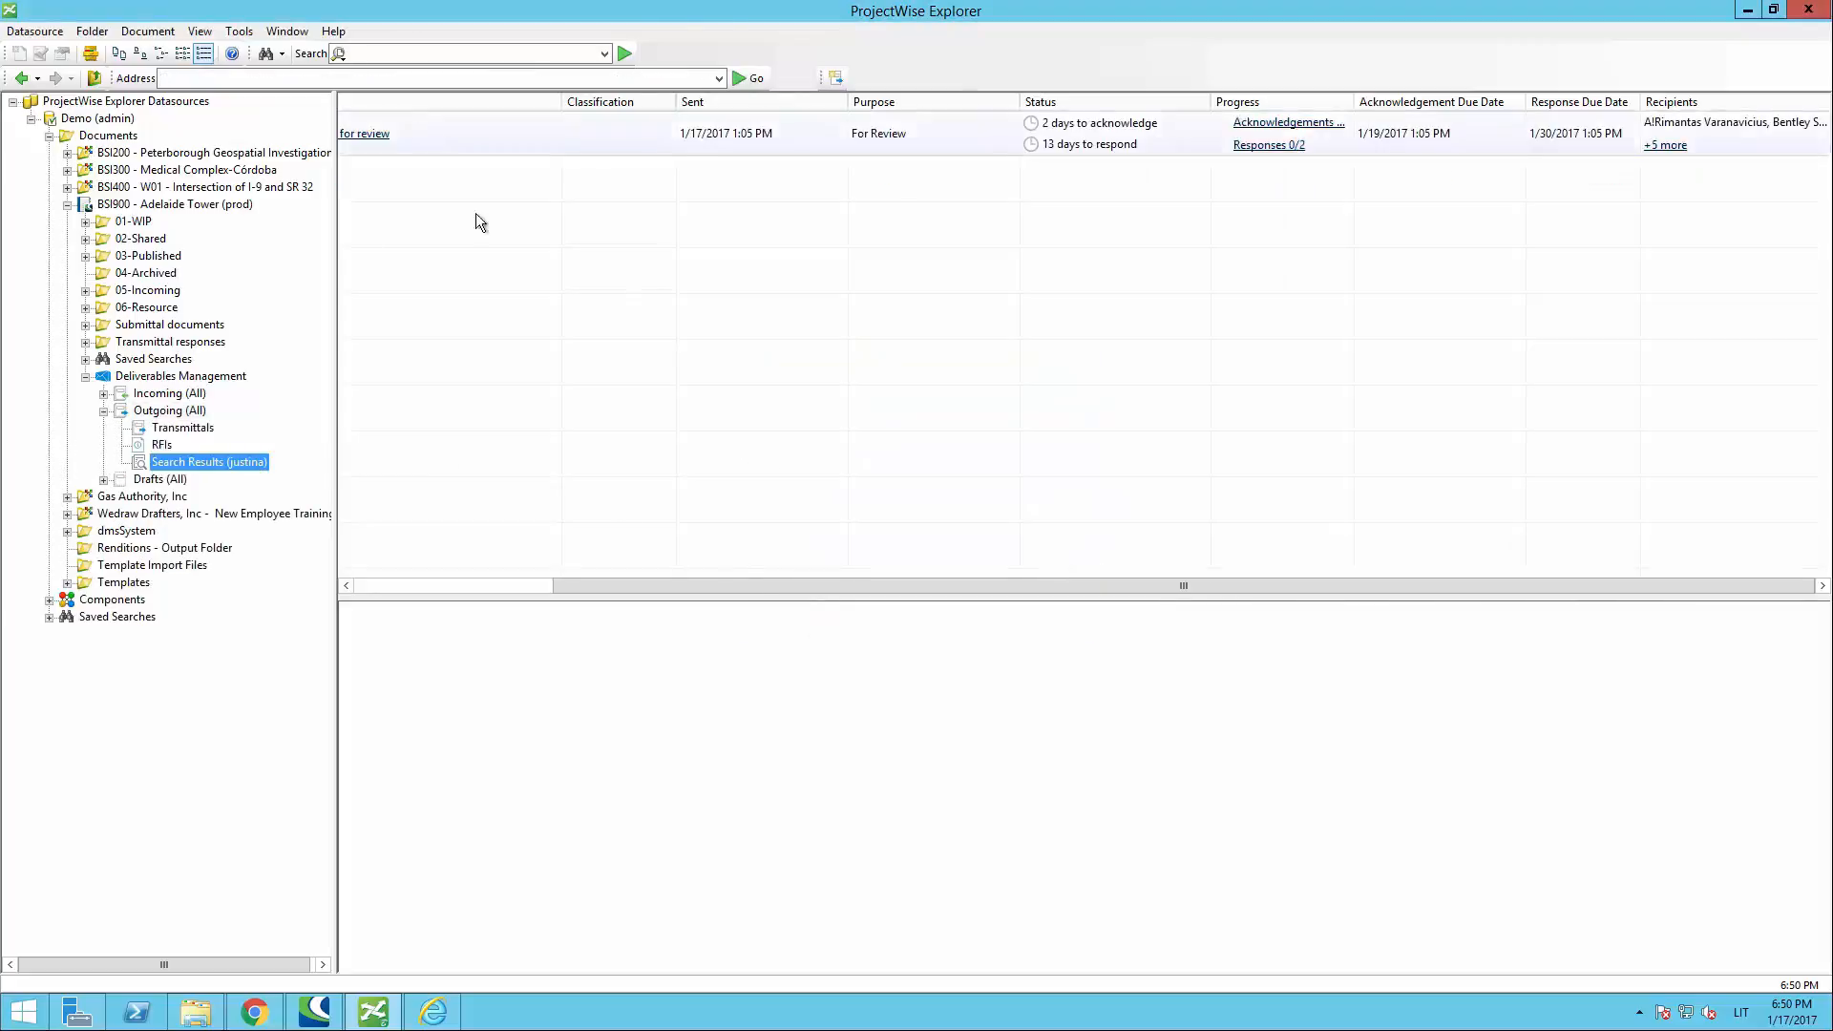
{"action": "left_click_drag", "start_coordinate": [758, 584], "coordinate": [401, 584]}
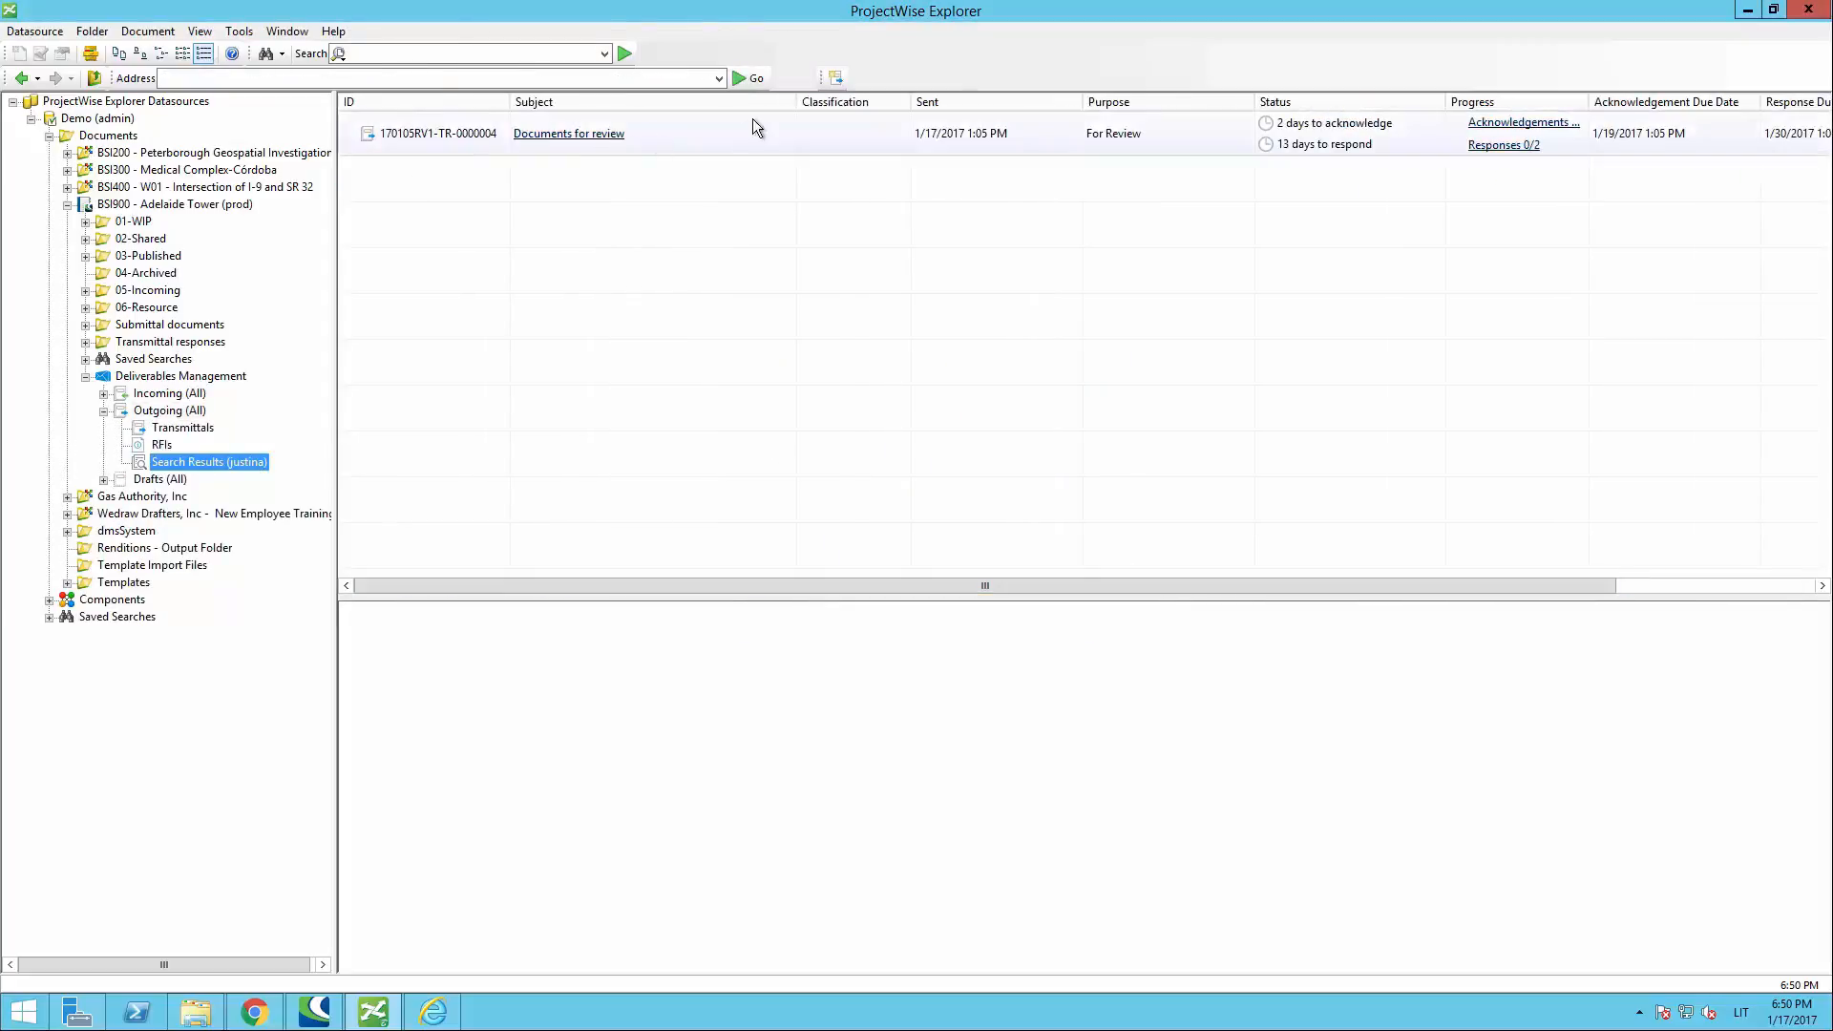
{"action": "left_click_drag", "start_coordinate": [797, 101], "coordinate": [713, 101]}
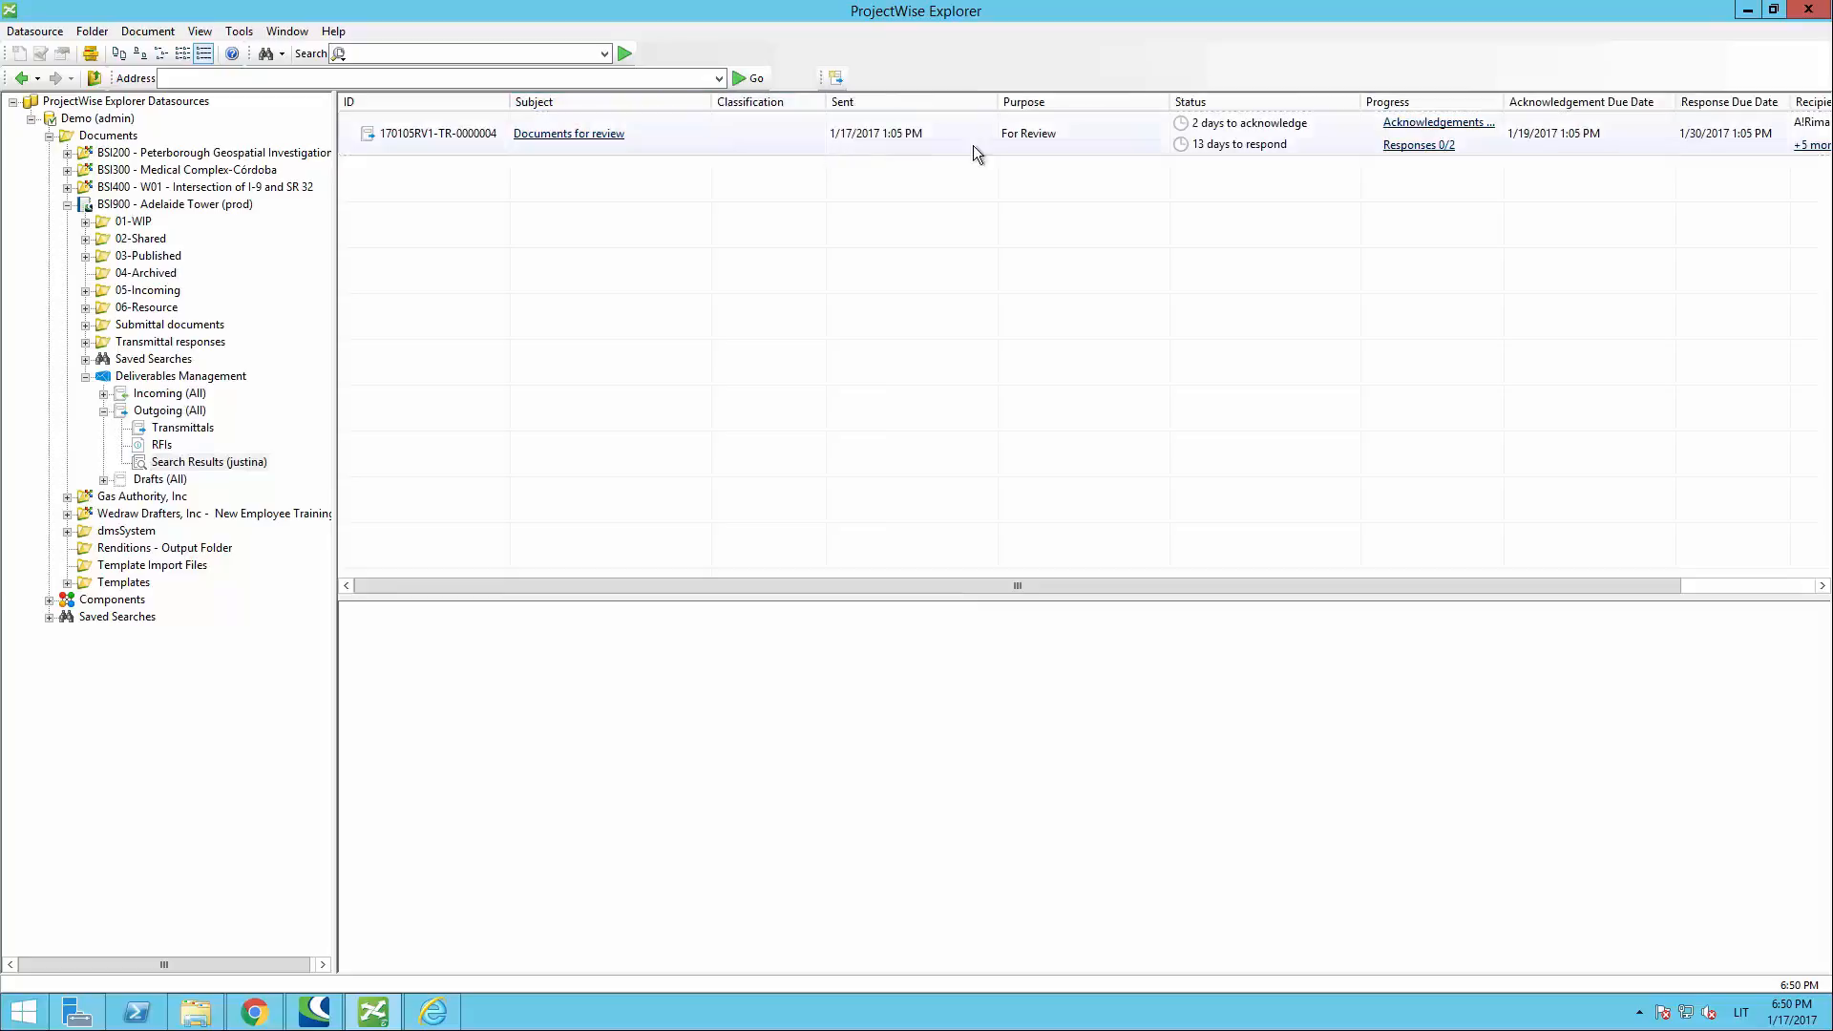
{"action": "left_click_drag", "start_coordinate": [1096, 588], "coordinate": [842, 590]}
Step: Repeat the outgoing package search with another recipient's first name
{"action": "right_click", "coordinate": [244, 466]}
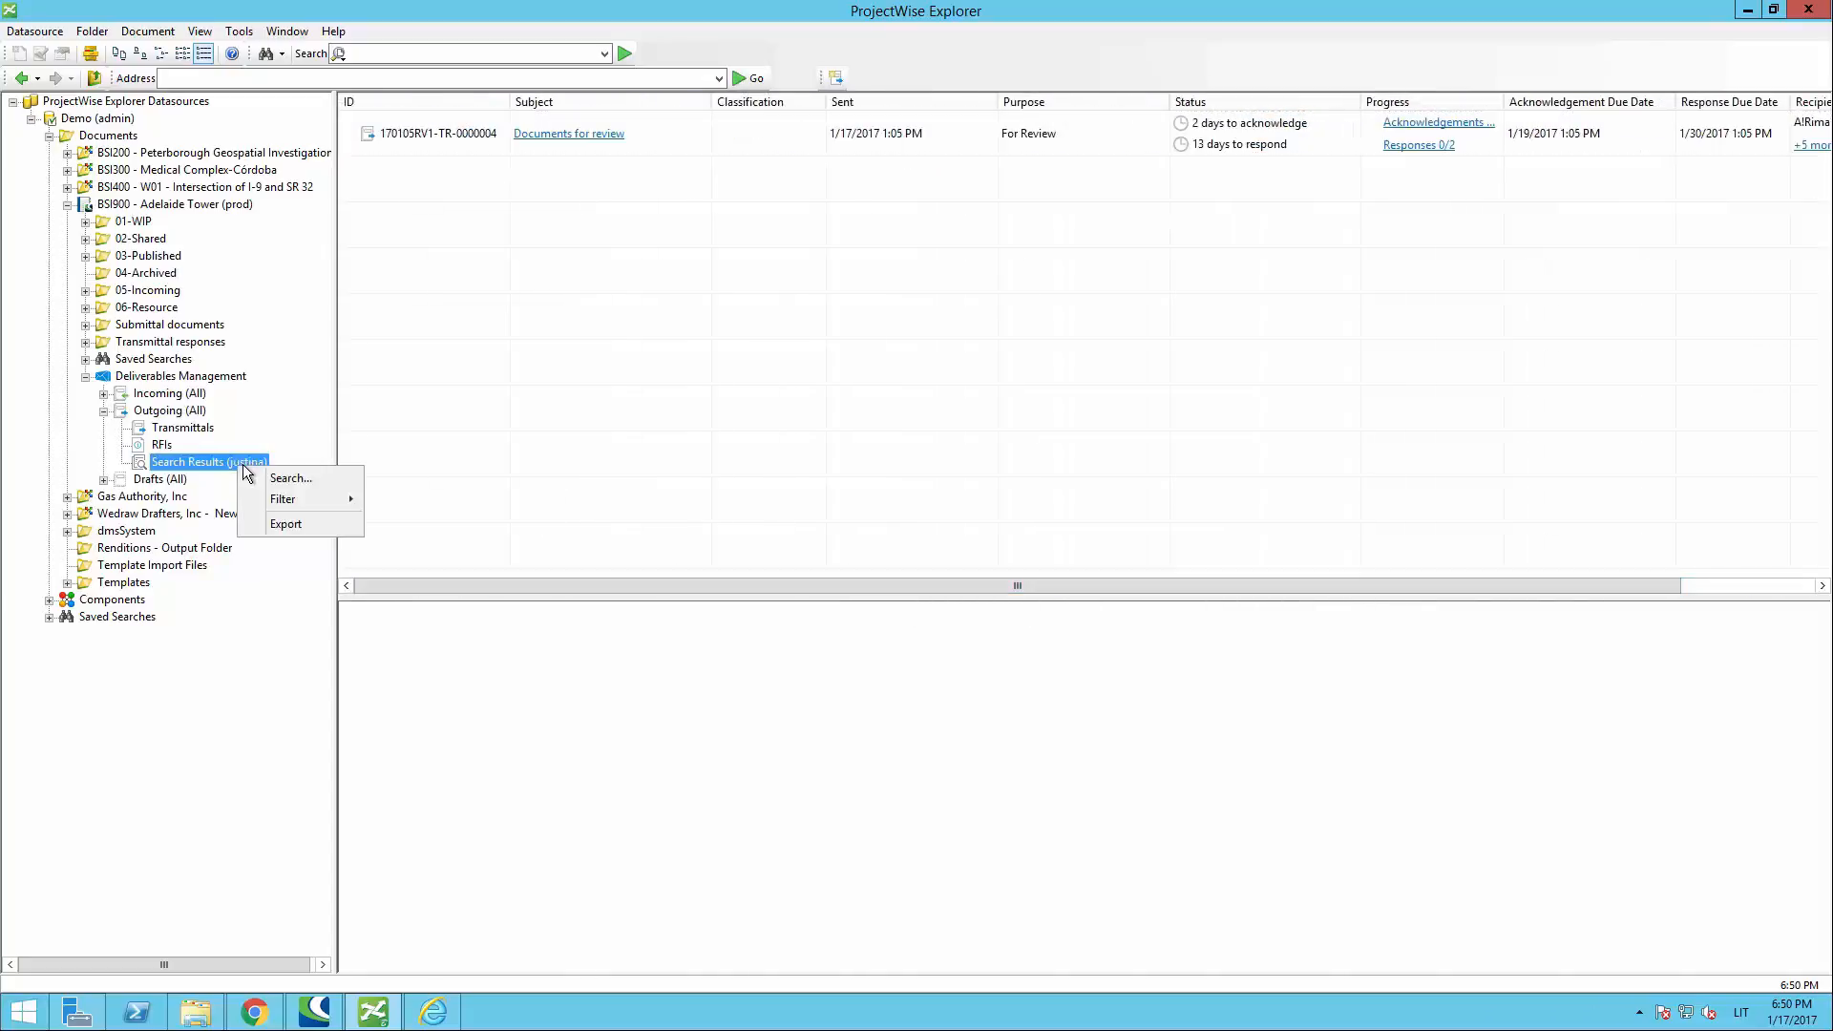
{"action": "left_click", "coordinate": [286, 478]}
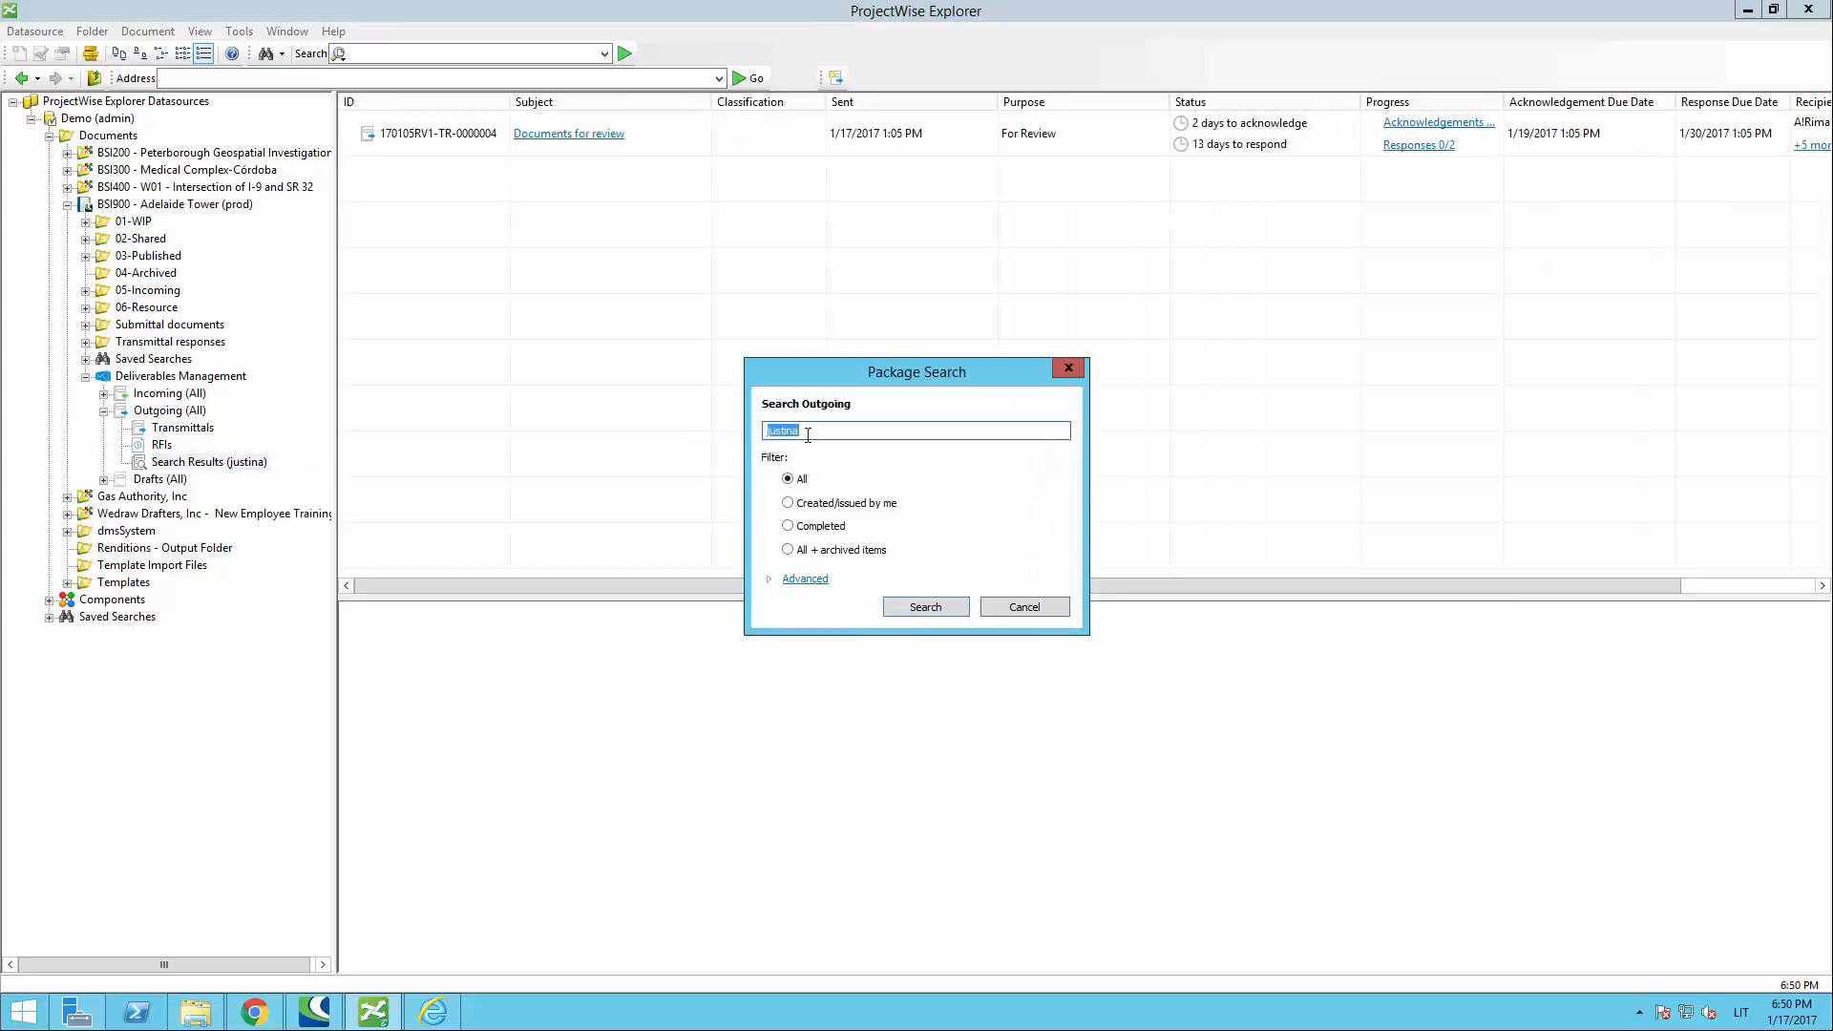
{"action": "type", "text": "simona"}
{"action": "key", "text": "Return"}
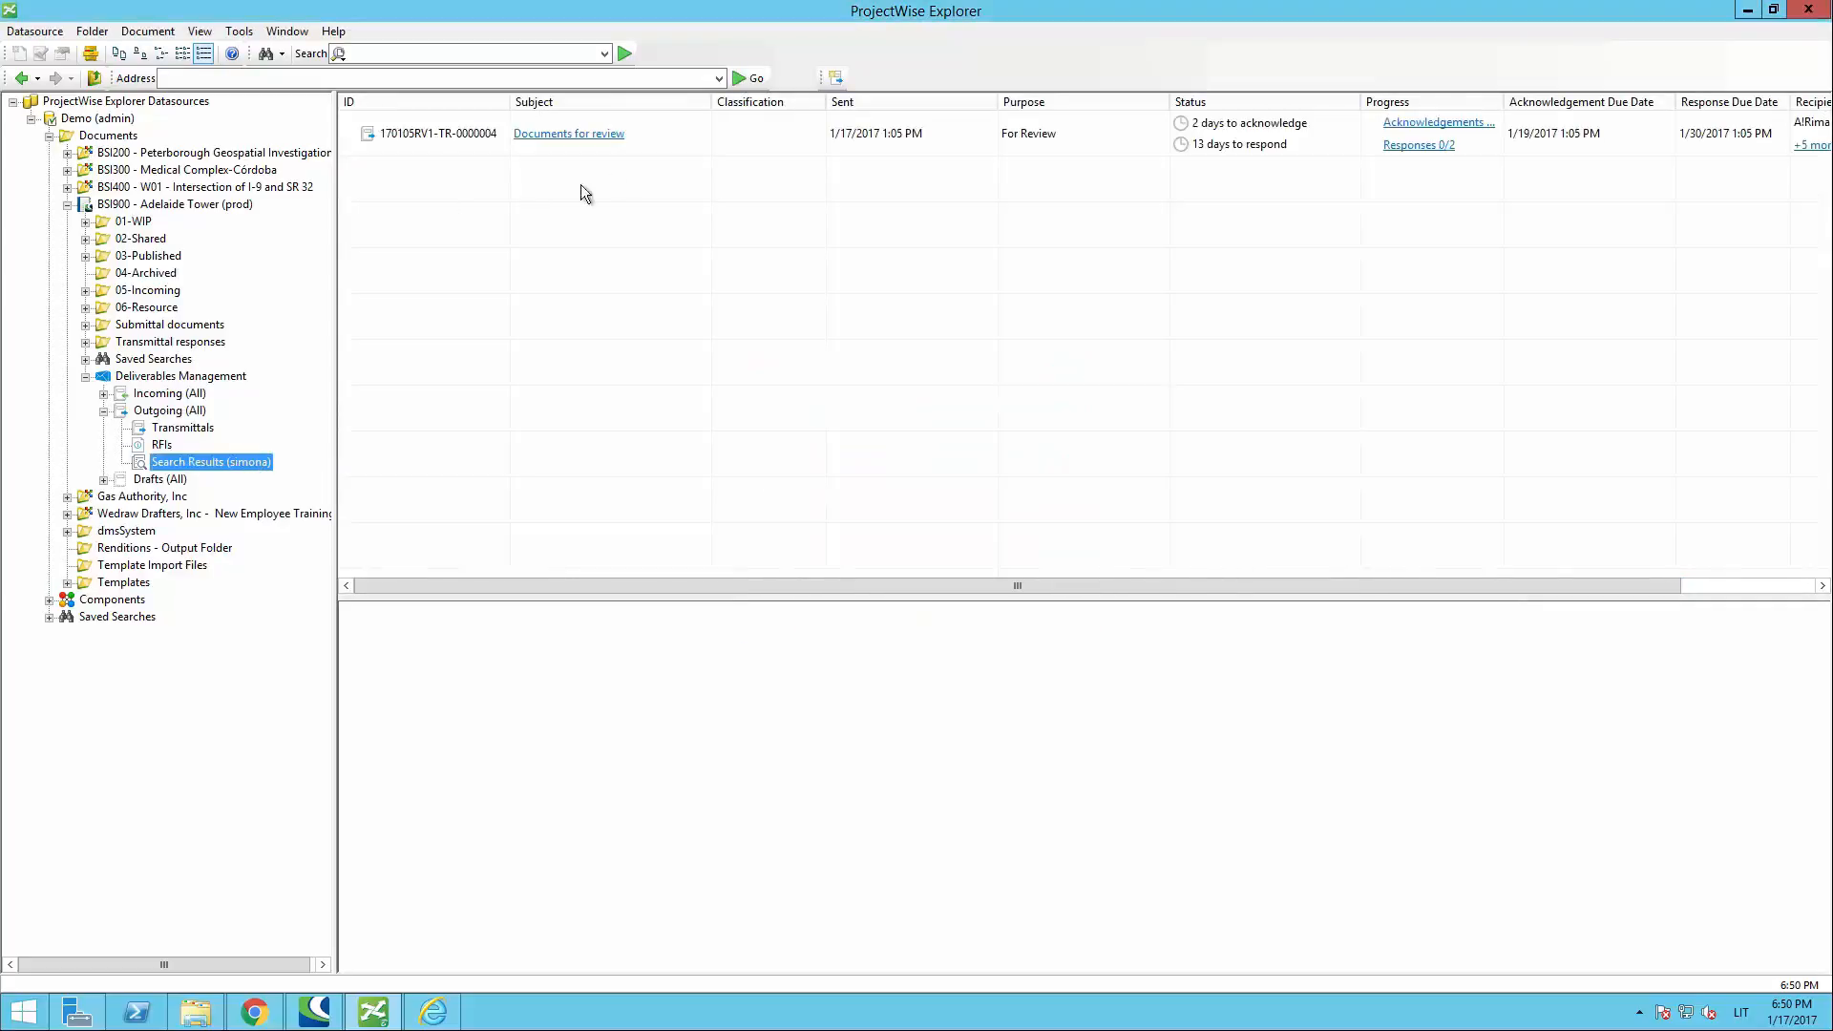
Step: Search all incoming packages for "area 678"
{"action": "left_click", "coordinate": [167, 393]}
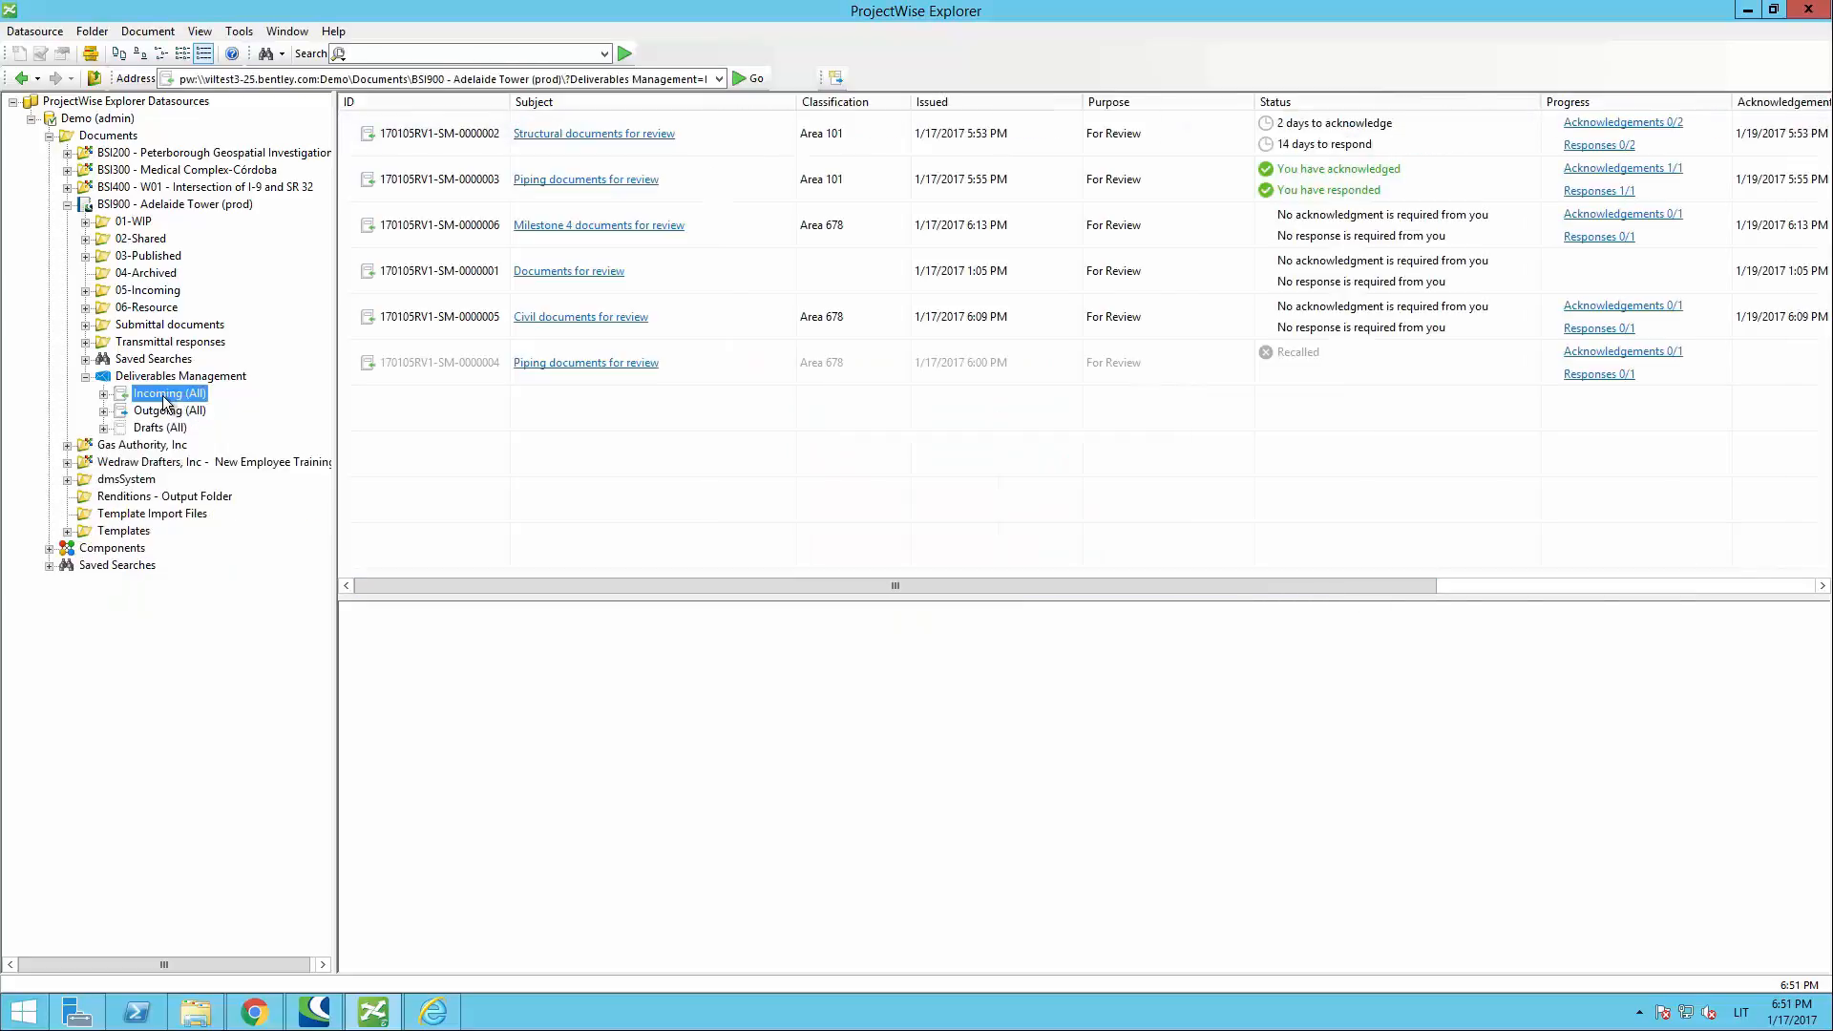
{"action": "right_click", "coordinate": [163, 395]}
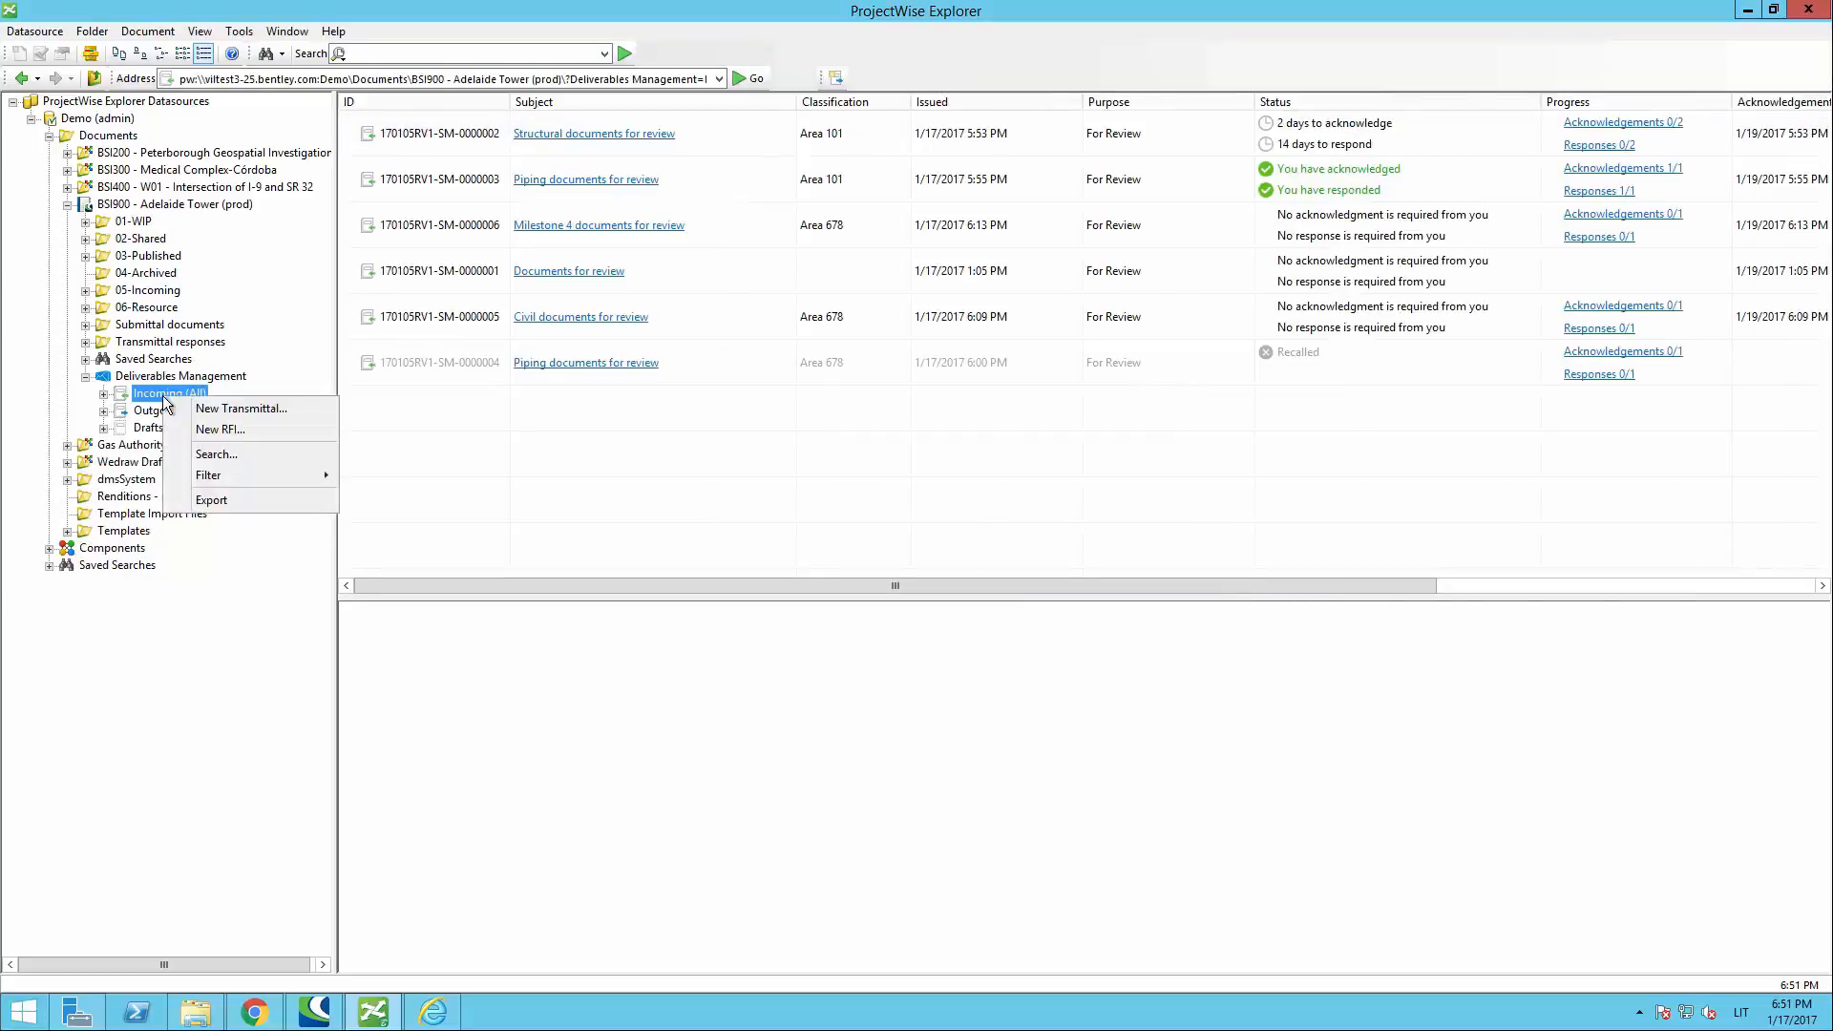
{"action": "left_click", "coordinate": [249, 456]}
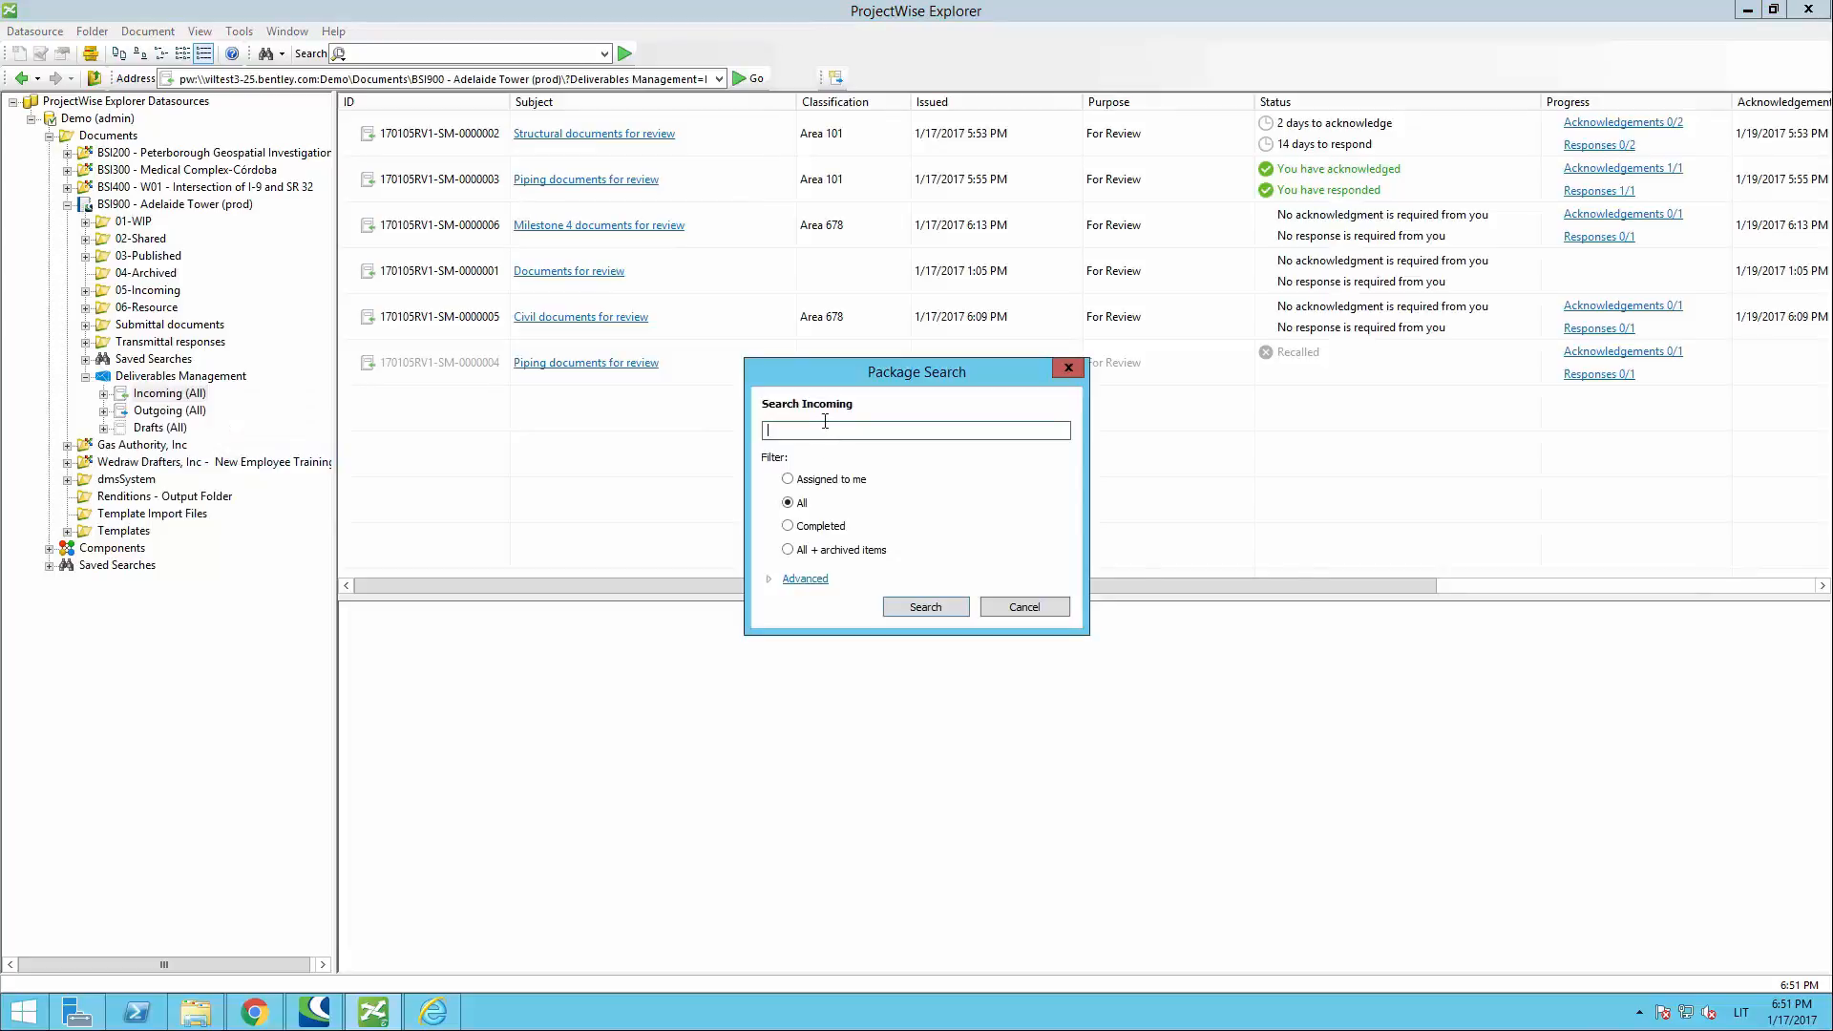
{"action": "type", "text": "area 678"}
{"action": "key", "text": "Return"}
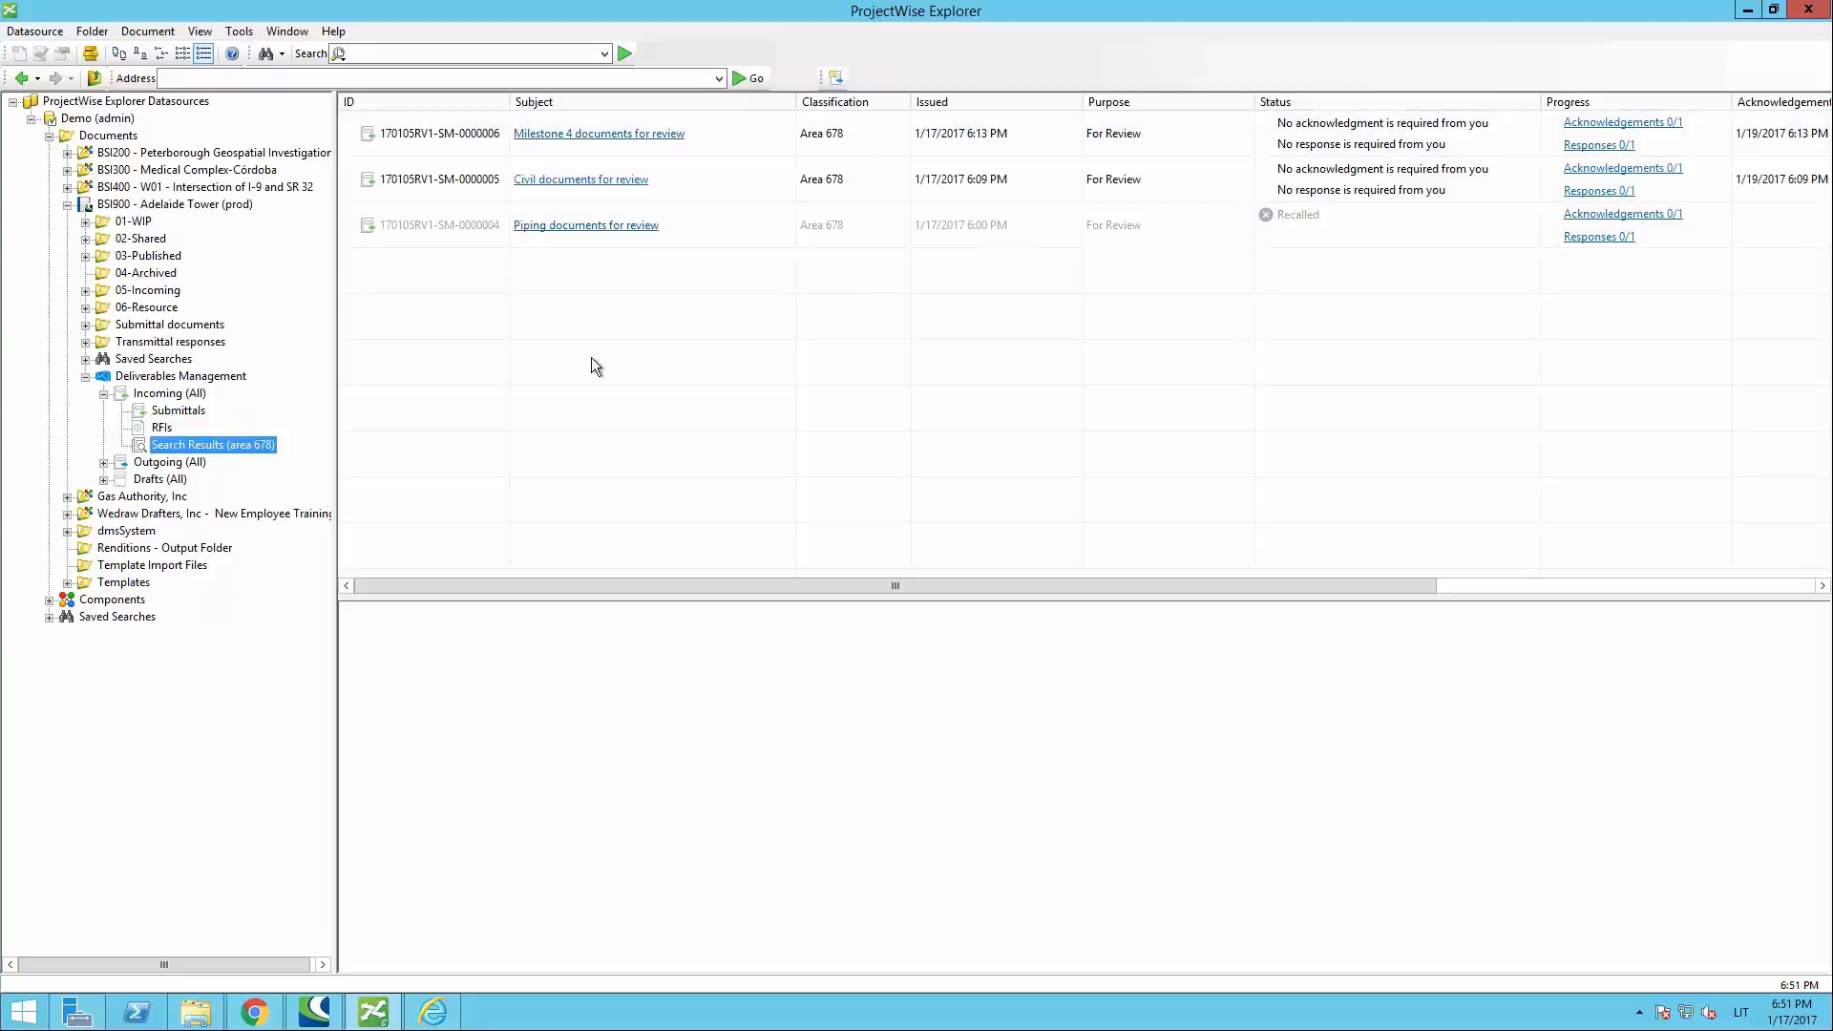
Step: Save the incoming "area 678" search for quick reuse as "Items that belong to Area 678"
{"action": "right_click", "coordinate": [182, 451]}
{"action": "left_click", "coordinate": [205, 457]}
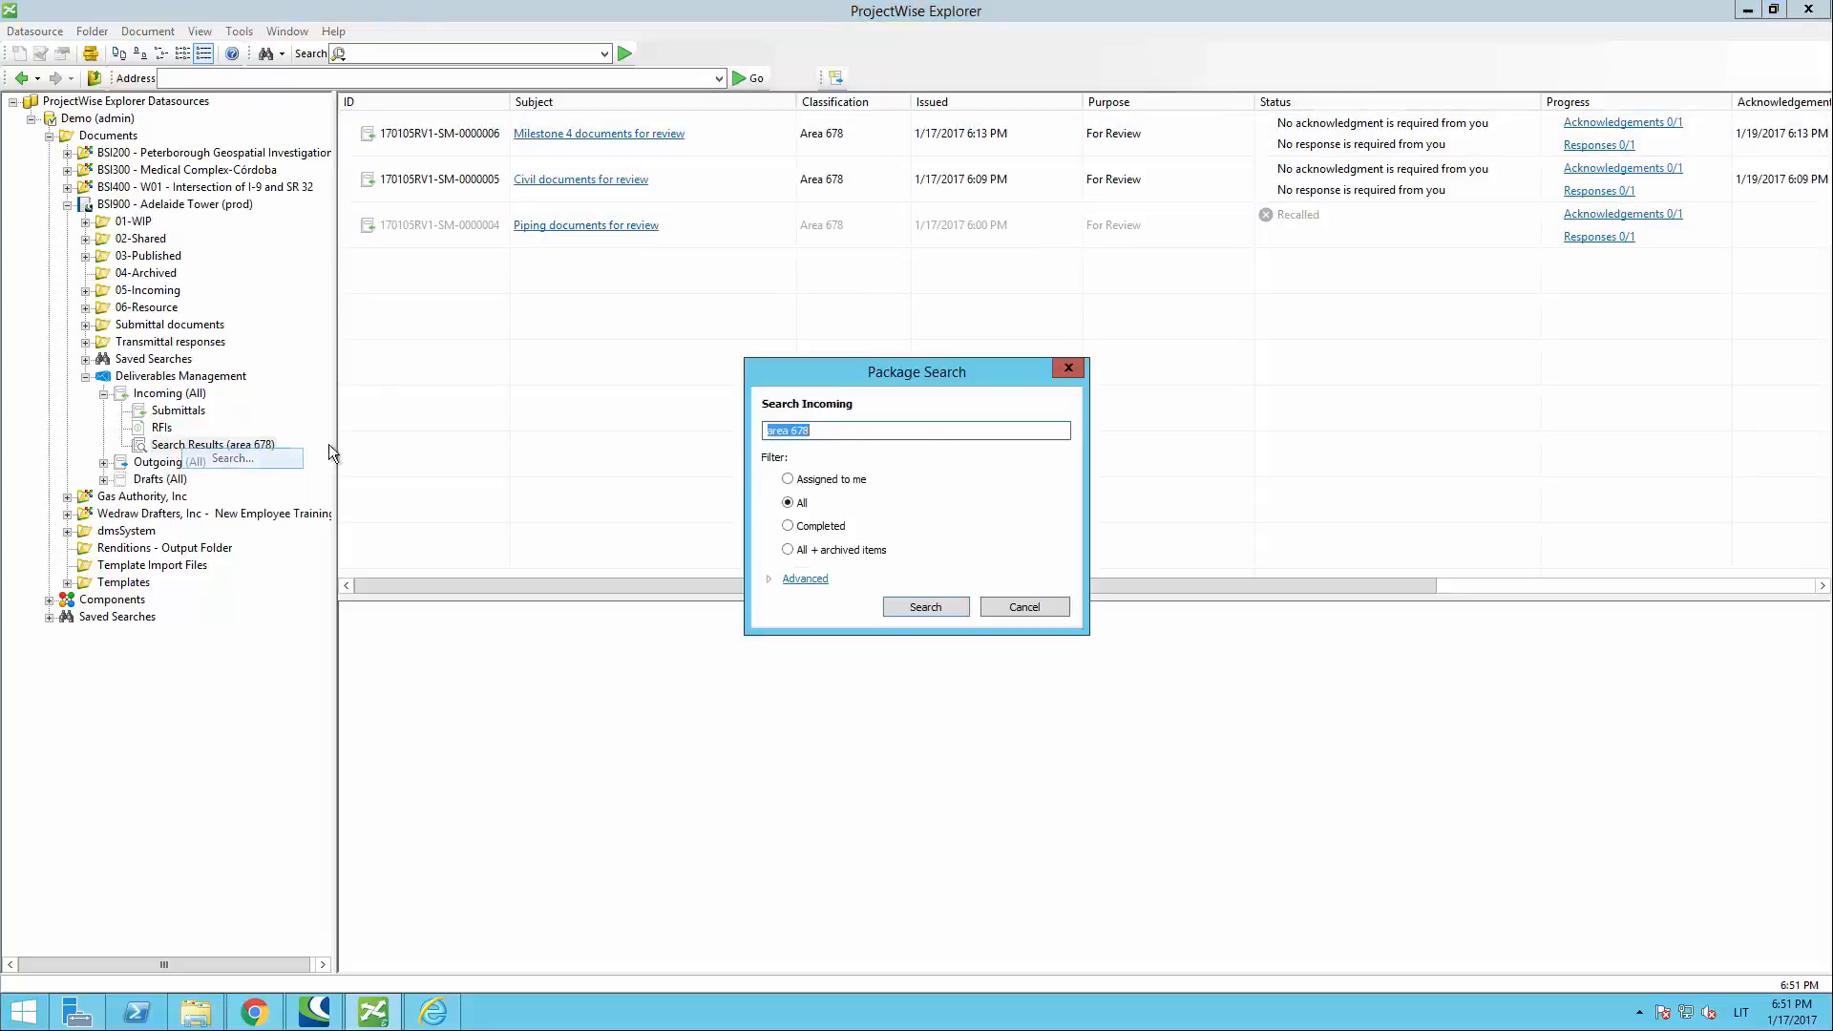
{"action": "left_click", "coordinate": [803, 580]}
{"action": "left_click", "coordinate": [845, 623]}
{"action": "type", "text": "Items that belong to "}
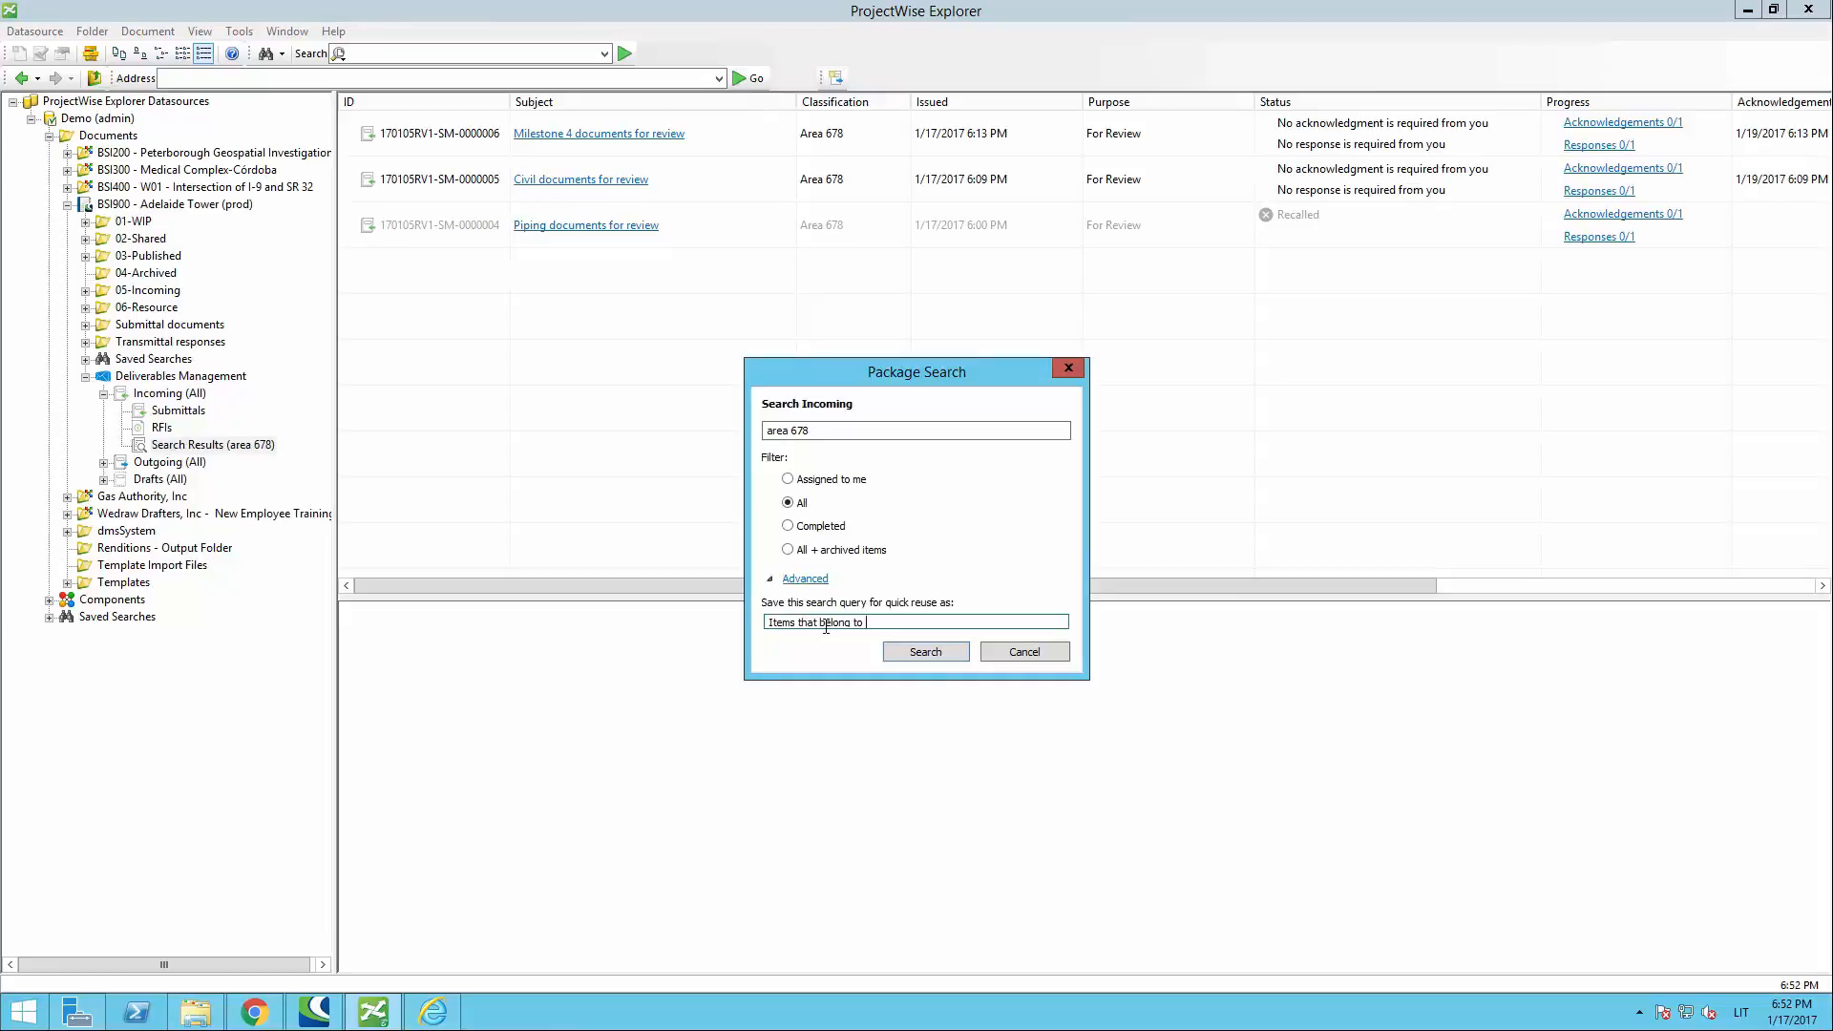
{"action": "type", "text": "area 678"}
{"action": "key", "text": "Delete"}
{"action": "type", "text": "A"}
{"action": "left_click", "coordinate": [914, 655]}
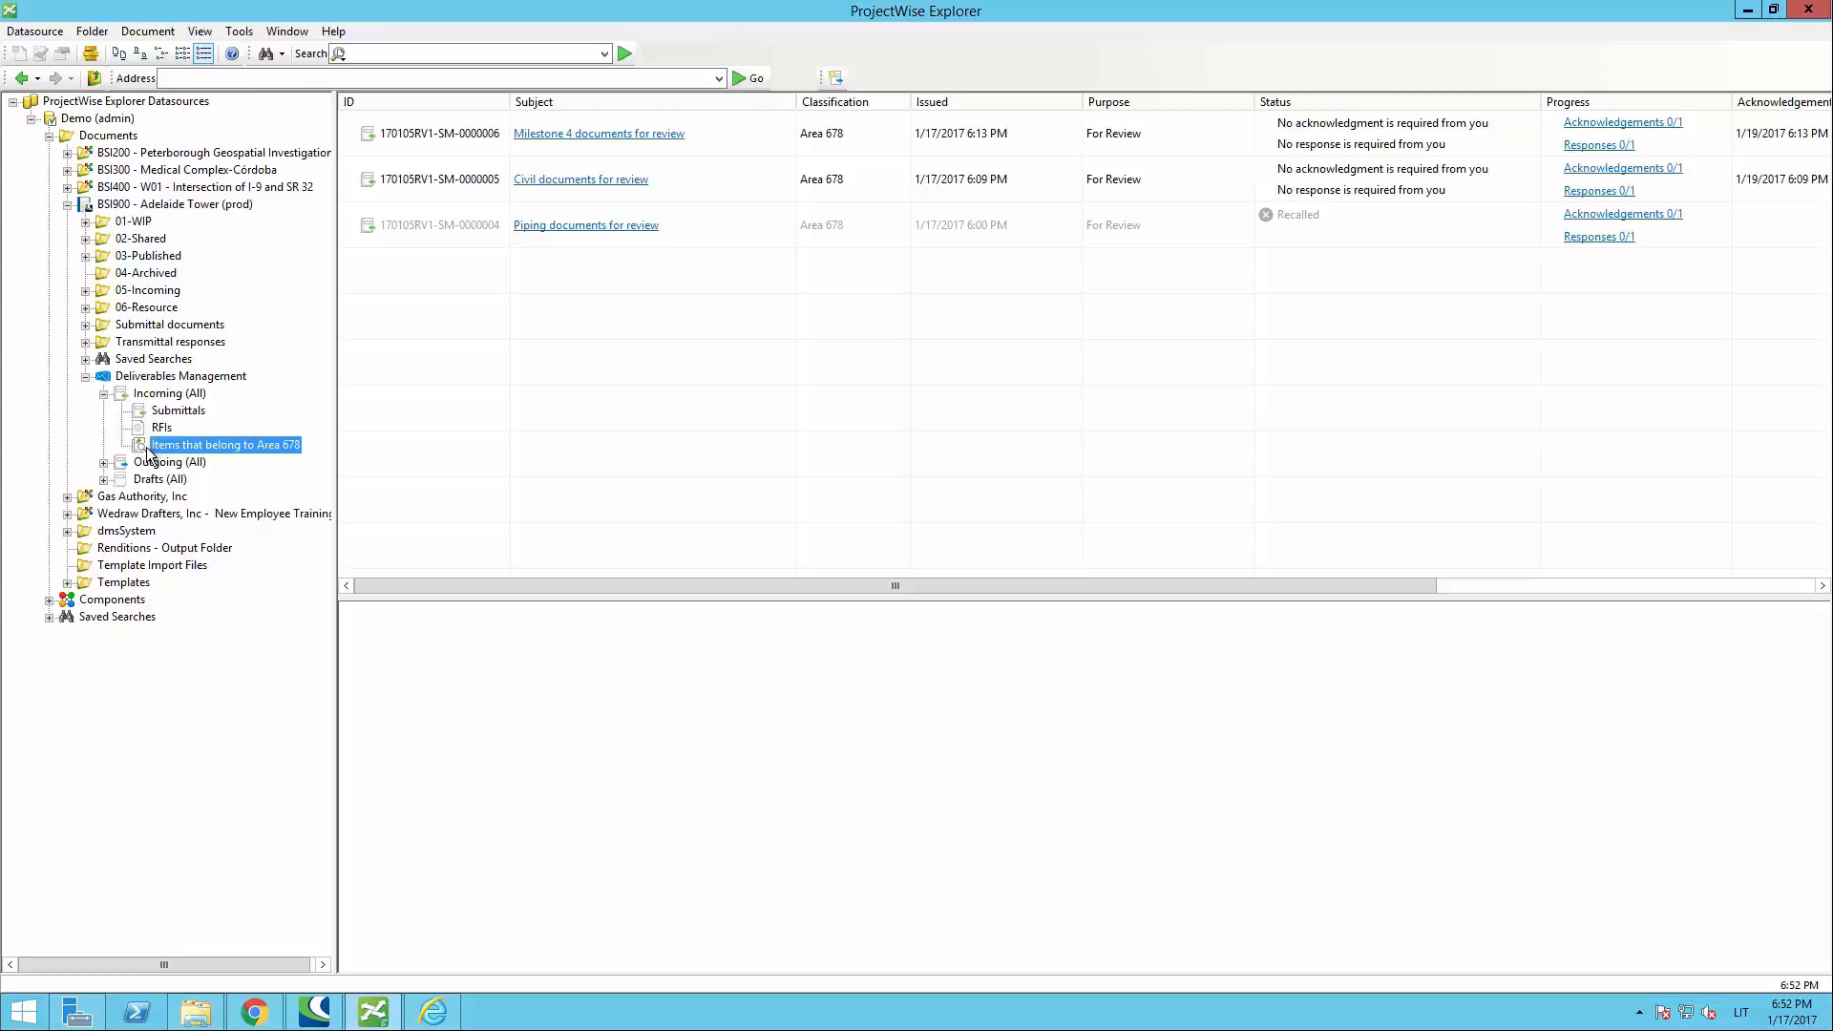
Step: Filter the incoming packages to Assigned to me, and set the filter back to All
{"action": "double_click", "coordinate": [167, 394]}
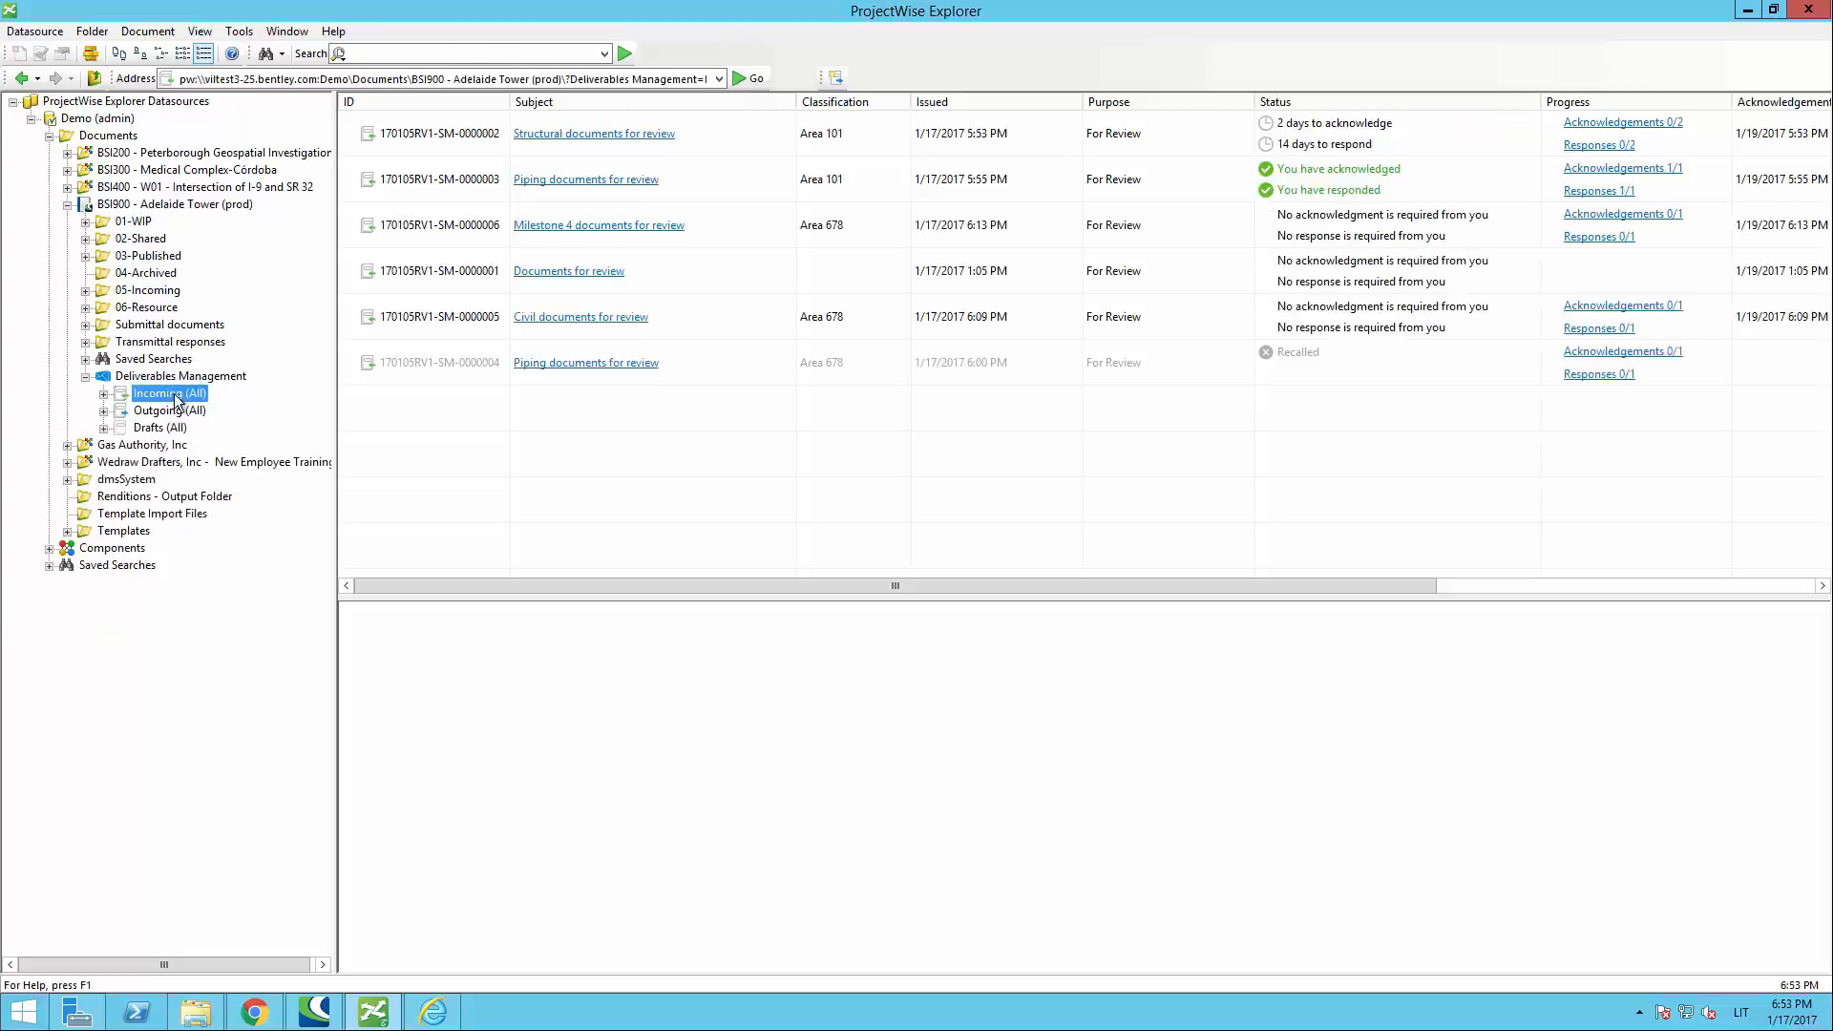
{"action": "right_click", "coordinate": [168, 394]}
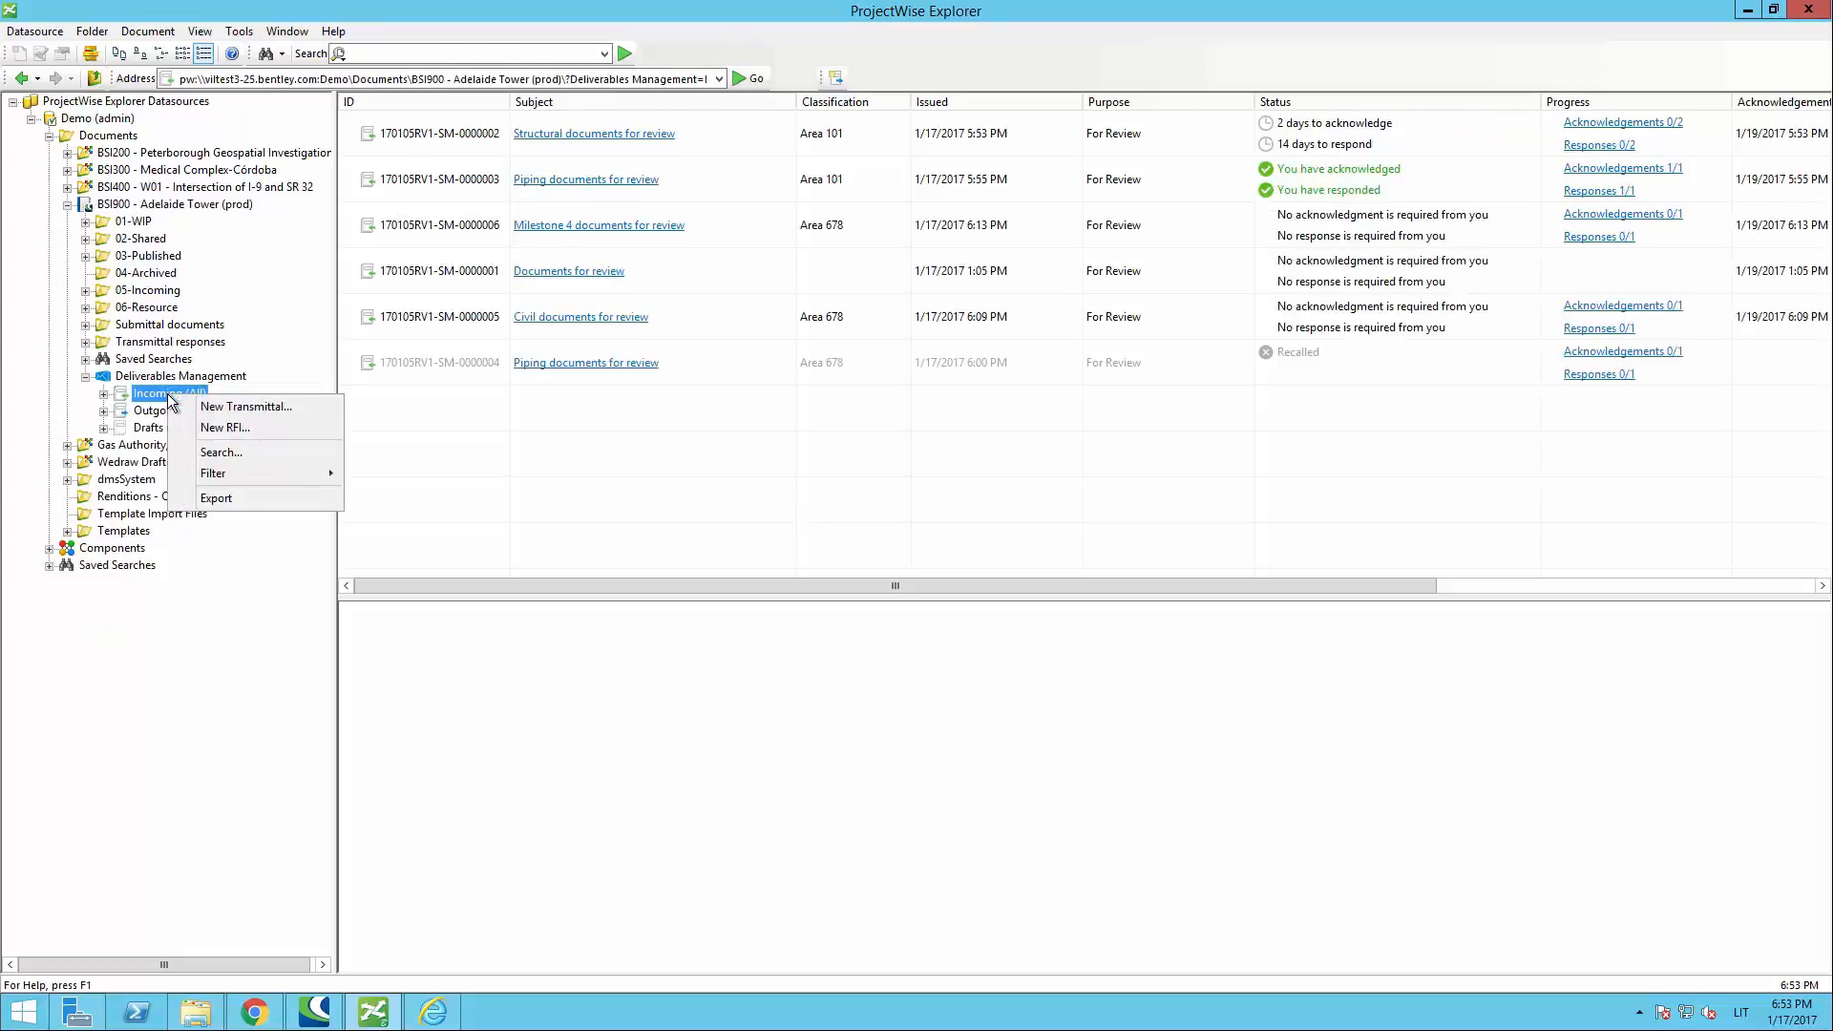
{"action": "mouse_move", "coordinate": [234, 476]}
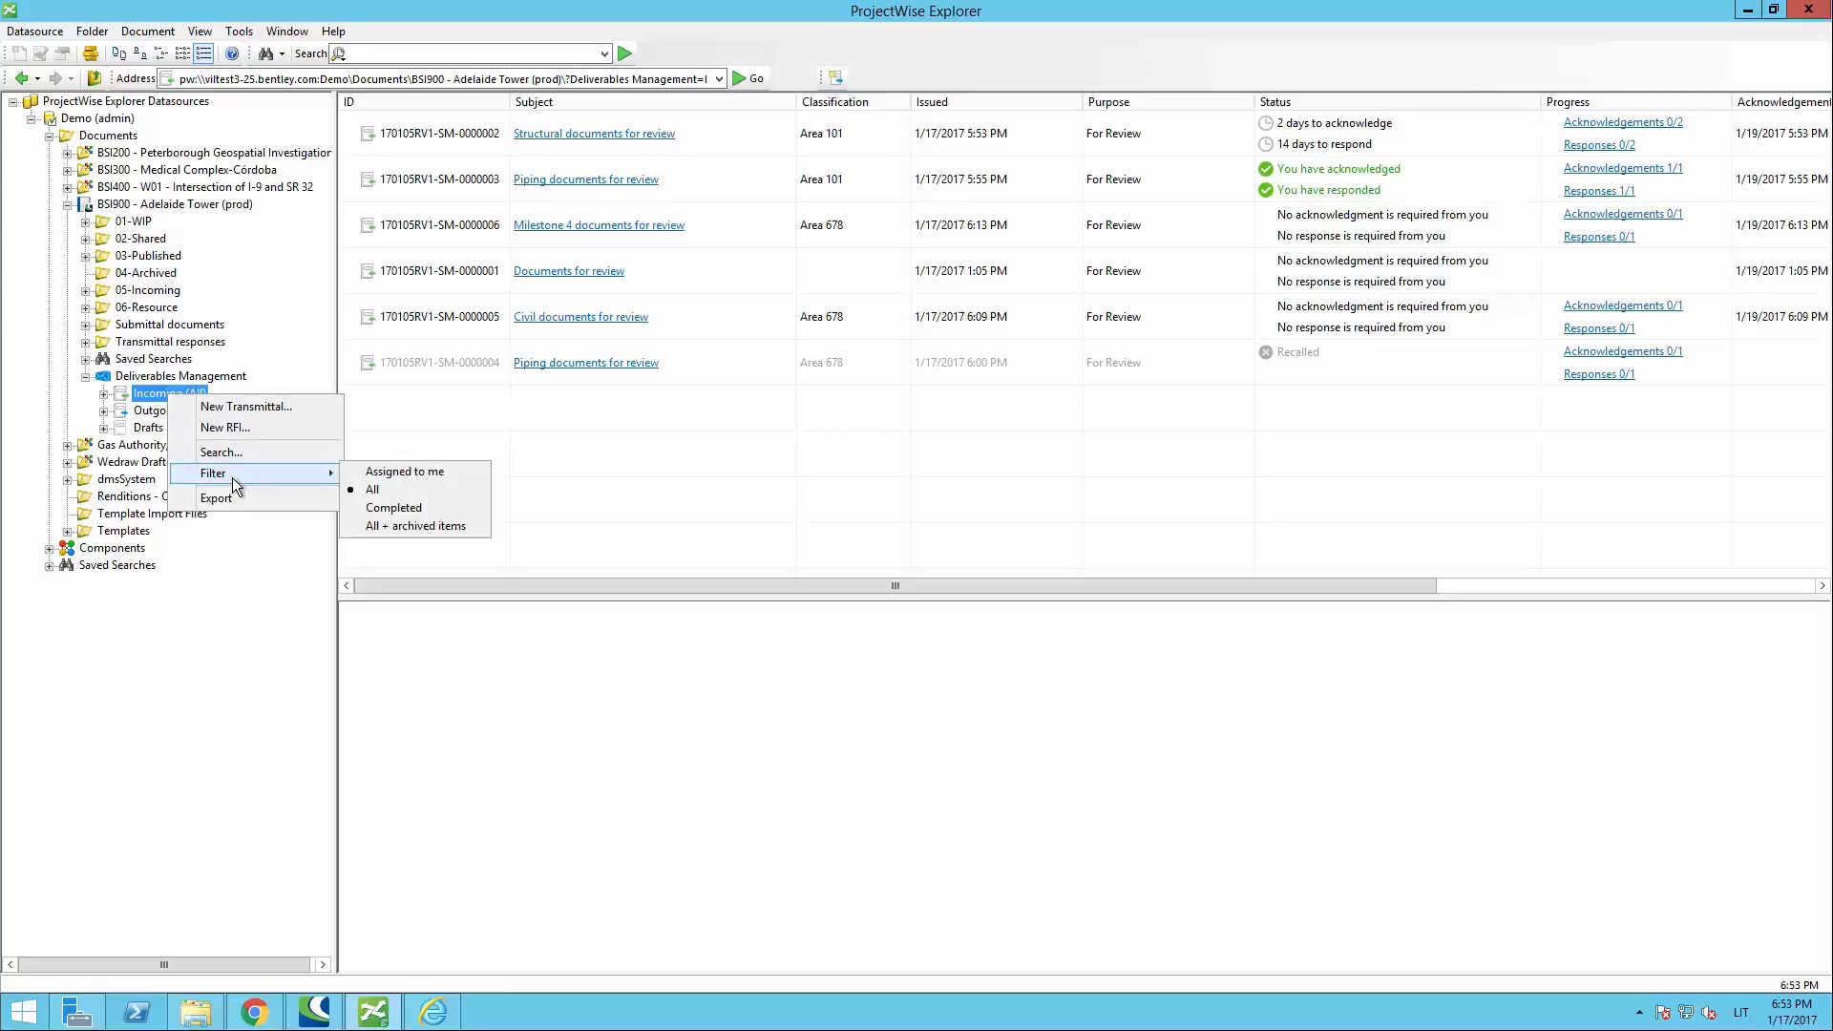
{"action": "left_click", "coordinate": [386, 473]}
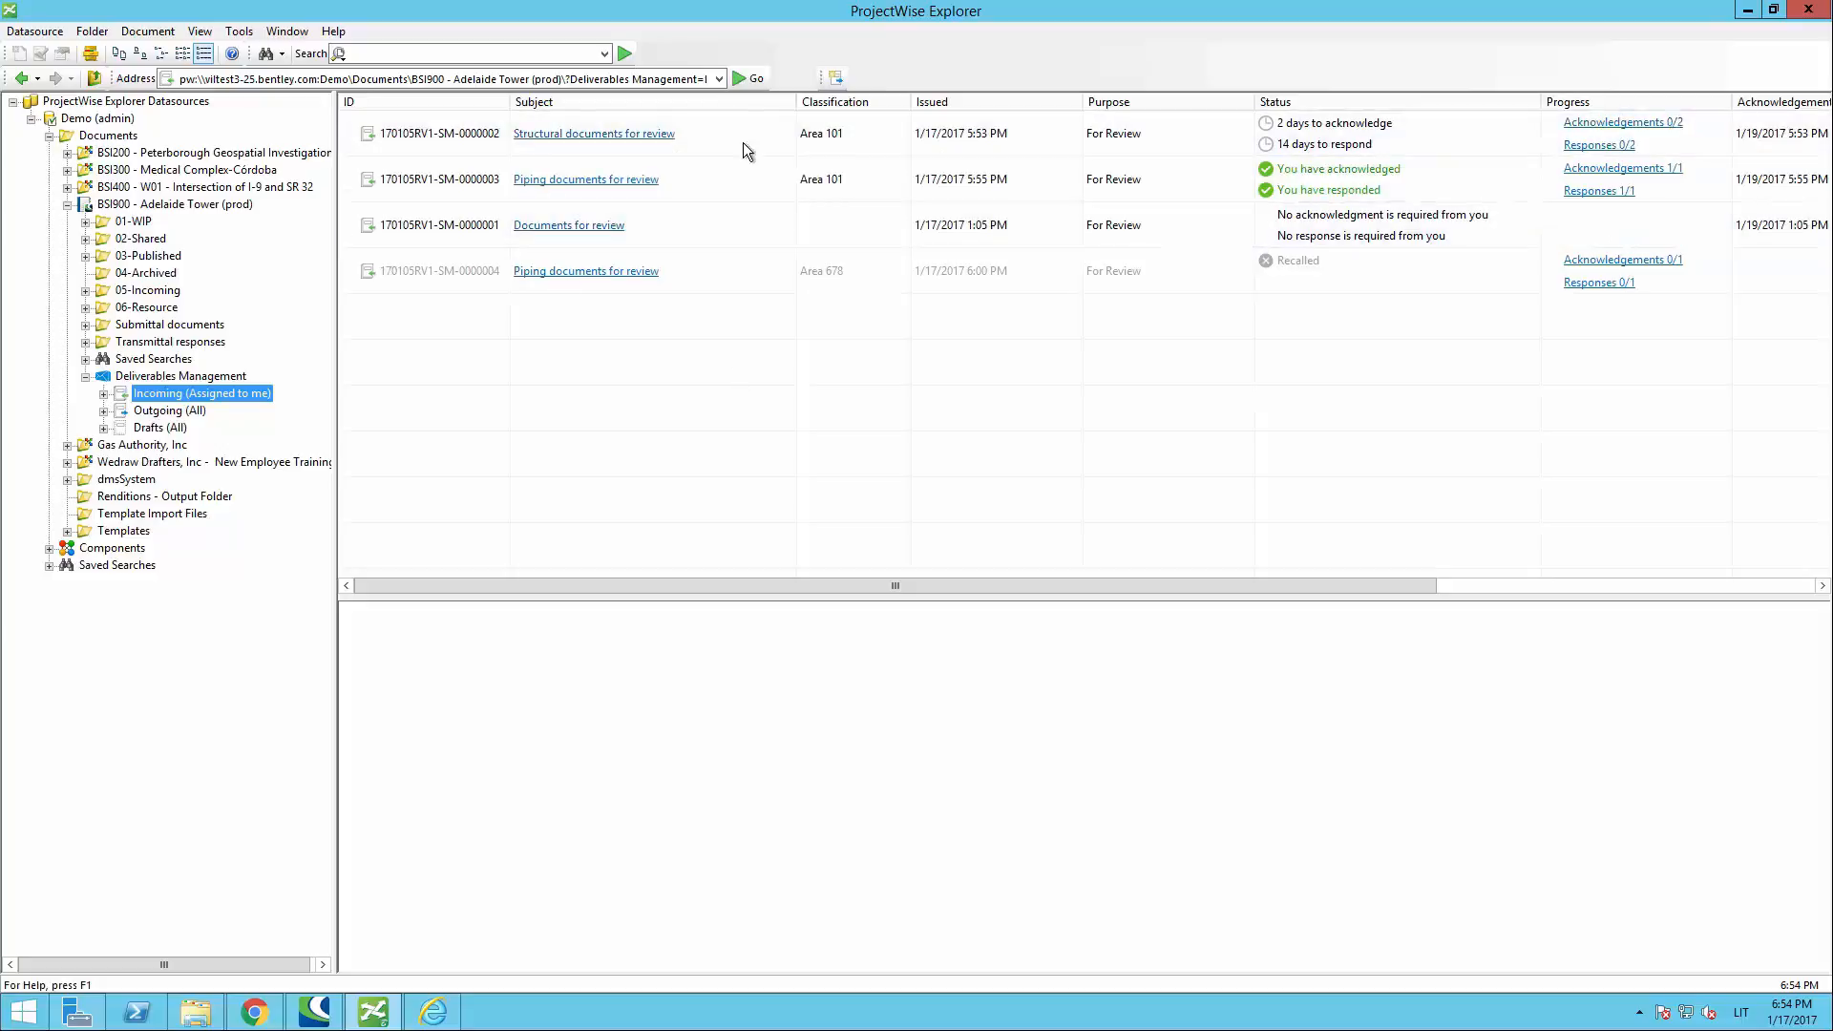
{"action": "right_click", "coordinate": [201, 394]}
{"action": "mouse_move", "coordinate": [286, 467]}
{"action": "left_click", "coordinate": [446, 490]}
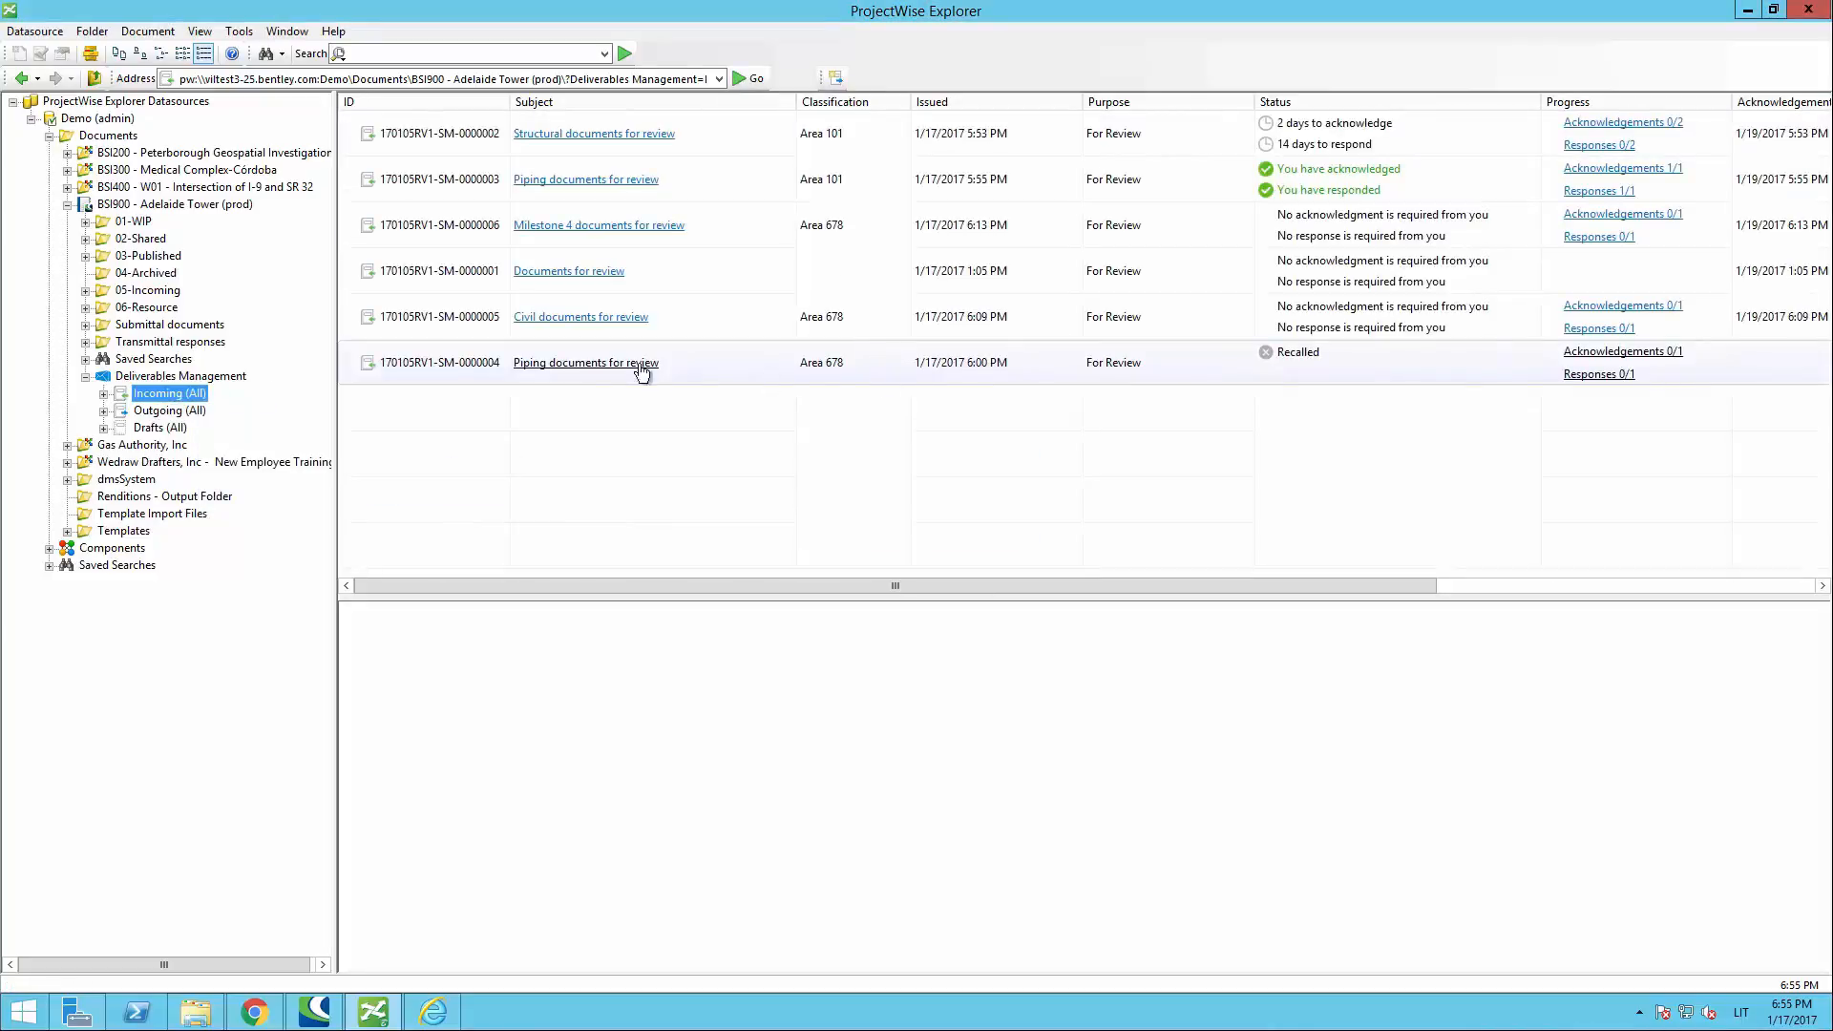
Step: Archive the recalled Area 678 incoming package "Piping documents for review"
{"action": "right_click", "coordinate": [1161, 361]}
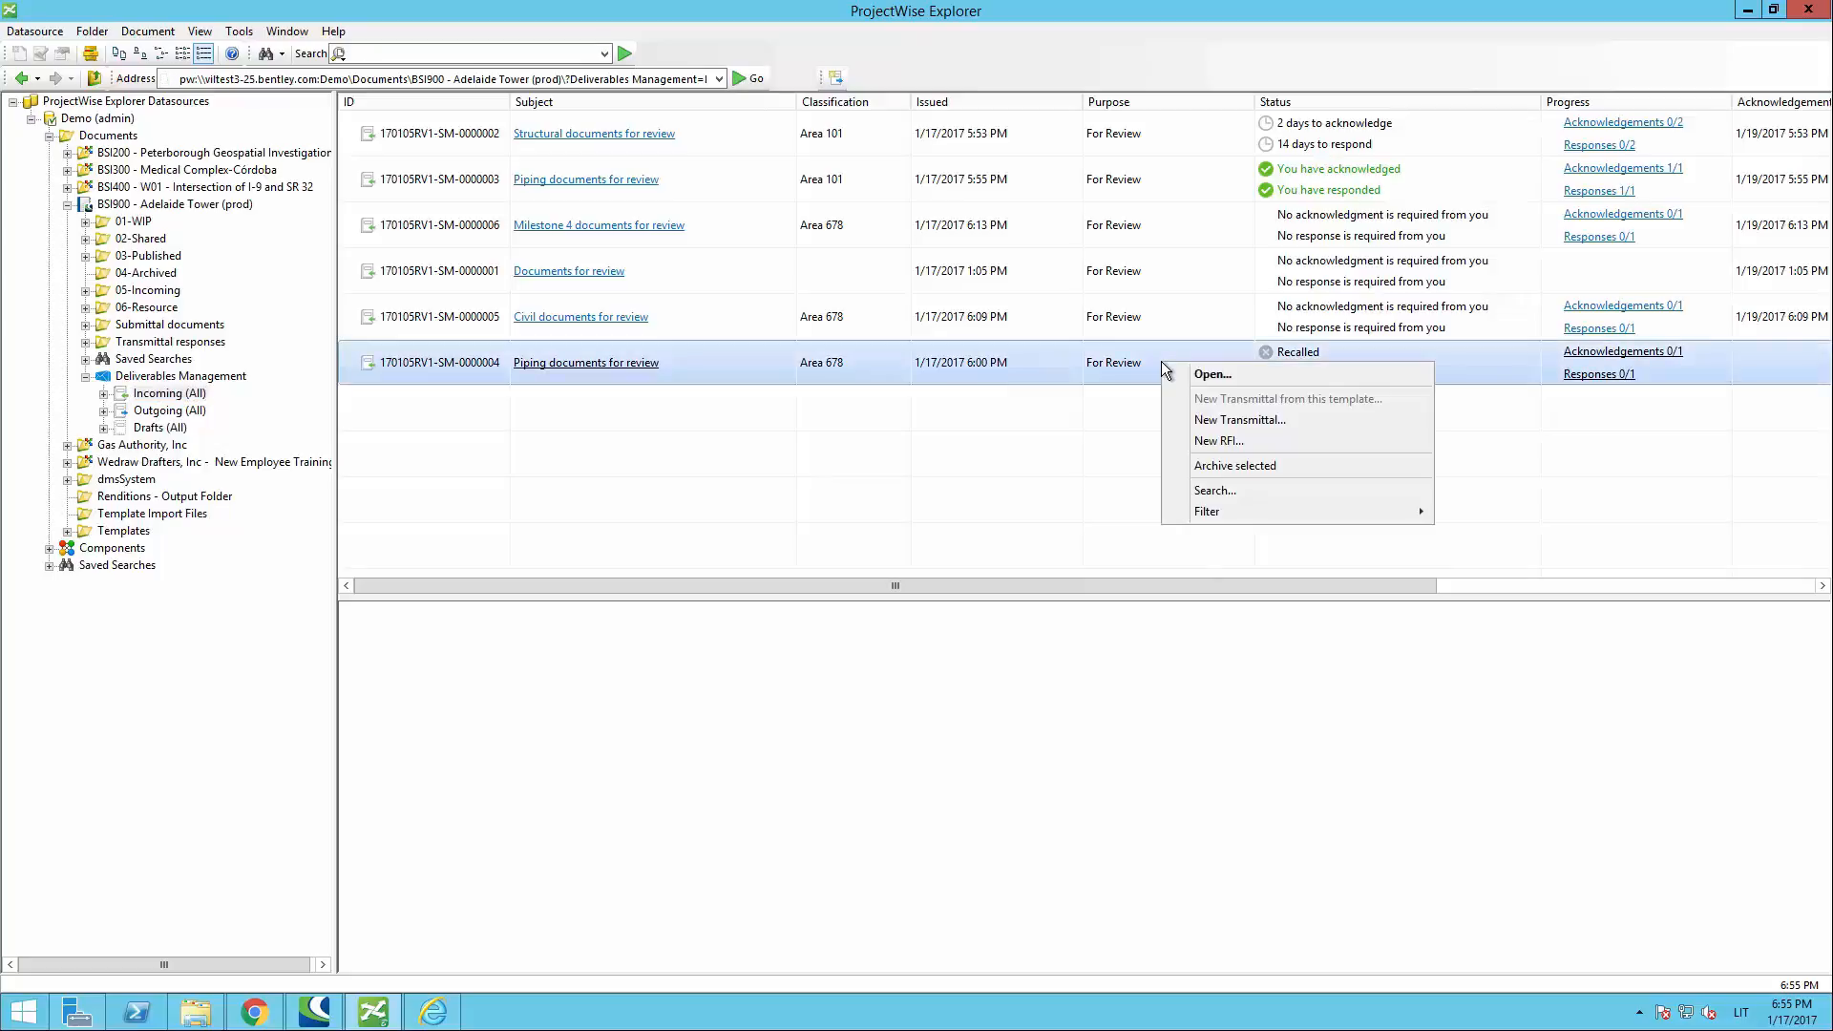
{"action": "left_click", "coordinate": [1245, 474]}
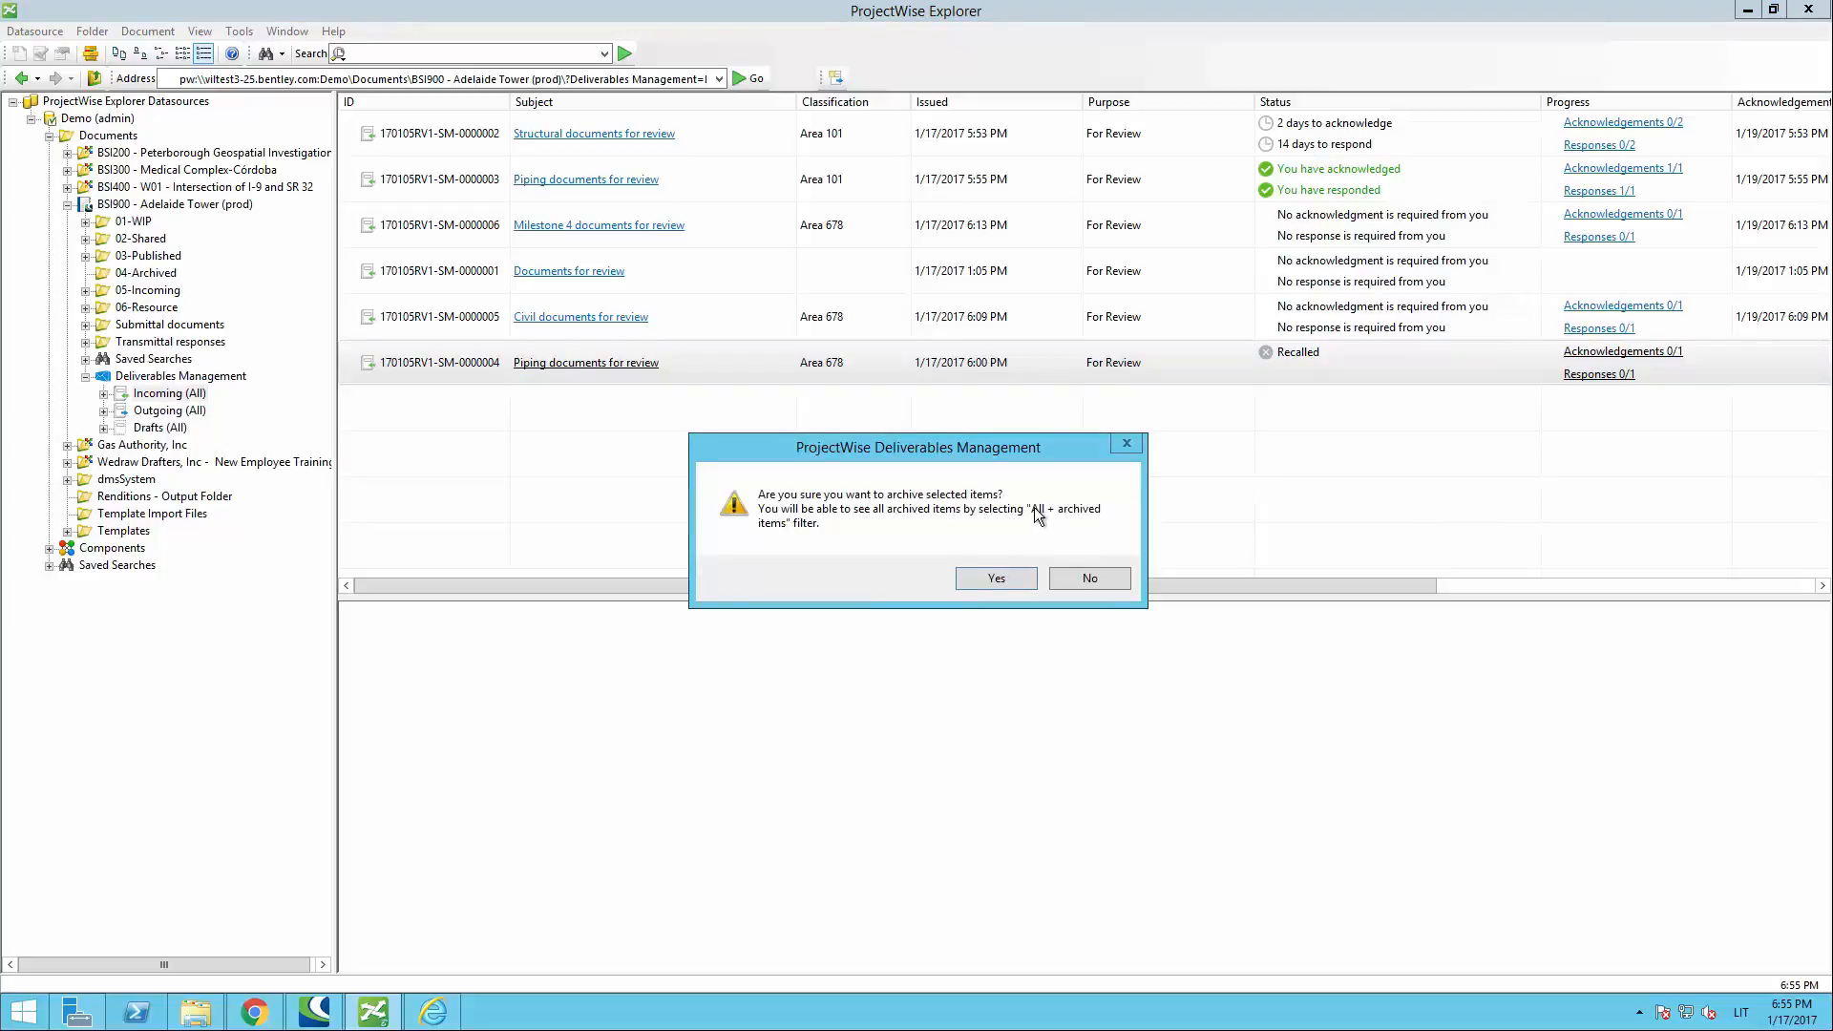
{"action": "left_click", "coordinate": [992, 579]}
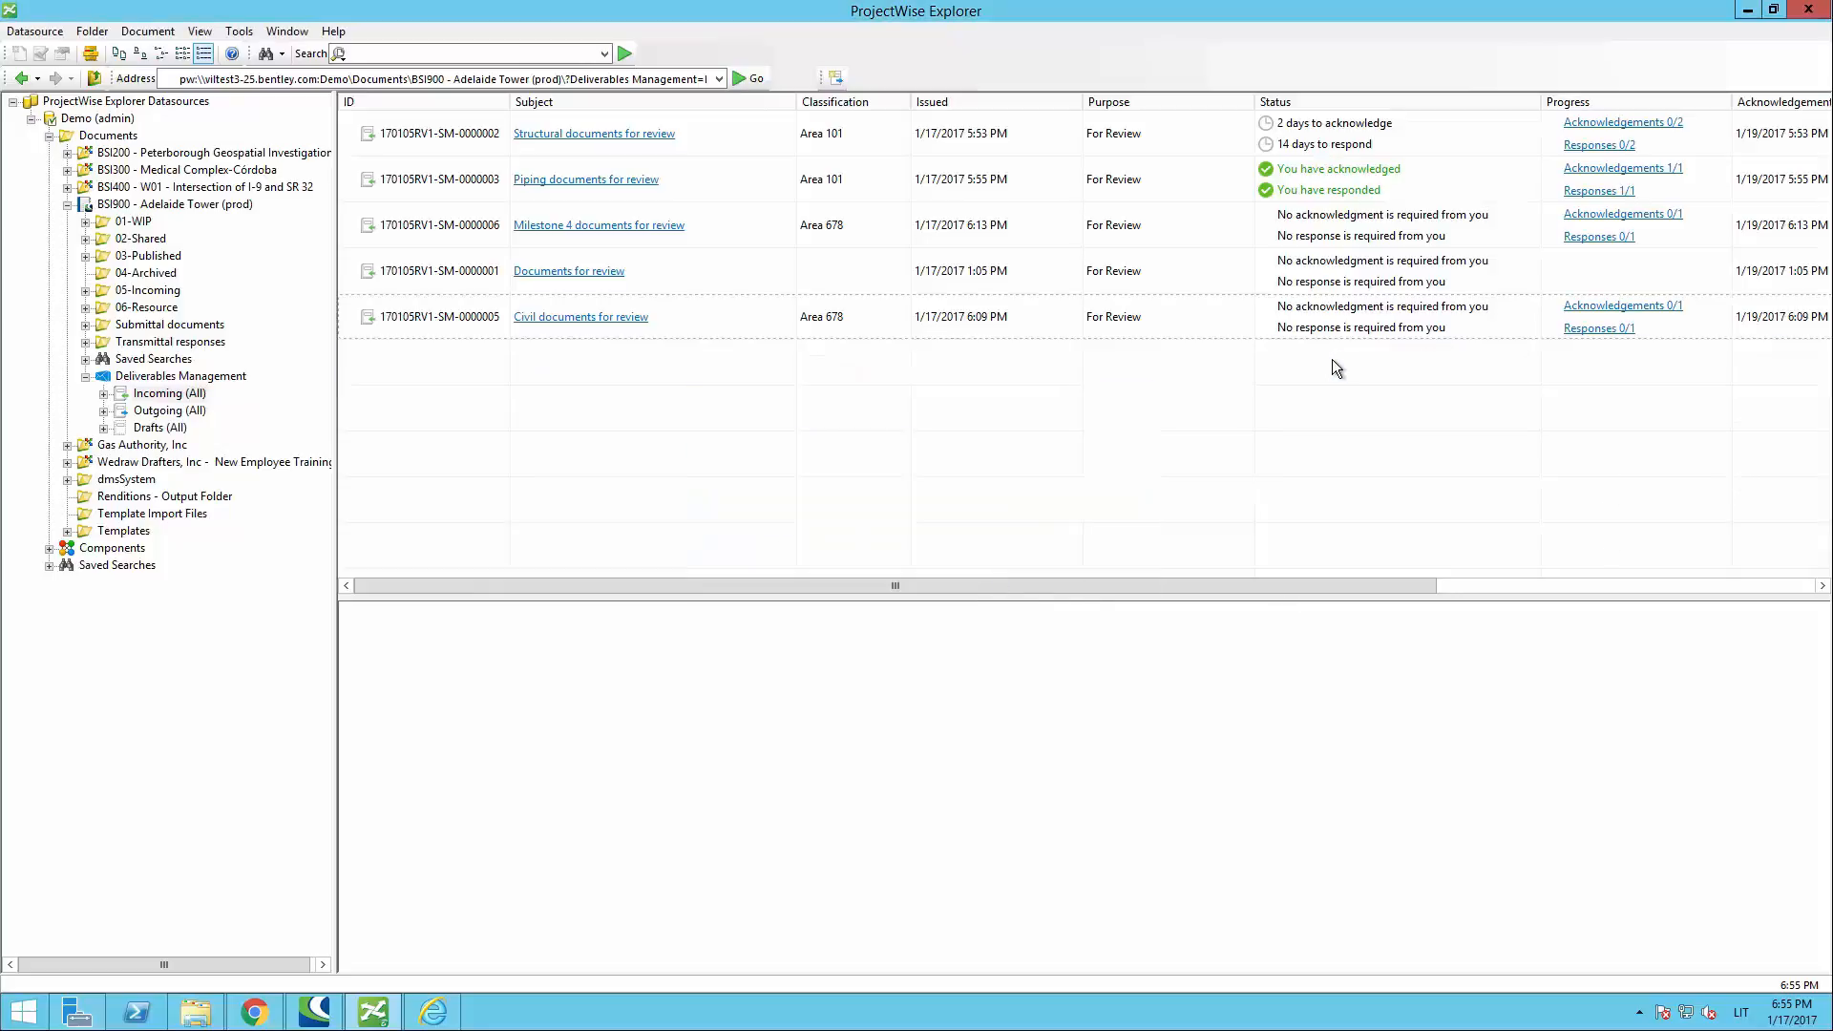
Step: Archive the acknowledged and responded Area 101 incoming package "Piping documents for review"
{"action": "left_click", "coordinate": [1454, 186]}
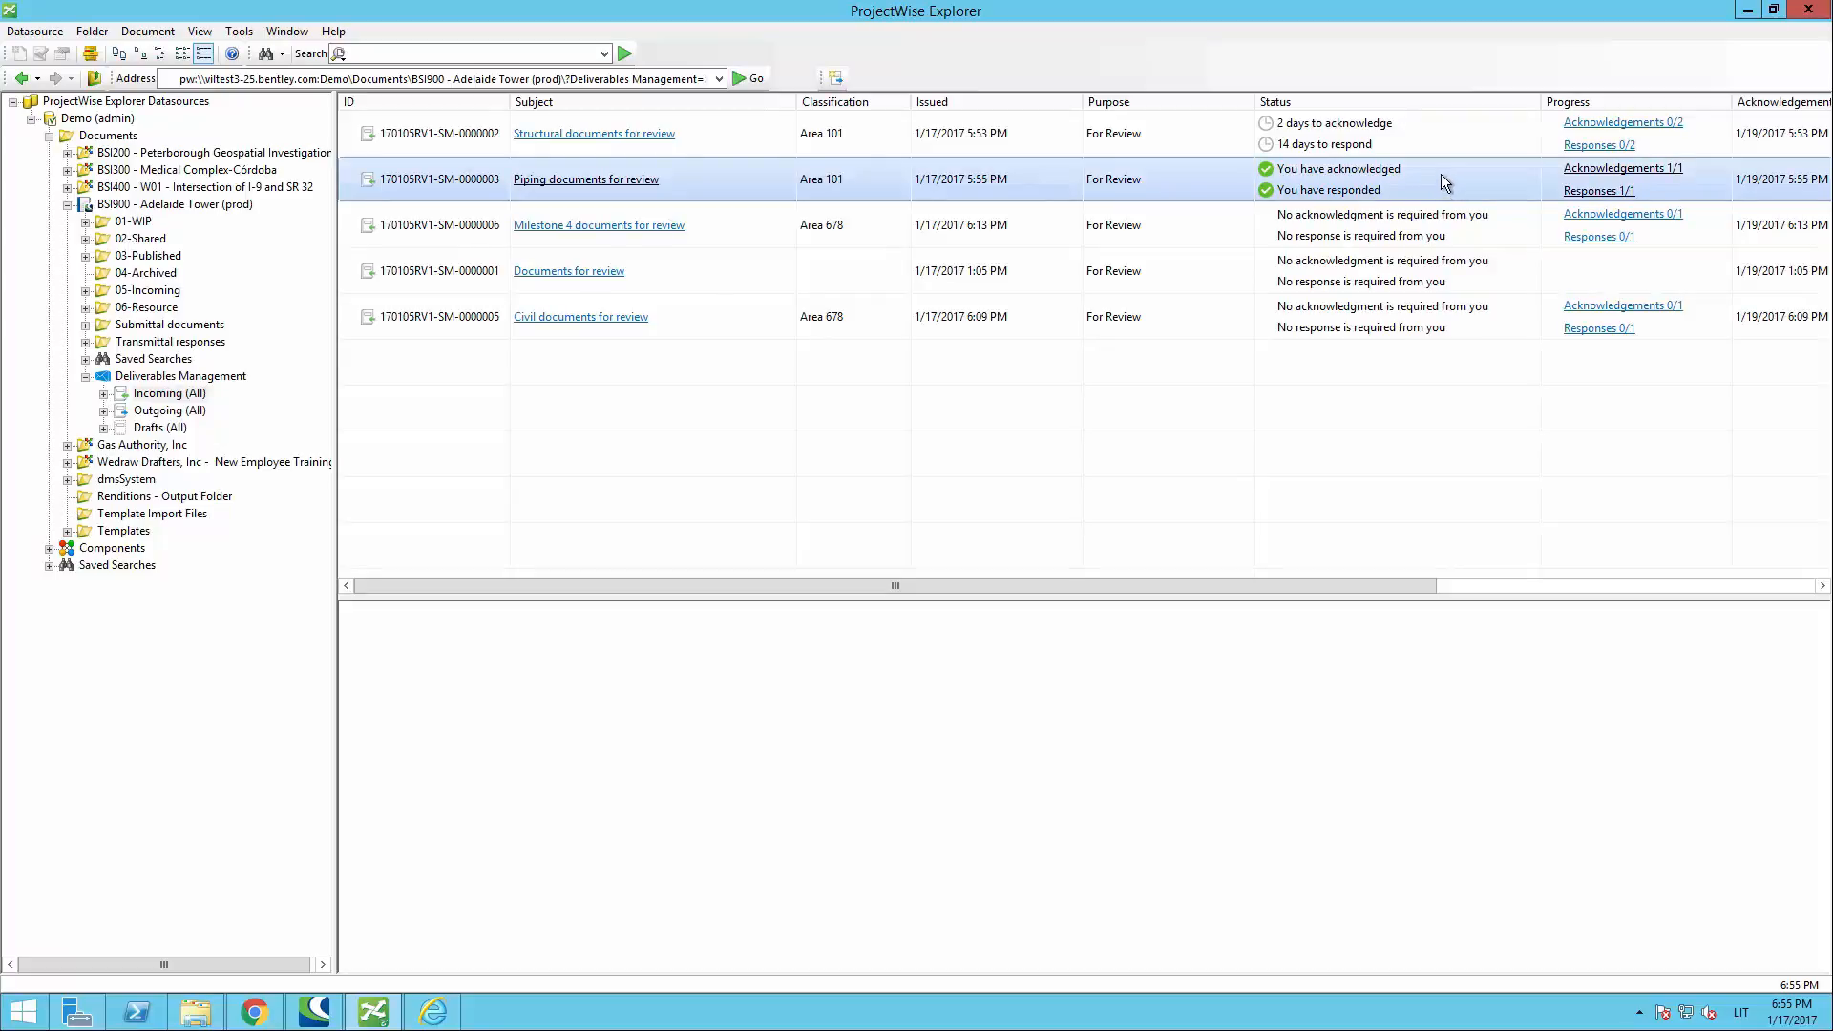
{"action": "right_click", "coordinate": [1437, 176]}
{"action": "mouse_move", "coordinate": [1511, 329]}
{"action": "left_click", "coordinate": [1507, 283]}
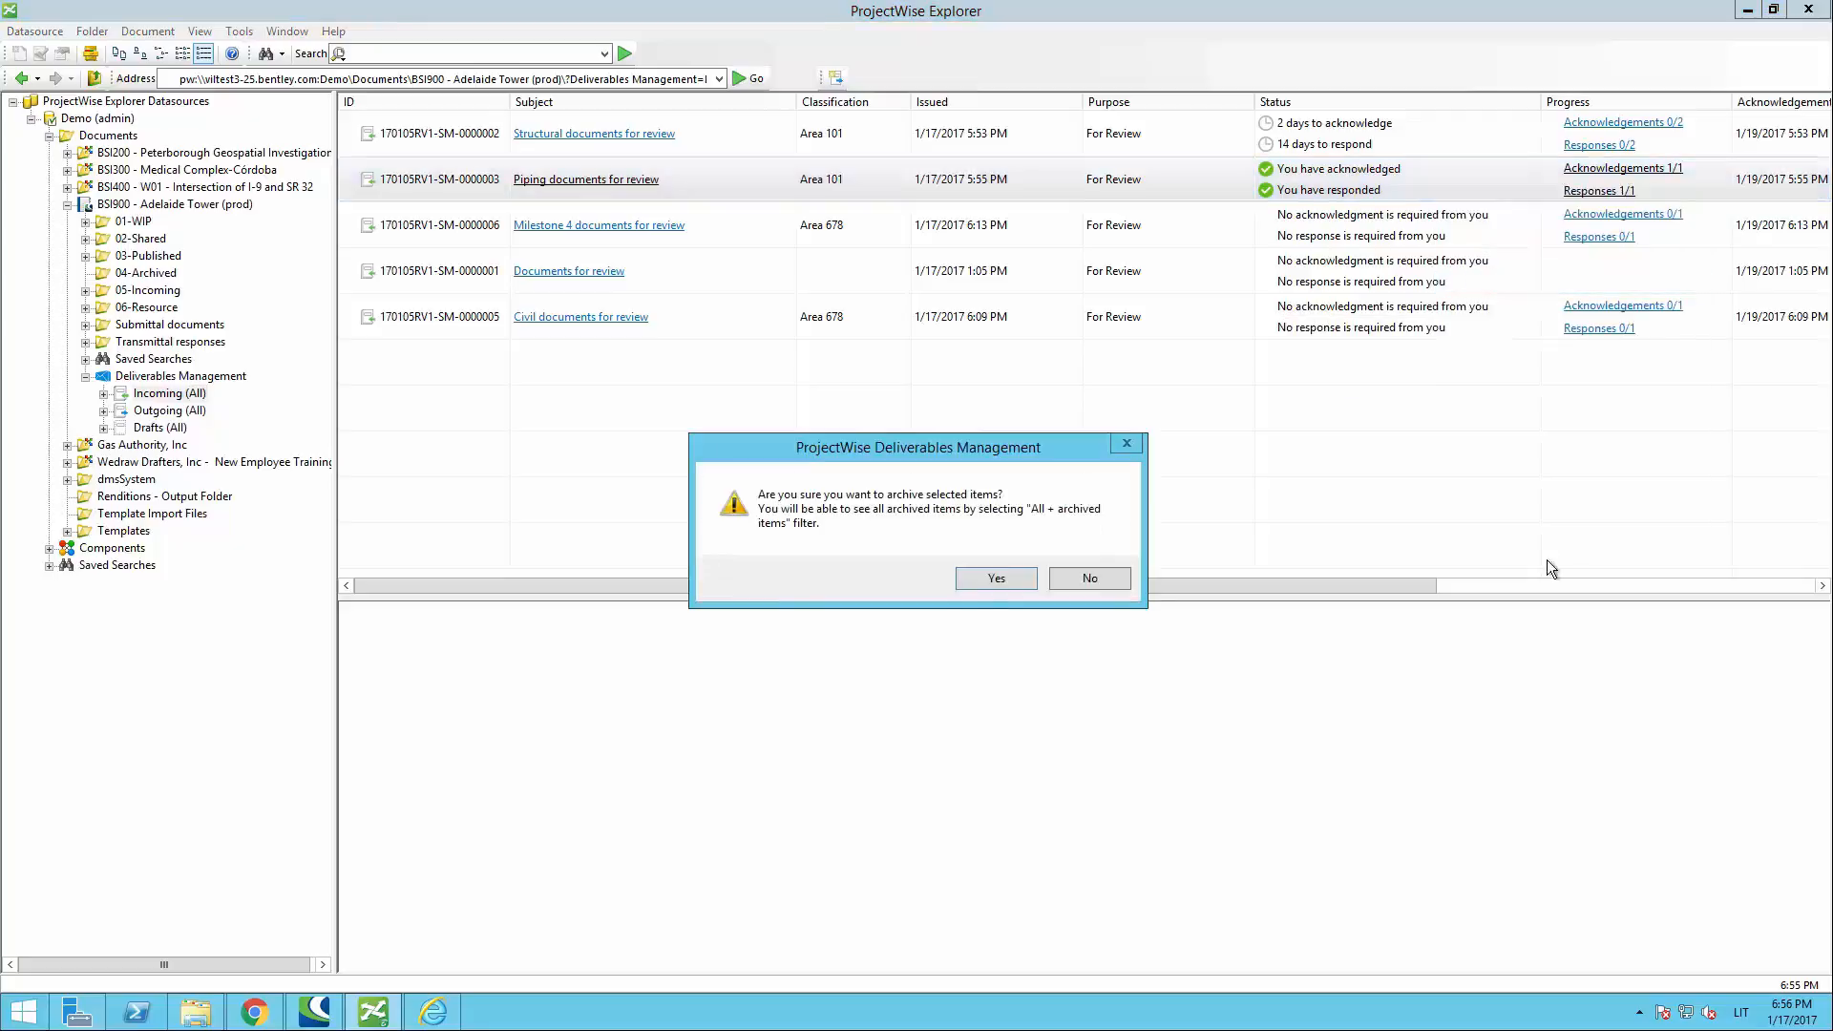
{"action": "left_click", "coordinate": [994, 578]}
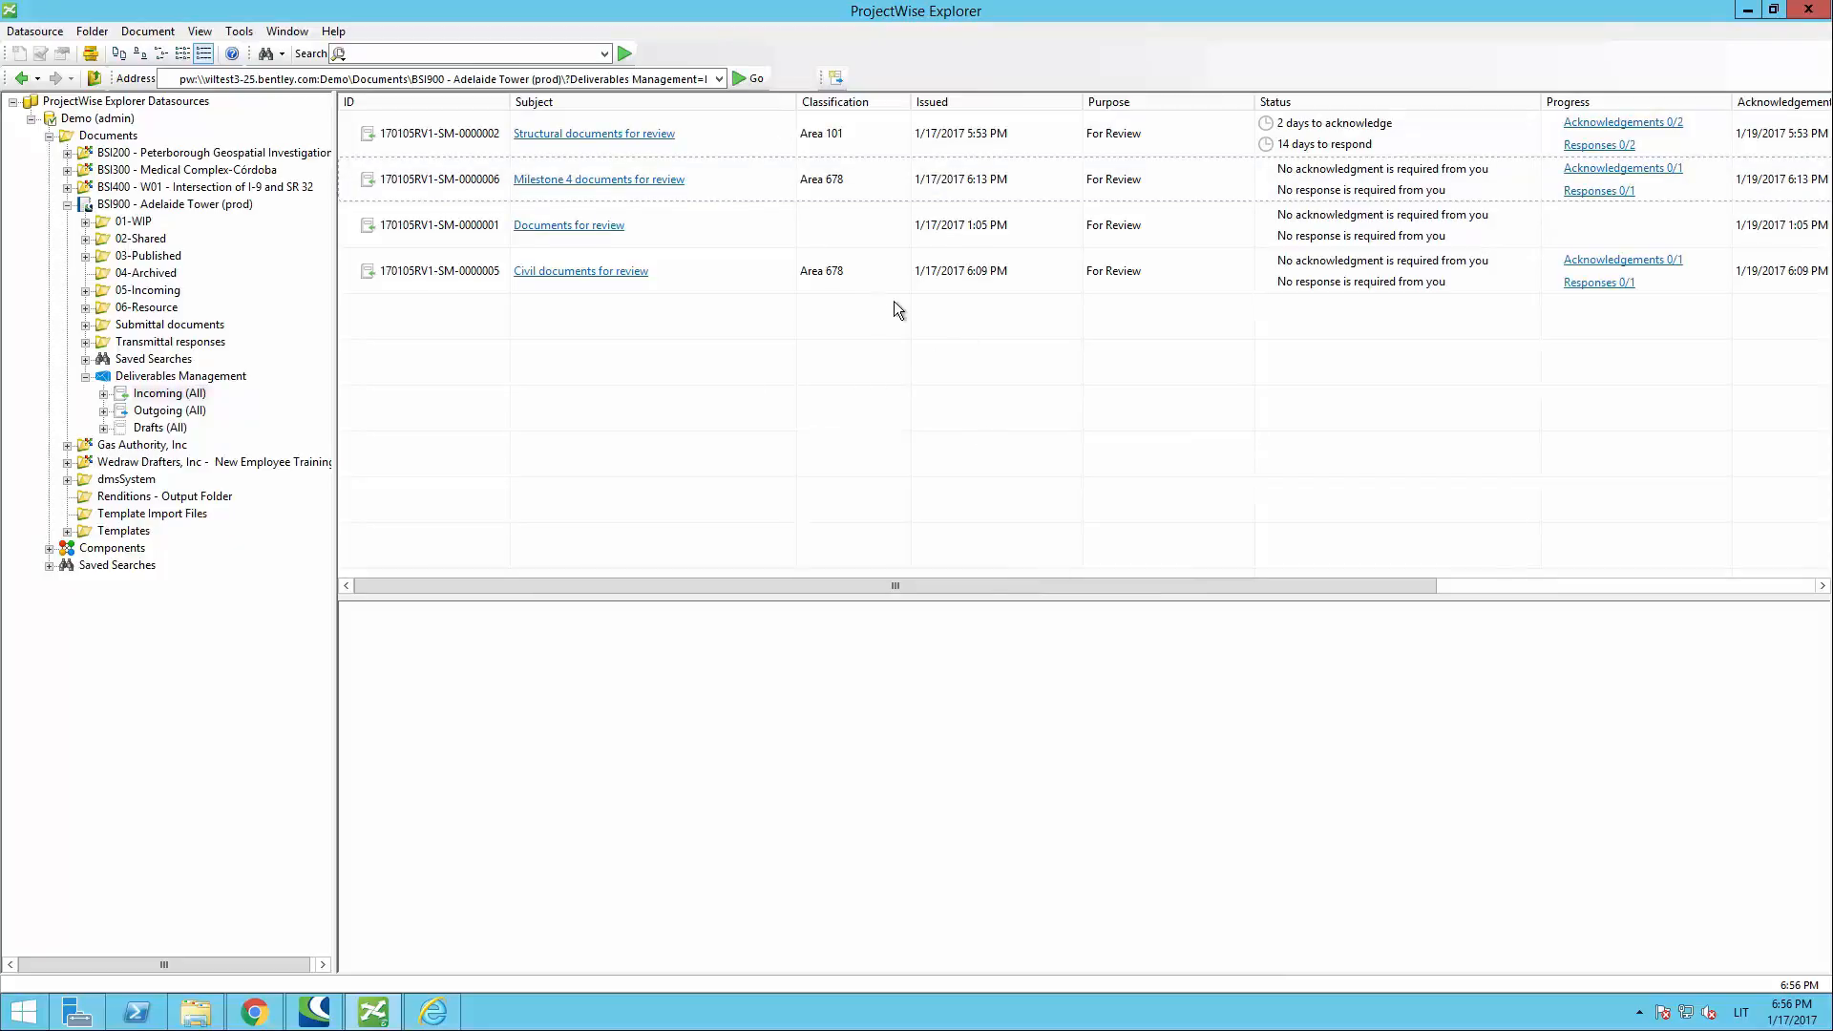
Step: Filter the incoming packages to All + archived items
{"action": "left_click", "coordinate": [149, 394]}
{"action": "right_click", "coordinate": [150, 397]}
{"action": "mouse_move", "coordinate": [250, 473]}
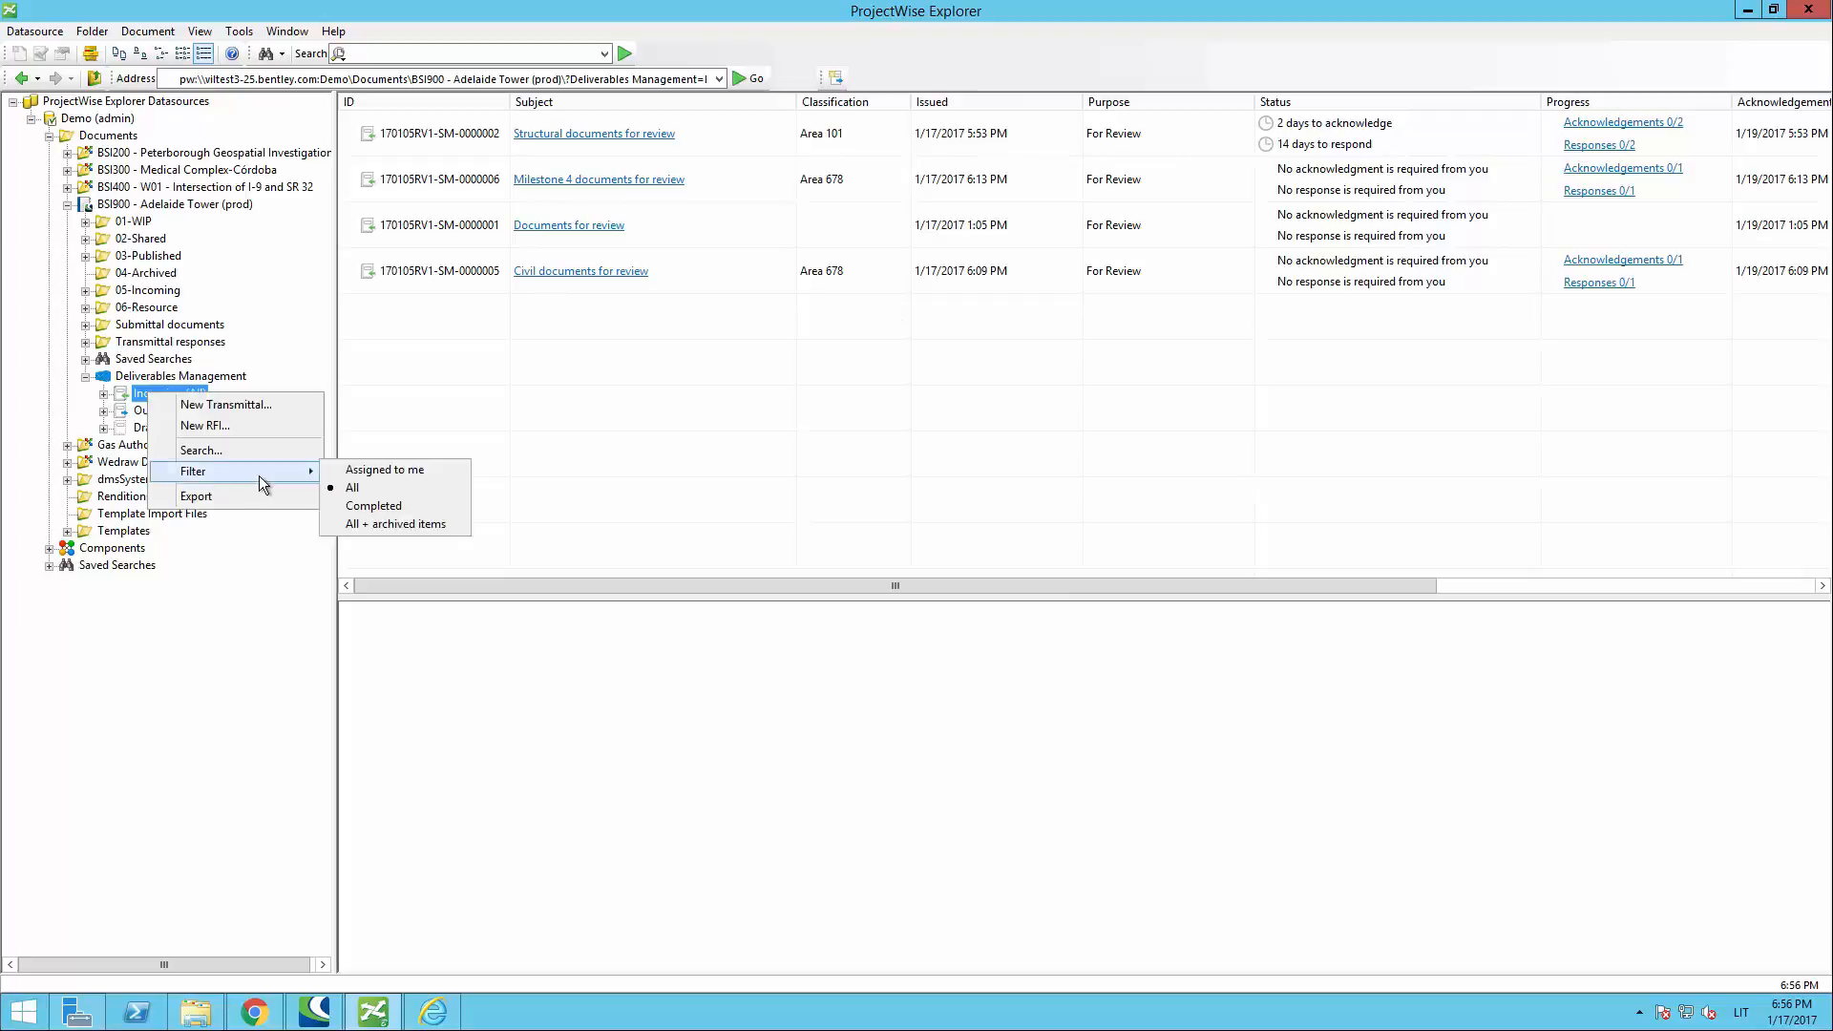
{"action": "left_click", "coordinate": [401, 524]}
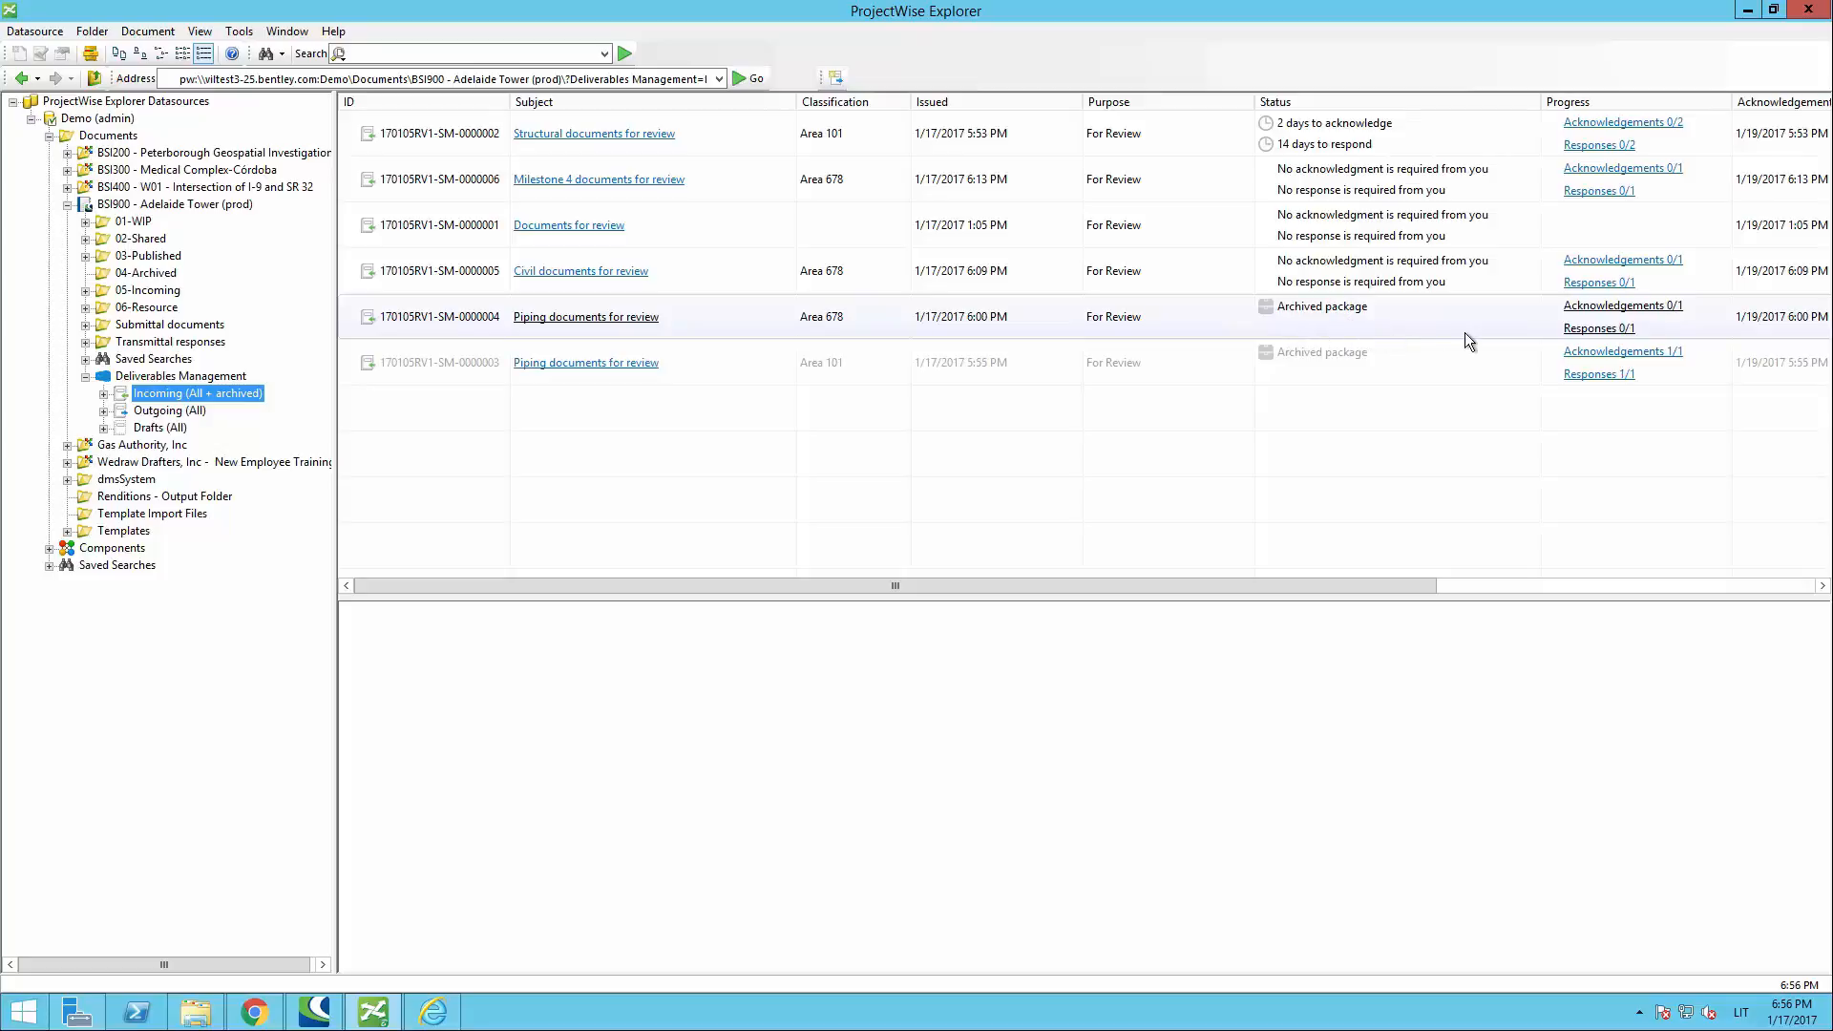
Step: Unarchive the Area 101 package "Piping documents for review" and set the incoming filter back to All
{"action": "right_click", "coordinate": [1415, 362]}
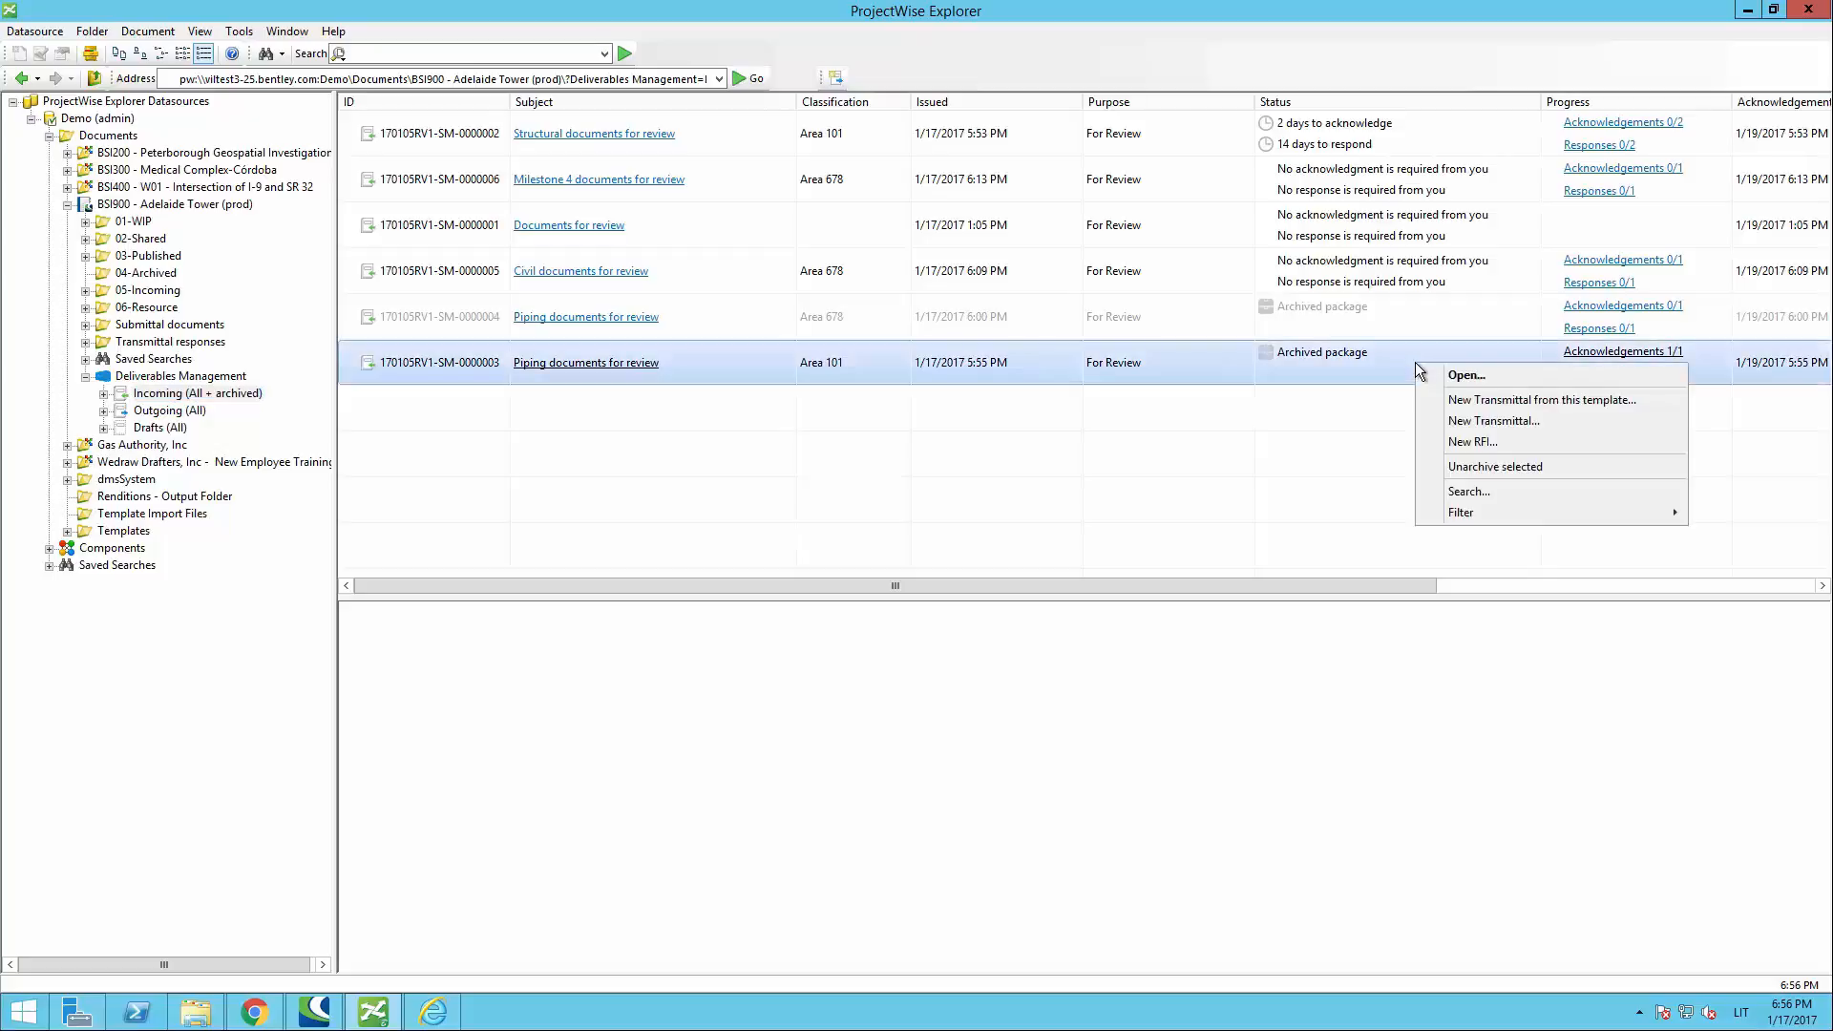
{"action": "left_click", "coordinate": [1491, 466]}
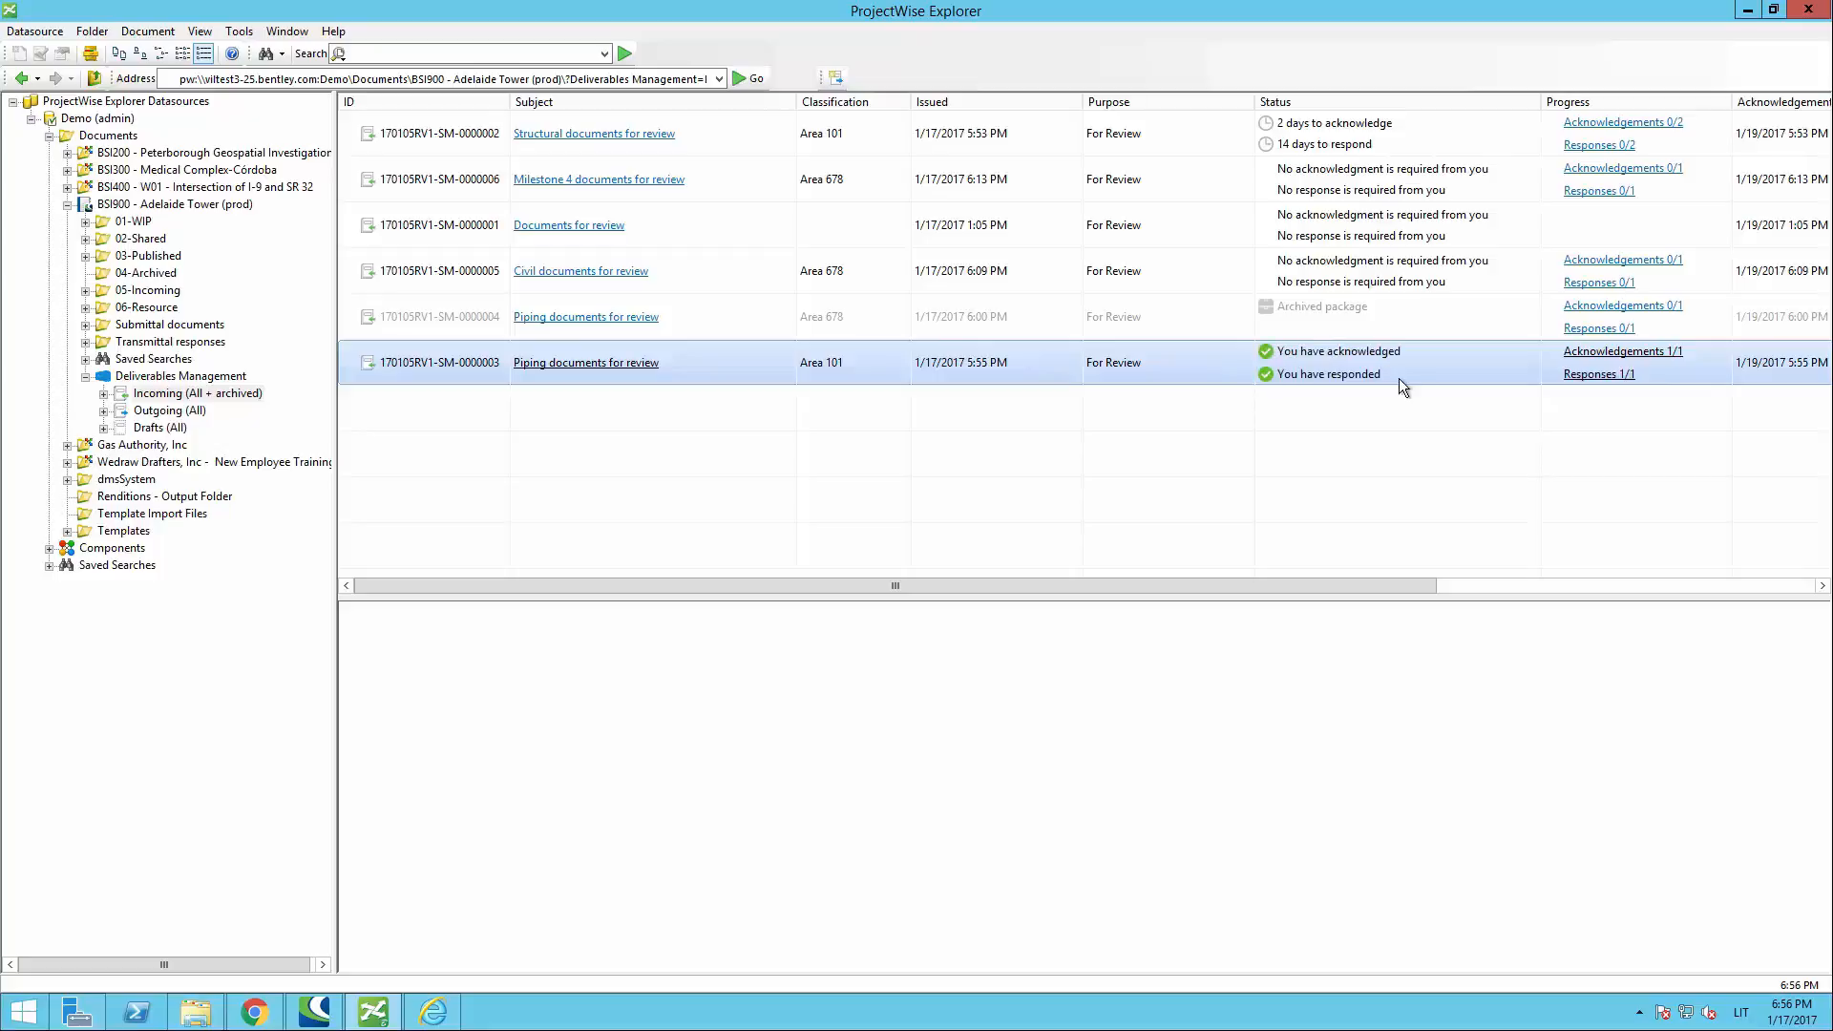
{"action": "right_click", "coordinate": [208, 395]}
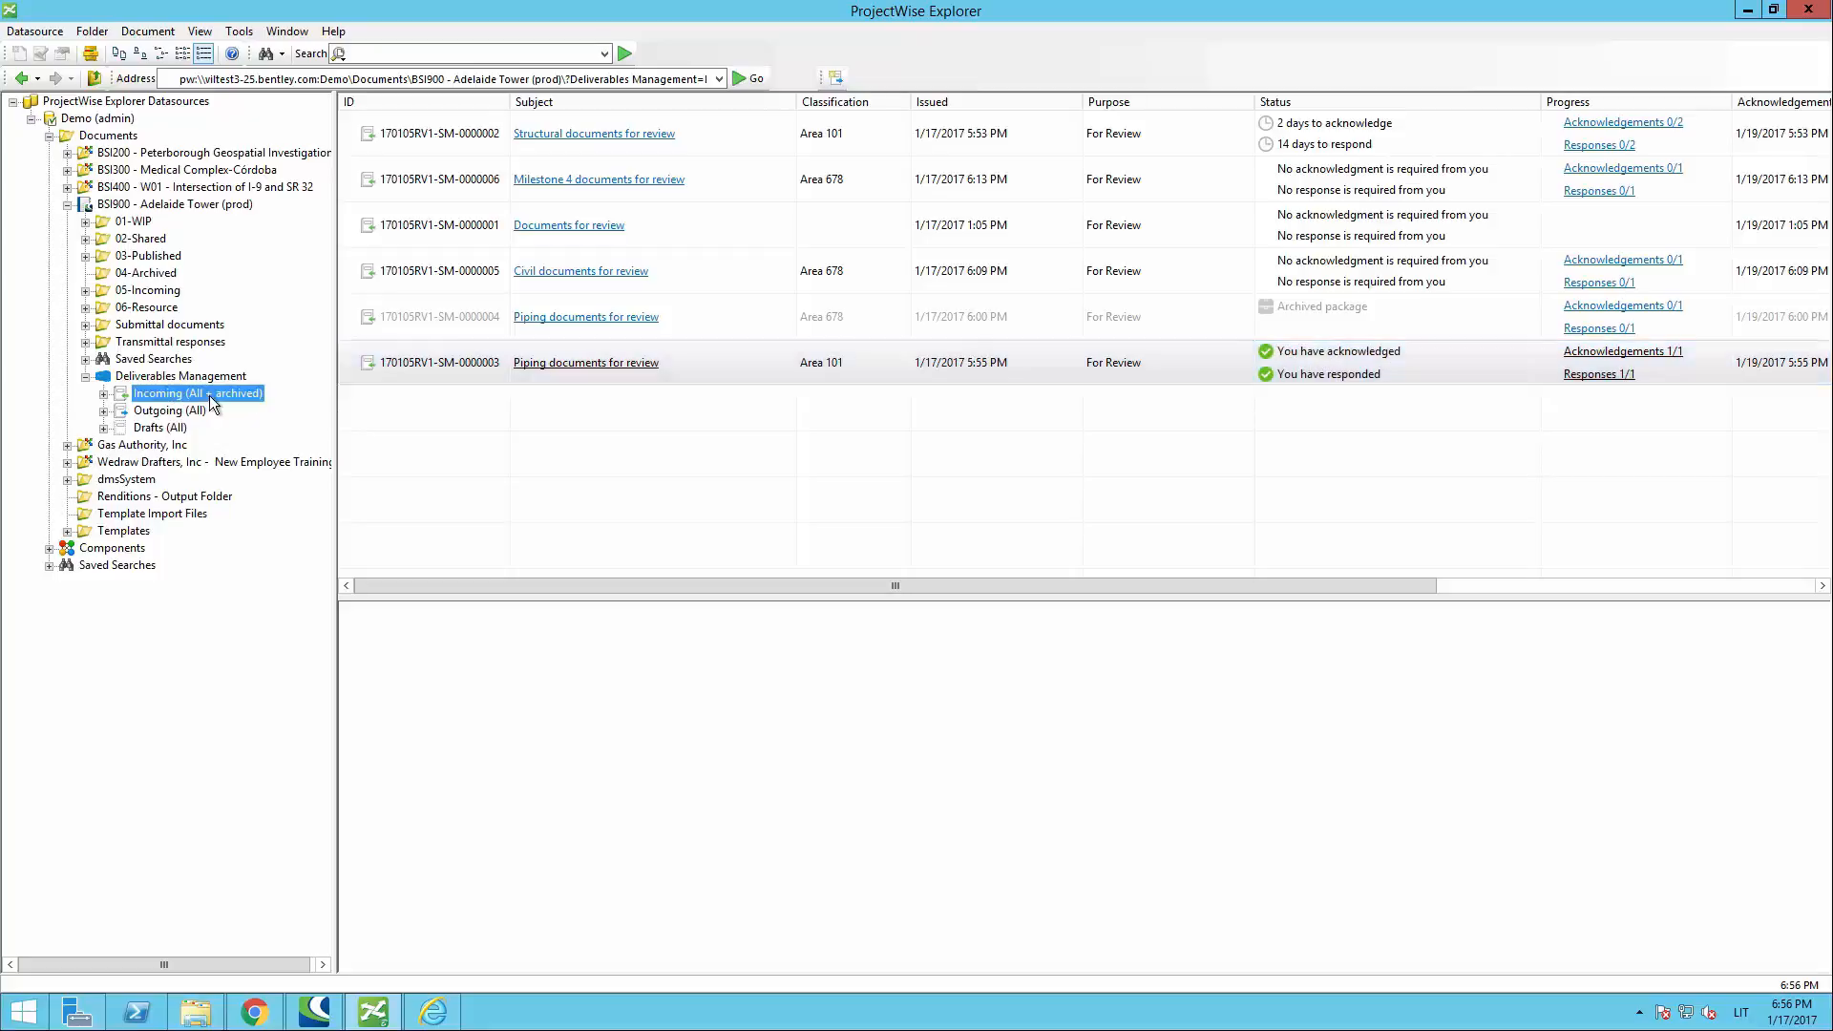
{"action": "mouse_move", "coordinate": [296, 483]}
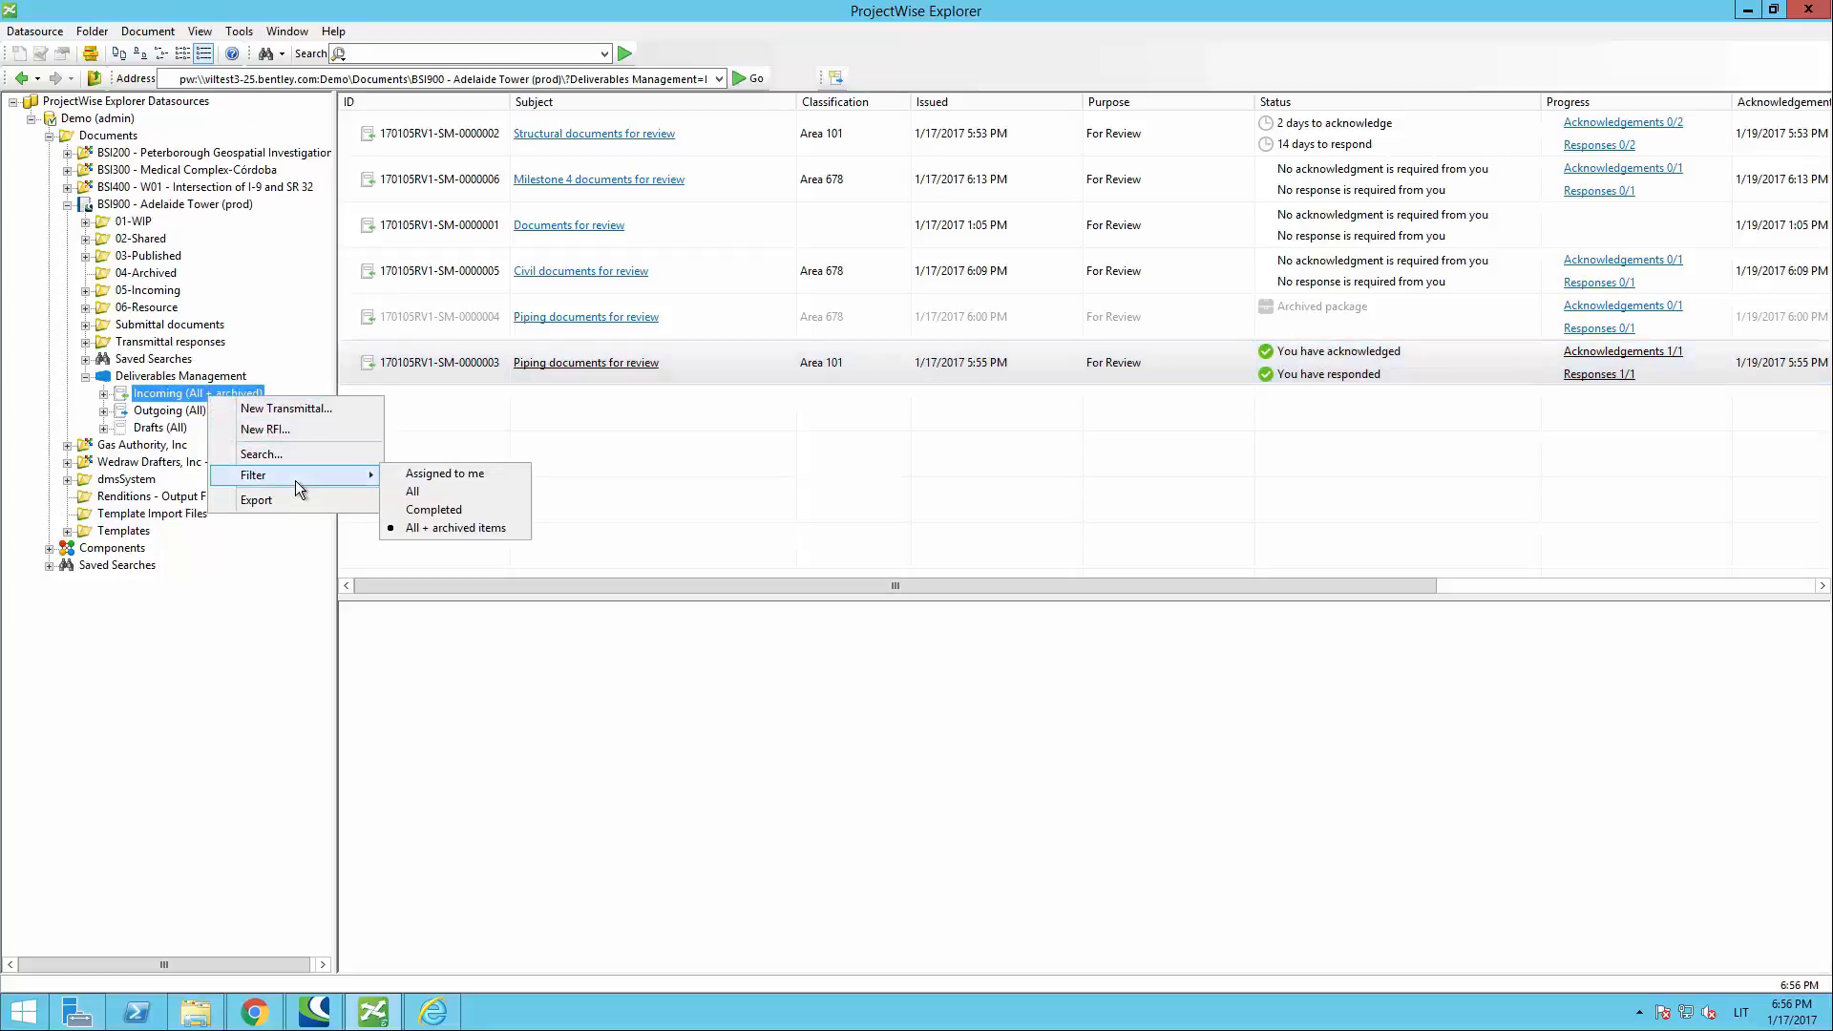
{"action": "left_click", "coordinate": [407, 493]}
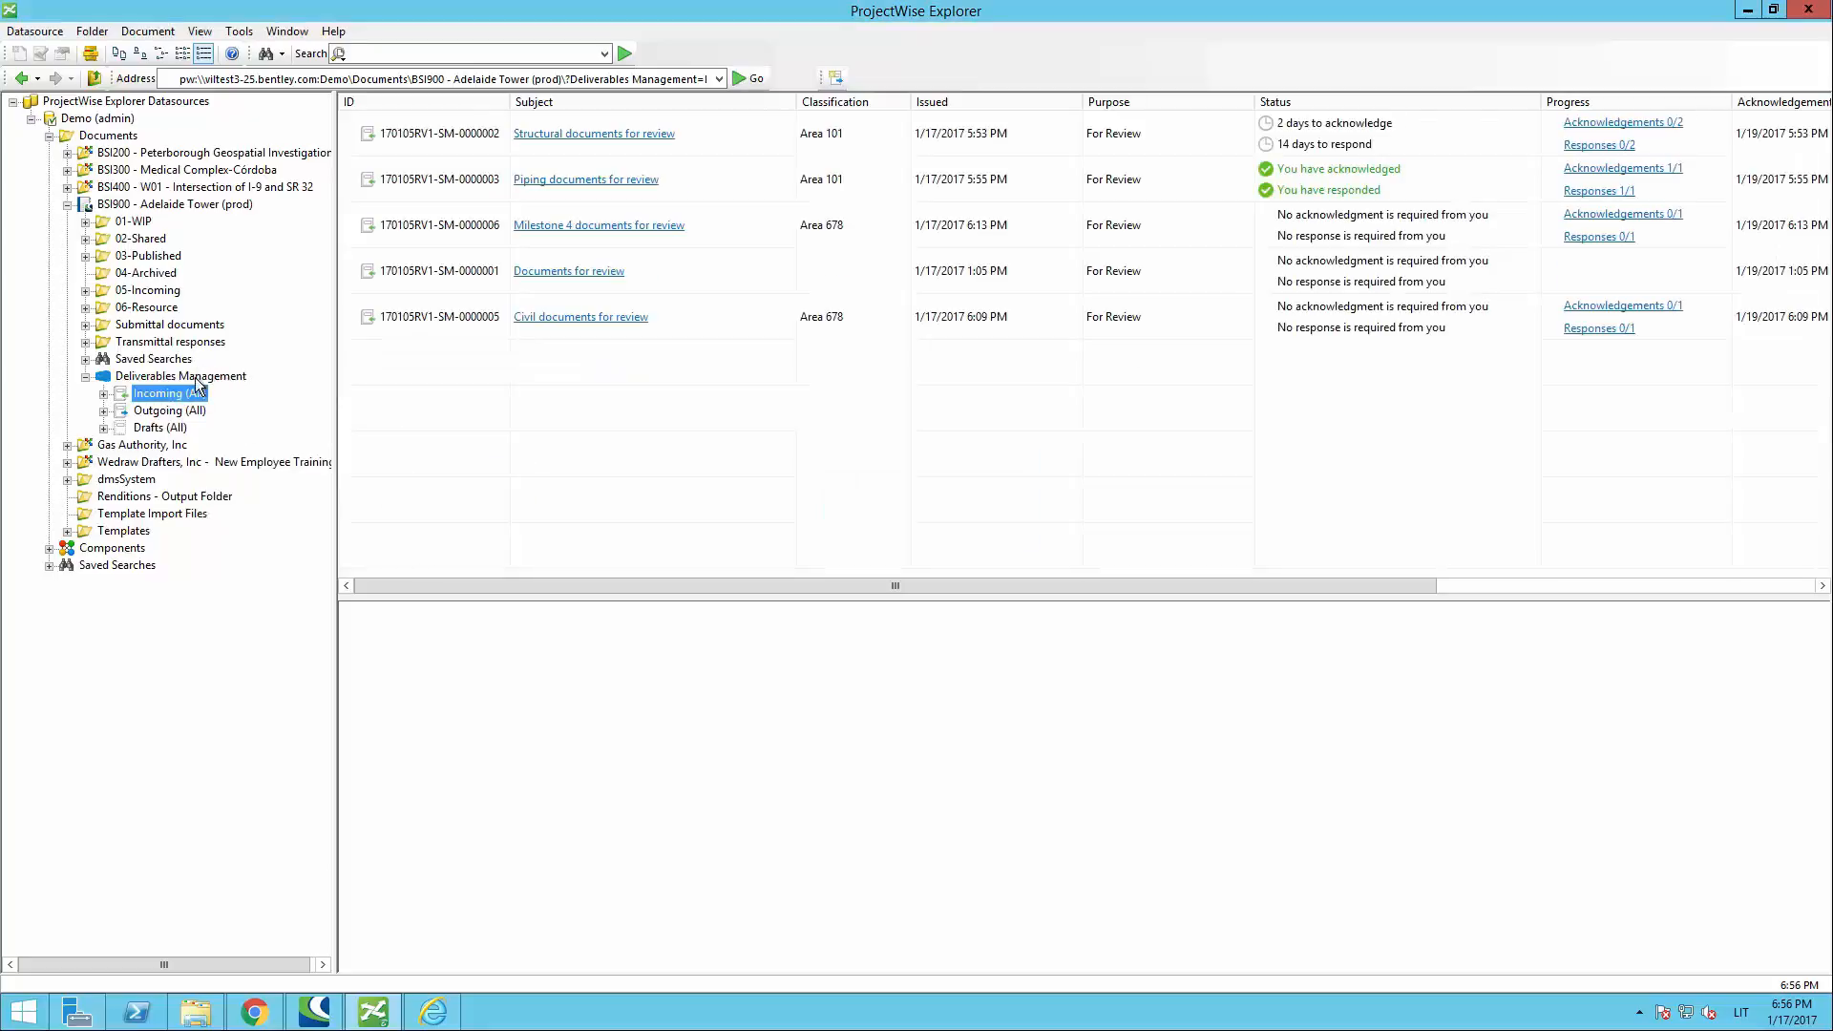
Step: Open the Deliverables Management settings of the BSI200 Peterborough project and highlight the two individual active users among the participants
{"action": "right_click", "coordinate": [179, 393]}
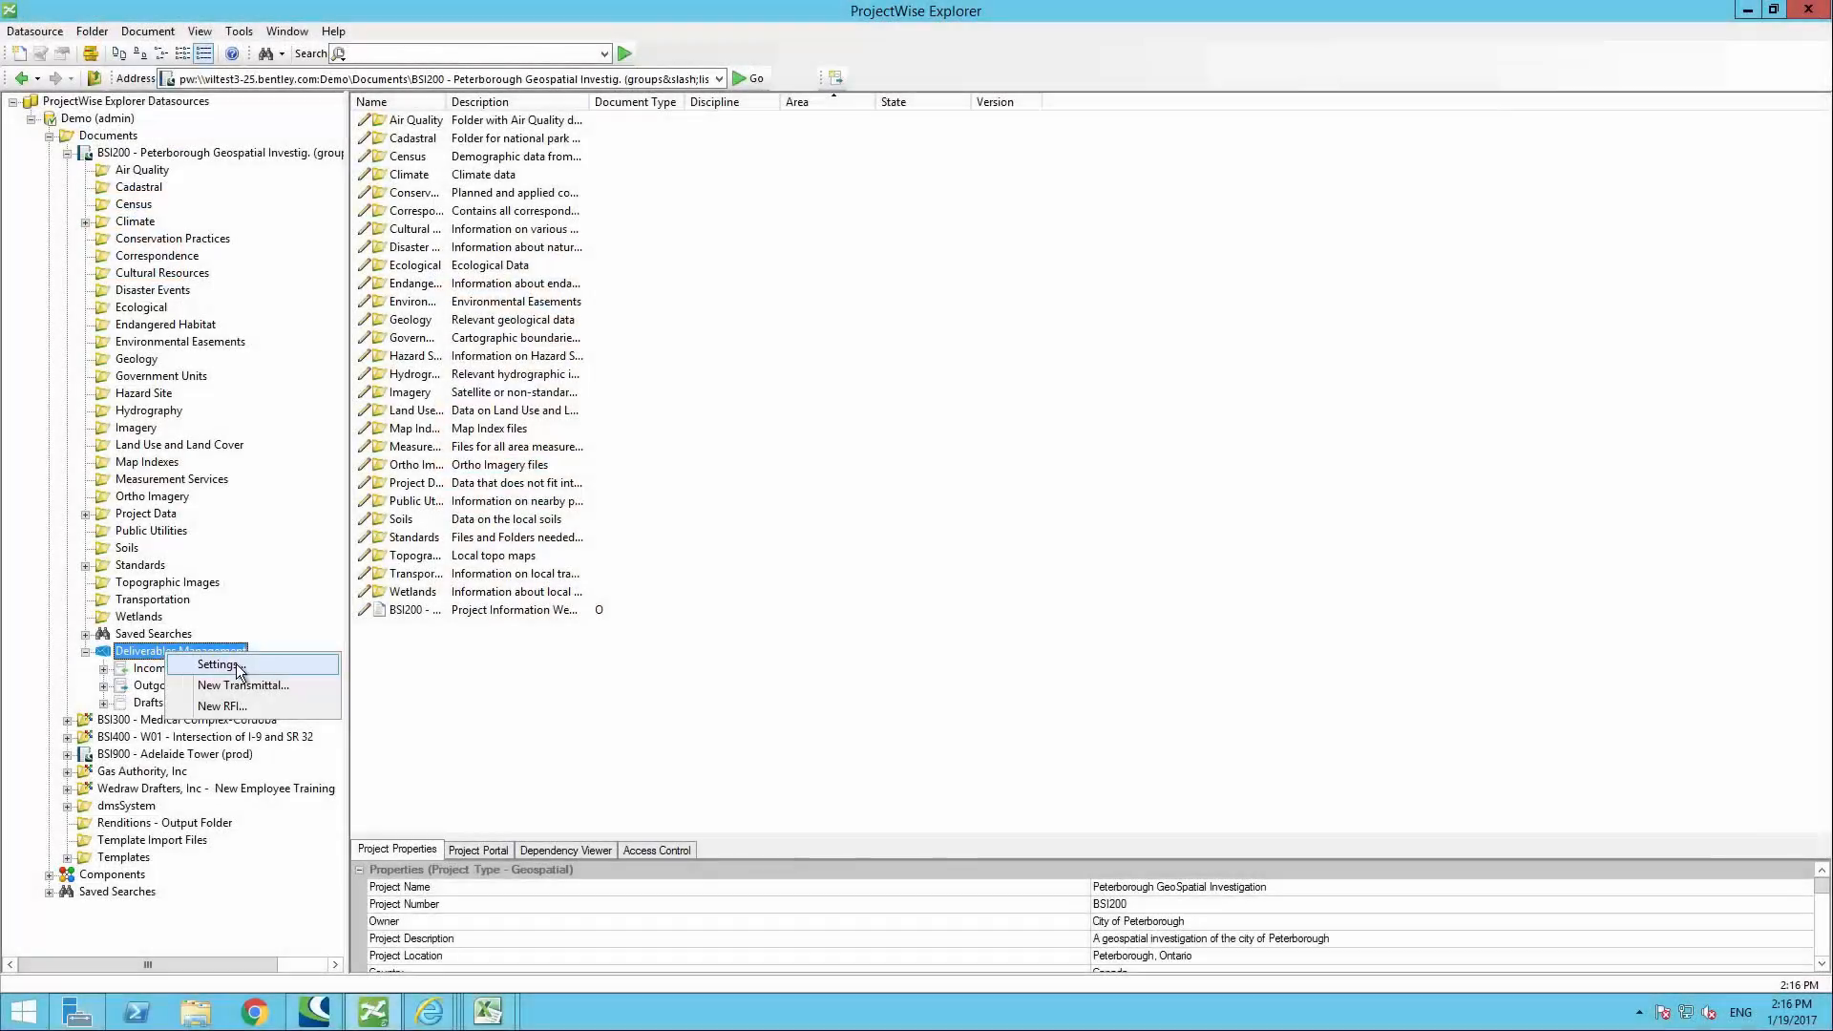
{"action": "left_click", "coordinate": [239, 667]}
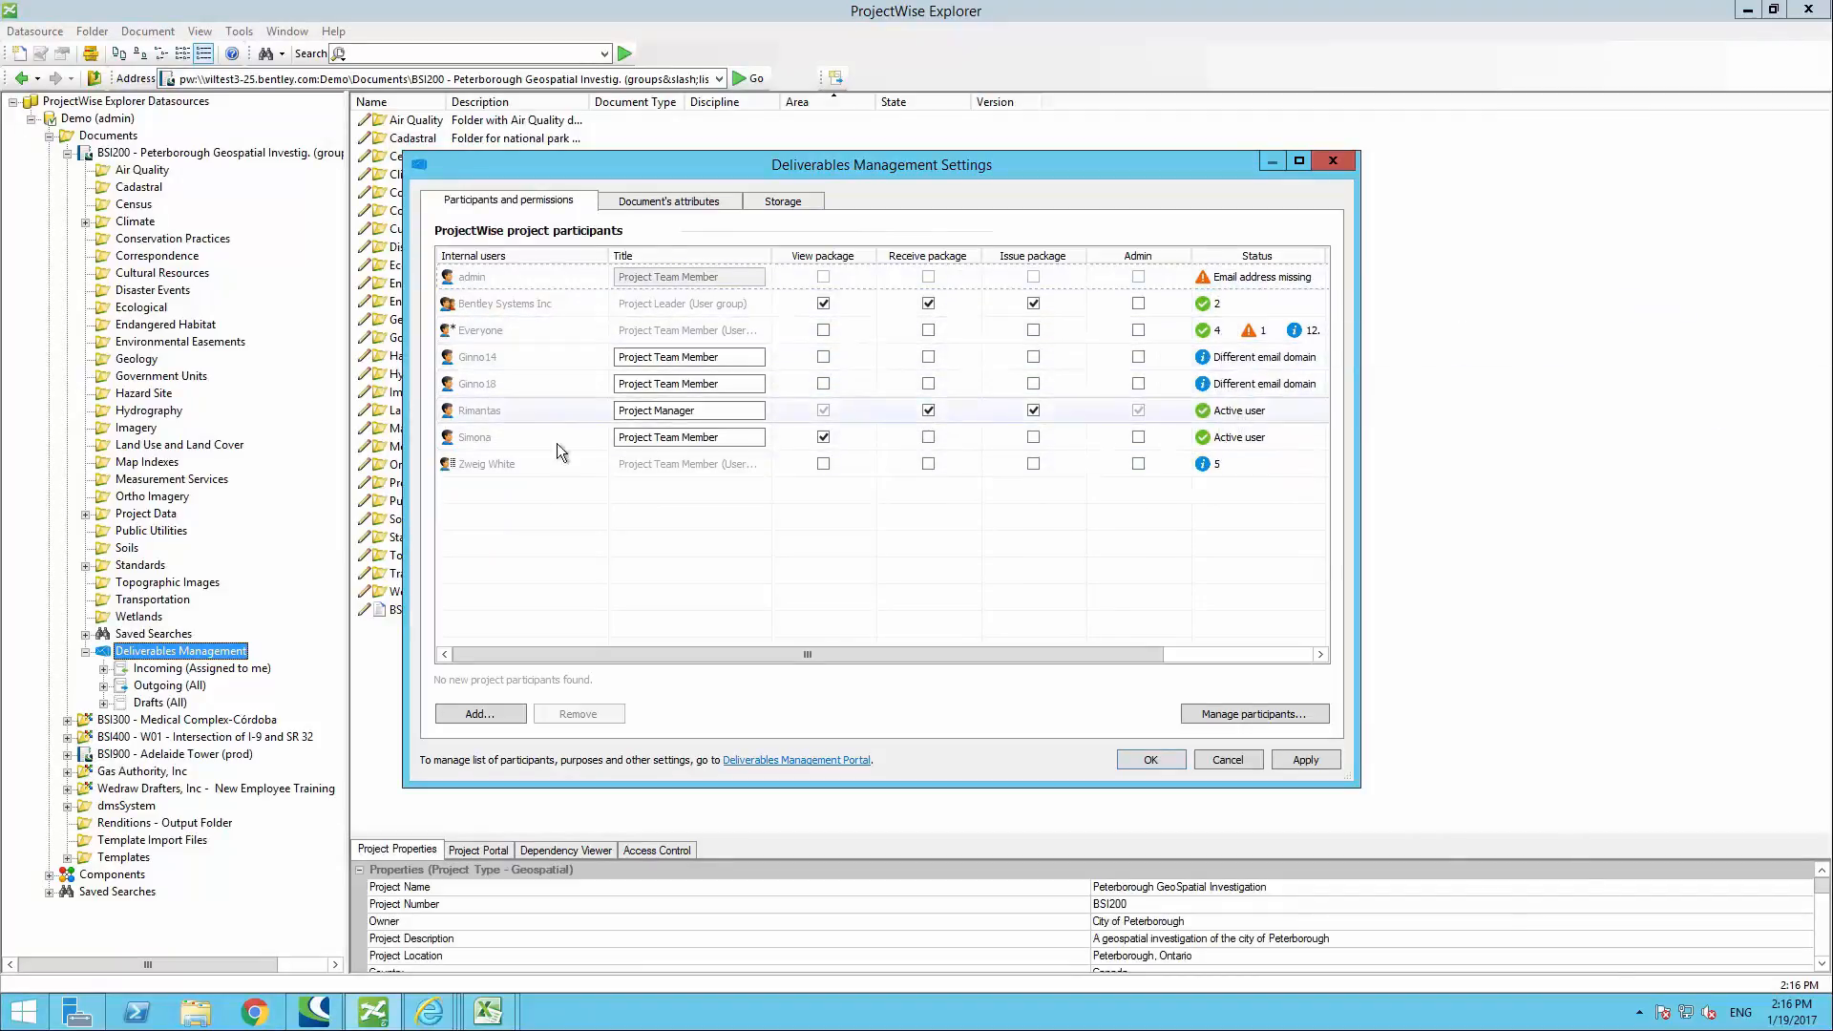
{"action": "left_click", "coordinate": [525, 411]}
{"action": "left_click", "coordinate": [534, 439], "text": "shift"}
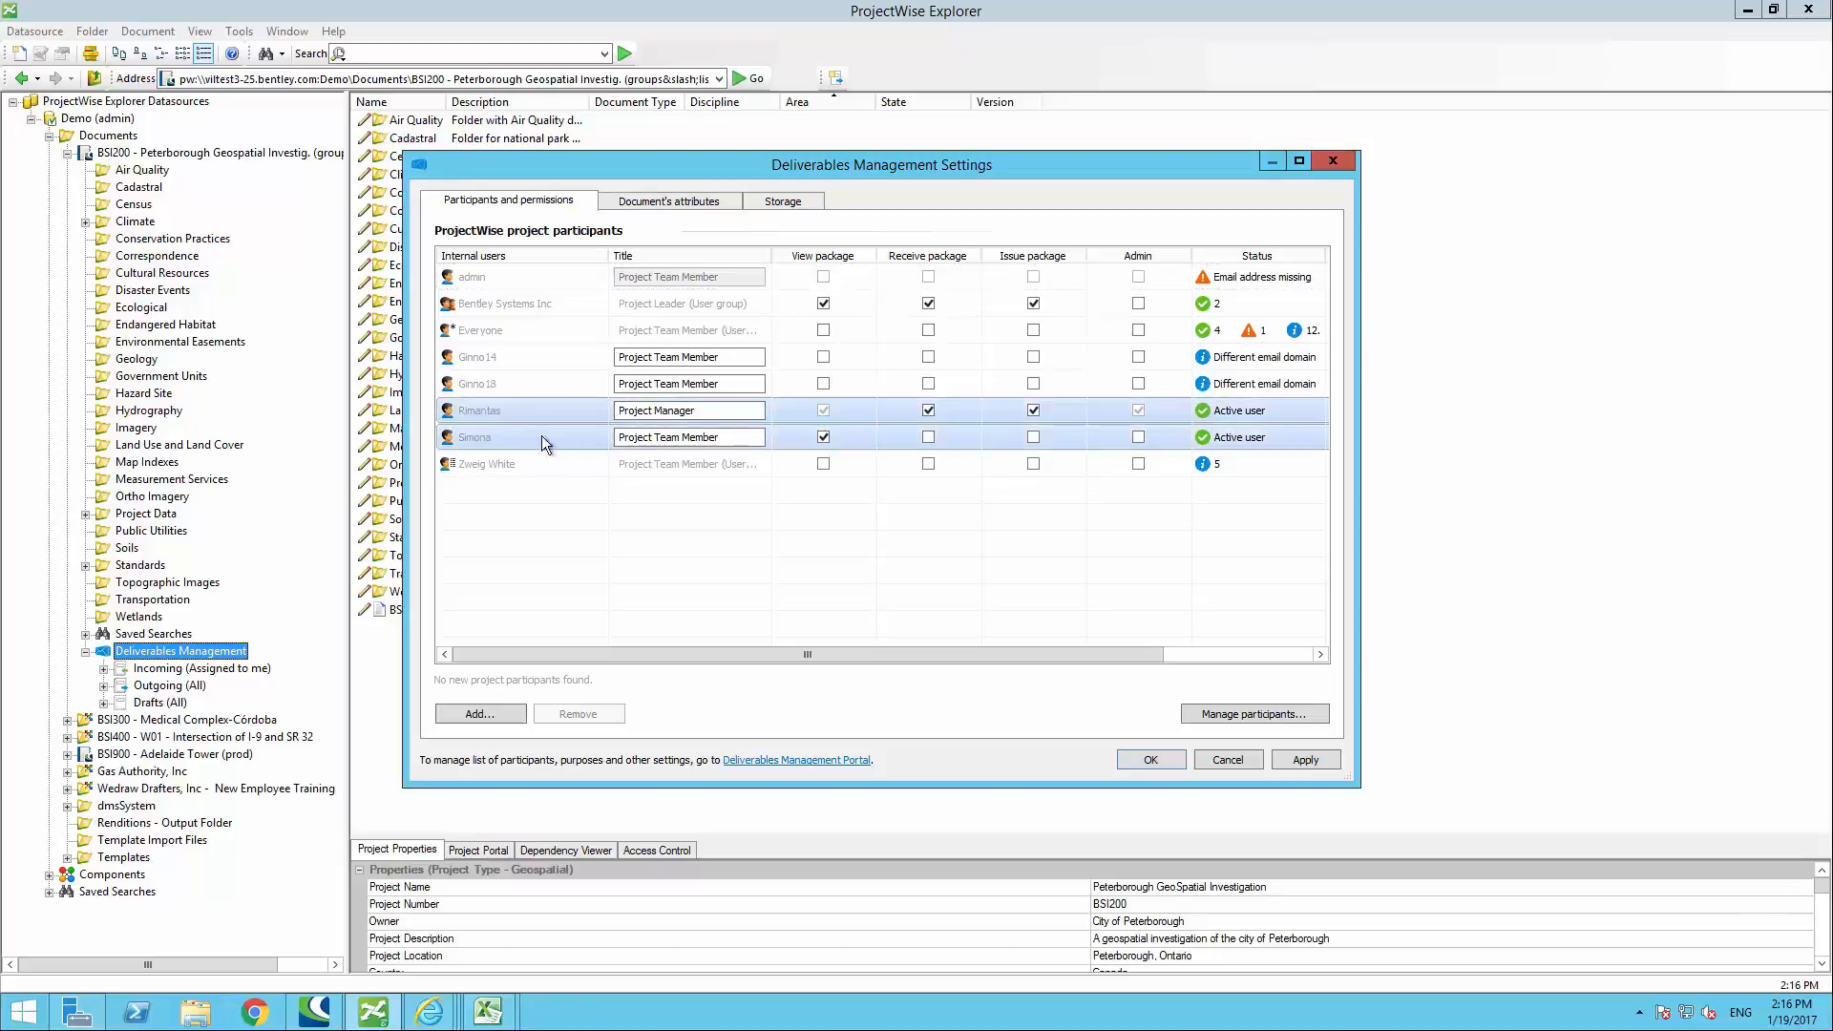
Step: Inspect the Bentley Systems Inc group's members, then the status and email details of the participants with a different email domain
{"action": "double_click", "coordinate": [513, 302]}
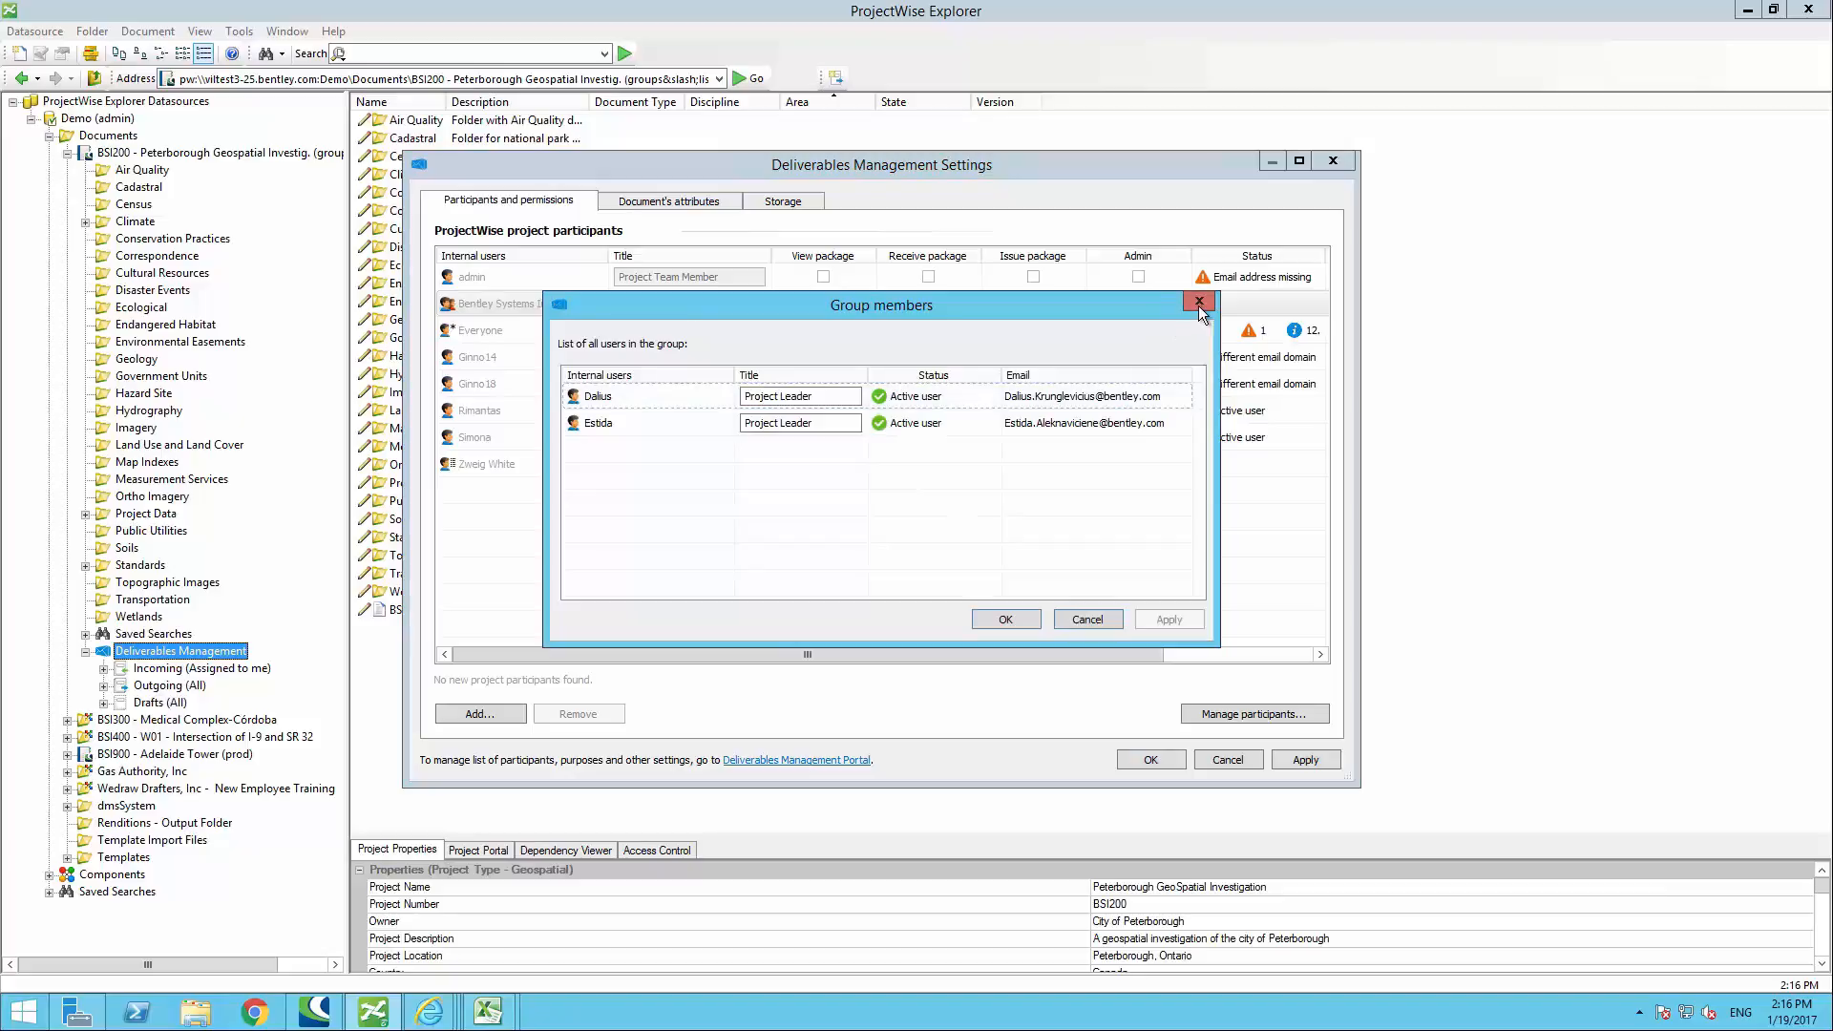
{"action": "left_click", "coordinate": [1199, 302]}
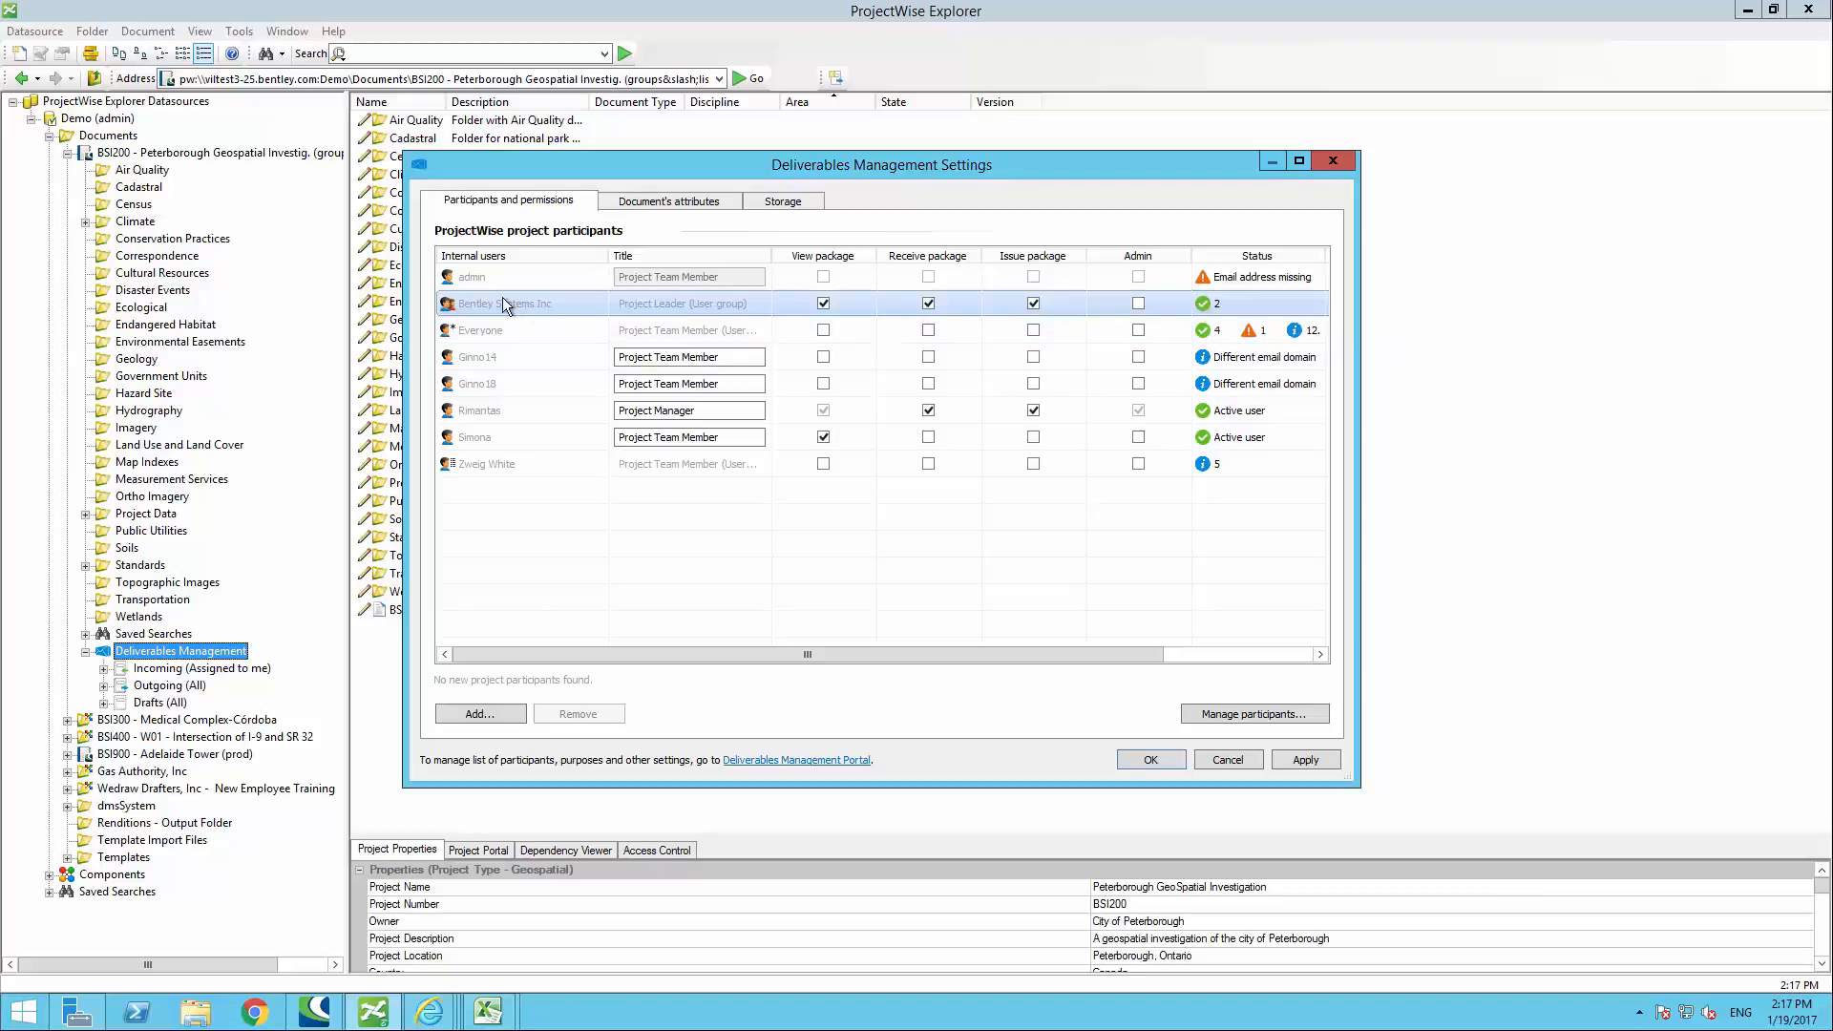
{"action": "left_click", "coordinate": [510, 468]}
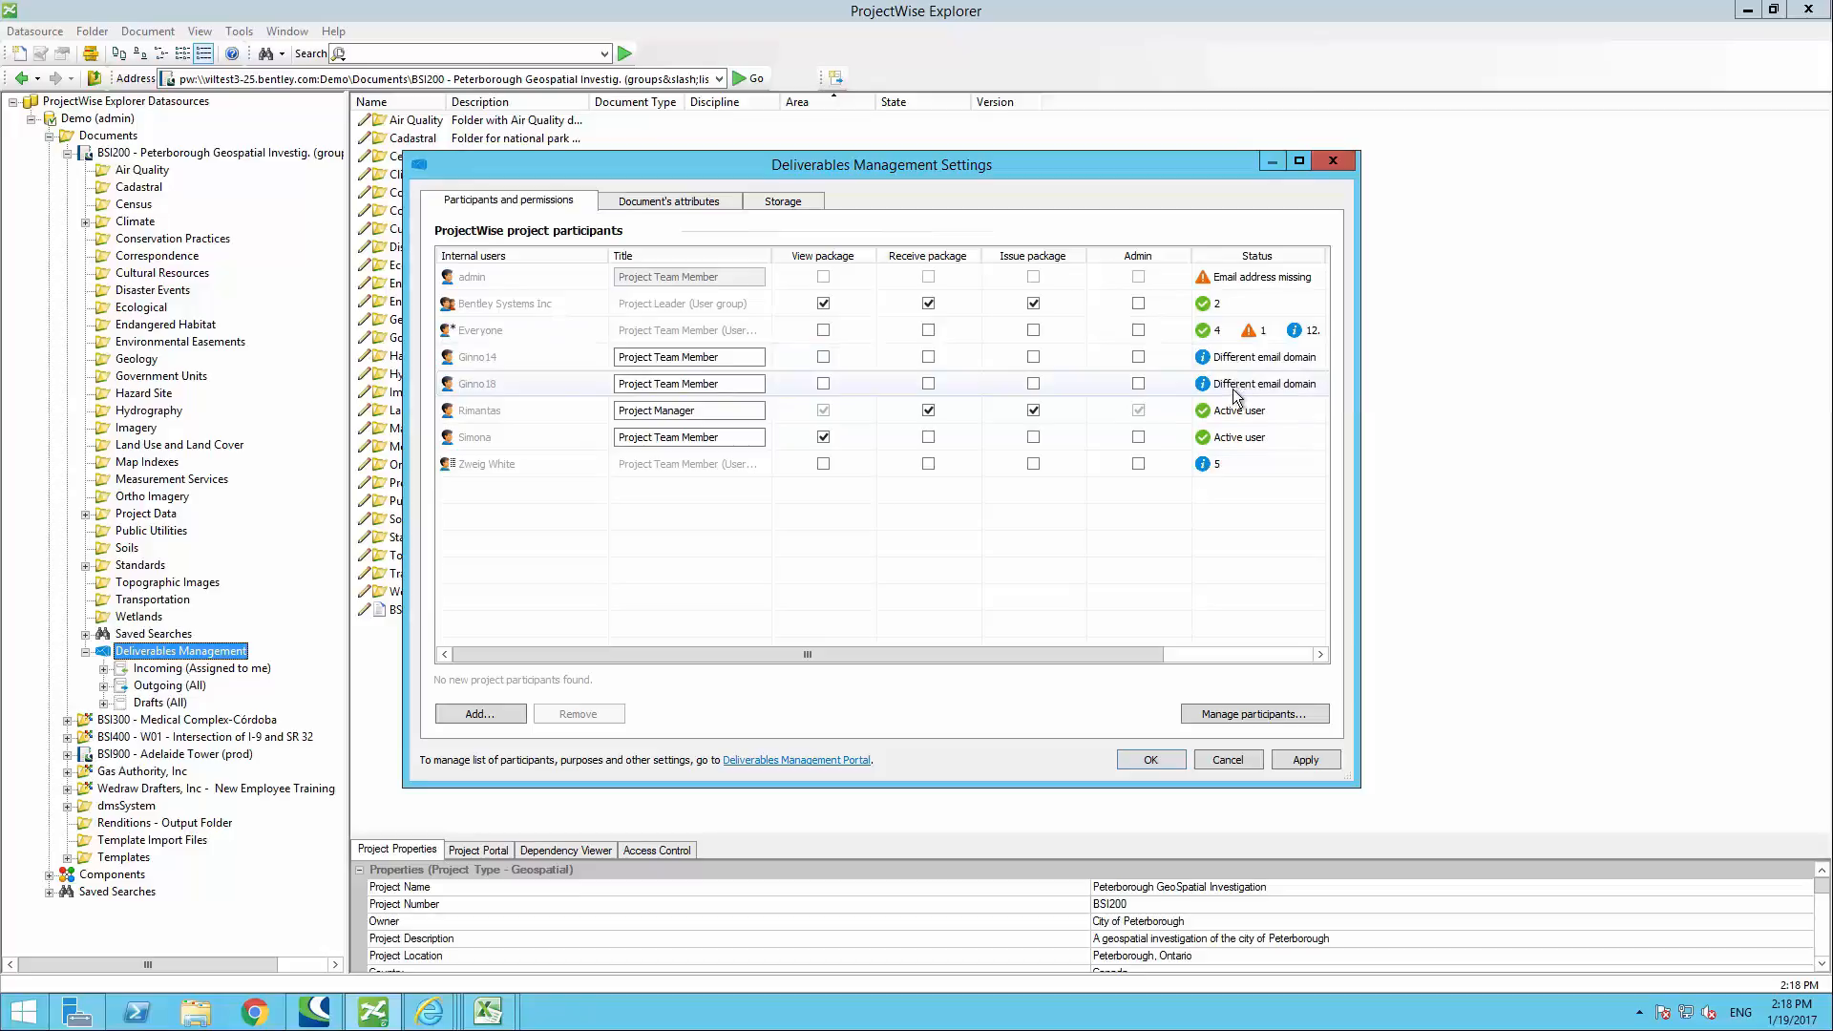
{"action": "mouse_move", "coordinate": [1238, 395]}
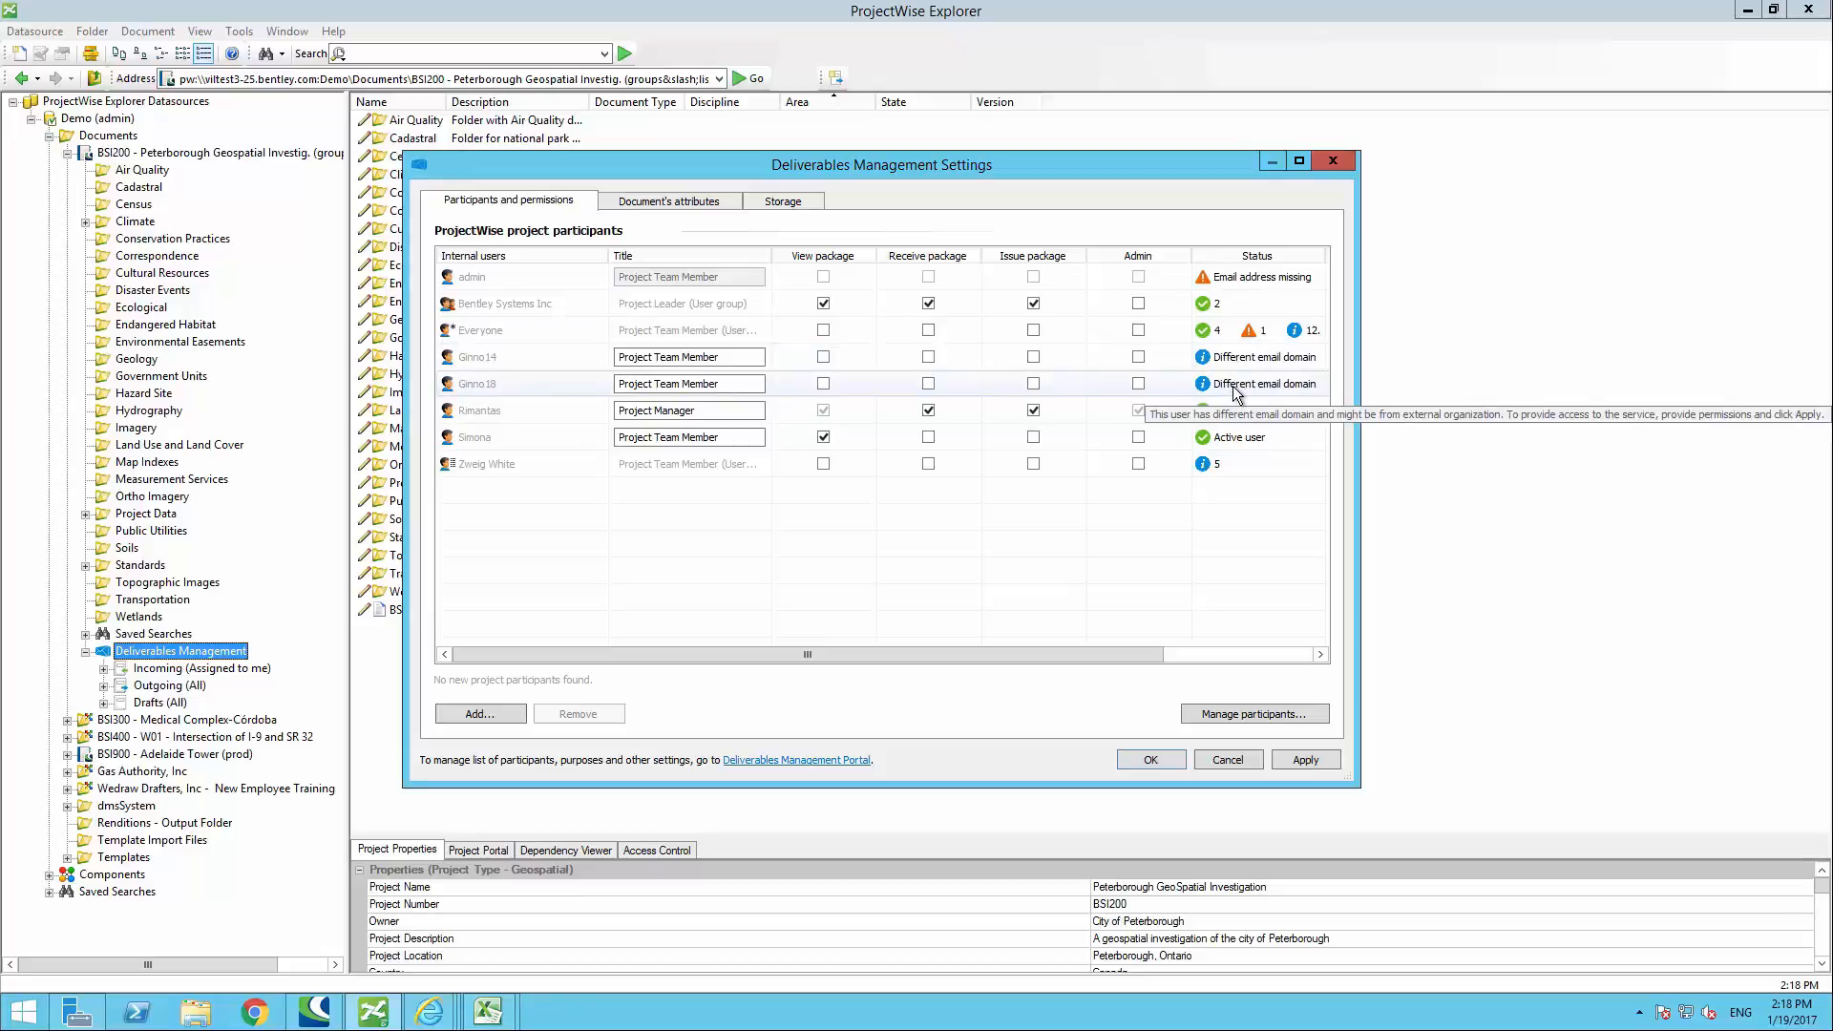
{"action": "left_click_drag", "start_coordinate": [1150, 657], "coordinate": [1314, 666]}
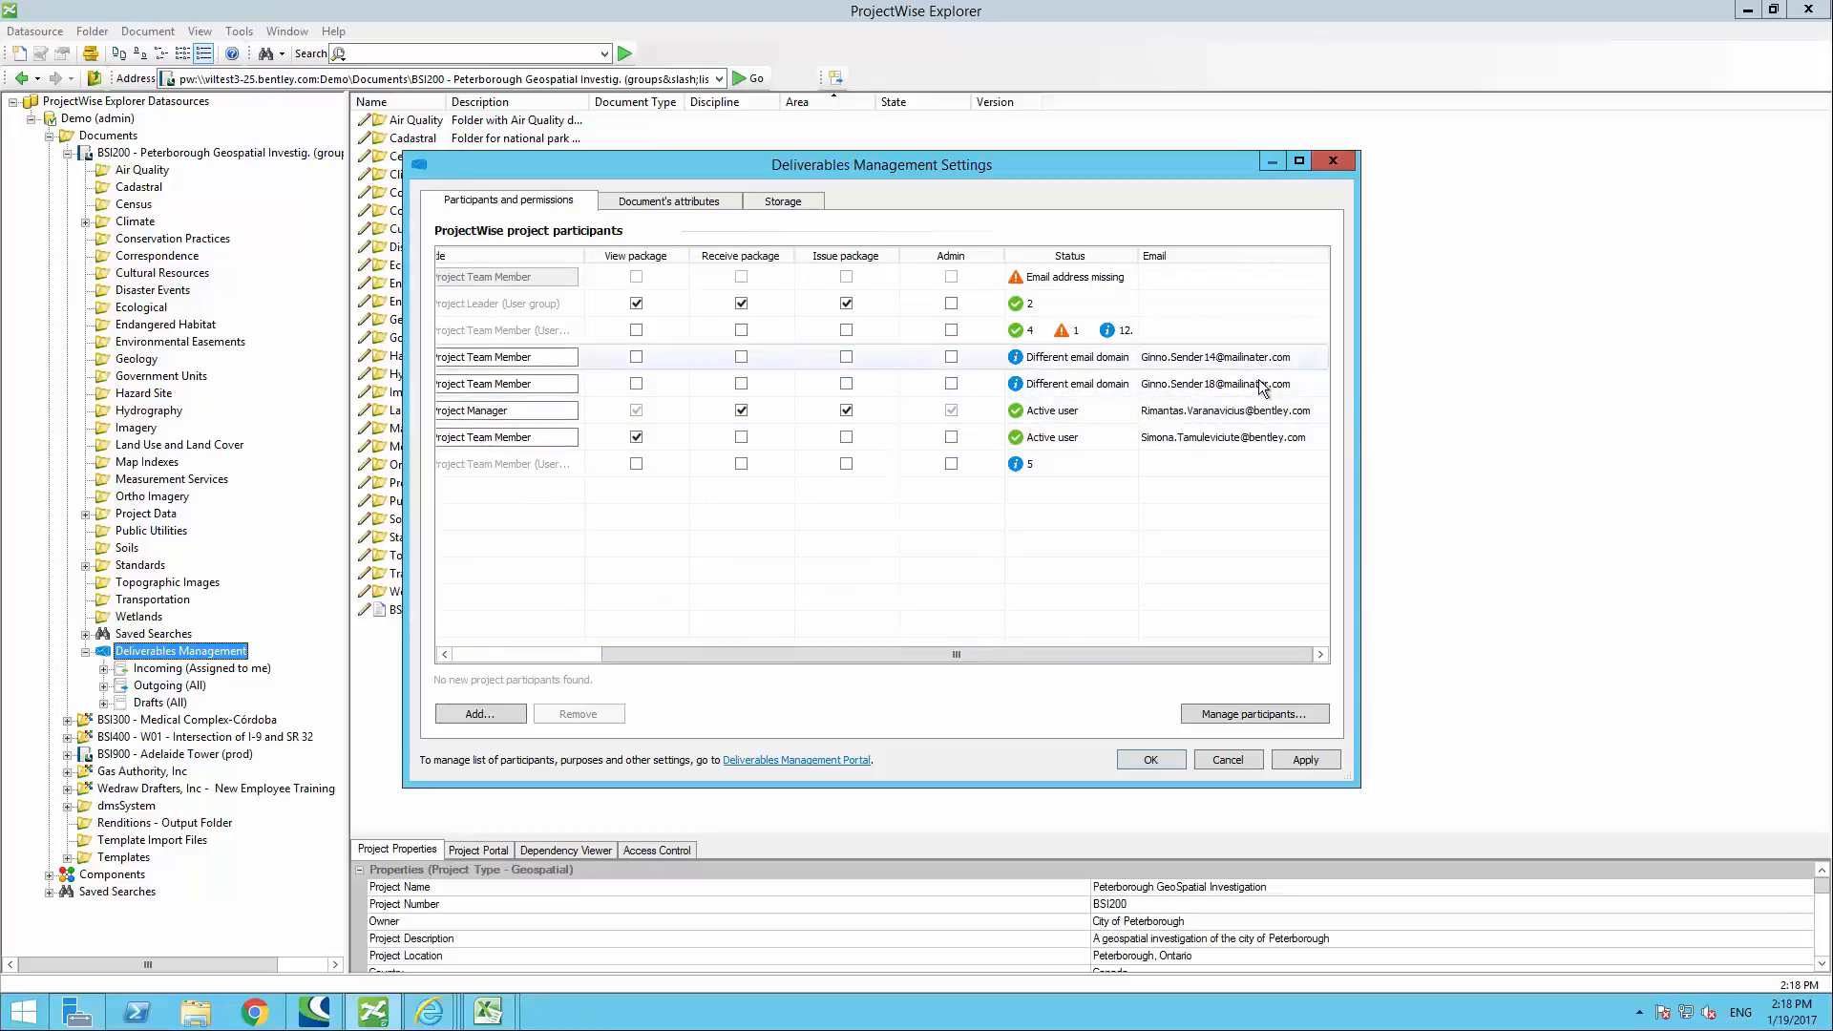
{"action": "left_click_drag", "start_coordinate": [1148, 655], "coordinate": [909, 651]}
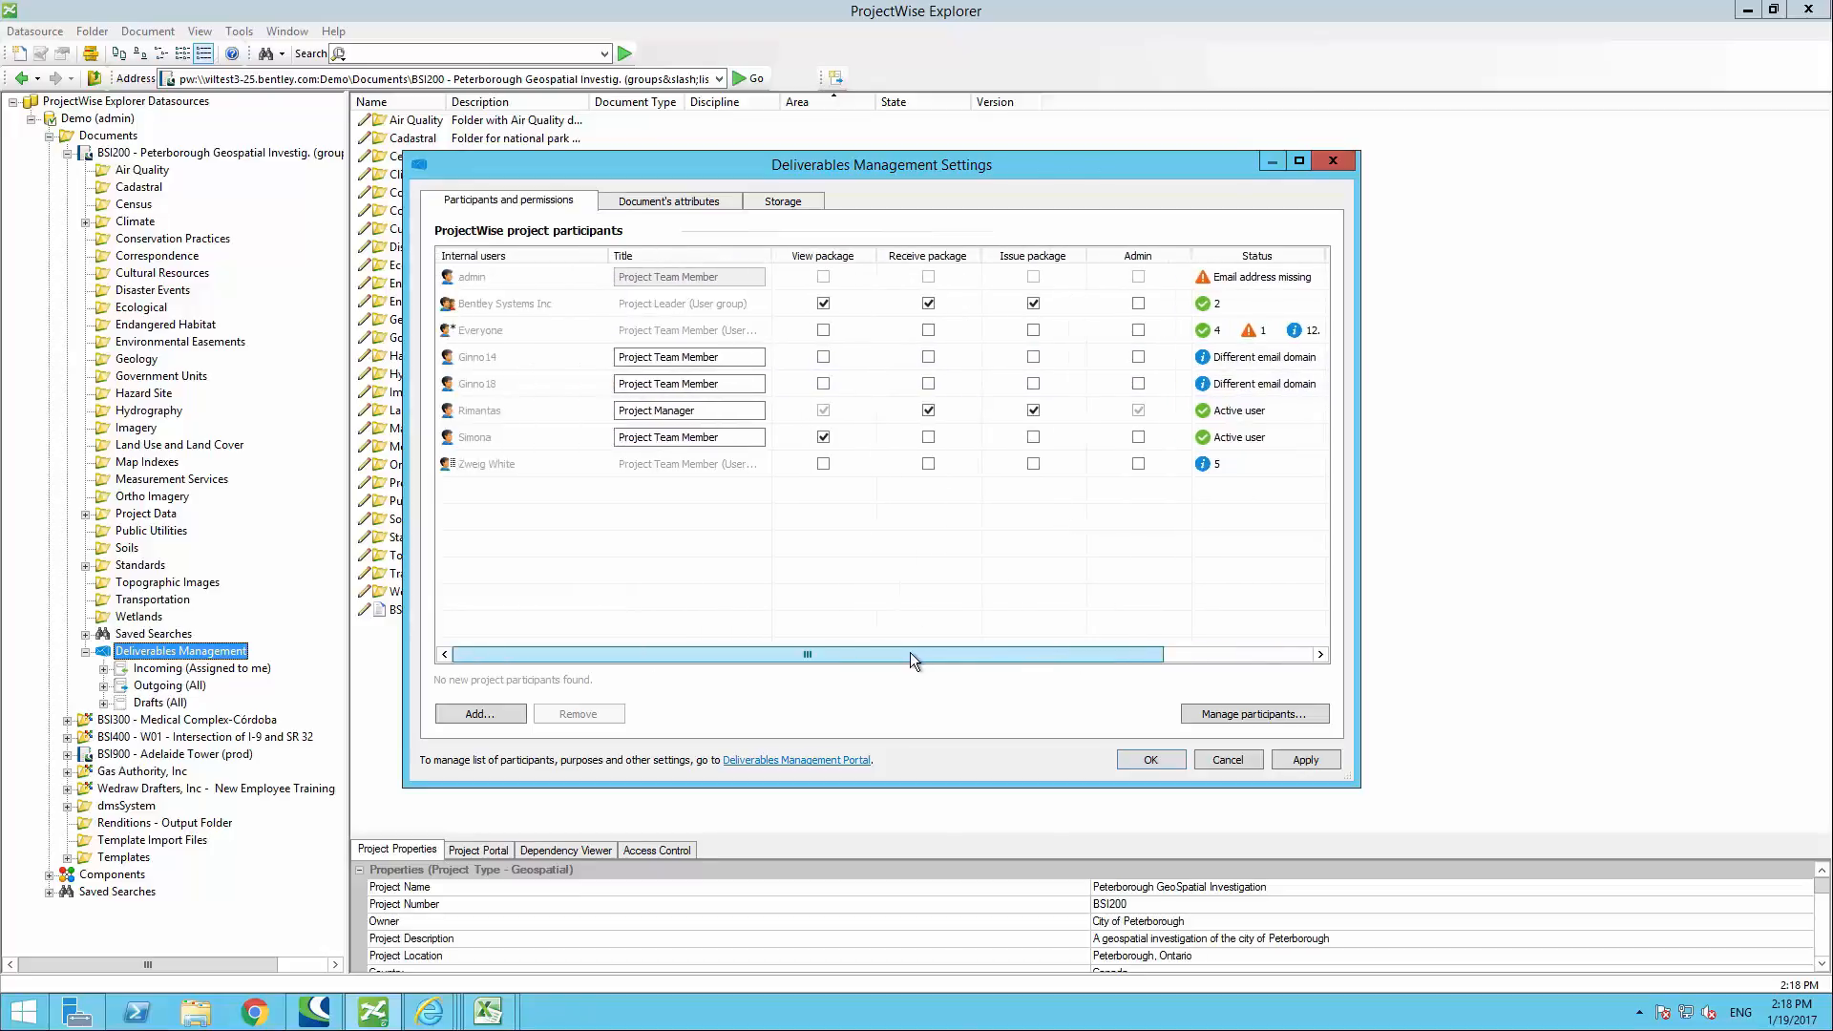
{"action": "mouse_move", "coordinate": [1214, 468]}
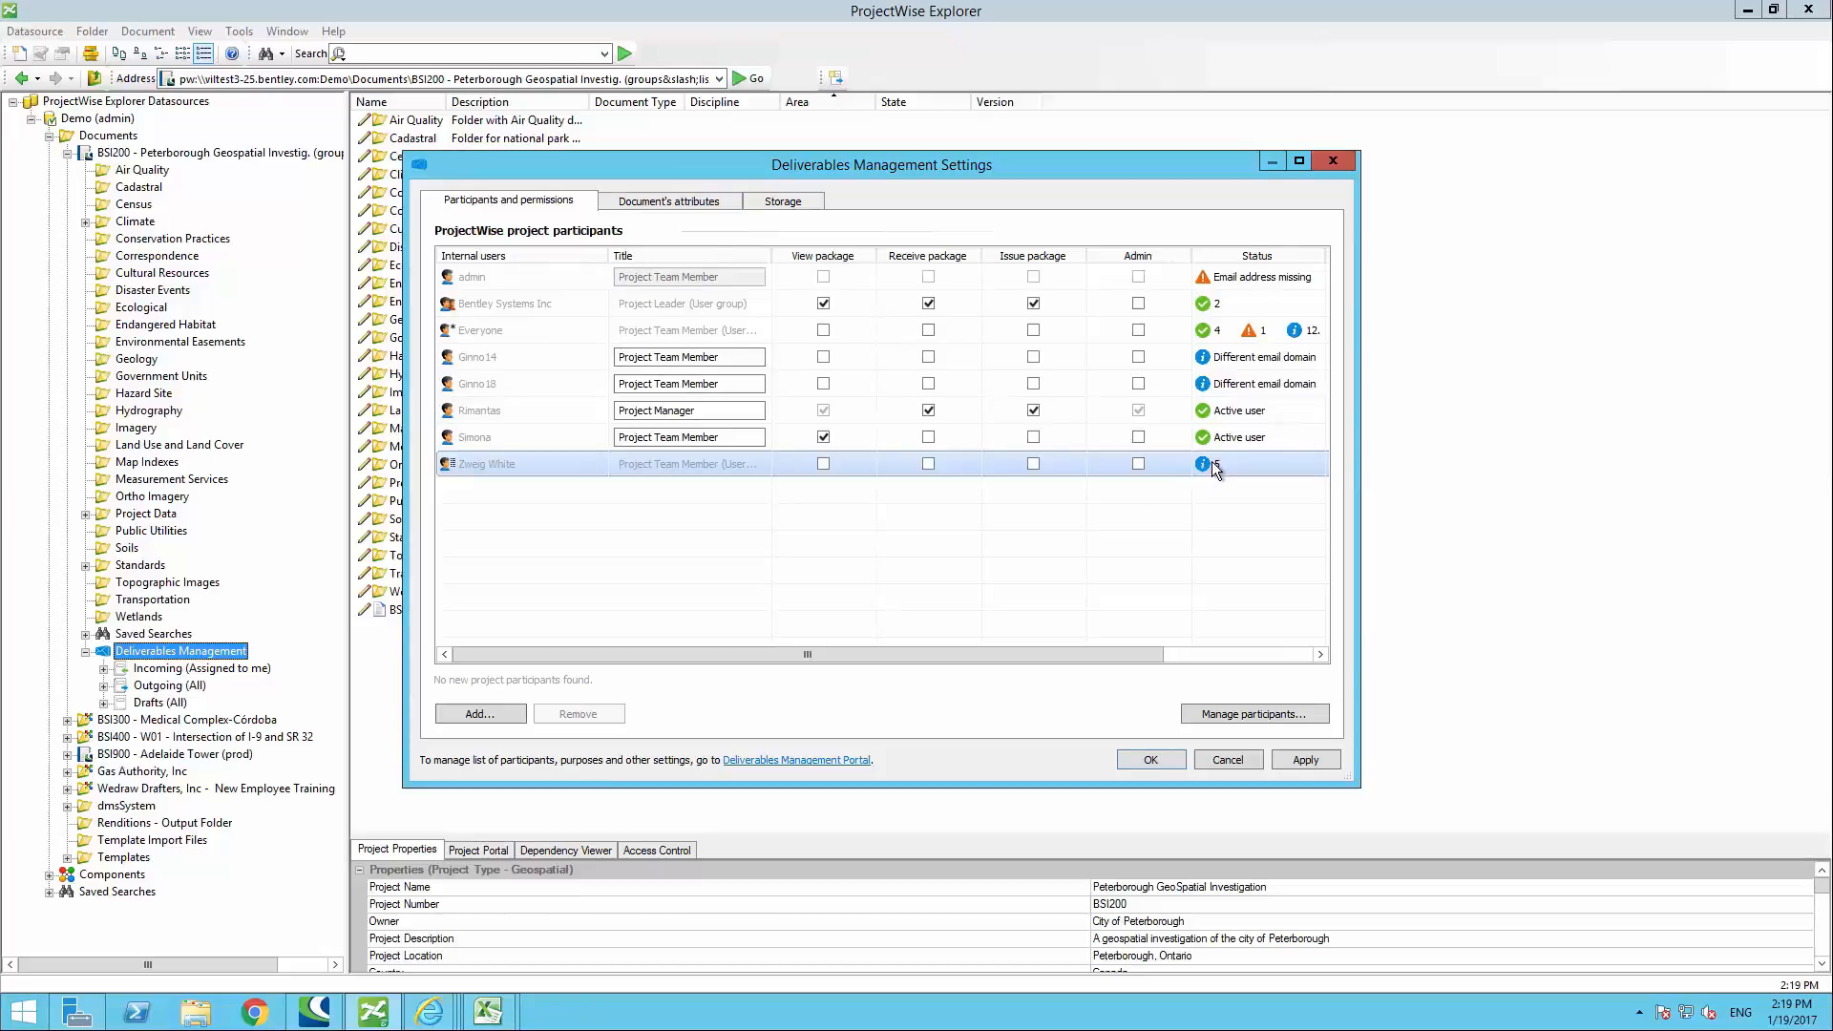
Step: Grant Receive package to Zweig White, Receive and Issue package to the first user with a different email domain, and Issue package to the second
{"action": "left_click", "coordinate": [928, 463]}
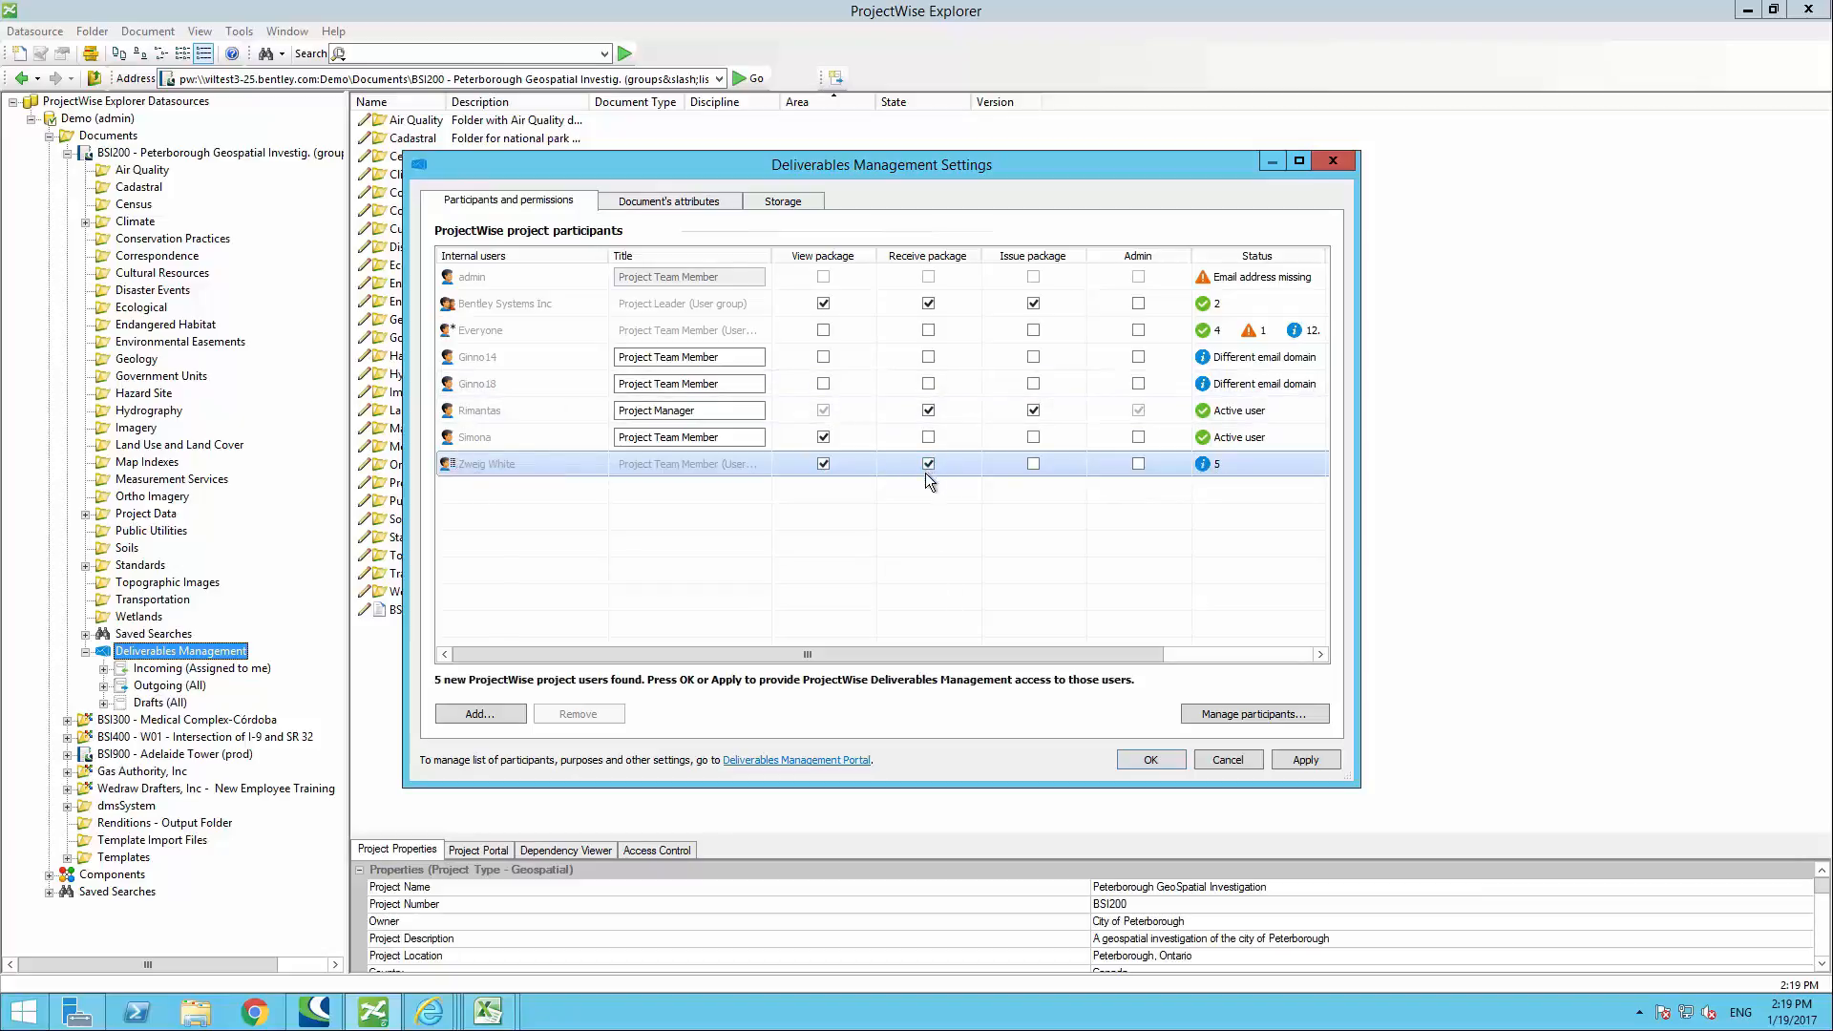
{"action": "left_click", "coordinate": [928, 357]}
{"action": "left_click", "coordinate": [1033, 356]}
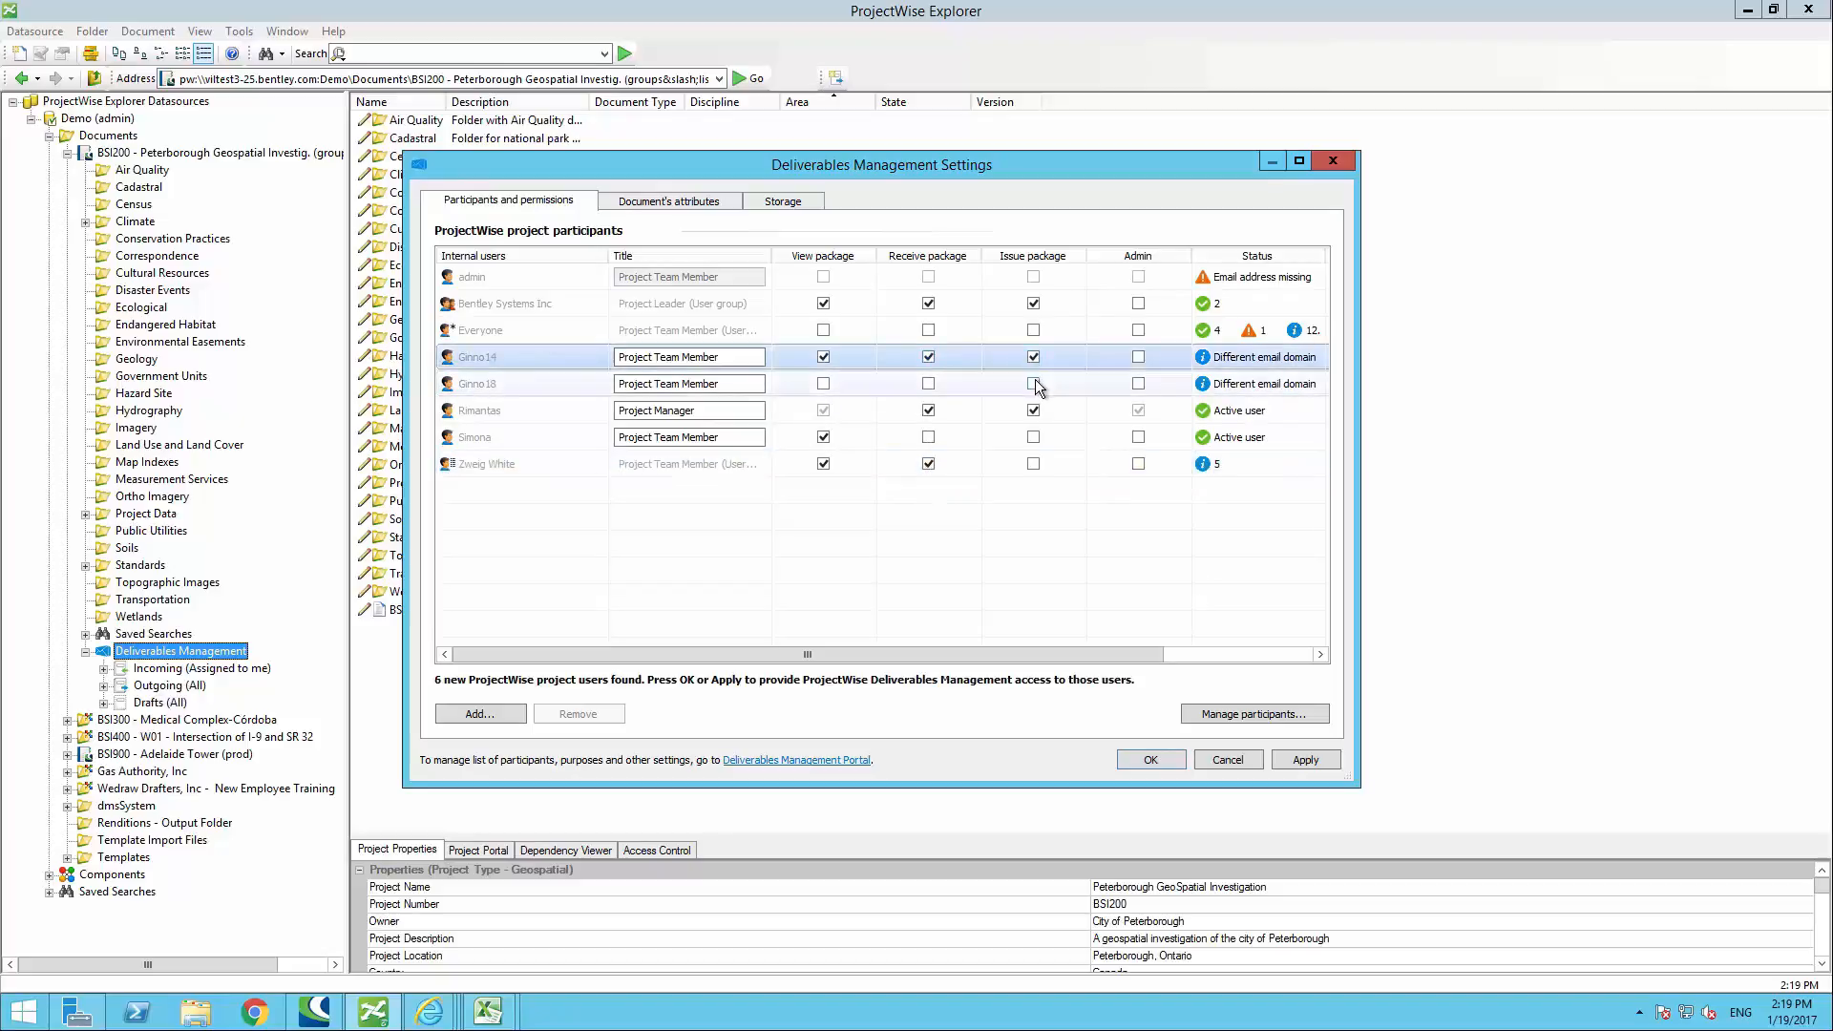
{"action": "left_click", "coordinate": [1033, 384]}
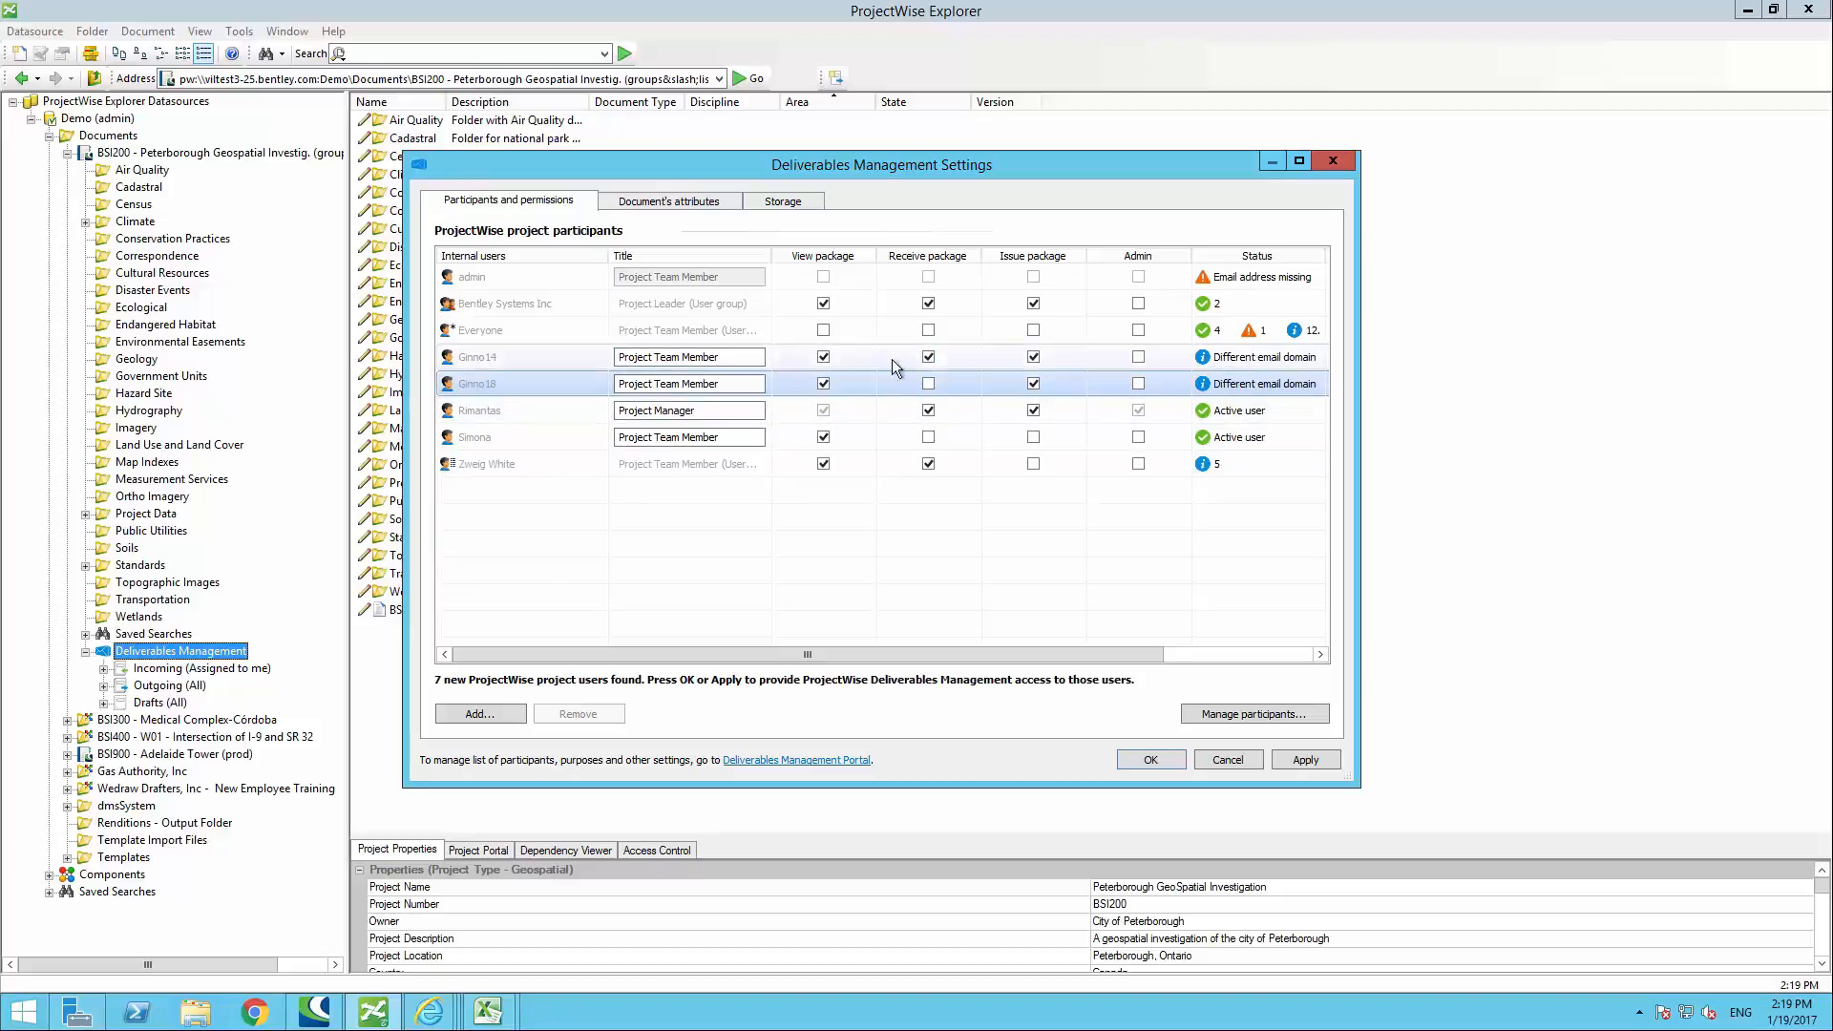
Step: Apply the permission changes, review the detailed different email domain information, and agree to add the listed users as internal team members
{"action": "left_click", "coordinate": [1305, 759]}
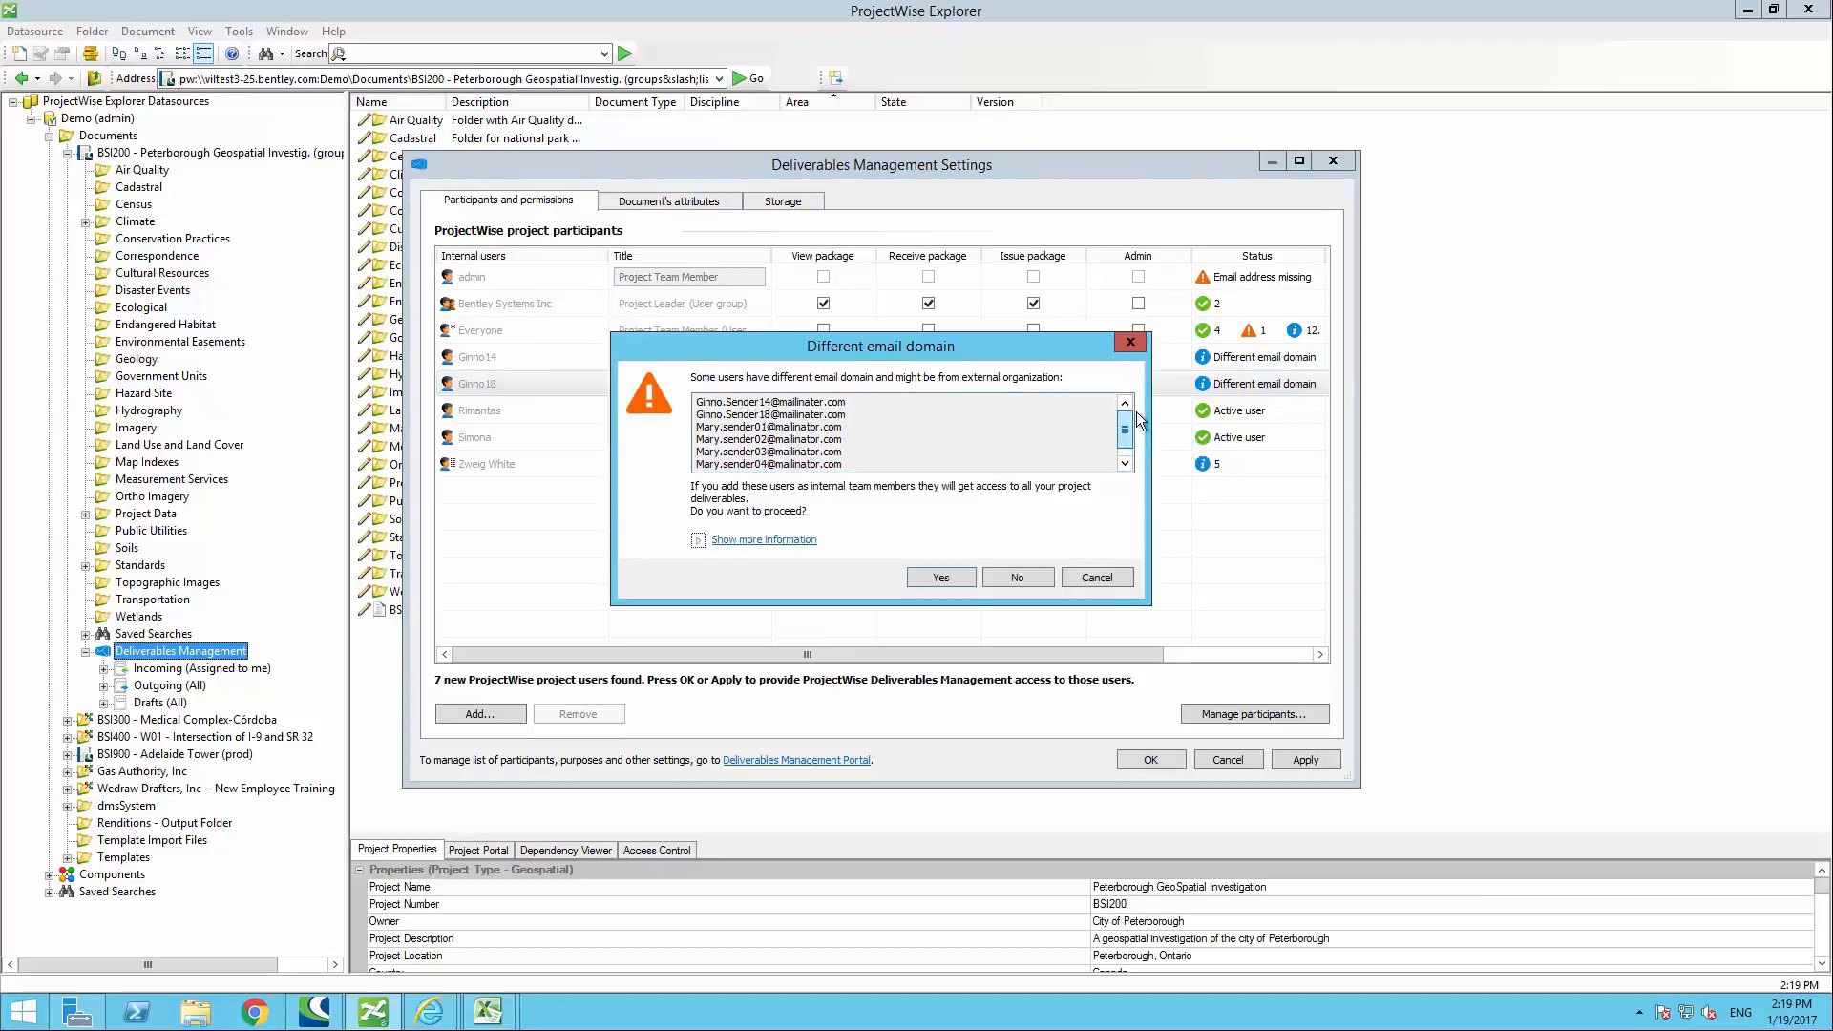
{"action": "left_click_drag", "start_coordinate": [855, 465], "coordinate": [675, 400]}
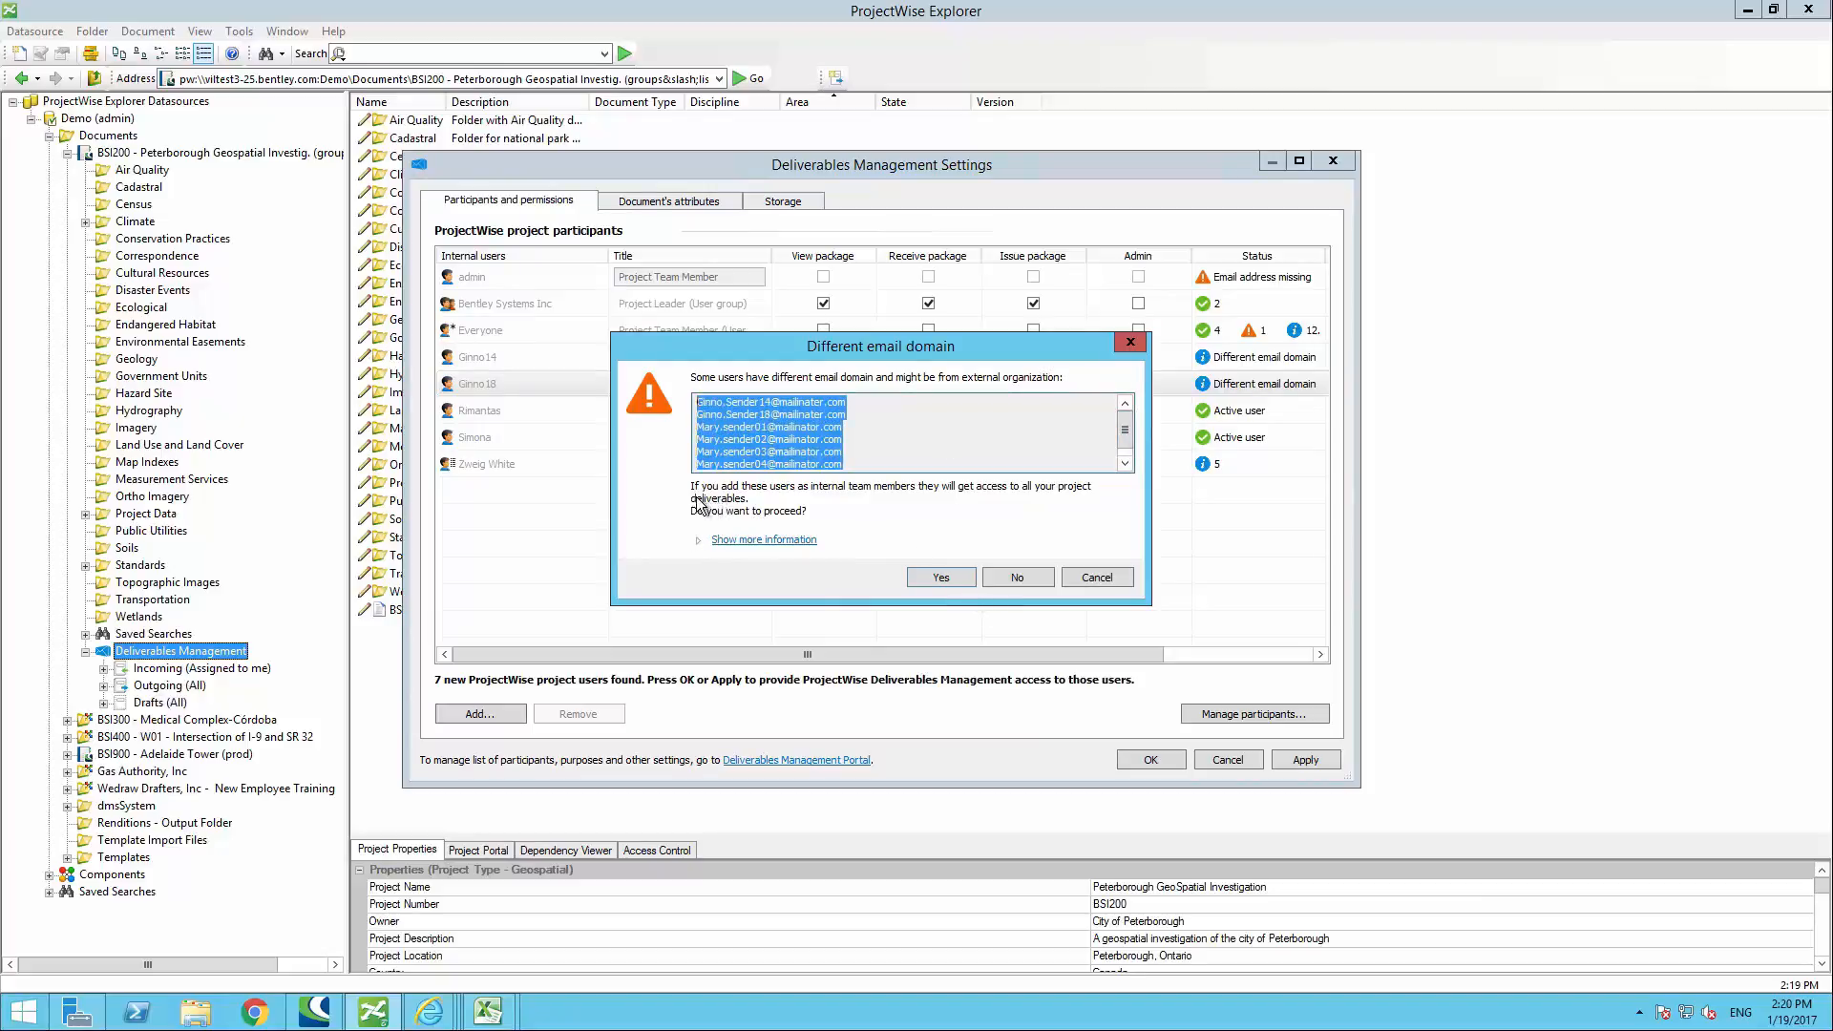
{"action": "left_click", "coordinate": [761, 541]}
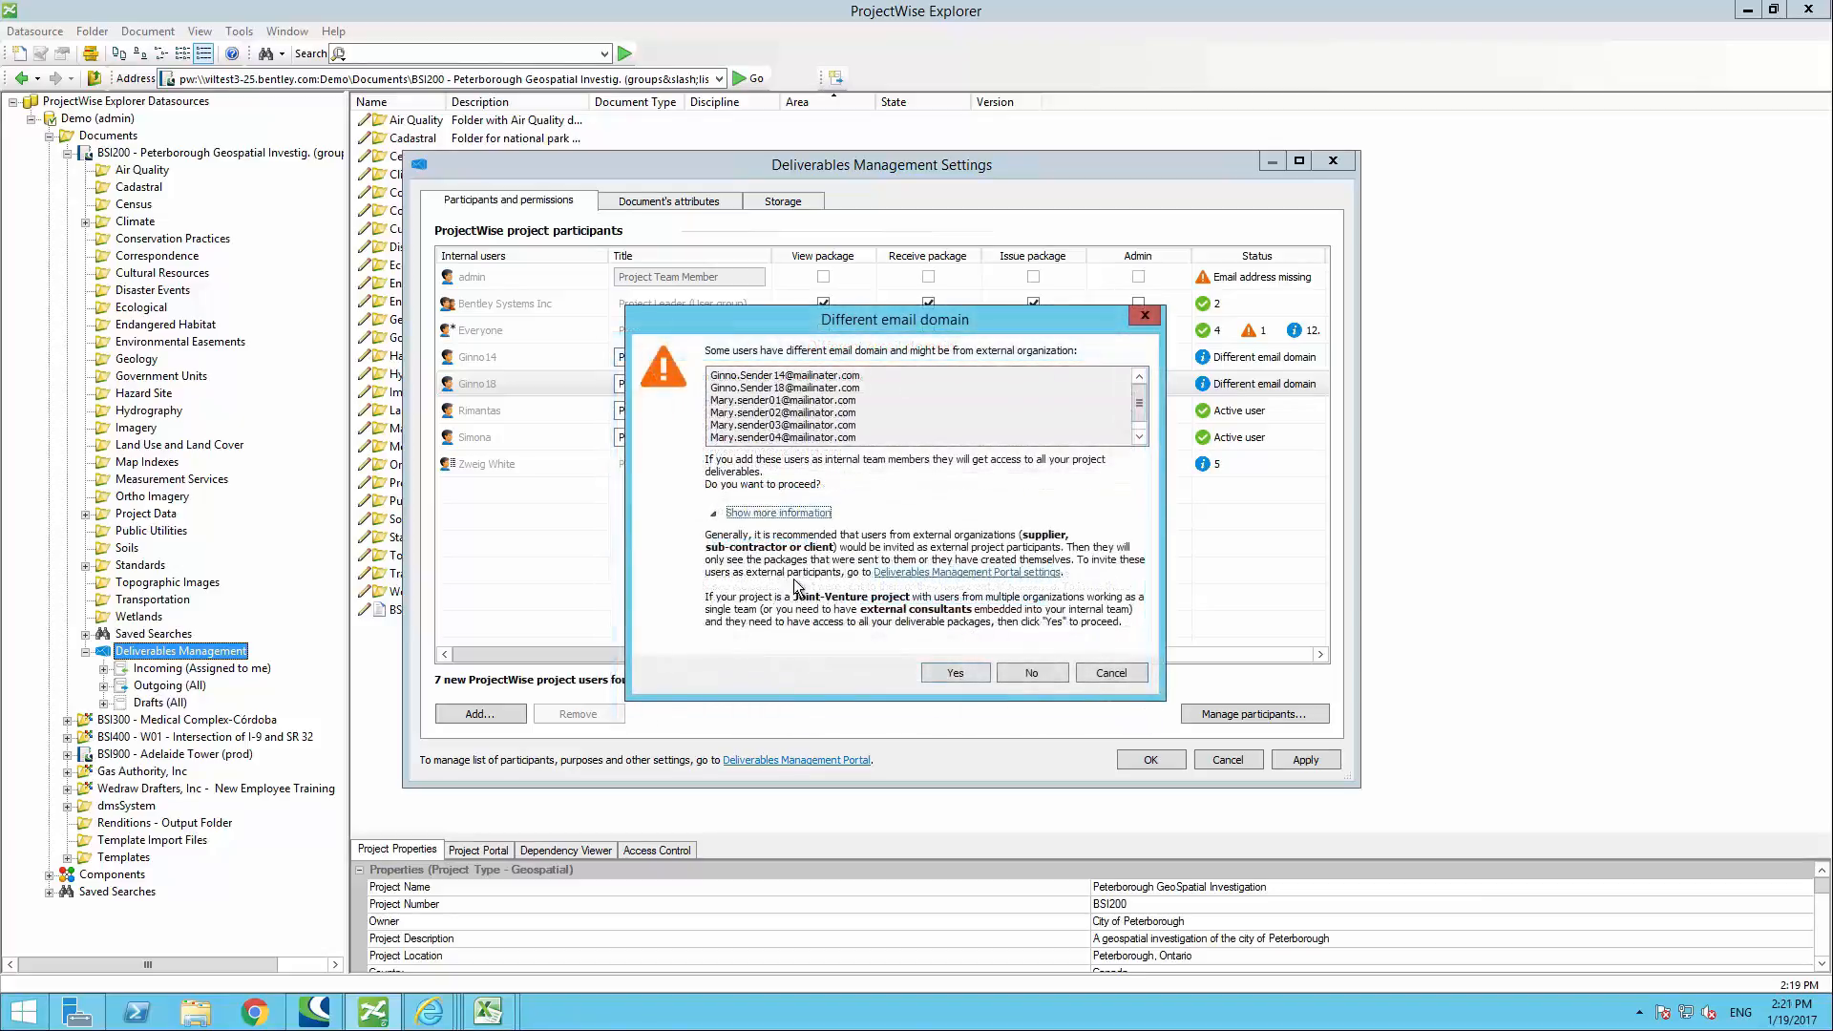
{"action": "left_click", "coordinate": [954, 674]}
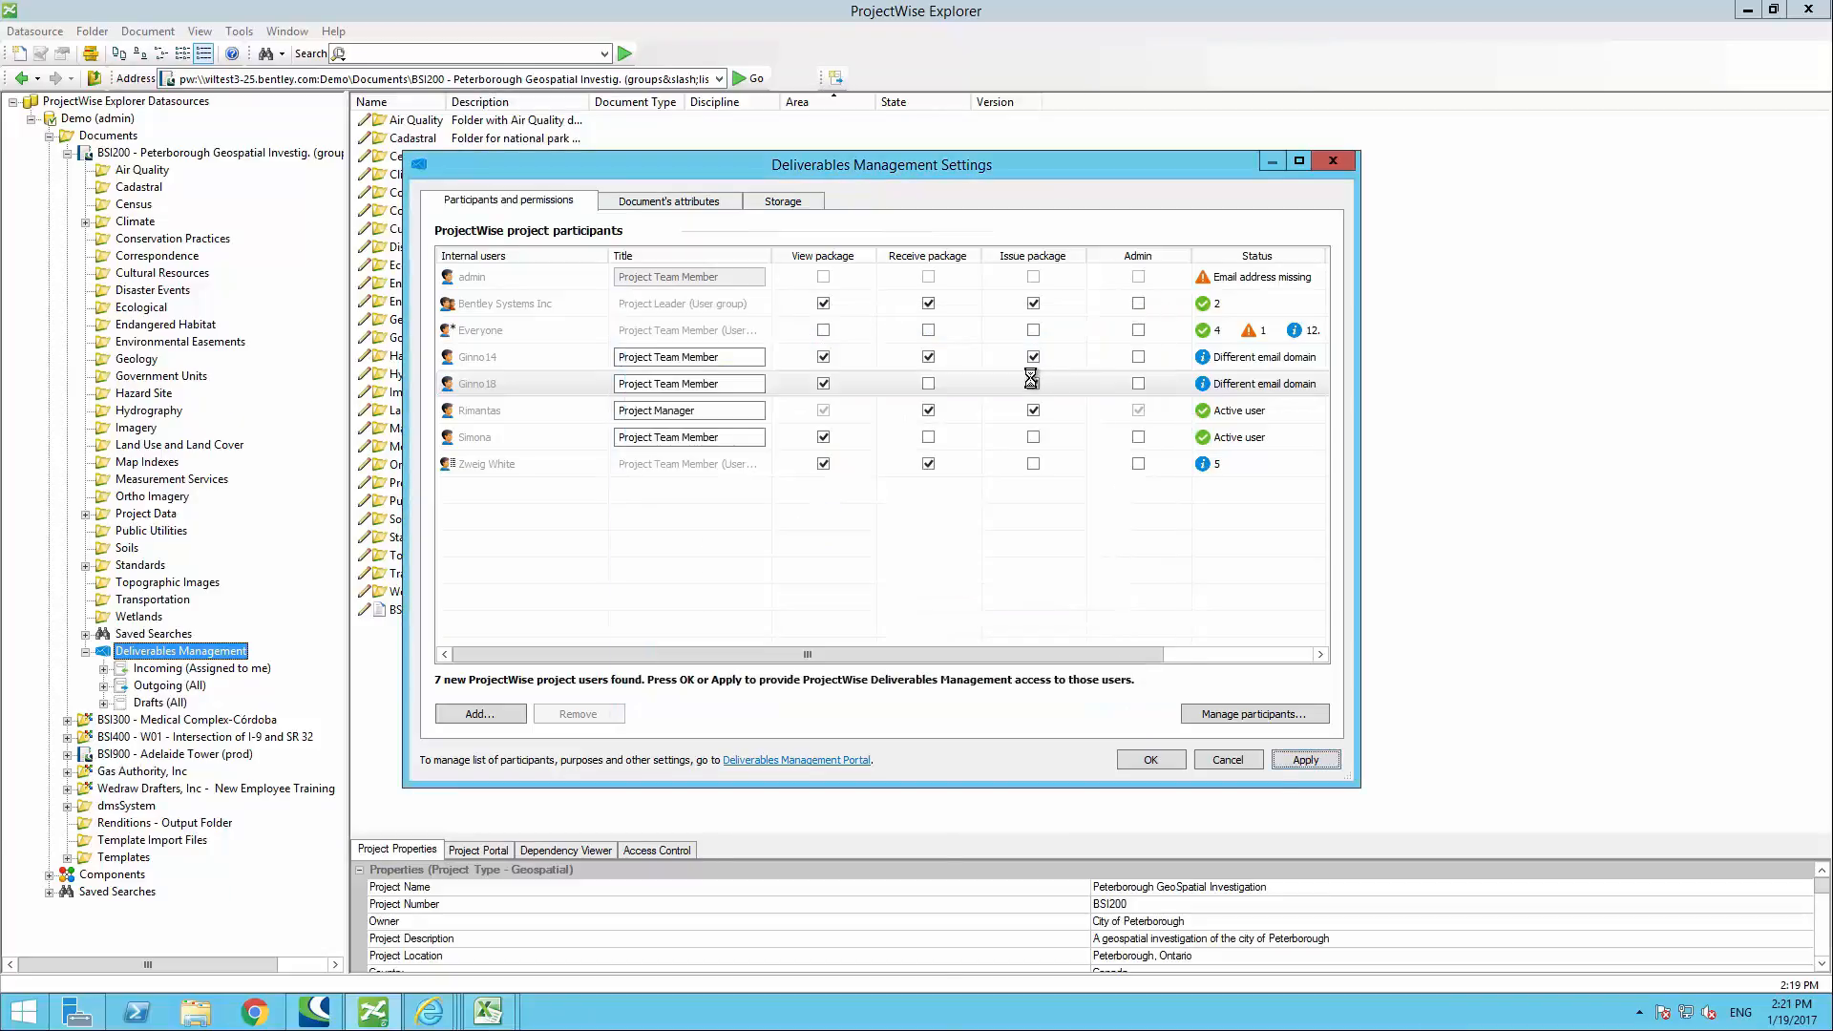